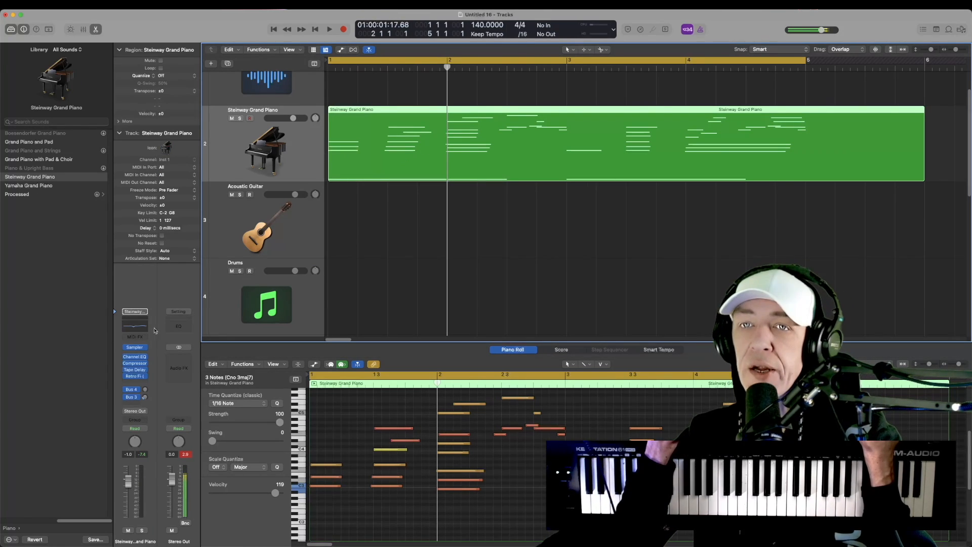
Step: Insert the Modulator MIDI effect on the Steinway Grand Piano track and play the song with the effect bypassed
{"action": "left_click", "coordinate": [145, 338]}
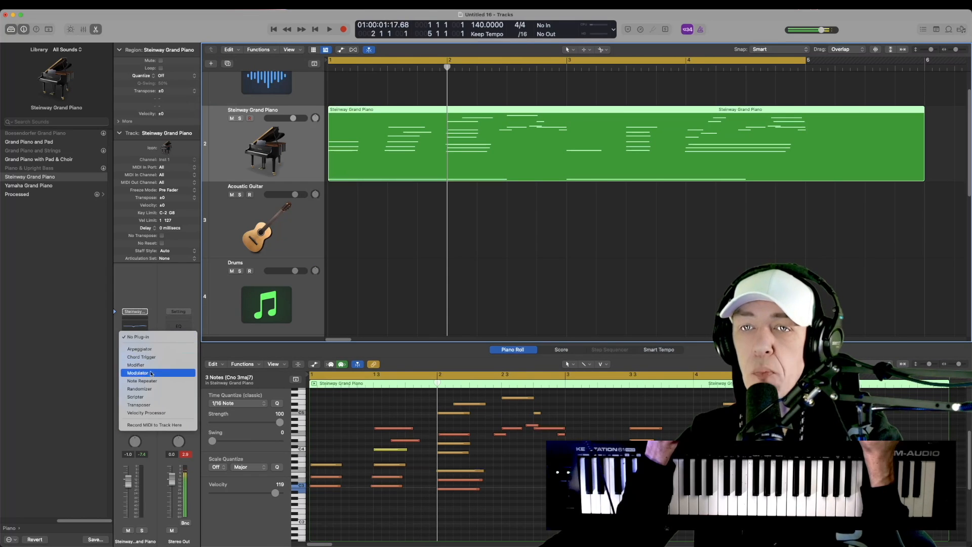
{"action": "key", "text": "Escape"}
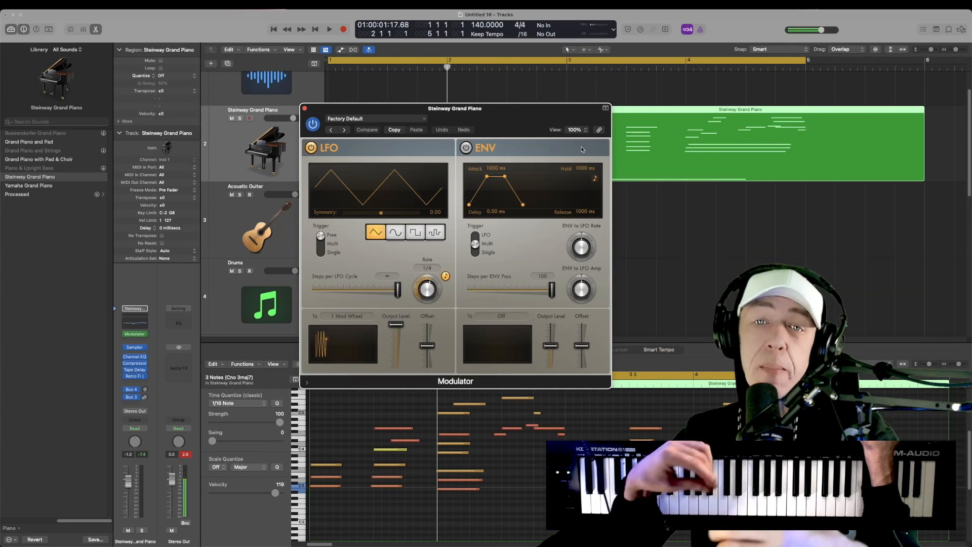
{"action": "left_click", "coordinate": [352, 118]}
{"action": "left_click", "coordinate": [349, 117]}
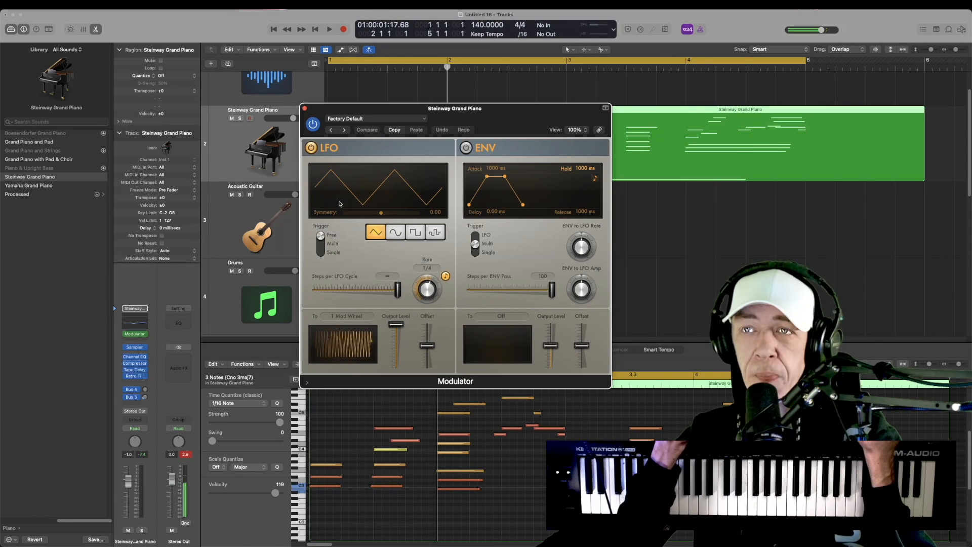
{"action": "left_click", "coordinate": [312, 125]}
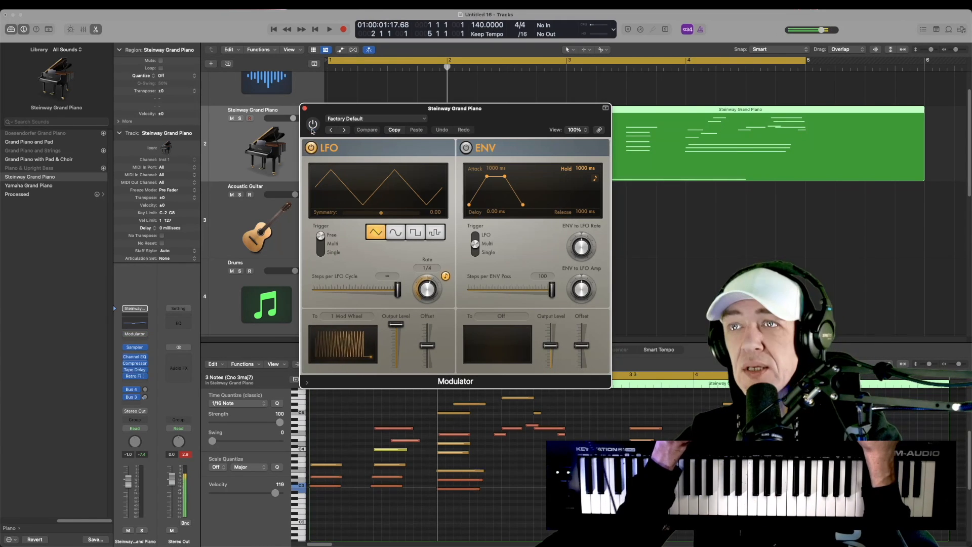
{"action": "key", "text": "space"}
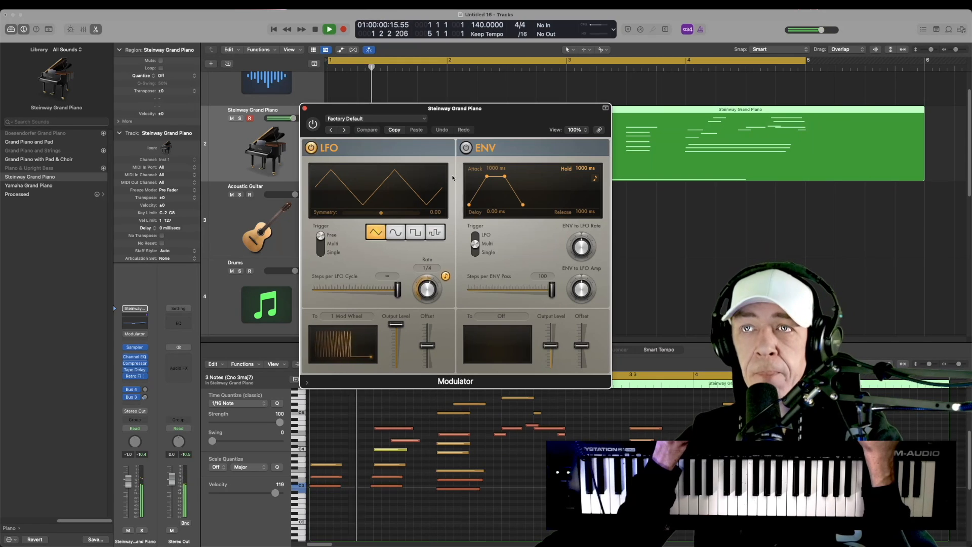
Step: Turn the Modulator back on during playback and load its Decelerating Vibrato preset
{"action": "left_click_drag", "start_coordinate": [479, 114], "coordinate": [626, 199]}
{"action": "left_click", "coordinate": [461, 210]}
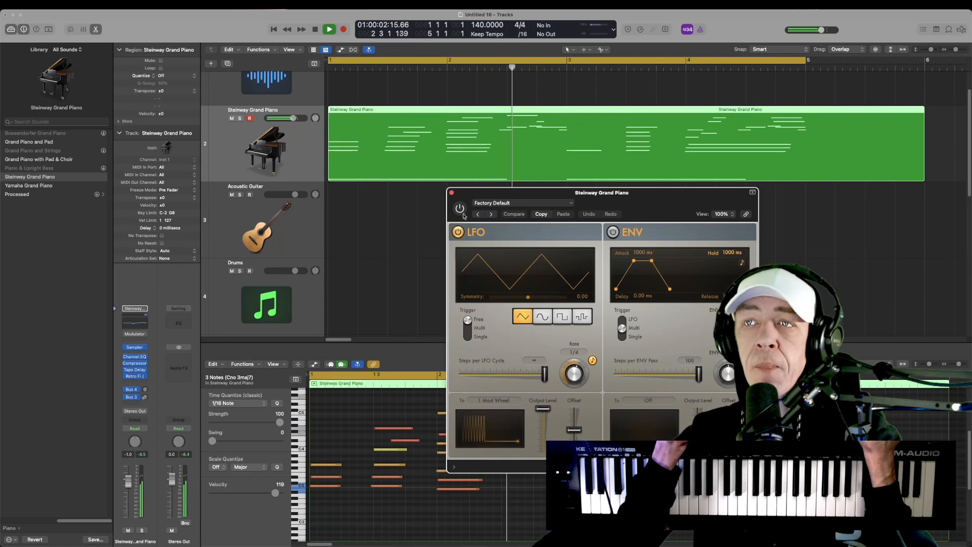
{"action": "left_click", "coordinate": [491, 214]}
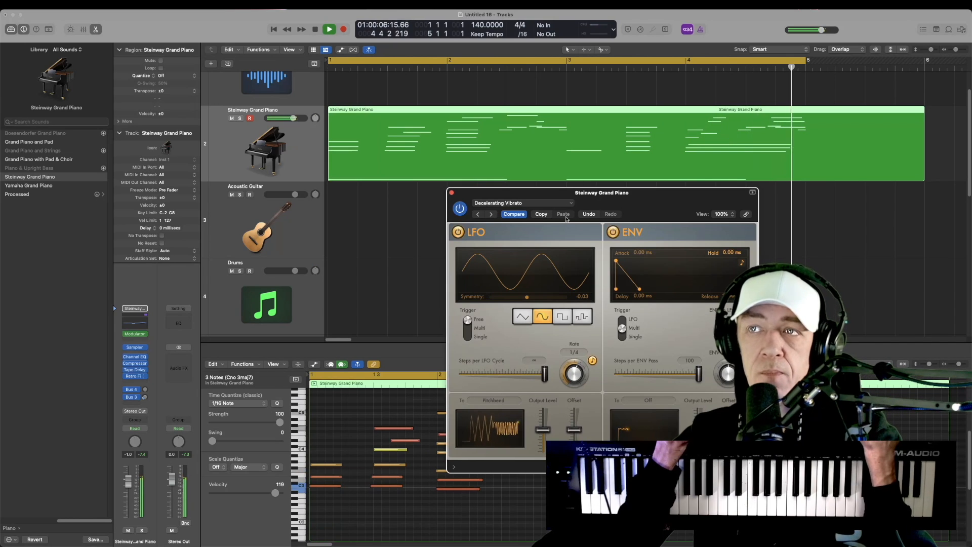
Step: Set the Modulator's LFO to 23 steps per cycle, a 4-bar rate and 25% output level, and stop playback
{"action": "left_click_drag", "start_coordinate": [554, 271], "coordinate": [461, 208]}
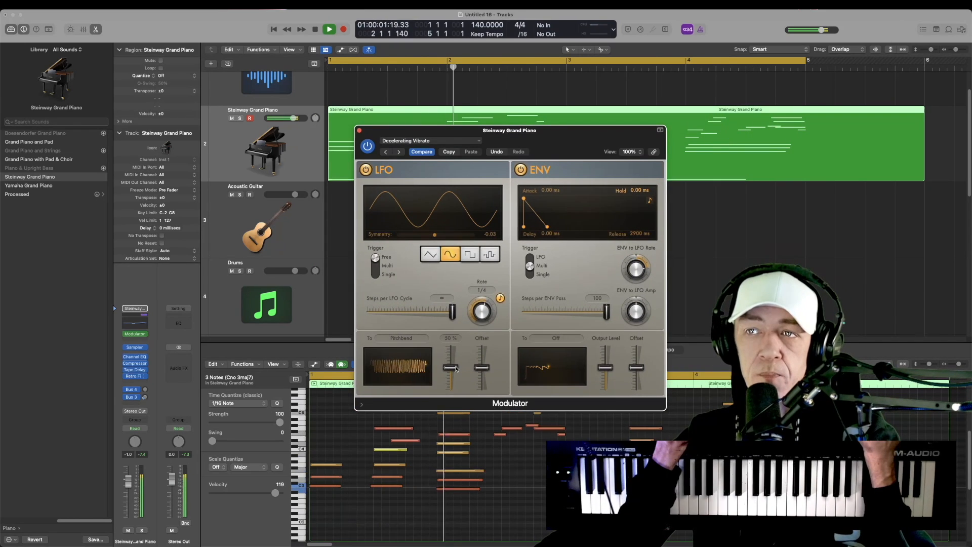
{"action": "left_click_drag", "start_coordinate": [455, 369], "coordinate": [449, 379]}
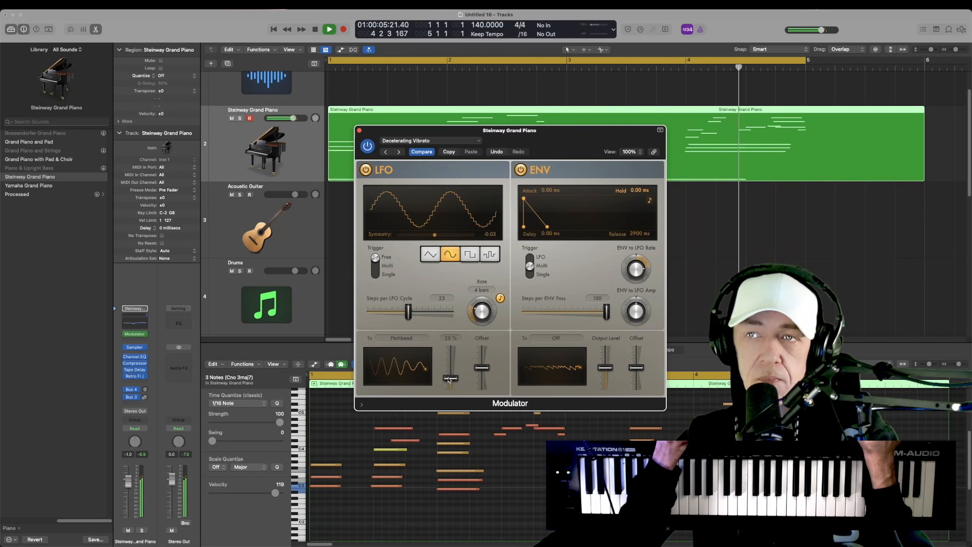
{"action": "key", "text": "space"}
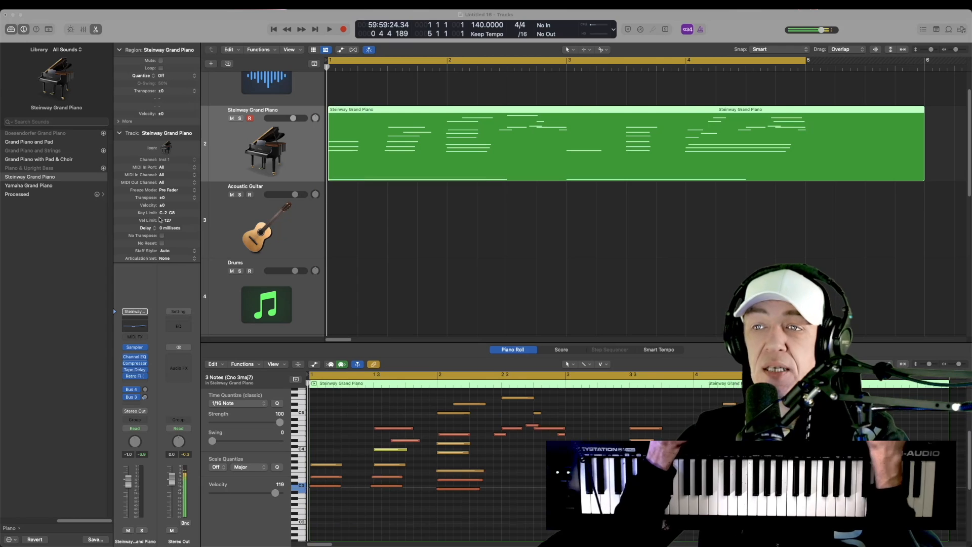
Step: Trim the Steinway Grand Piano region to end at bar 5 and place a copy of it at bar 6
{"action": "key", "text": "super+Left"}
{"action": "key", "text": "super+Left"}
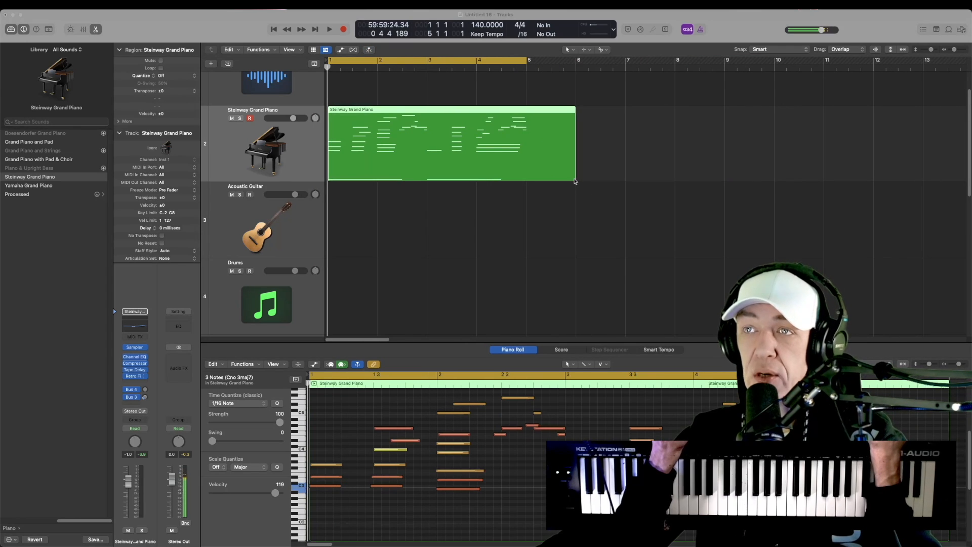
{"action": "left_click_drag", "start_coordinate": [576, 181], "coordinate": [527, 182]}
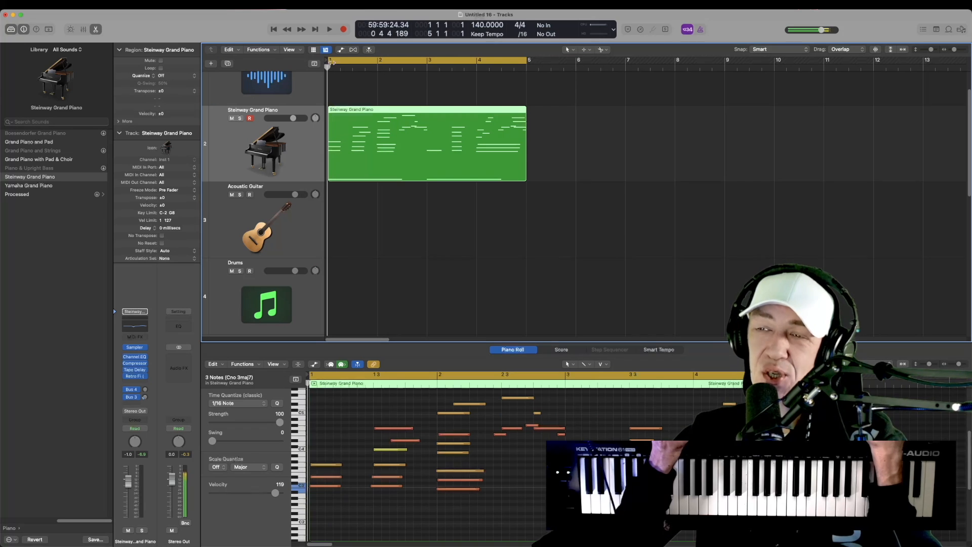
{"action": "left_click_drag", "start_coordinate": [374, 134], "coordinate": [623, 136]}
Step: Insert the Randomizer MIDI effect on the Steinway Grand Piano track and look through its presets
{"action": "left_click", "coordinate": [143, 337]}
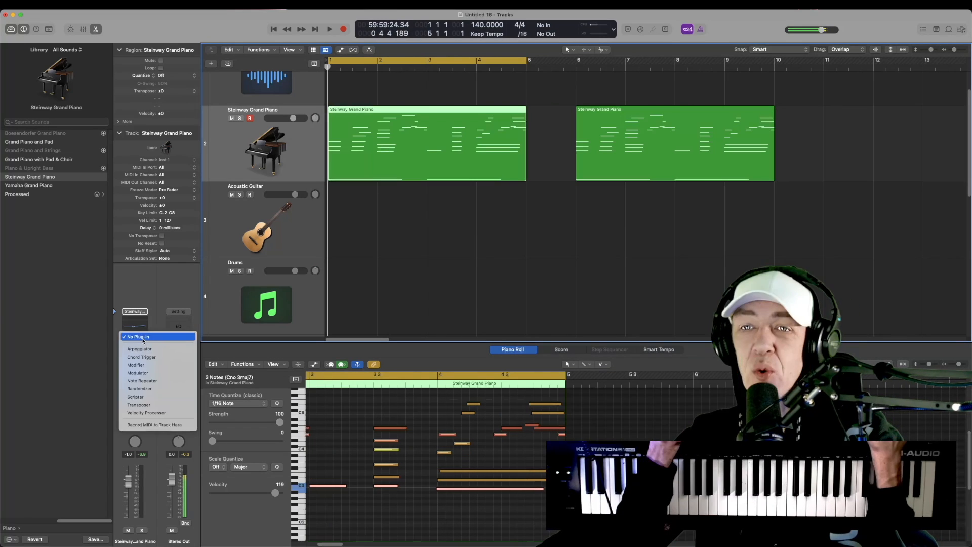
{"action": "left_click", "coordinate": [139, 389]}
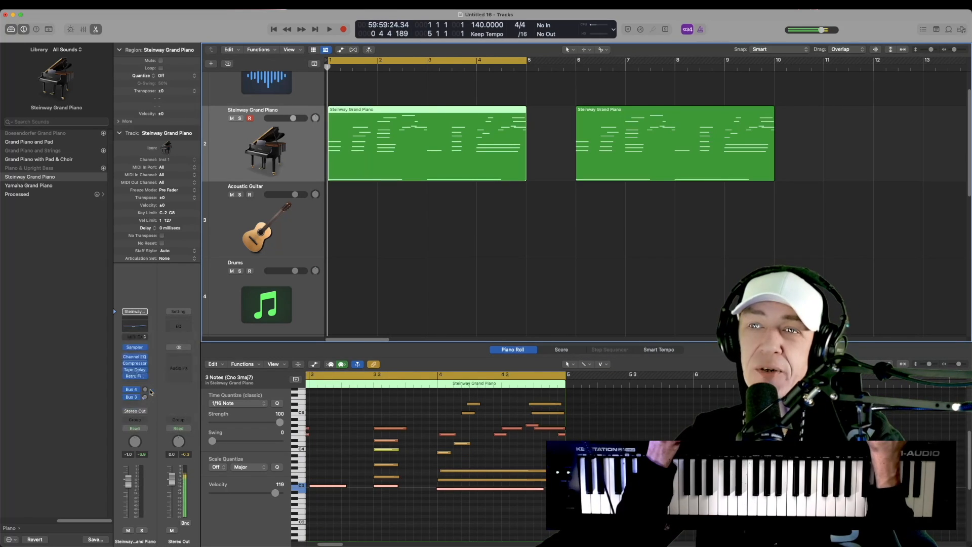
{"action": "left_click", "coordinate": [375, 119]}
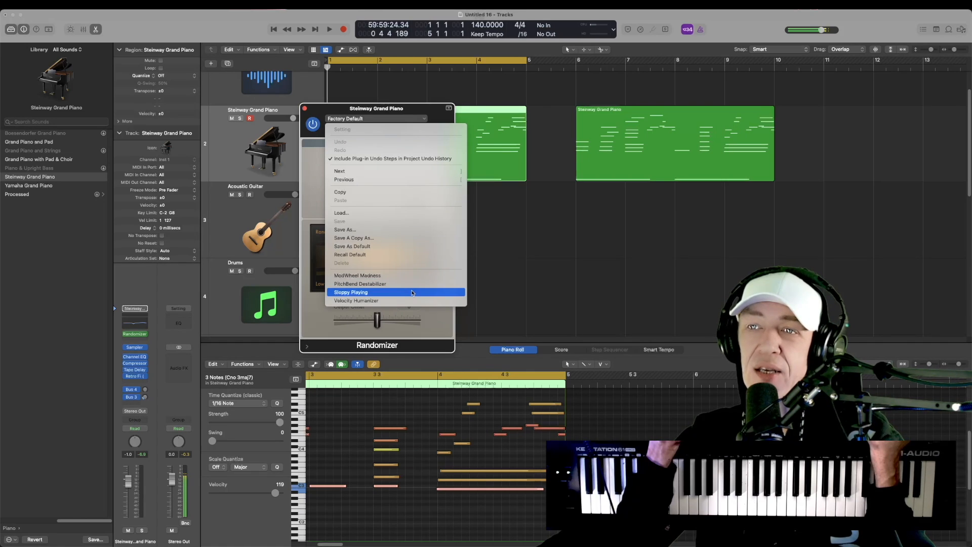
{"action": "left_click", "coordinate": [423, 300]}
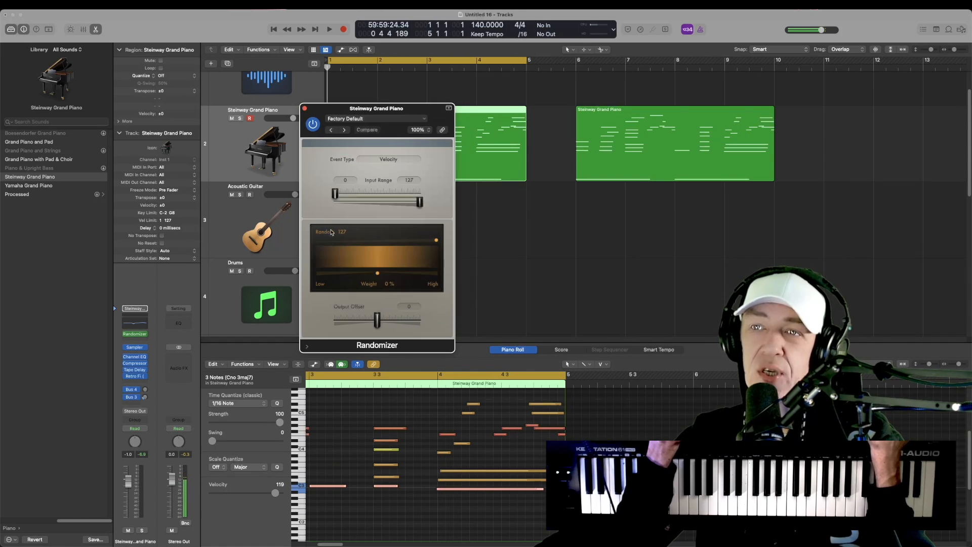
Step: Select all notes of the piano region, play it and switch the Randomizer to the Velocity Humanizer preset
{"action": "key", "text": "super+a"}
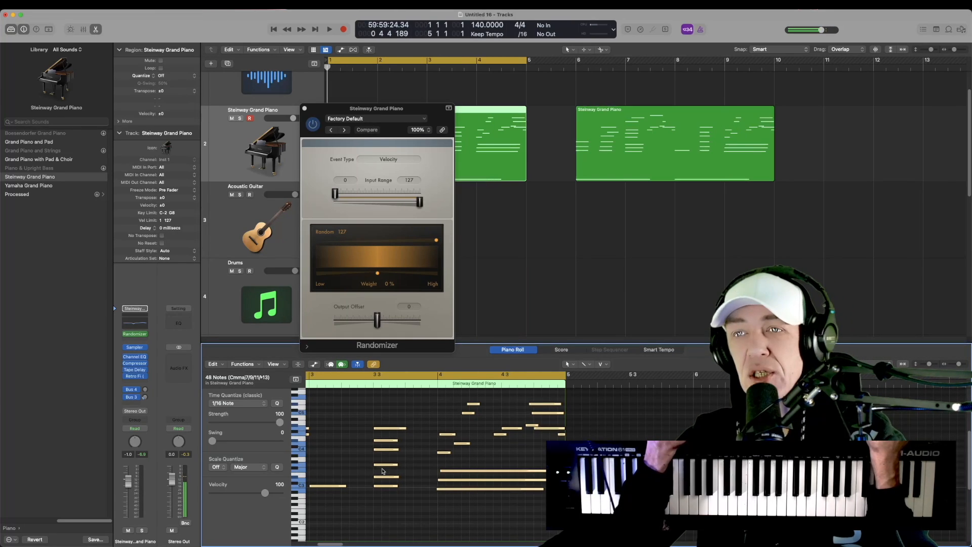
{"action": "key", "text": "space"}
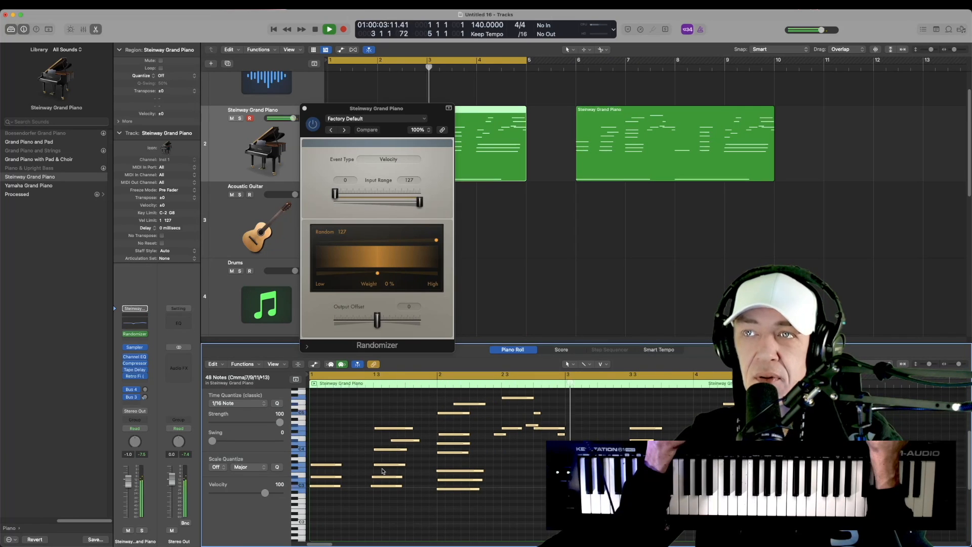
{"action": "left_click", "coordinate": [345, 130]}
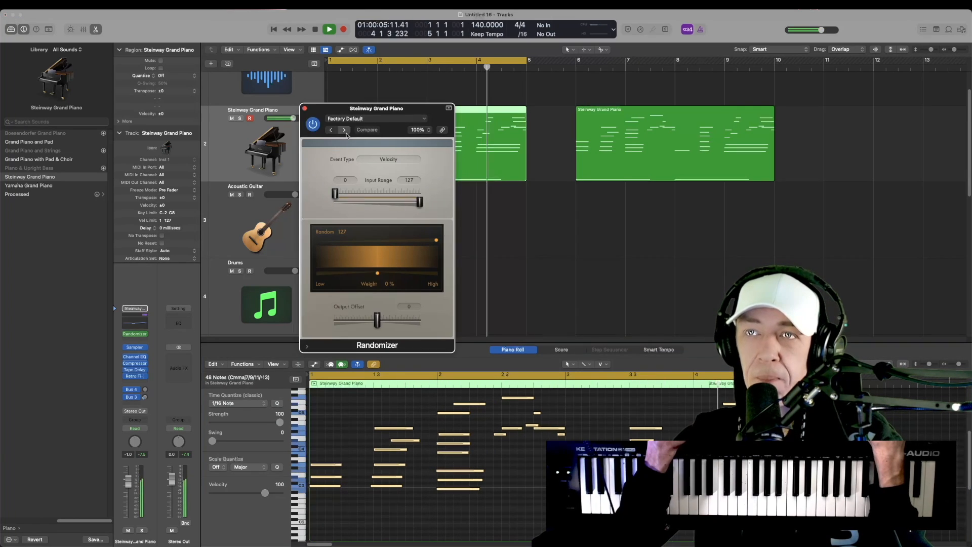
{"action": "left_click", "coordinate": [344, 131]}
{"action": "key", "text": "space"}
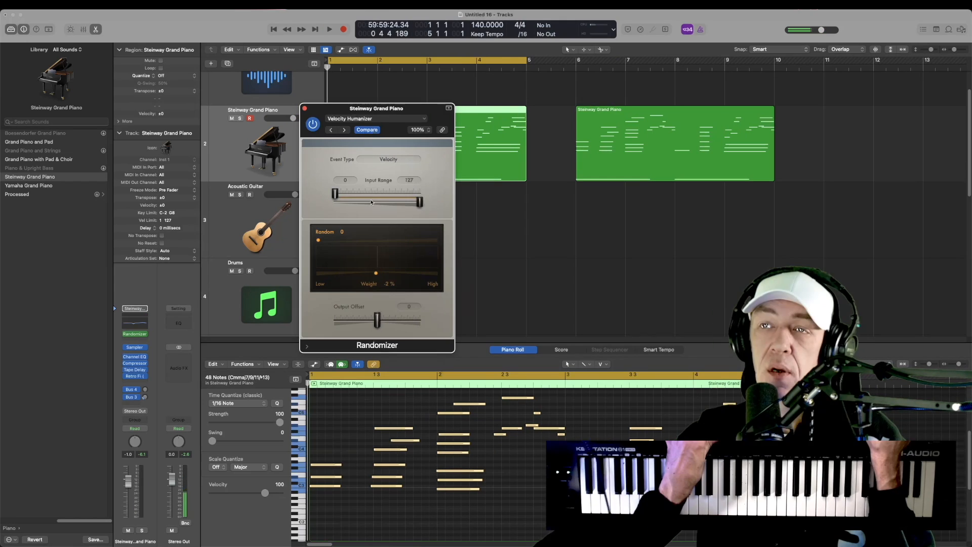
Step: Set the Randomizer's event type to Tuning, Random to 82 and output offset to 2 while listening to the piano
{"action": "left_click", "coordinate": [395, 159]}
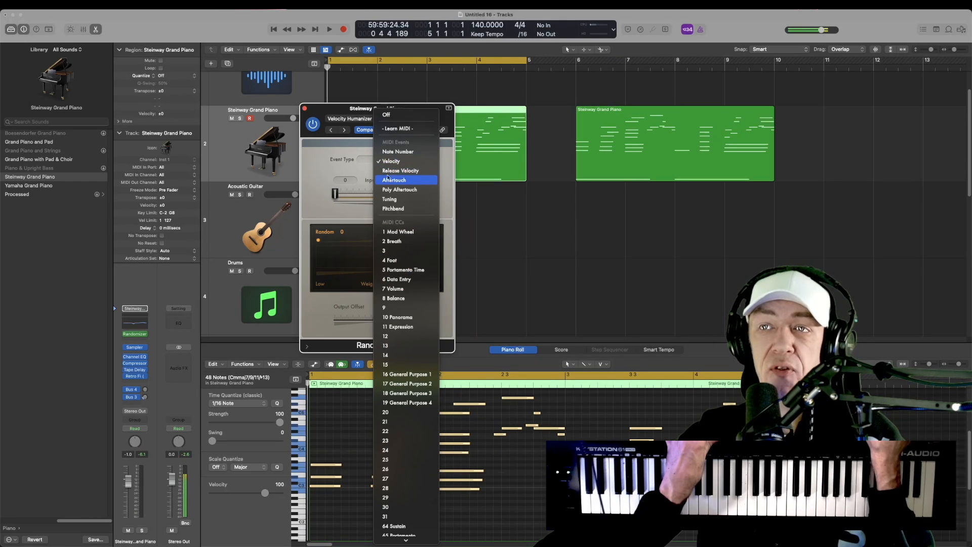
{"action": "left_click", "coordinate": [403, 204]}
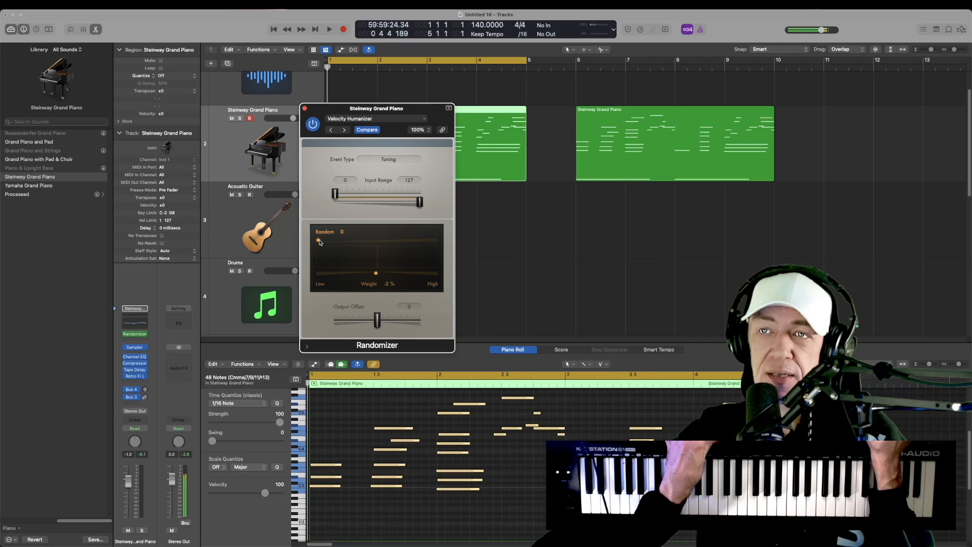
{"action": "key", "text": "space"}
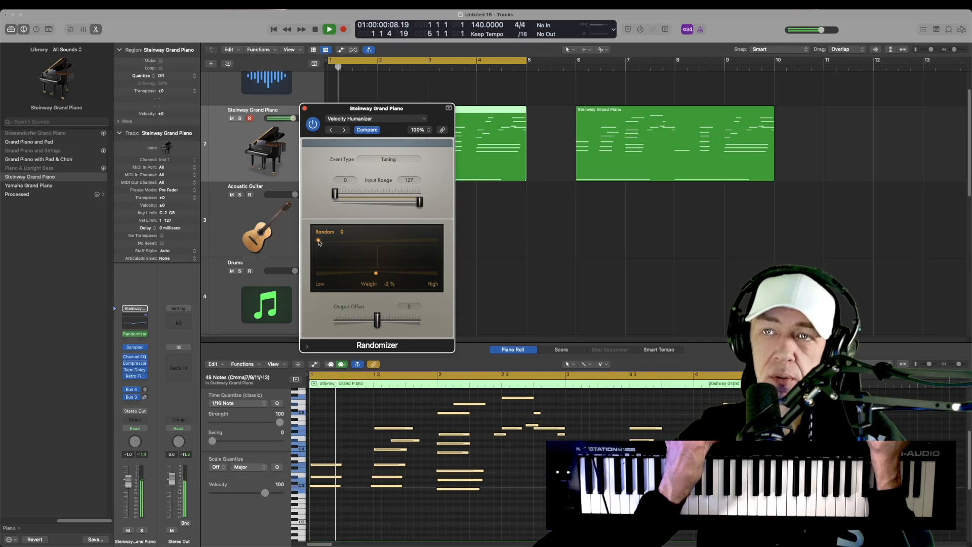
{"action": "left_click_drag", "start_coordinate": [319, 242], "coordinate": [396, 249]}
{"action": "mouse_move", "coordinate": [378, 319]}
{"action": "left_mouse_down"}
{"action": "mouse_move", "coordinate": [411, 323]}
{"action": "mouse_move", "coordinate": [346, 323]}
{"action": "mouse_move", "coordinate": [377, 322]}
{"action": "left_mouse_up"}
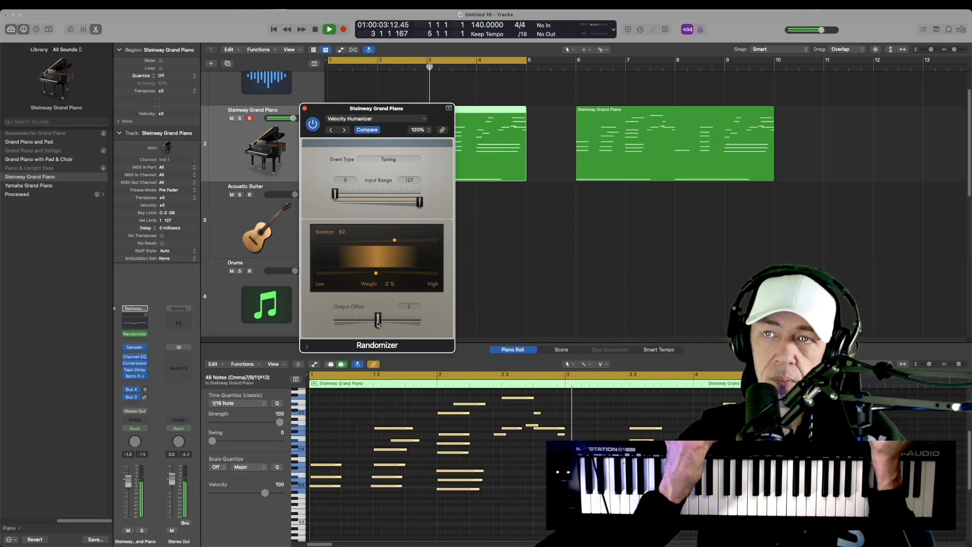
{"action": "key", "text": "space"}
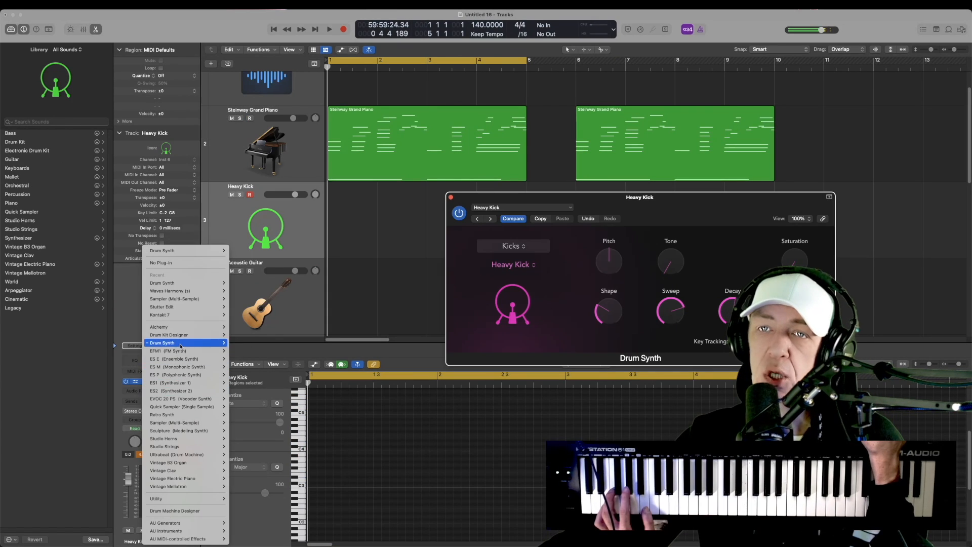
Step: Check the sound categories of the Drum Synth on the Heavy Kick track and record a four-bar kick pattern
{"action": "mouse_move", "coordinate": [177, 343]}
{"action": "left_click", "coordinate": [692, 215]}
{"action": "left_click_drag", "start_coordinate": [692, 215], "coordinate": [619, 192]}
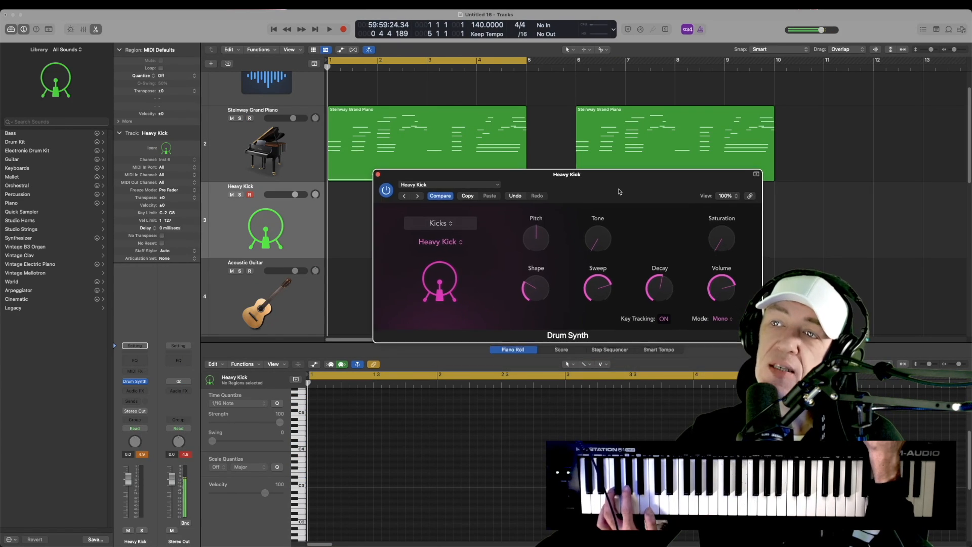
{"action": "left_click", "coordinate": [463, 226]}
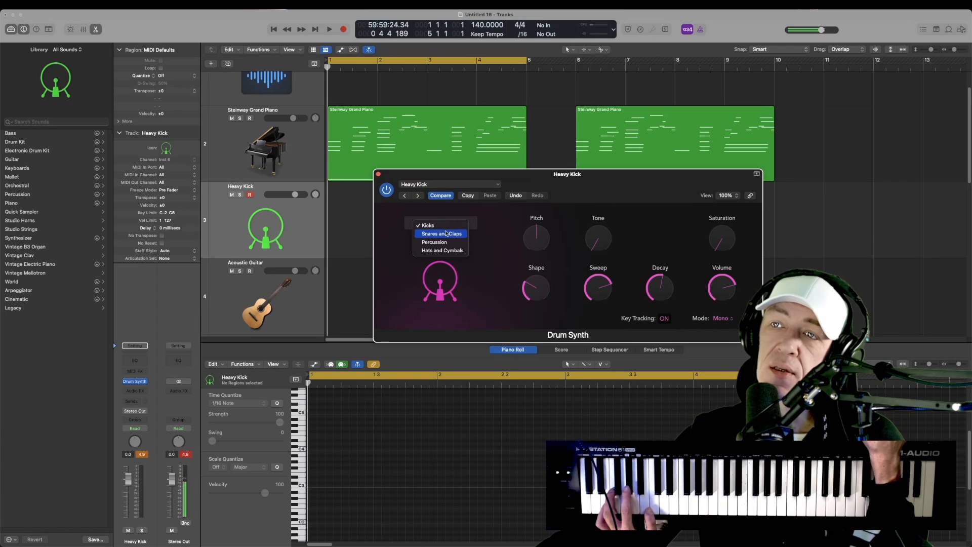
{"action": "left_click", "coordinate": [571, 181]}
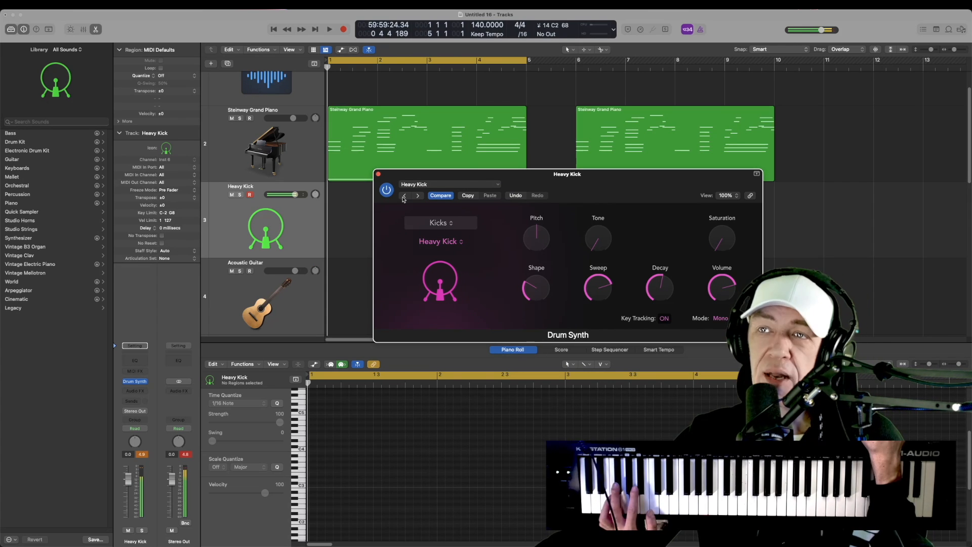
{"action": "left_click_drag", "start_coordinate": [470, 170], "coordinate": [630, 223]}
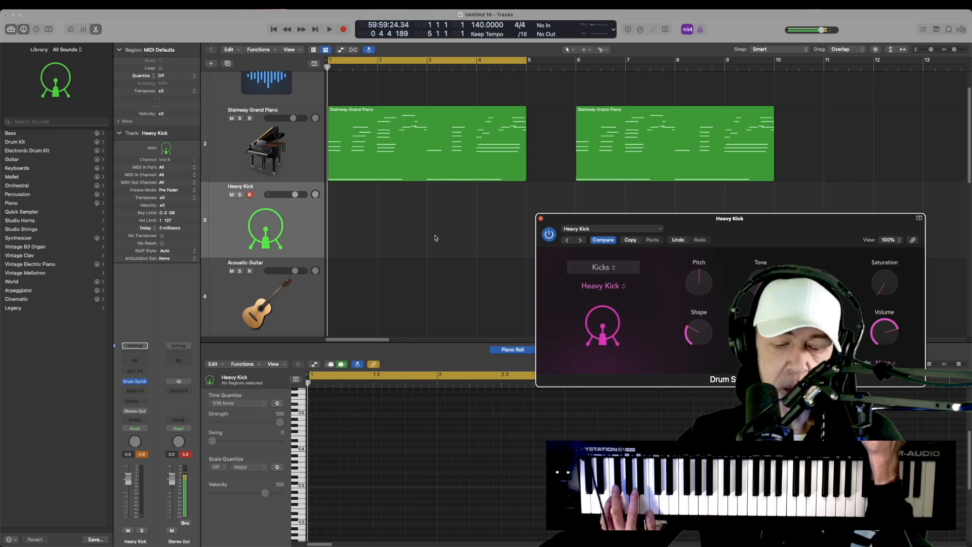
{"action": "key", "text": "r"}
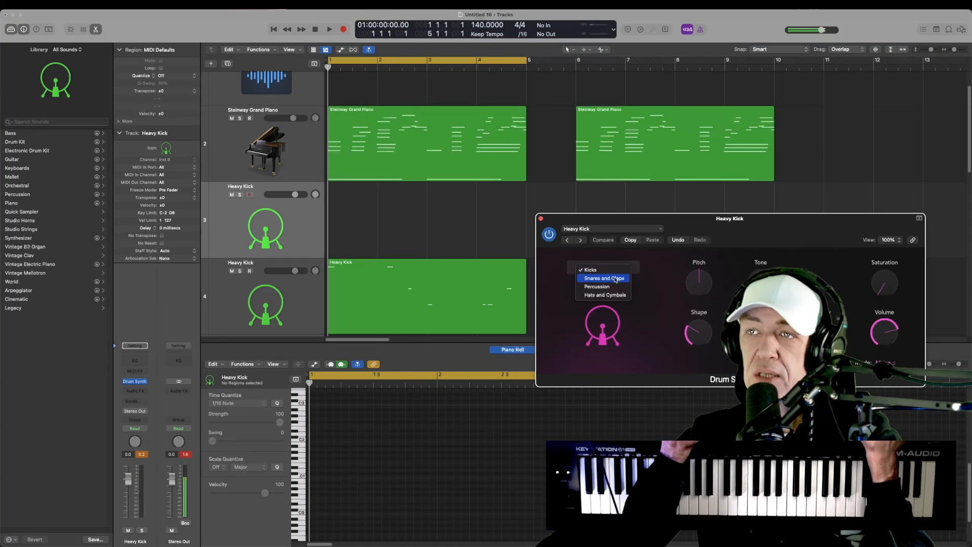
Step: Switch the new track's Drum Synth to a Gritty Snare from Snares and Claps and record a four-bar snare pattern
{"action": "left_click", "coordinate": [604, 278]}
{"action": "left_click", "coordinate": [581, 241]}
{"action": "key", "text": "r"}
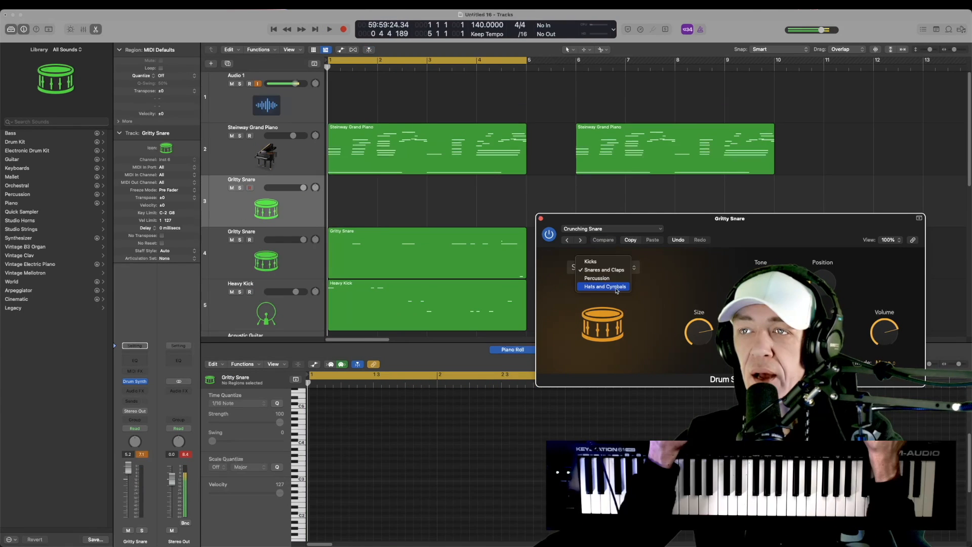
Step: Switch the next track's Drum Synth to the Smooth Hi-Hat from Hats and Cymbals, play the song and close the plug-in
{"action": "left_click", "coordinate": [616, 288]}
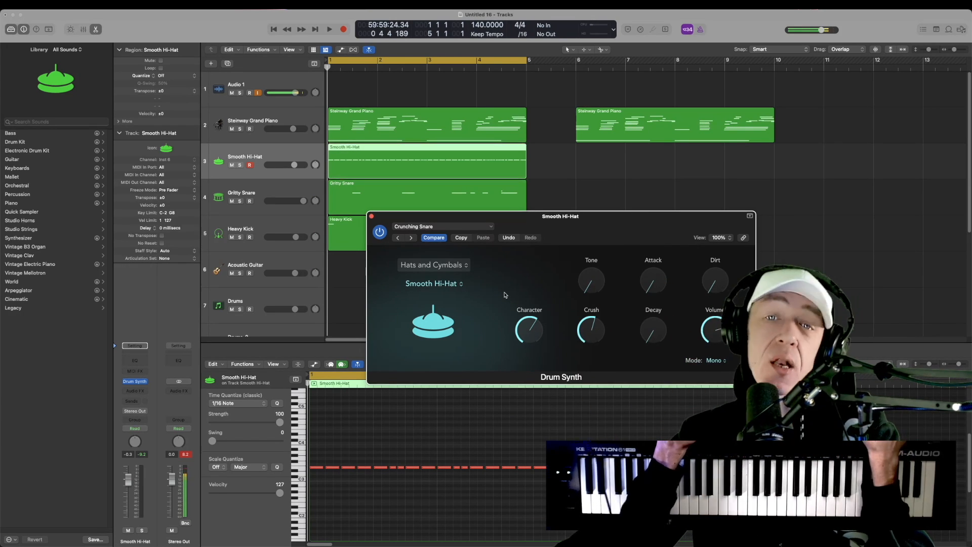
{"action": "key", "text": "space"}
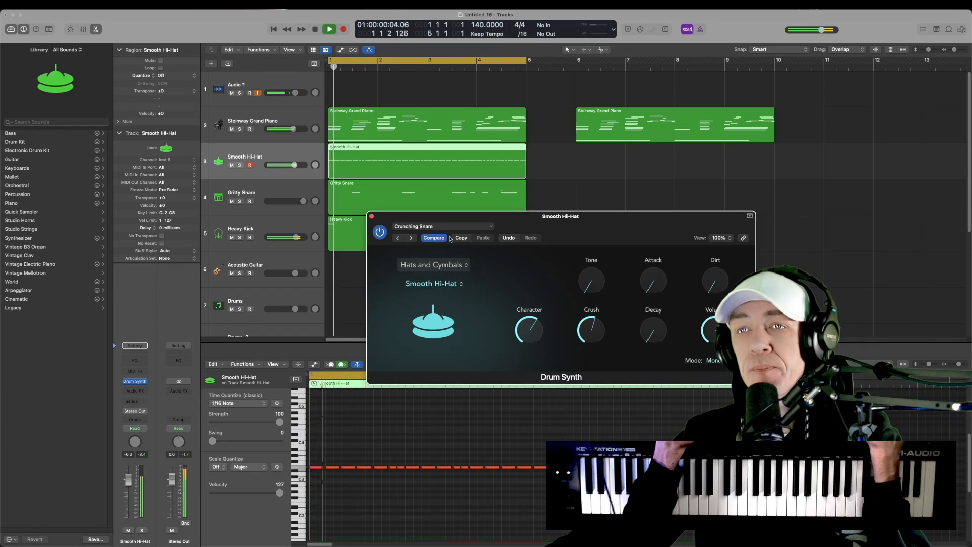
{"action": "left_click", "coordinate": [372, 217]}
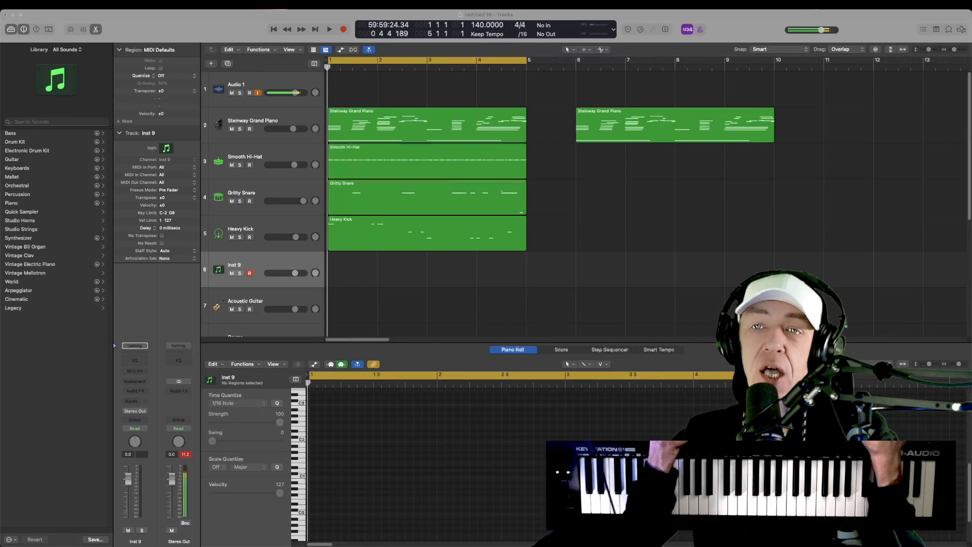
Step: Load a stereo Drum Kit Designer on the new instrument track and switch its preset to SoCal Kit
{"action": "left_click", "coordinate": [140, 382]}
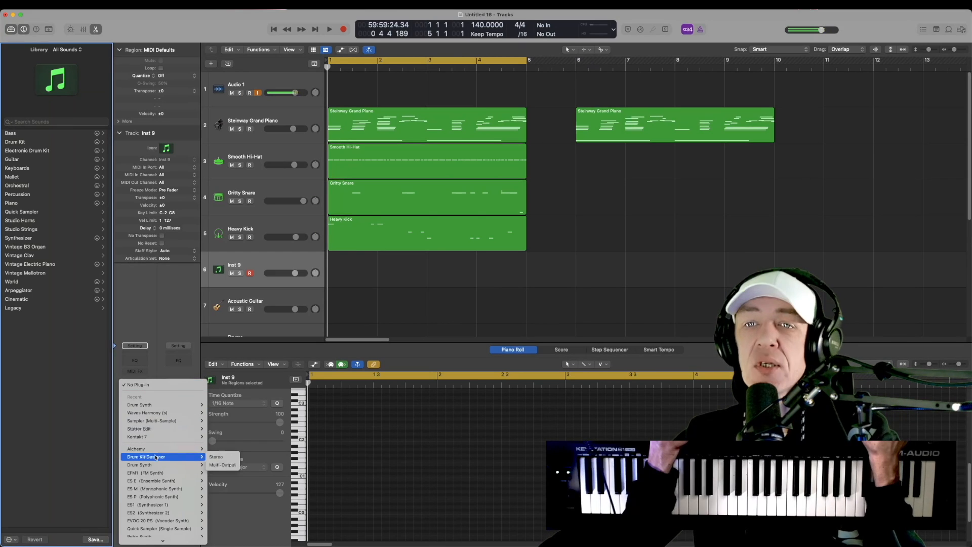
{"action": "left_click", "coordinate": [175, 455]}
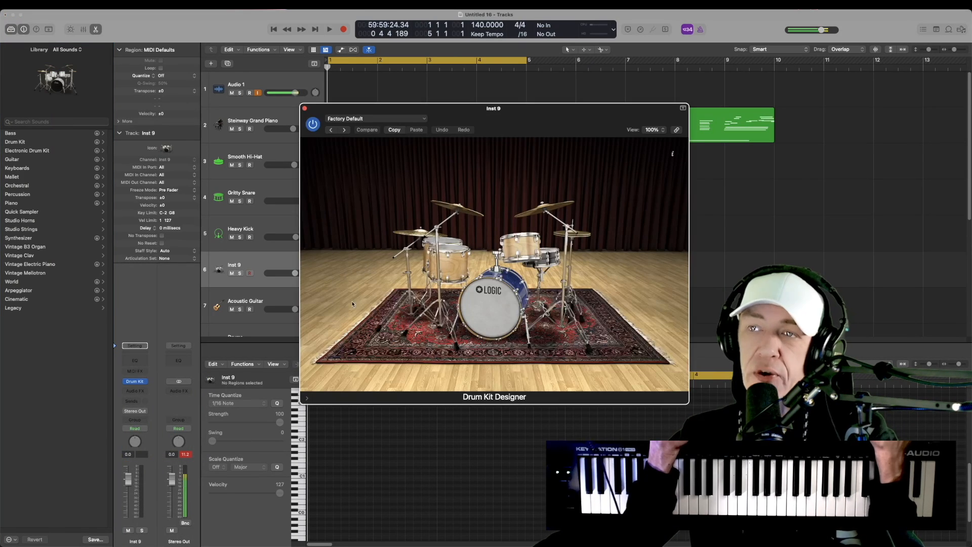
{"action": "left_click", "coordinate": [345, 130]}
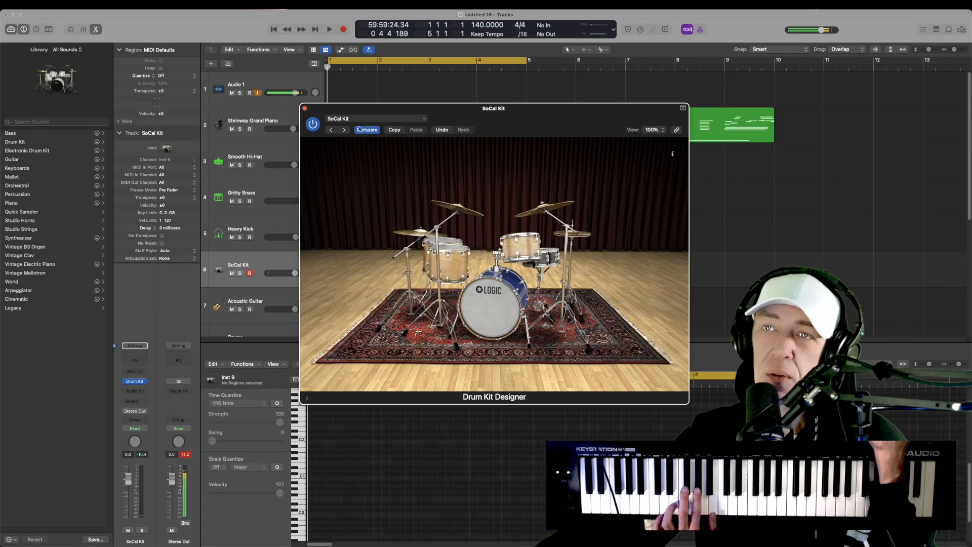
{"action": "left_click_drag", "start_coordinate": [365, 112], "coordinate": [399, 87]}
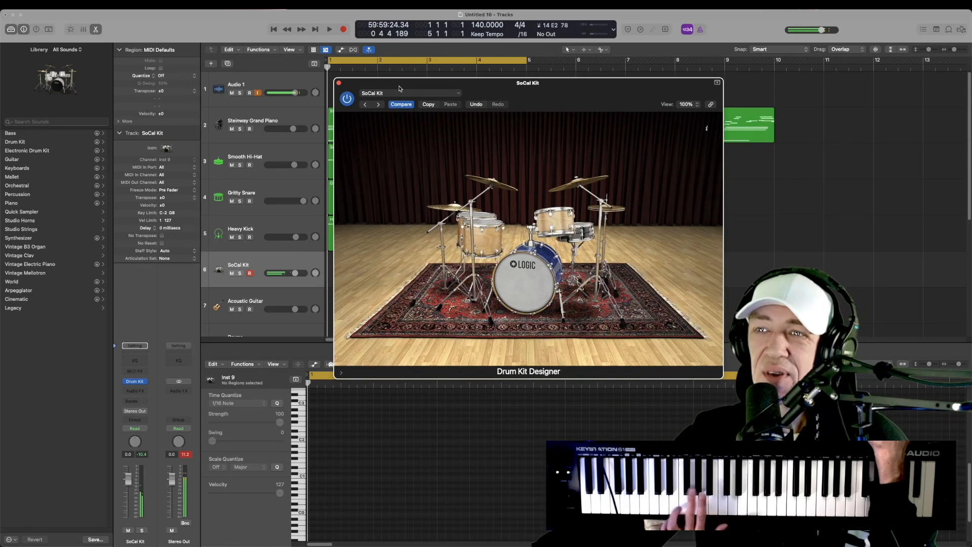
Step: Check the sound and edit options for the kick, toms and snare in Drum Kit Designer and close it
{"action": "left_click", "coordinate": [526, 277]}
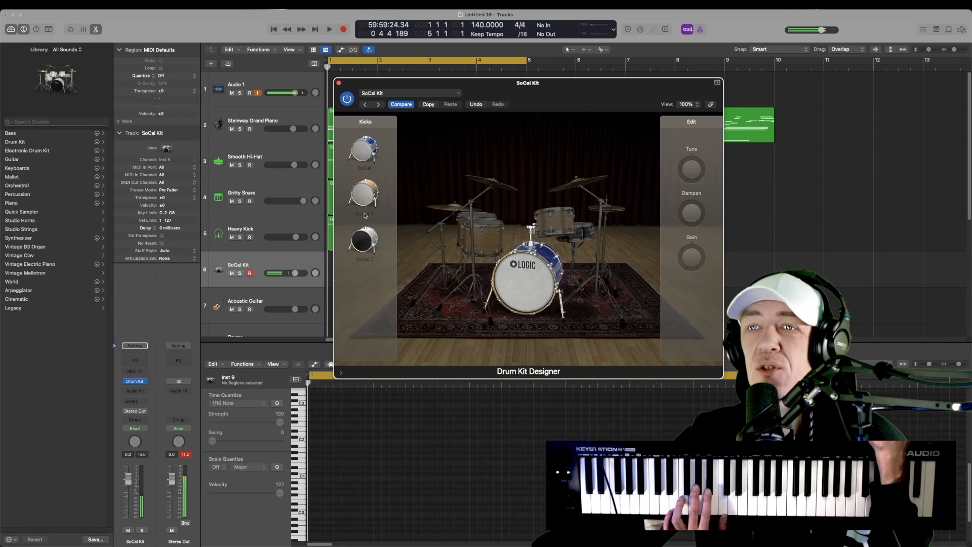
{"action": "left_click", "coordinate": [458, 278]}
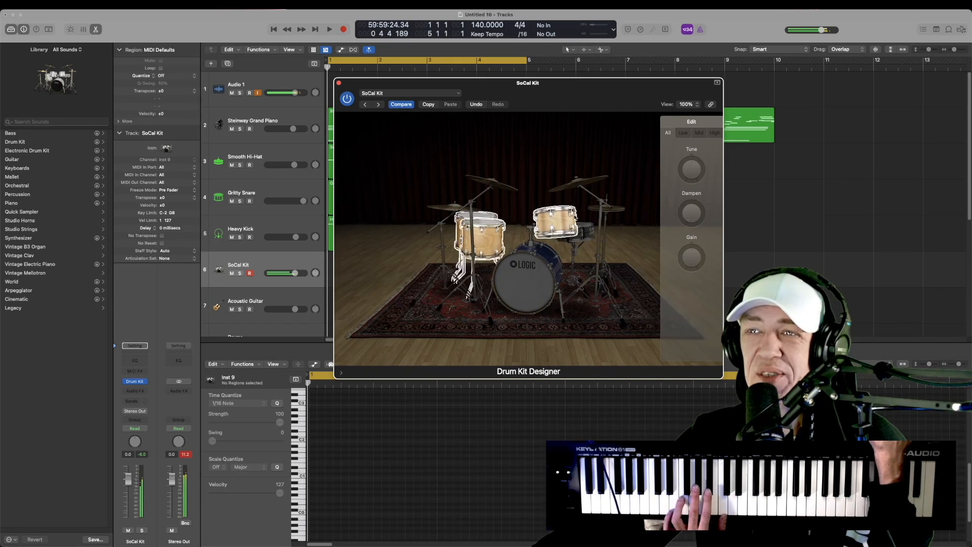
{"action": "left_click", "coordinate": [585, 232]}
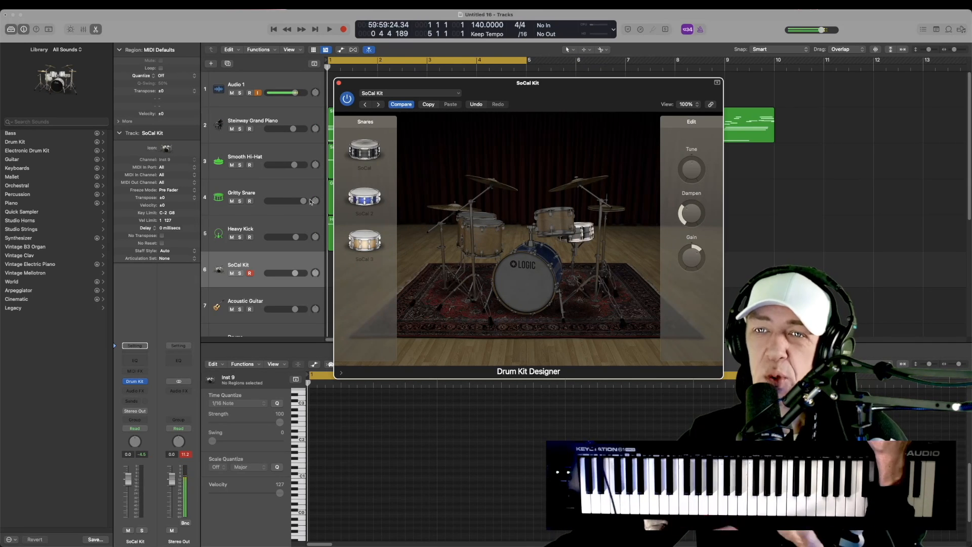
{"action": "left_click", "coordinate": [339, 83]}
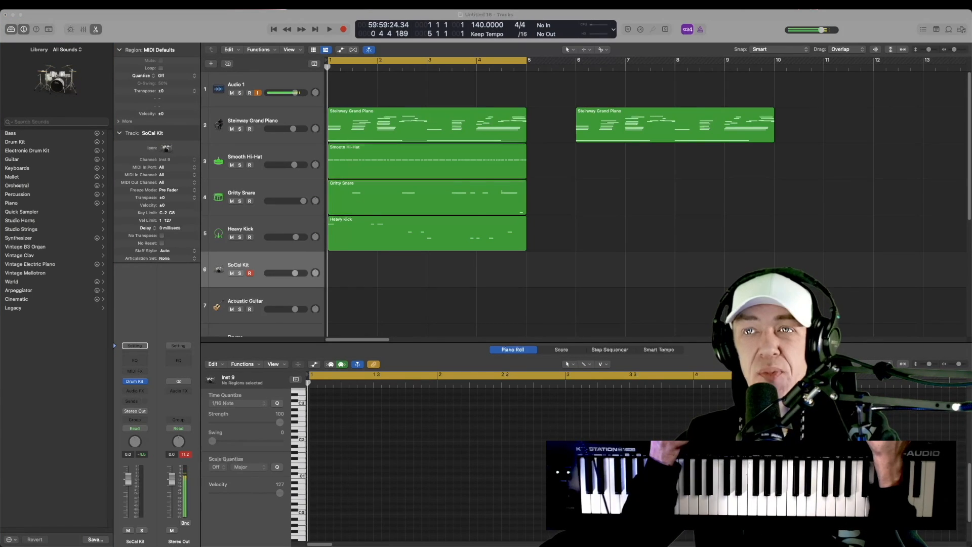
Step: Insert an Amp Designer effect on the Steinway Grand Piano track and move its window clear of the track volume
{"action": "left_click", "coordinate": [290, 123]}
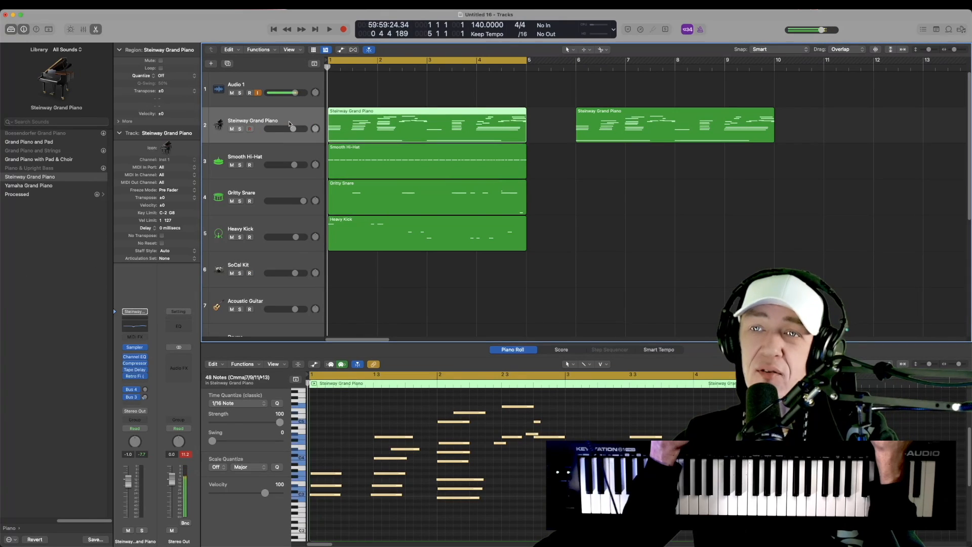
{"action": "left_click", "coordinate": [146, 382]}
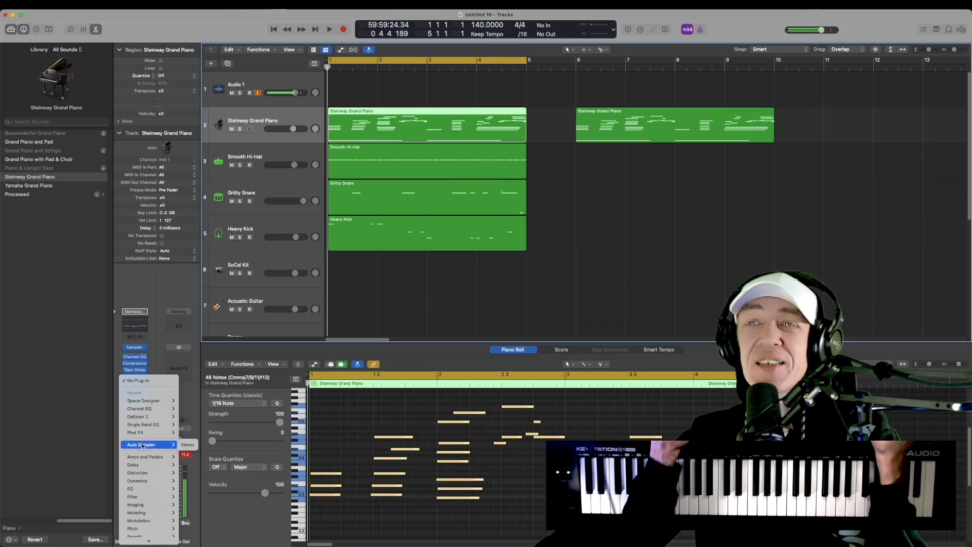
{"action": "mouse_move", "coordinate": [143, 458]}
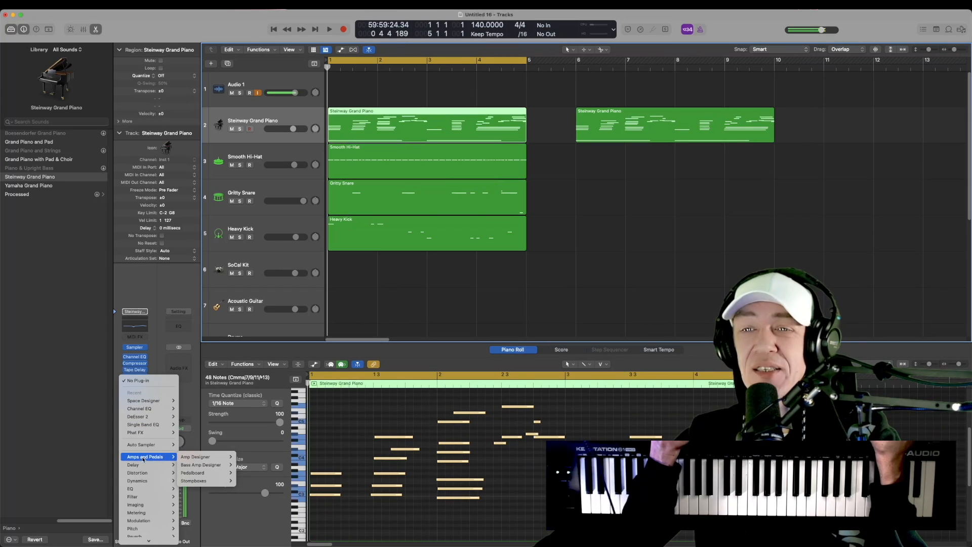
{"action": "left_click", "coordinate": [200, 457]}
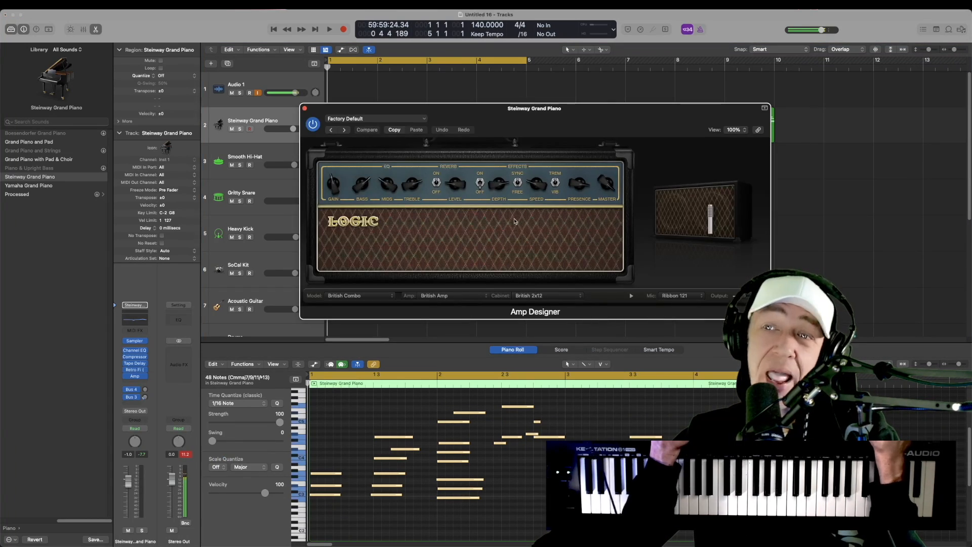
{"action": "left_click_drag", "start_coordinate": [457, 118], "coordinate": [490, 181]}
Step: Lower the Steinway Grand Piano's volume to -3.4 dB, solo the track and start playback
{"action": "left_click_drag", "start_coordinate": [296, 128], "coordinate": [292, 129]}
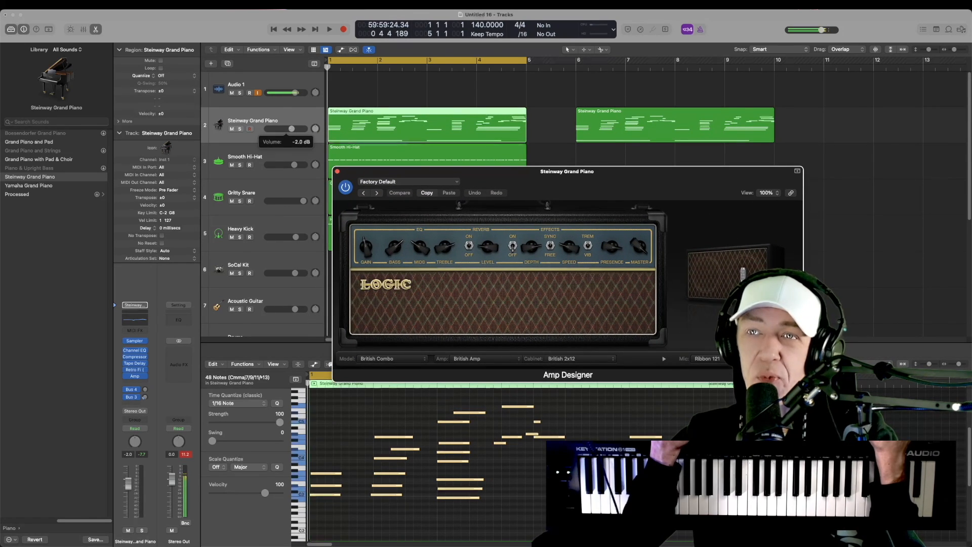
{"action": "key", "text": "s"}
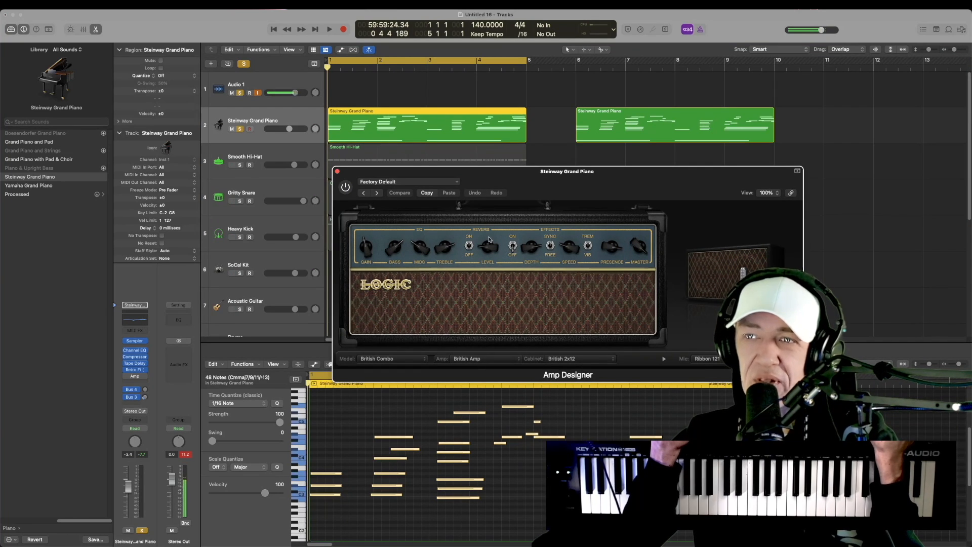
{"action": "key", "text": "space"}
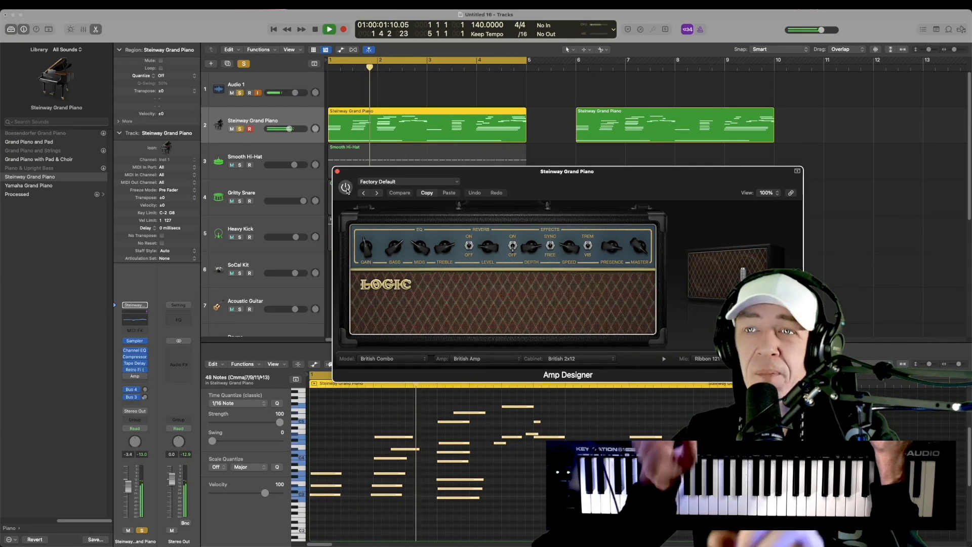
Step: Audition Amp Designer presets on the piano from A-List Clean through Boutique Retro Clean, stop playback and close the plug-in
{"action": "left_click", "coordinate": [377, 193]}
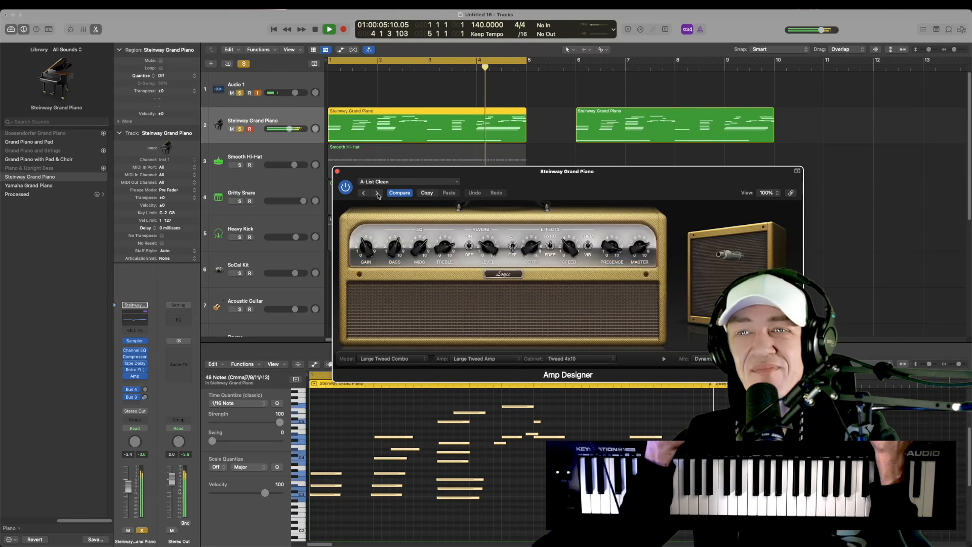
{"action": "left_click", "coordinate": [377, 193]}
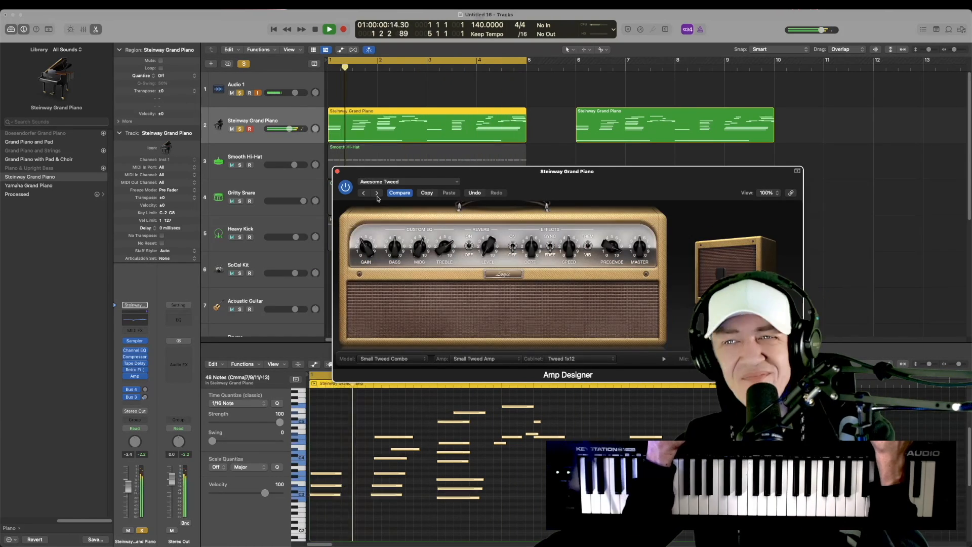
{"action": "left_click", "coordinate": [377, 193]}
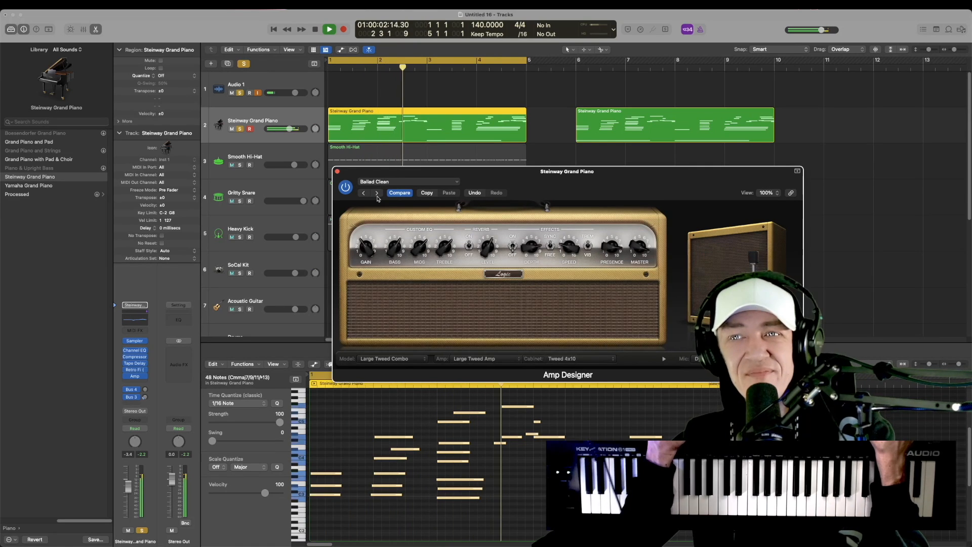
{"action": "left_click", "coordinate": [378, 193]}
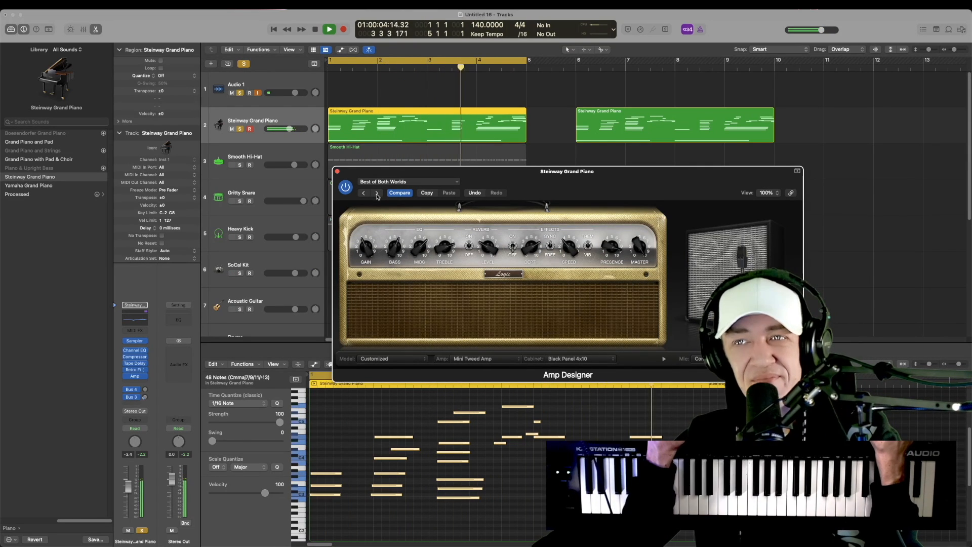
{"action": "key", "text": "space"}
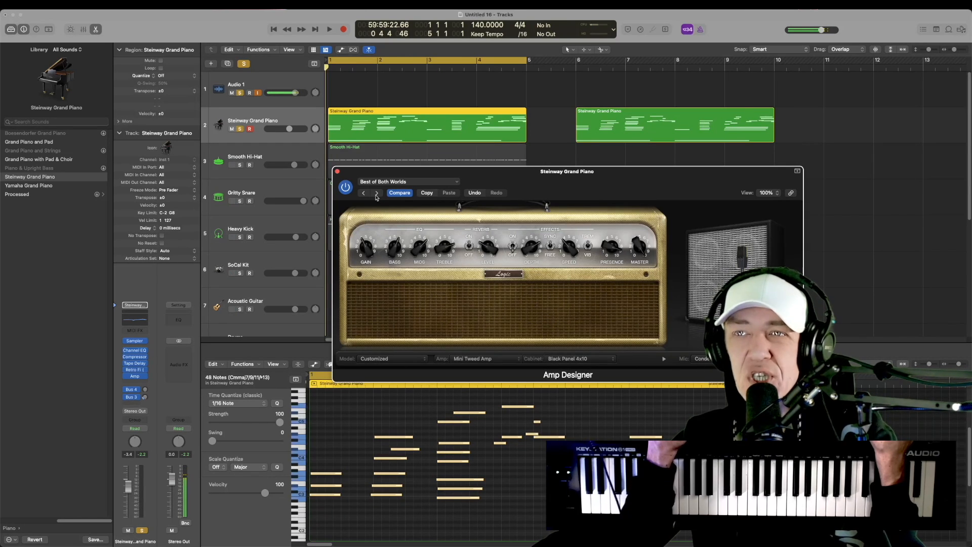
{"action": "key", "text": "space"}
{"action": "left_click", "coordinate": [377, 193]}
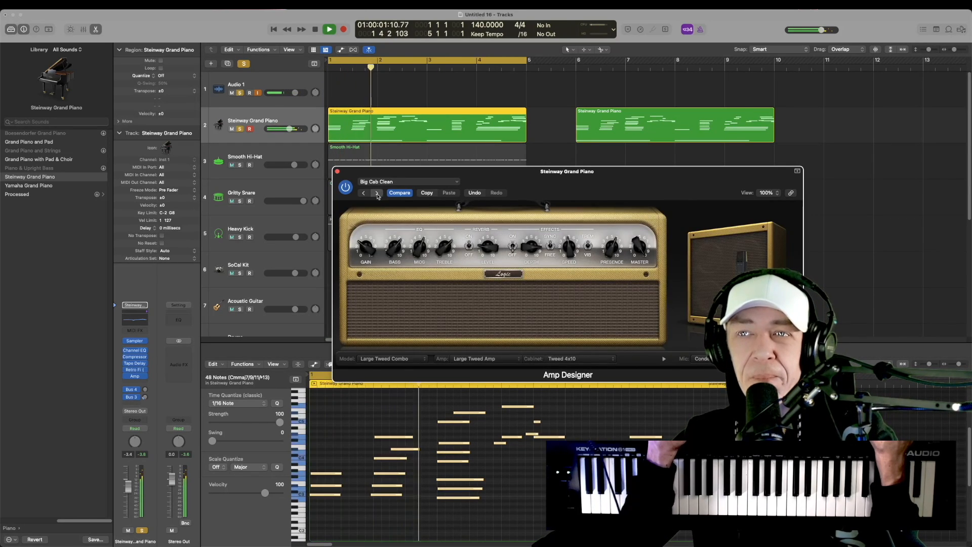
{"action": "left_click", "coordinate": [376, 193]}
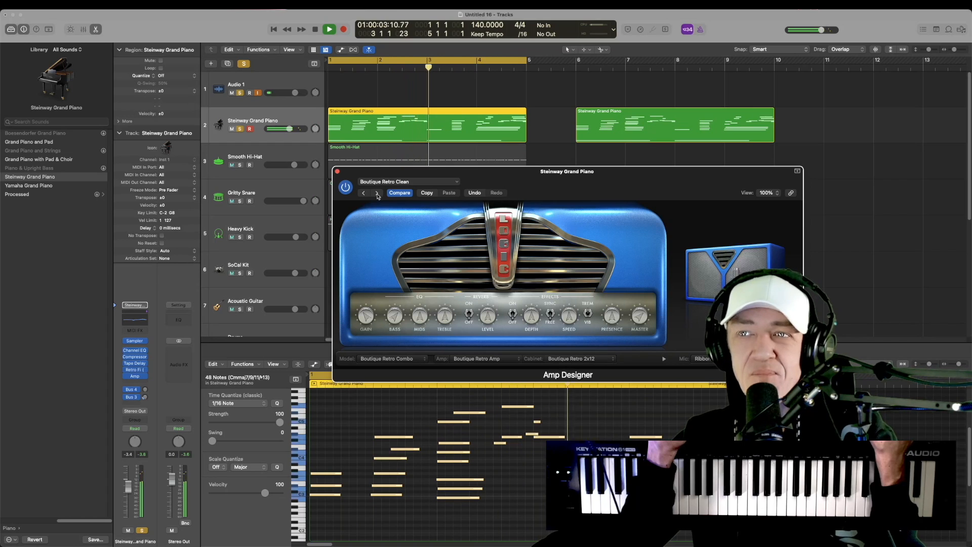
{"action": "key", "text": "space"}
{"action": "left_click", "coordinate": [337, 171]}
Step: Unsolo the Steinway Grand Piano and lower its volume to -7.8 dB while the whole song plays
{"action": "left_click", "coordinate": [239, 129]}
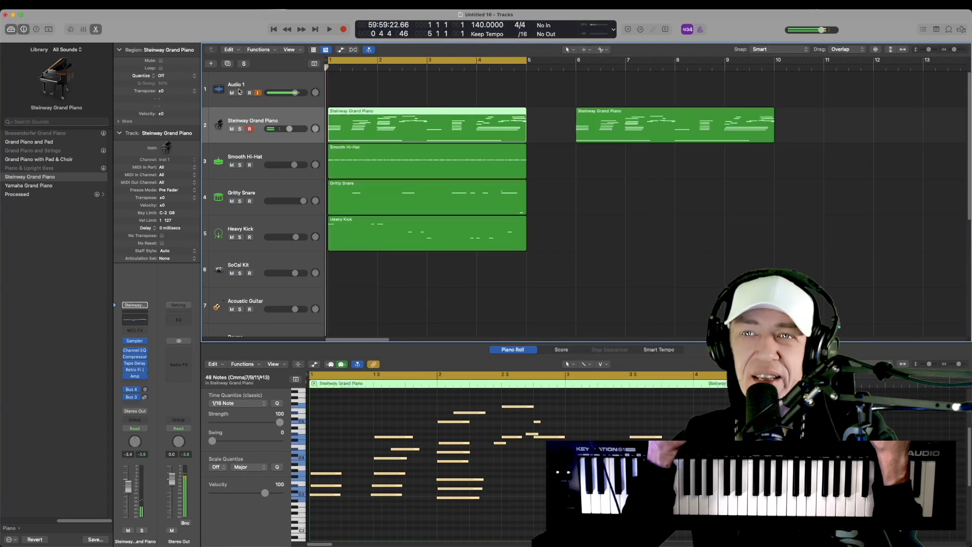
{"action": "key", "text": "space"}
{"action": "left_click_drag", "start_coordinate": [287, 130], "coordinate": [284, 131]}
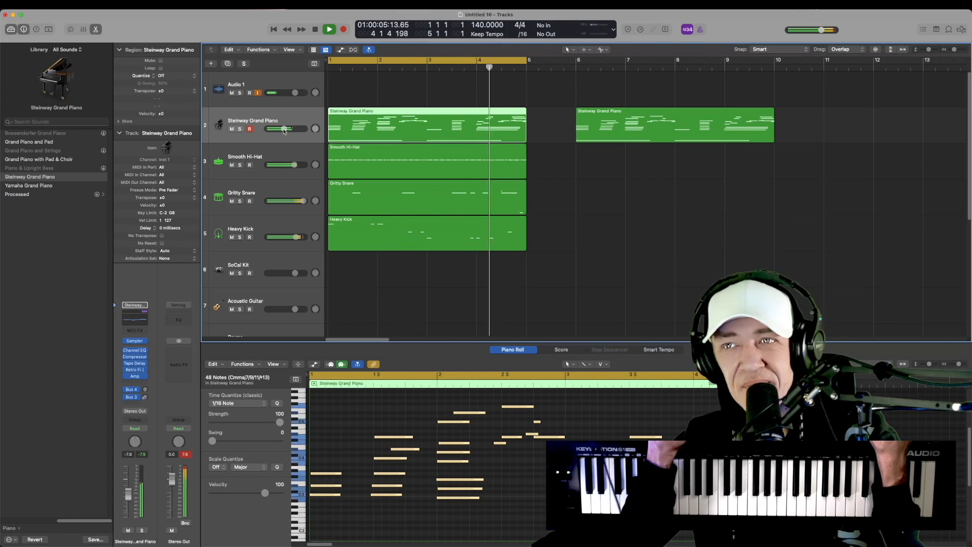
Step: Create a software instrument track and load the Acoustic Guitar sound by searching the Library for "guitar"
{"action": "left_click", "coordinate": [211, 64]}
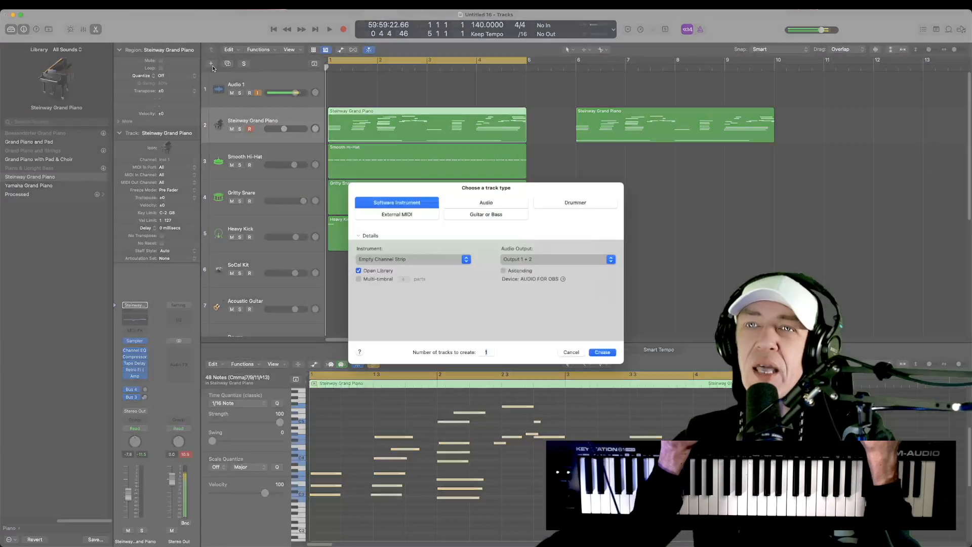
{"action": "key", "text": "Return"}
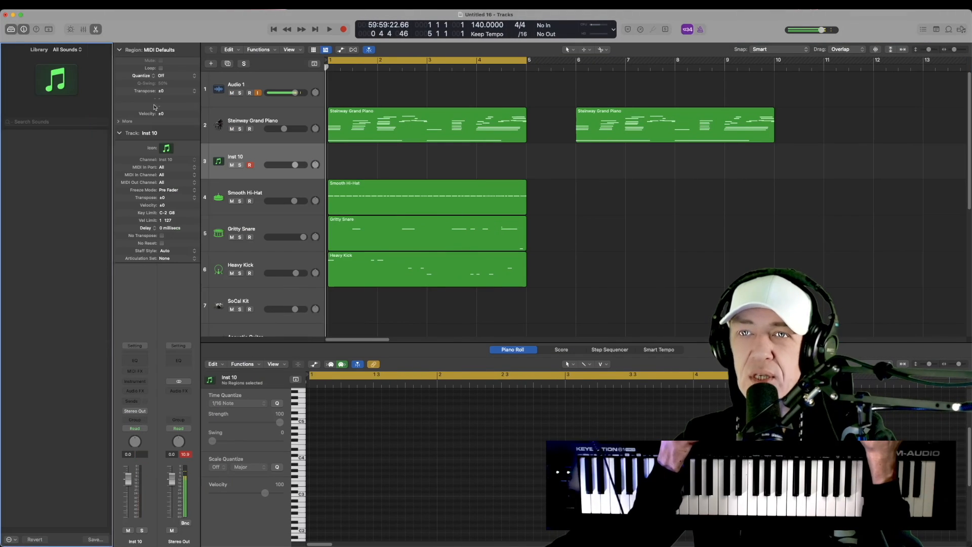
{"action": "left_click", "coordinate": [86, 121]}
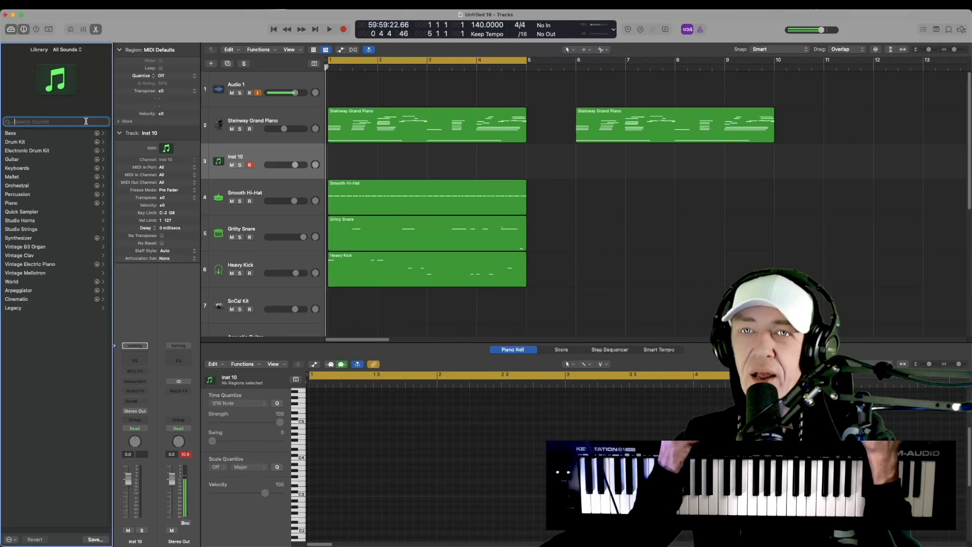
{"action": "type", "text": "guitar"}
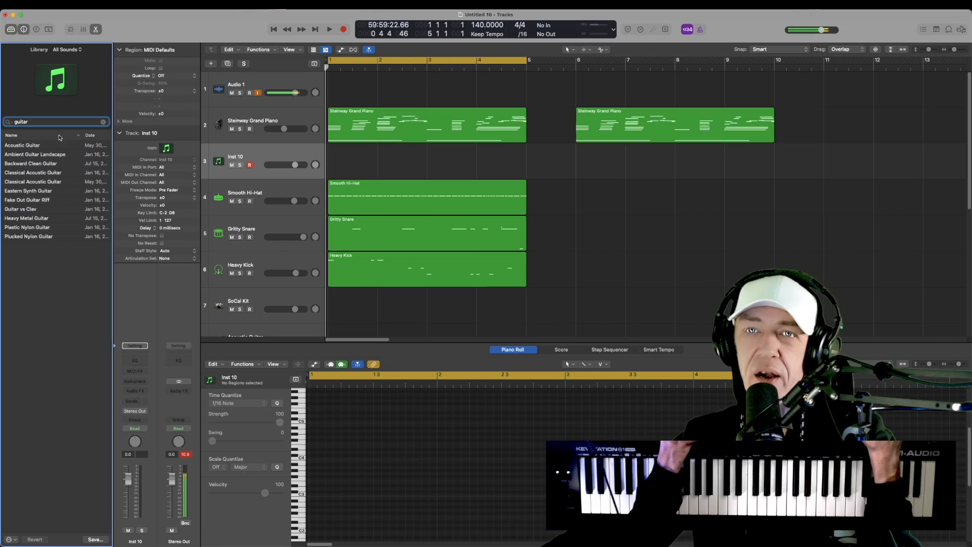
{"action": "left_click", "coordinate": [57, 145]}
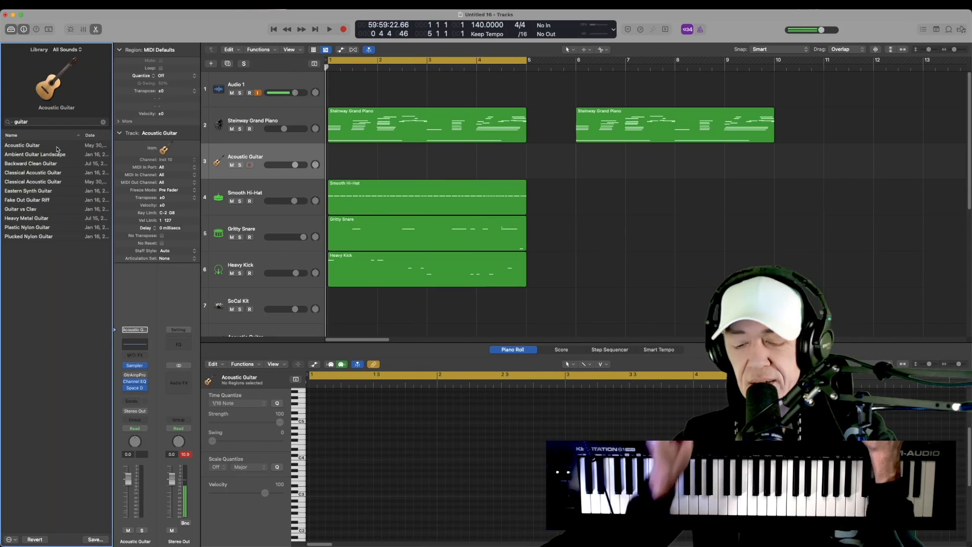
Step: Mute the Steinway Grand Piano and record a four-bar part on the Acoustic Guitar track
{"action": "left_click", "coordinate": [232, 129]}
{"action": "key", "text": "r"}
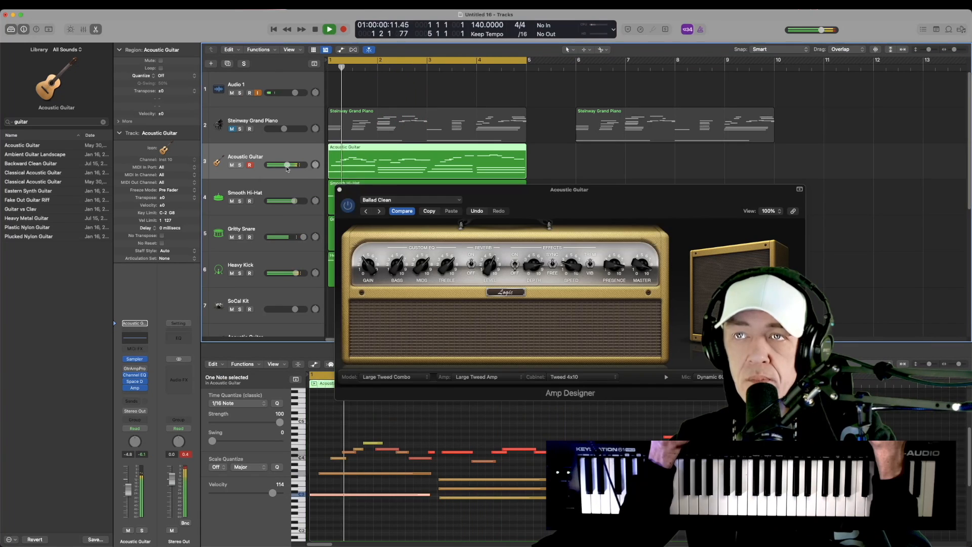
Step: Switch the Acoustic Guitar's Amp Designer to Best of Both Worlds and set the track volume to -4.2 dB
{"action": "left_click_drag", "start_coordinate": [286, 168], "coordinate": [284, 169]}
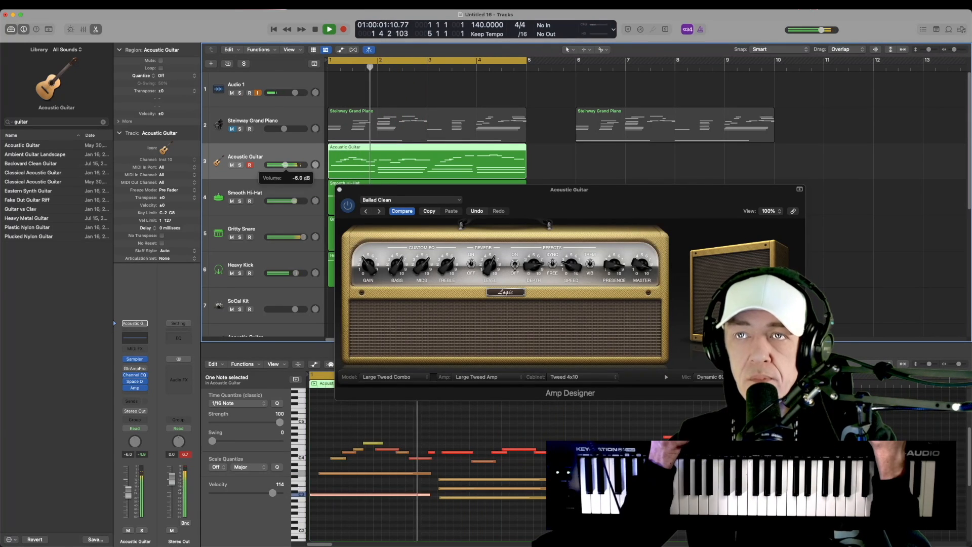
{"action": "left_click", "coordinate": [379, 212]}
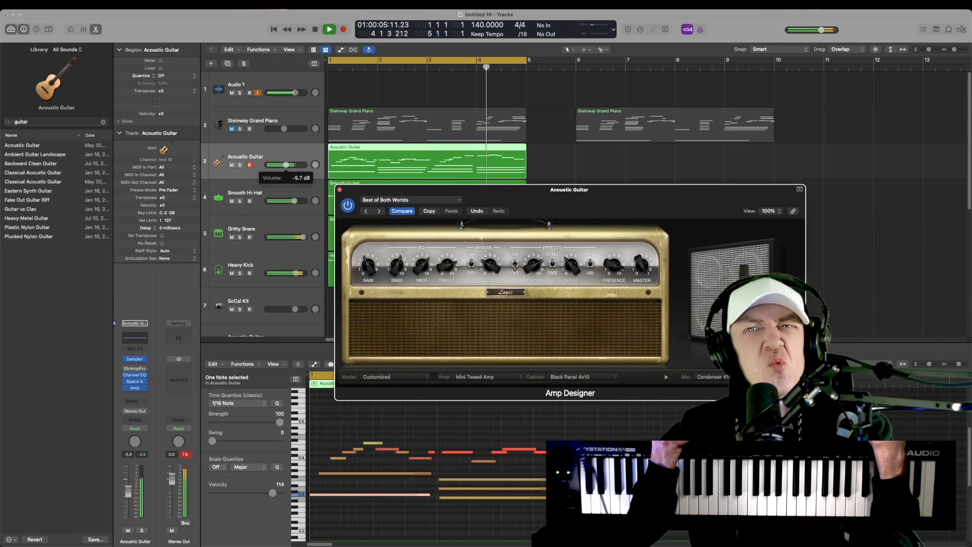
{"action": "left_click_drag", "start_coordinate": [285, 165], "coordinate": [288, 165]}
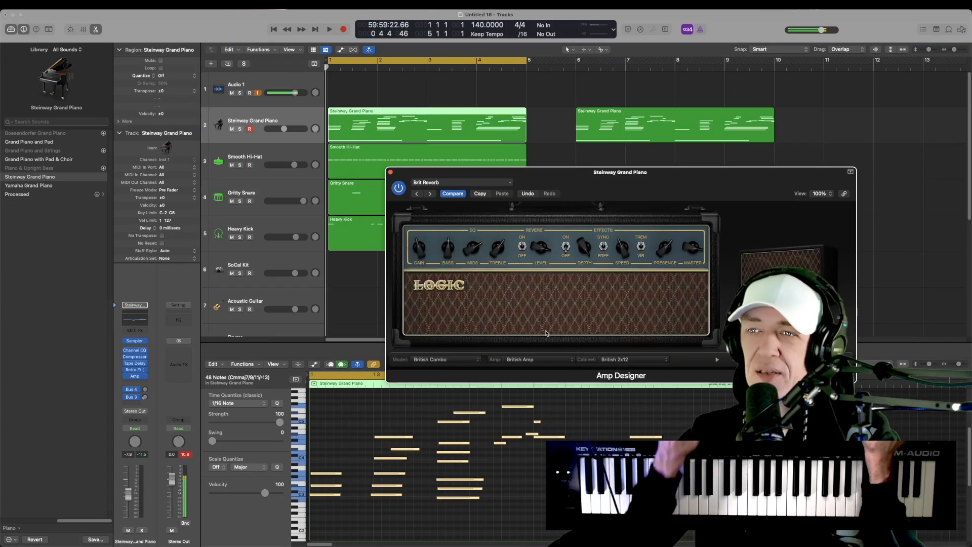
Step: Check the model, amp and effects controls of the Brit Reverb preset in the piano's Amp Designer
{"action": "left_click", "coordinate": [465, 357]}
{"action": "left_click", "coordinate": [548, 357]}
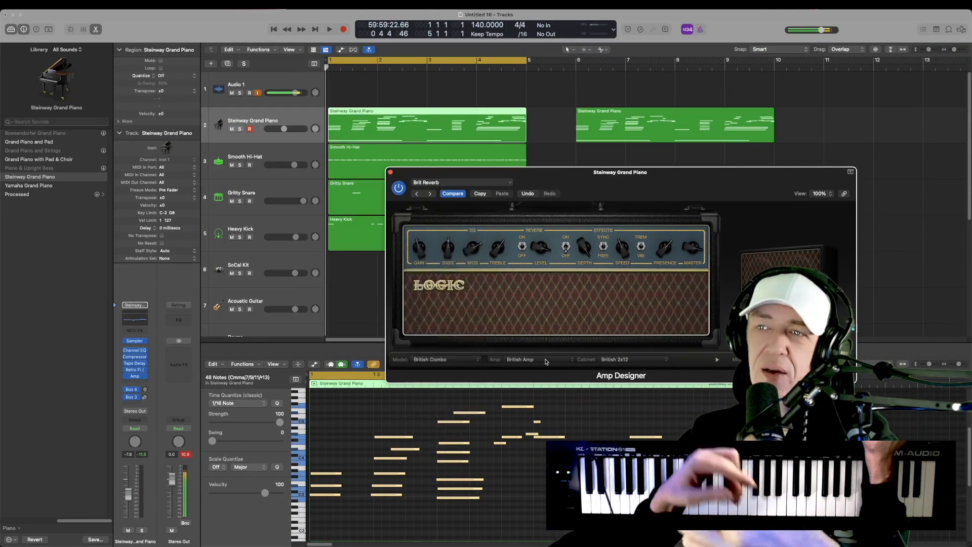
{"action": "left_click", "coordinate": [548, 357]}
{"action": "left_click", "coordinate": [577, 275]}
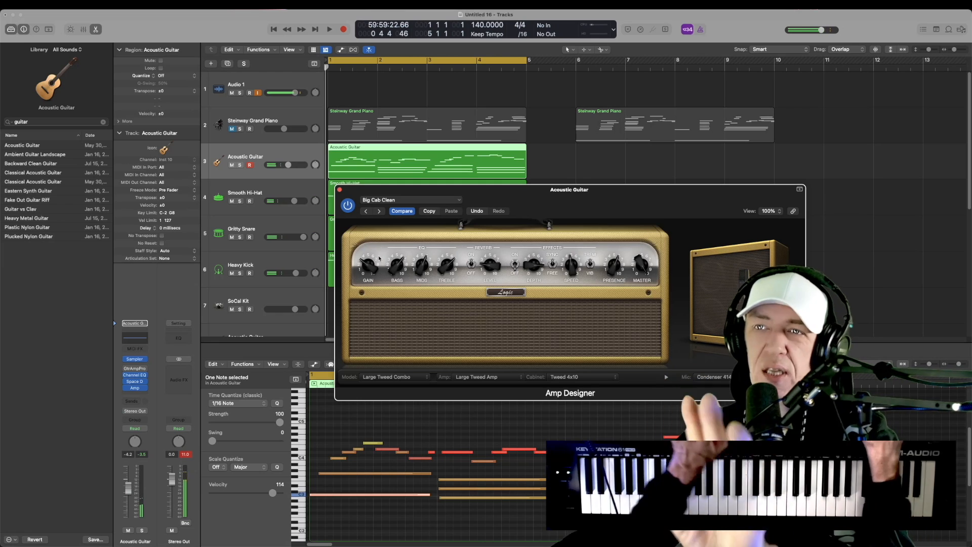
Step: Close Amp Designer and add the Pedalboard effect to the Acoustic Guitar track
{"action": "left_click", "coordinate": [340, 190]}
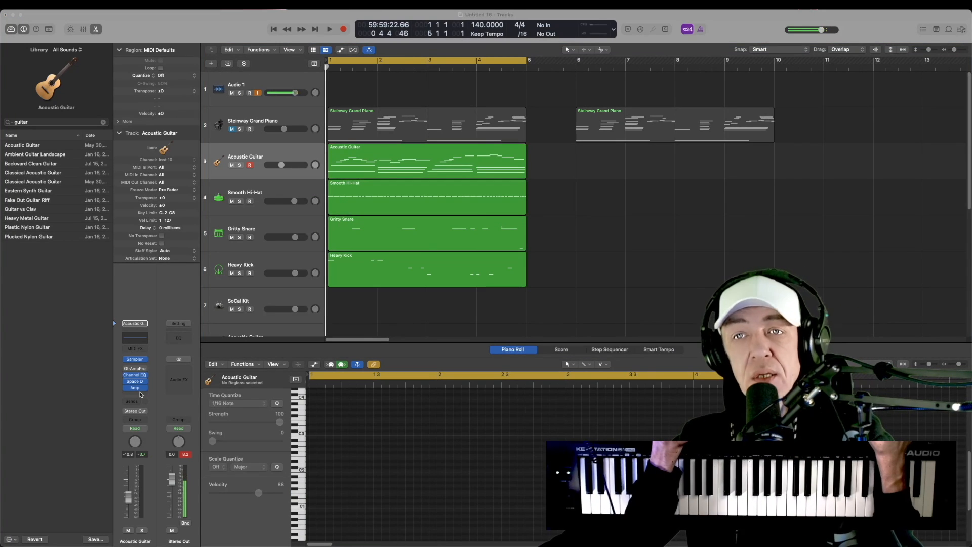
{"action": "left_click", "coordinate": [140, 394]}
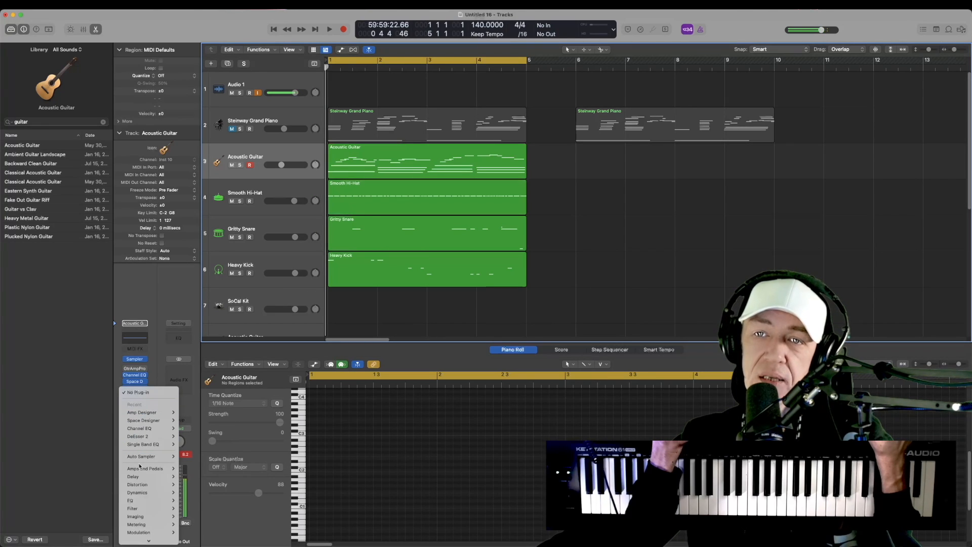
{"action": "mouse_move", "coordinate": [149, 469]}
{"action": "mouse_move", "coordinate": [209, 468]}
{"action": "left_click", "coordinate": [193, 485]}
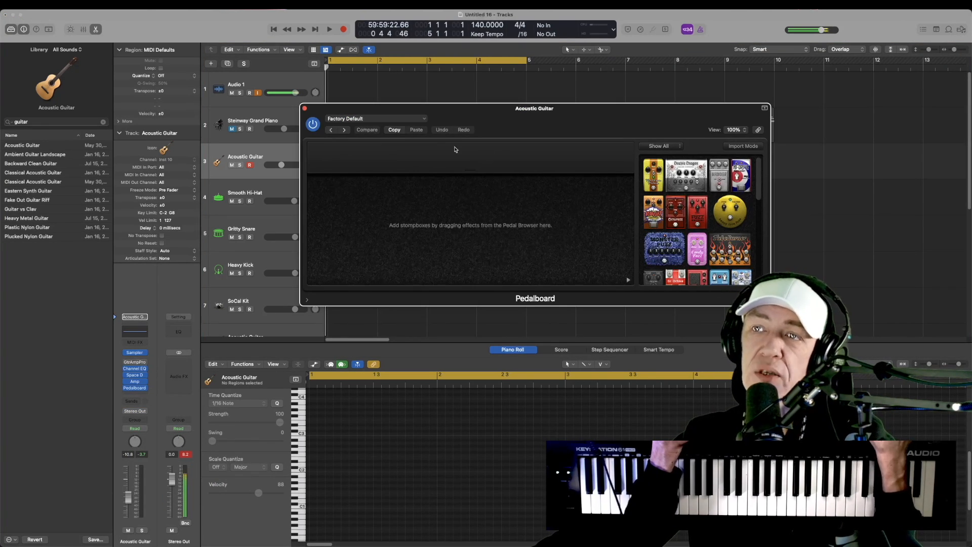
{"action": "left_click_drag", "start_coordinate": [353, 114], "coordinate": [403, 268]}
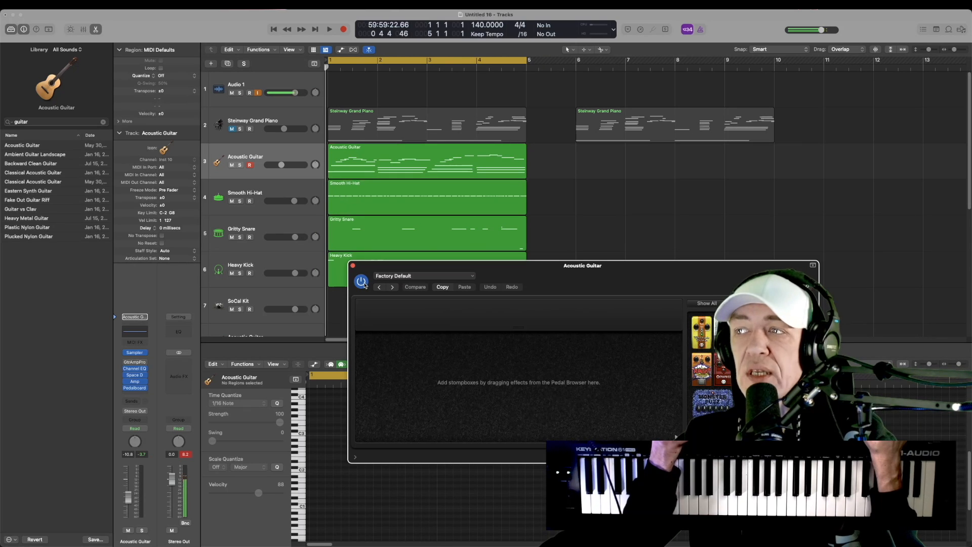
Step: Play the loop and audition the Pedalboard presets from All Tube through Bright Brit Boost
{"action": "key", "text": "space"}
{"action": "left_click", "coordinate": [393, 288]}
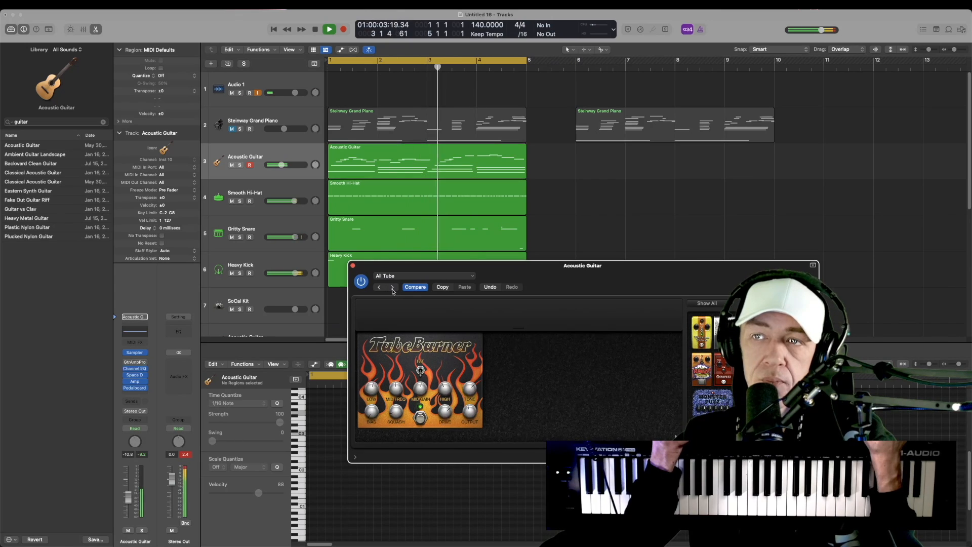
{"action": "left_click", "coordinate": [393, 287]}
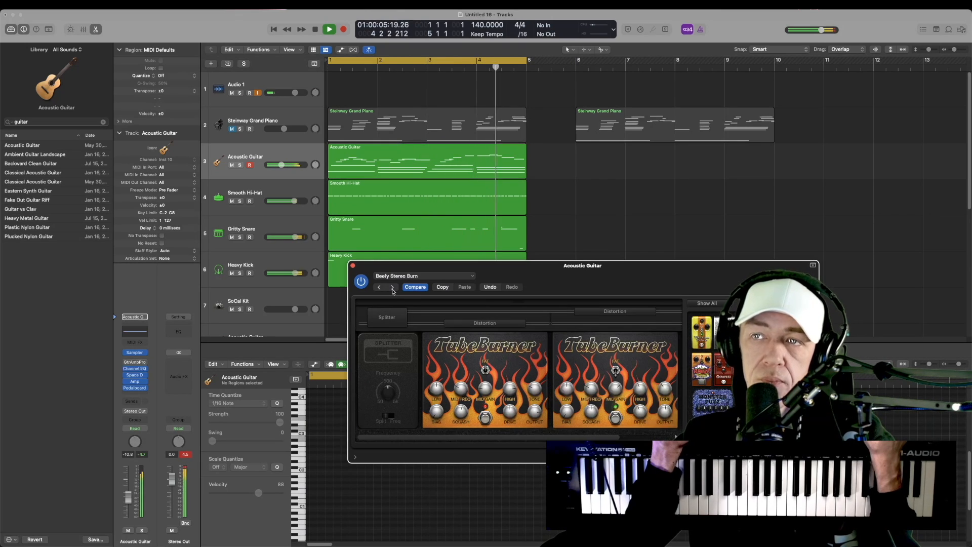
{"action": "left_click", "coordinate": [393, 288]}
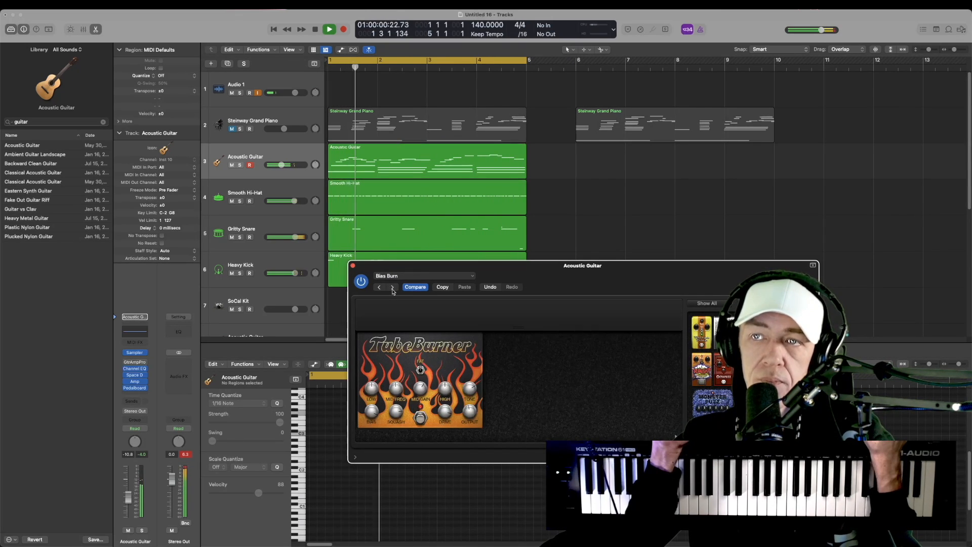
{"action": "left_click", "coordinate": [393, 288]}
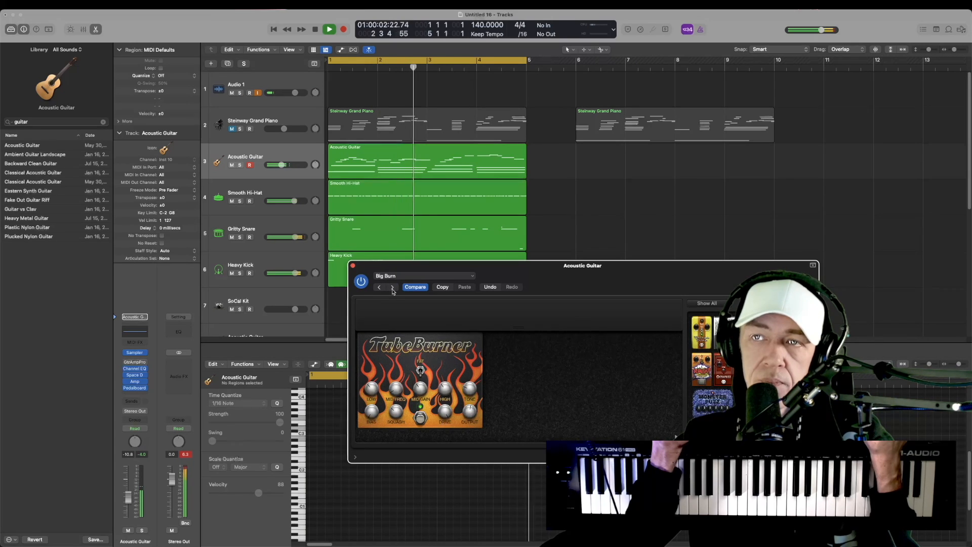
{"action": "left_click", "coordinate": [393, 287]}
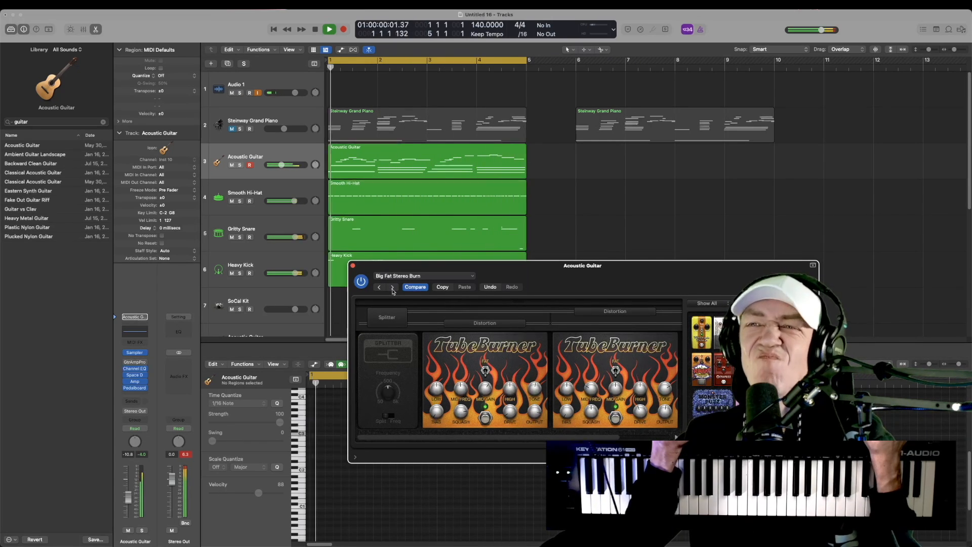
{"action": "left_click", "coordinate": [393, 287]}
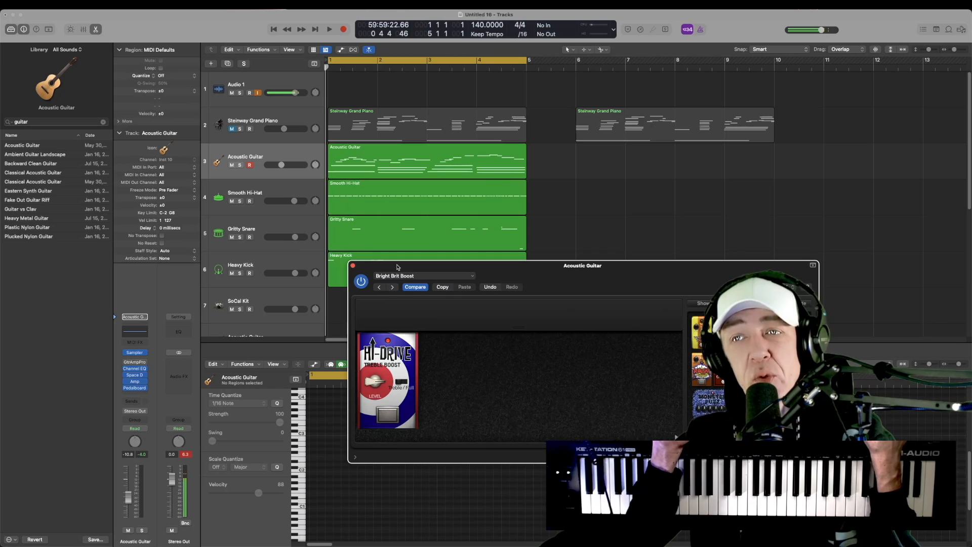
Step: Add the Rawk! Distortion, Monster Fuzz and Wham pedals after the Hi-Drive in the Pedalboard
{"action": "left_click_drag", "start_coordinate": [397, 267], "coordinate": [369, 140]}
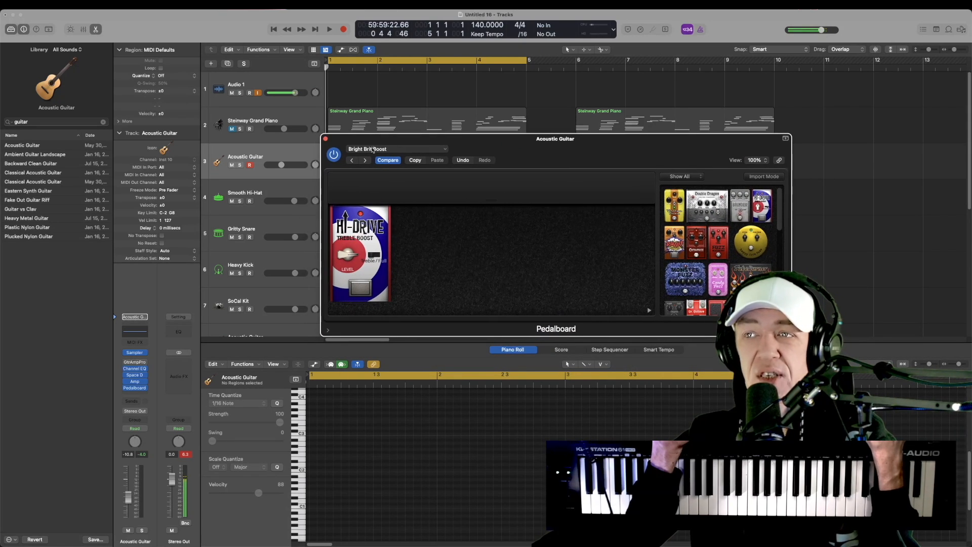
{"action": "left_click_drag", "start_coordinate": [674, 242], "coordinate": [425, 258]}
{"action": "left_click_drag", "start_coordinate": [662, 274], "coordinate": [510, 294]}
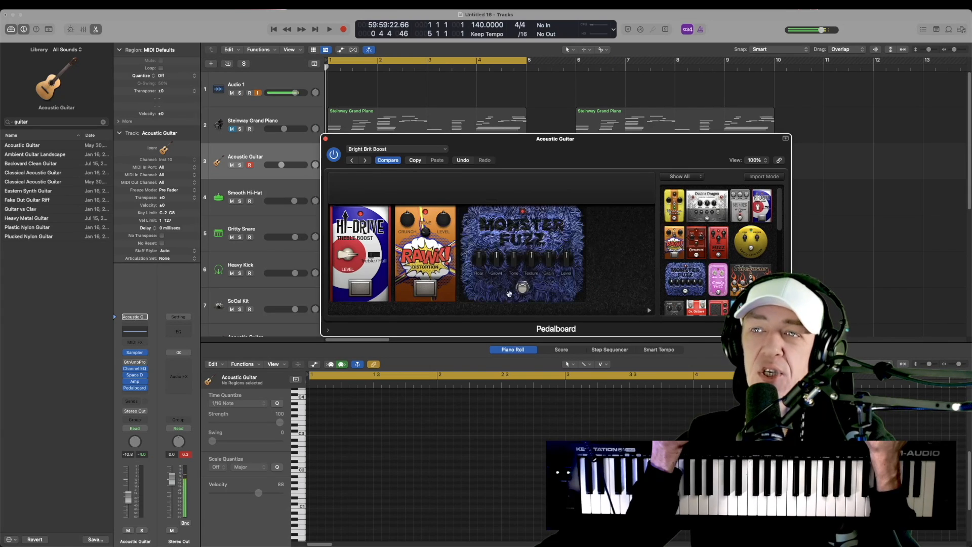
{"action": "left_click_drag", "start_coordinate": [720, 307], "coordinate": [607, 295]}
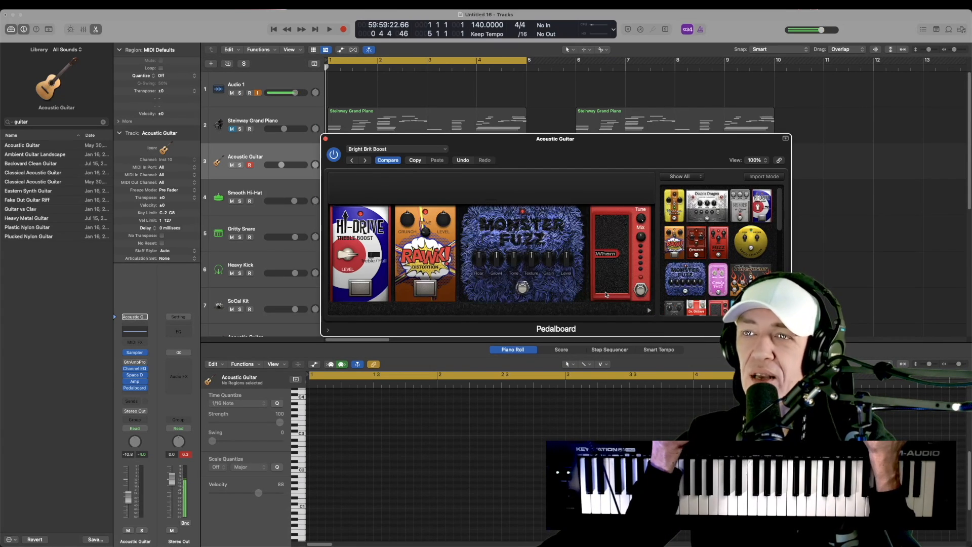
{"action": "left_click_drag", "start_coordinate": [609, 163], "coordinate": [585, 261]}
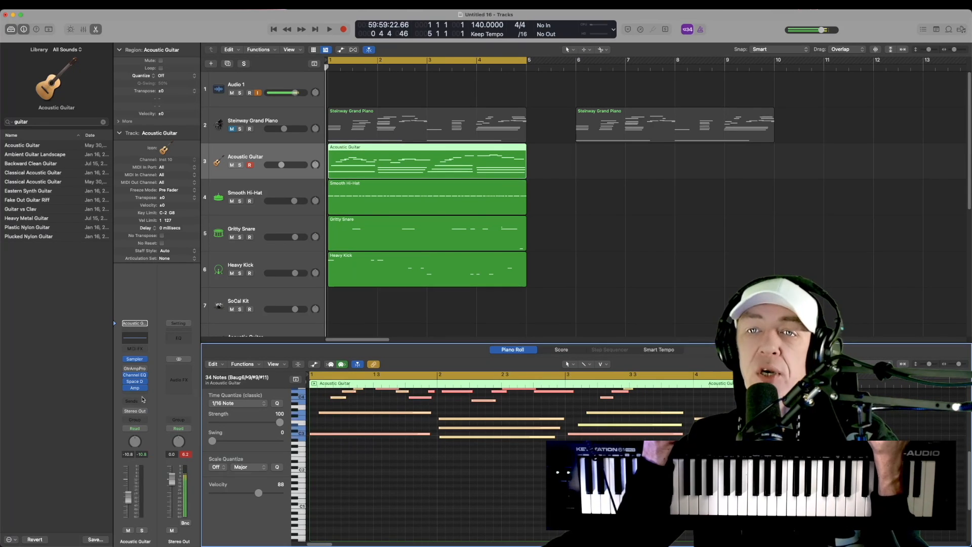
Step: Insert the Happy Face Fuzz stompbox on the Acoustic Guitar track and vary its fuzz amount during playback
{"action": "left_click", "coordinate": [138, 395]}
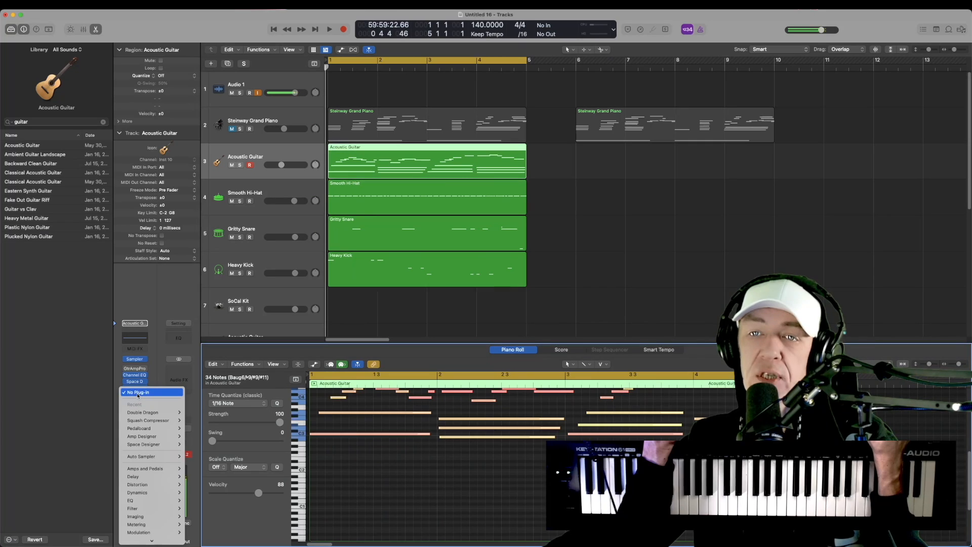
{"action": "mouse_move", "coordinate": [152, 469]}
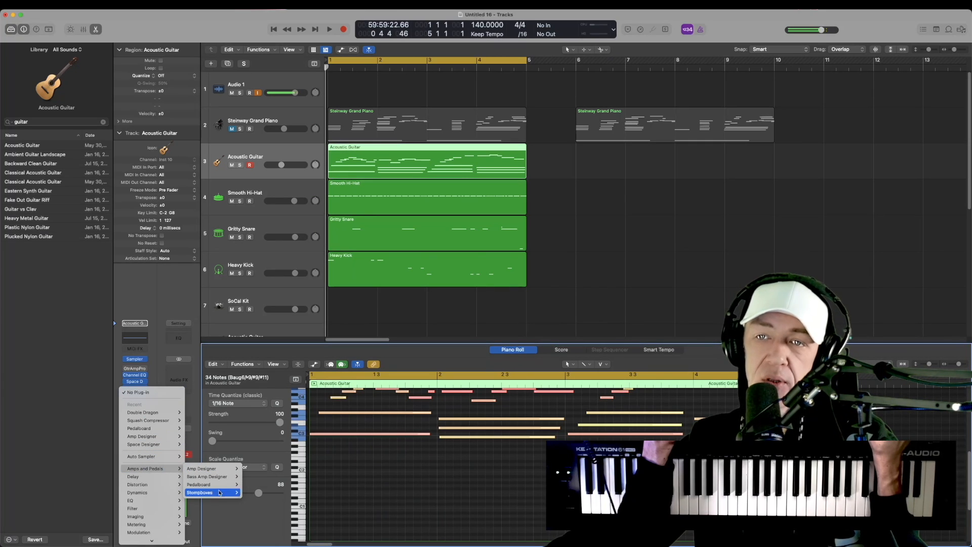
{"action": "mouse_move", "coordinate": [219, 495]}
{"action": "mouse_move", "coordinate": [261, 494]}
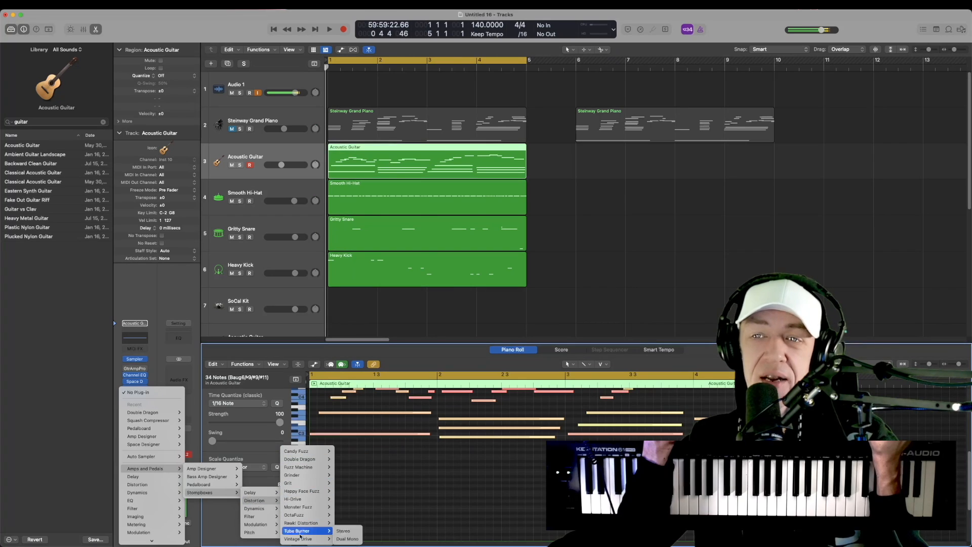
{"action": "left_click", "coordinate": [298, 491]}
{"action": "key", "text": "space"}
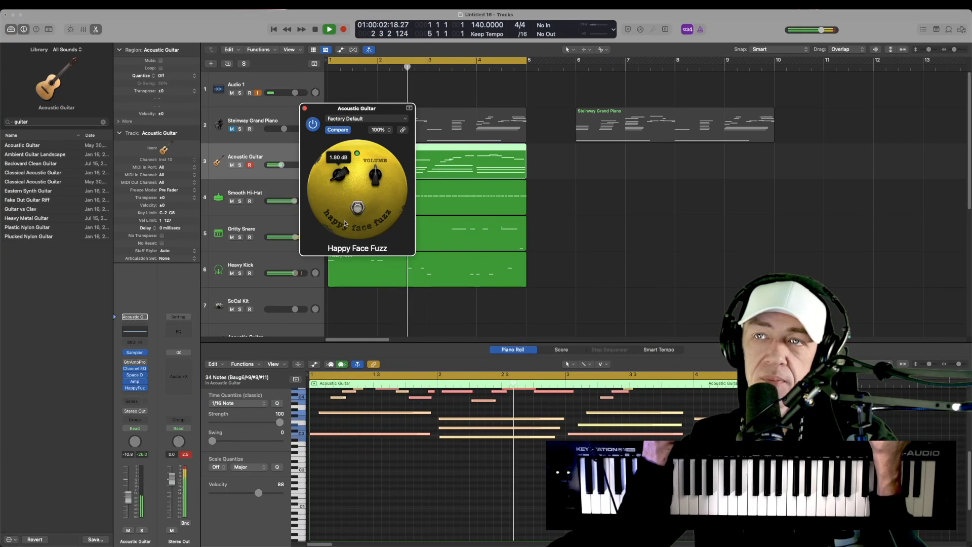
{"action": "left_click_drag", "start_coordinate": [340, 198], "coordinate": [345, 187]}
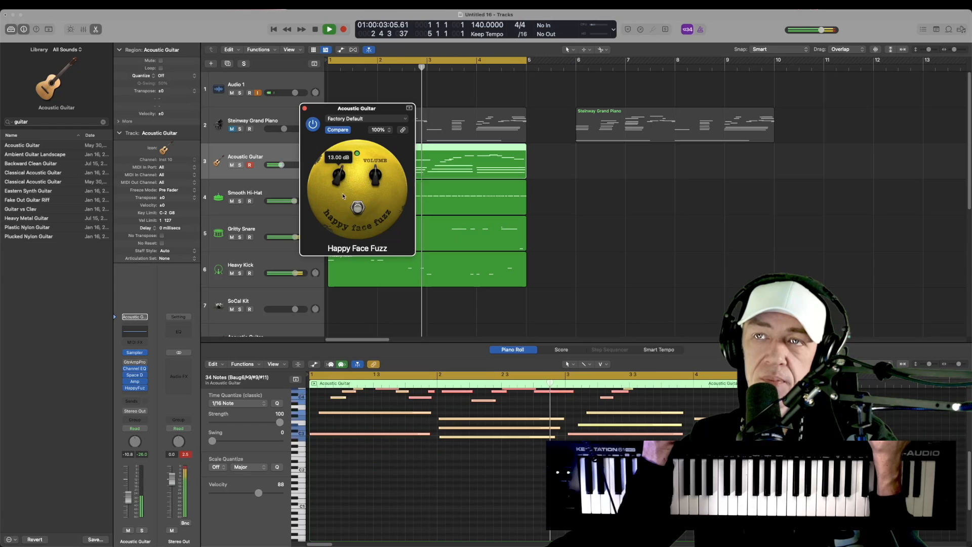
Step: Replace Happy Face Fuzz with the Double Dragon distortion stompbox and load its Fat Dragon preset
{"action": "left_click", "coordinate": [143, 388]}
{"action": "mouse_move", "coordinate": [161, 393]}
{"action": "mouse_move", "coordinate": [173, 423]}
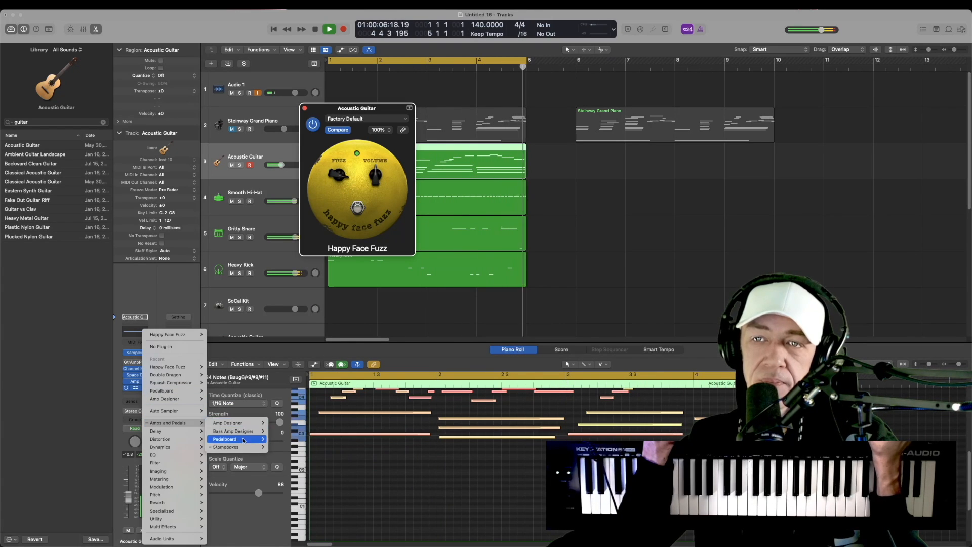
{"action": "mouse_move", "coordinate": [233, 446]}
{"action": "mouse_move", "coordinate": [295, 451]}
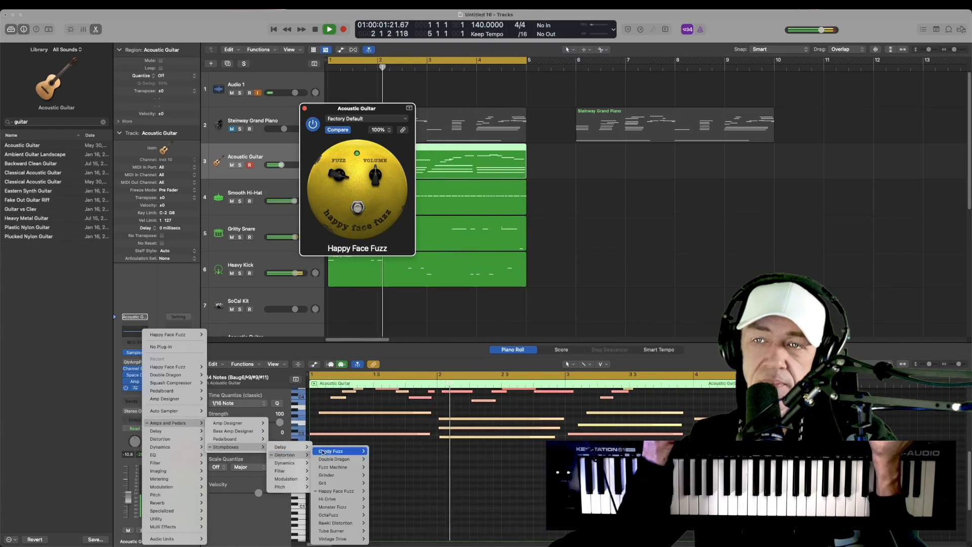
{"action": "left_click", "coordinate": [333, 460]}
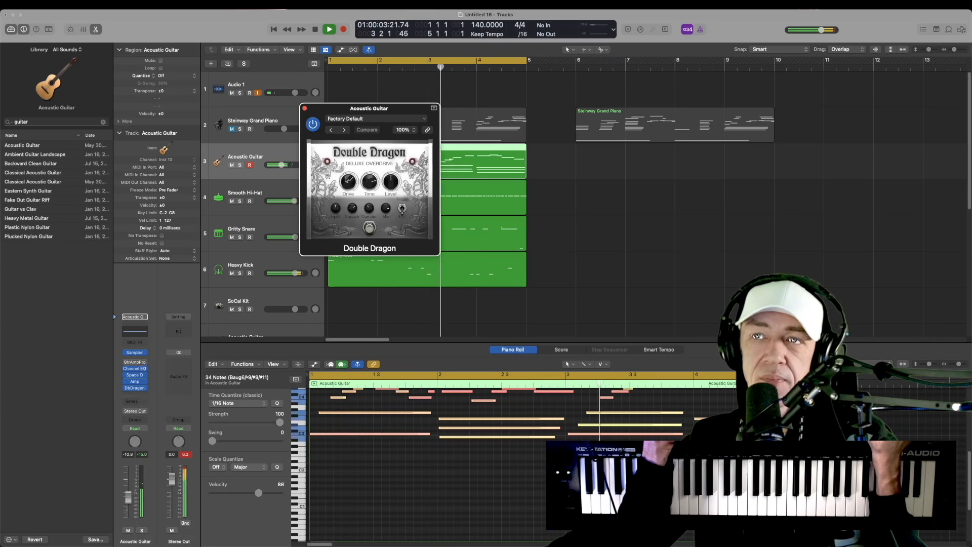
{"action": "left_click", "coordinate": [343, 130]}
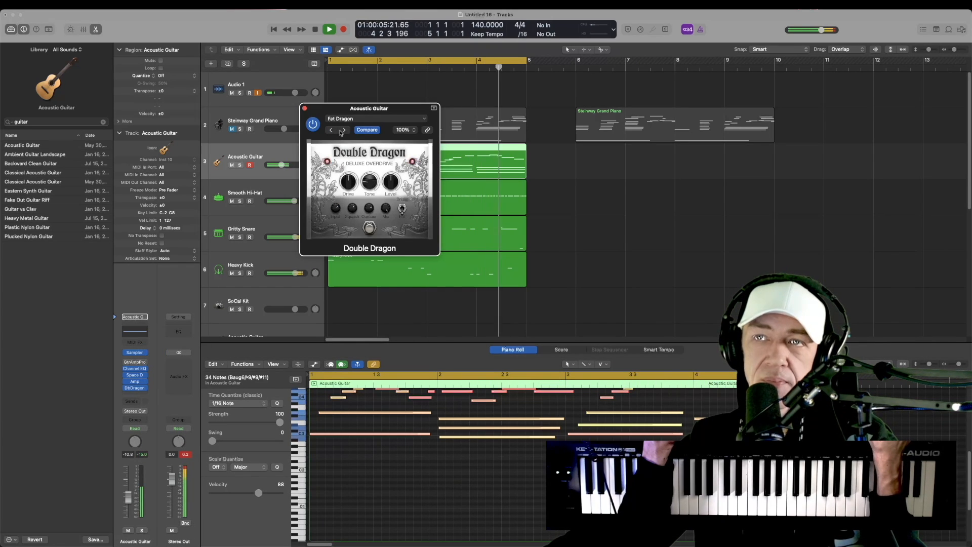
Step: Replace Double Dragon with the stereo Auto-Funk filter stompbox, listen to it on the guitar and stop playback
{"action": "left_click", "coordinate": [144, 388]}
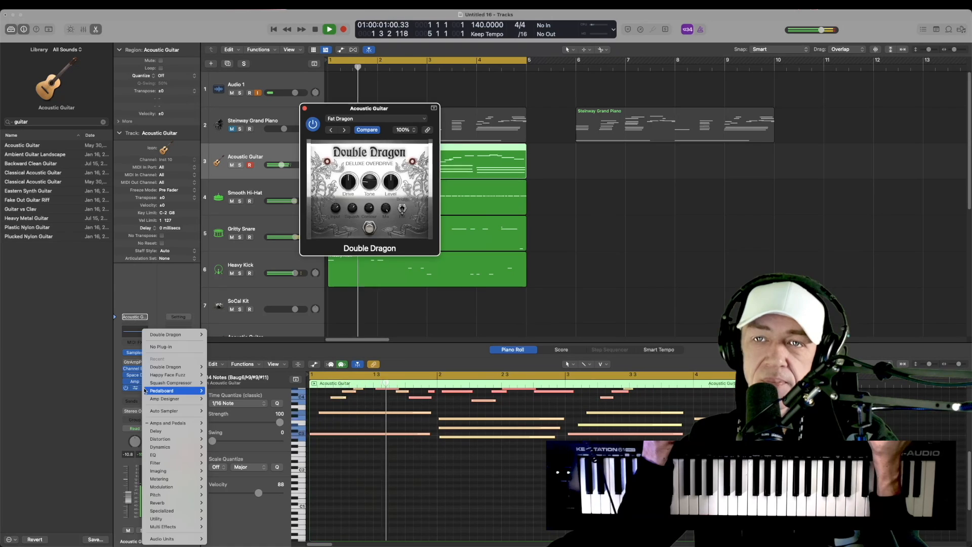
{"action": "mouse_move", "coordinate": [177, 425]}
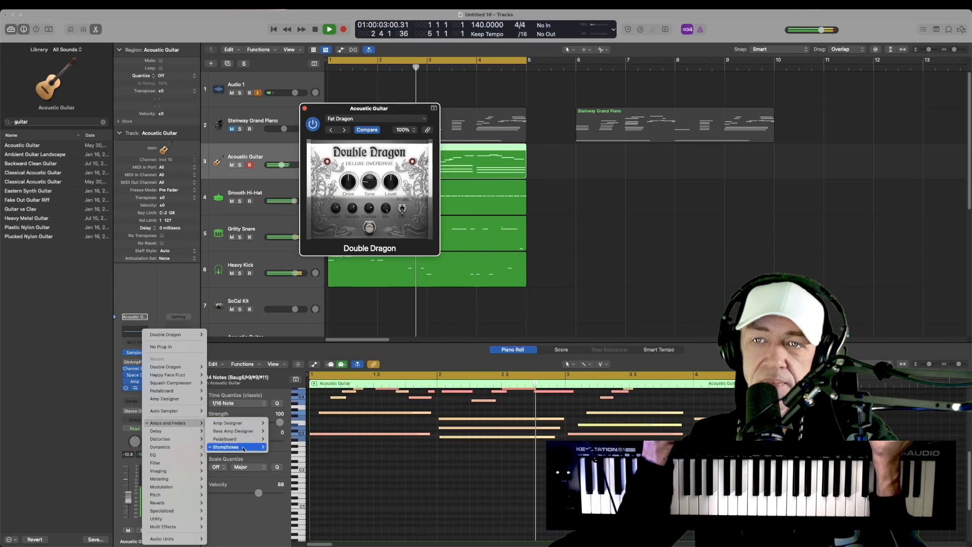
{"action": "mouse_move", "coordinate": [233, 447]}
{"action": "mouse_move", "coordinate": [287, 472]}
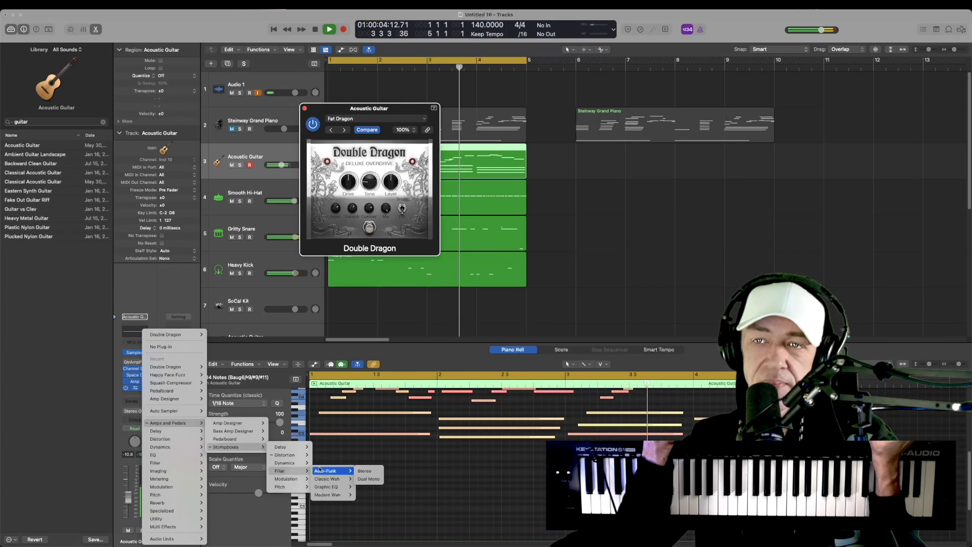
{"action": "left_click", "coordinate": [364, 471]}
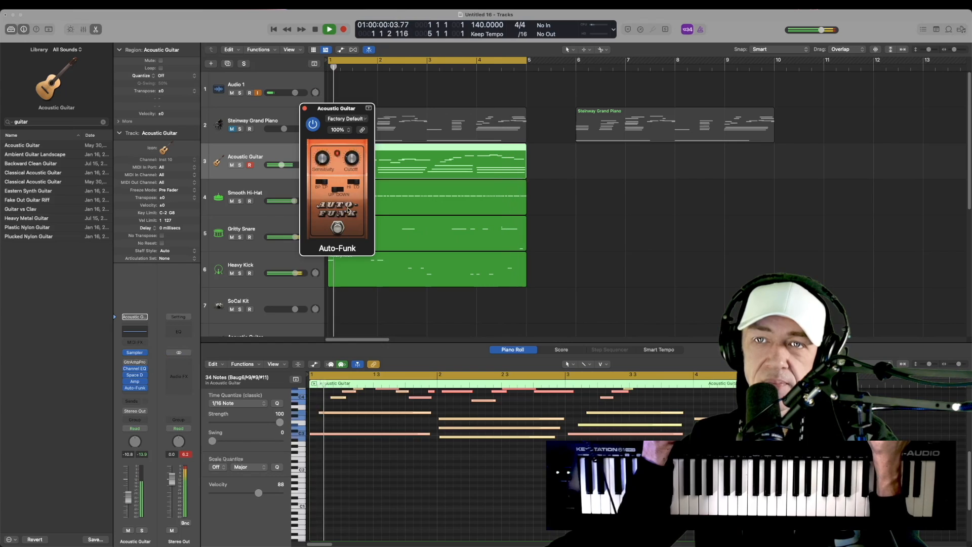
{"action": "left_click_drag", "start_coordinate": [340, 111], "coordinate": [424, 186]}
{"action": "key", "text": "space"}
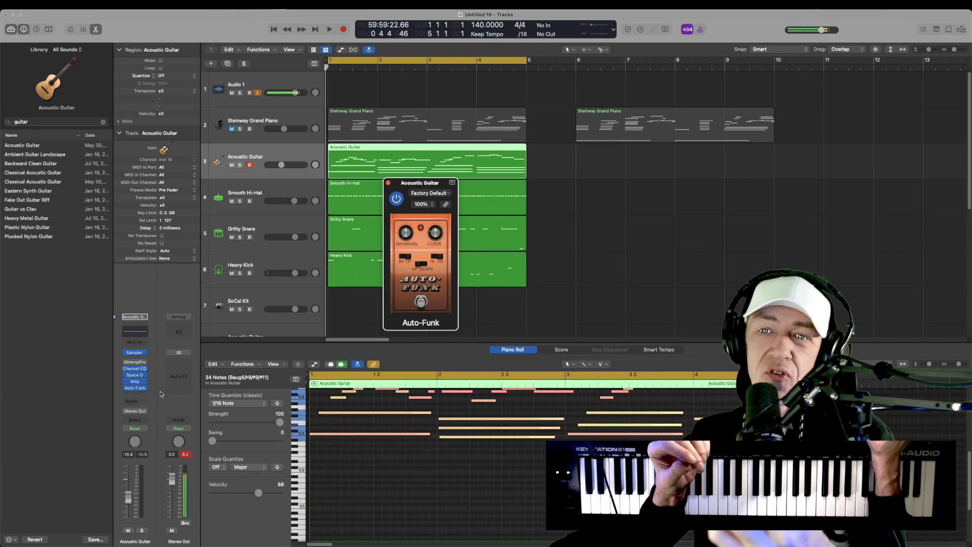
{"action": "left_click", "coordinate": [145, 390]}
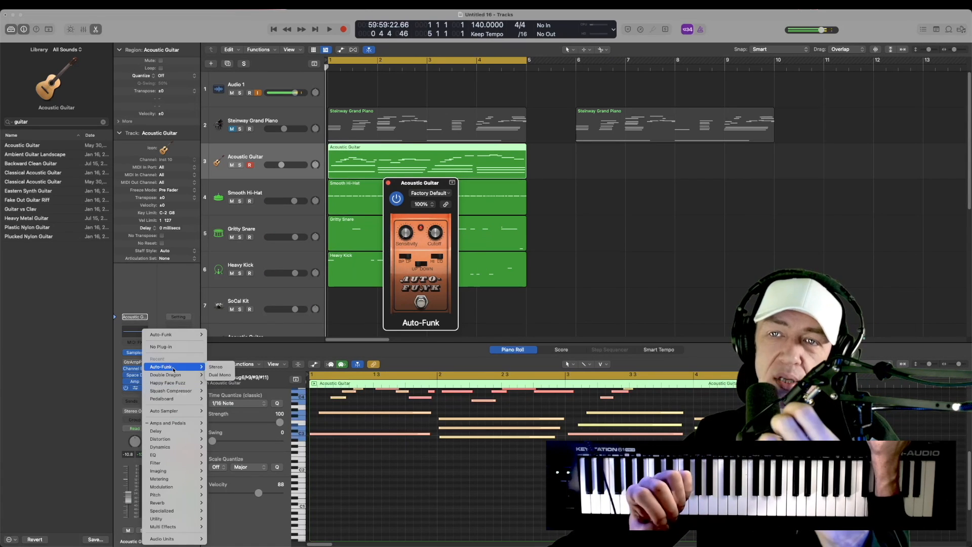
{"action": "mouse_move", "coordinate": [180, 427]}
{"action": "mouse_move", "coordinate": [239, 448]}
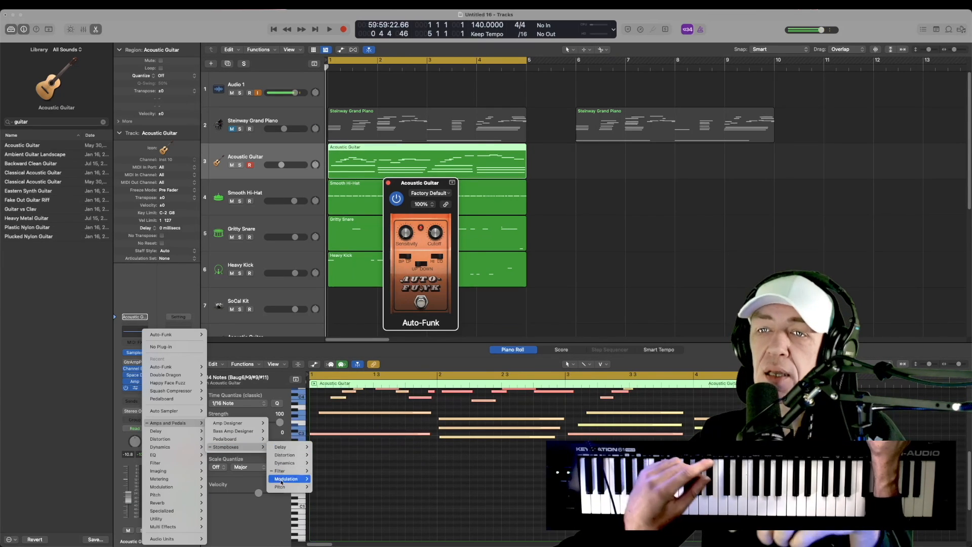
{"action": "mouse_move", "coordinate": [283, 488]}
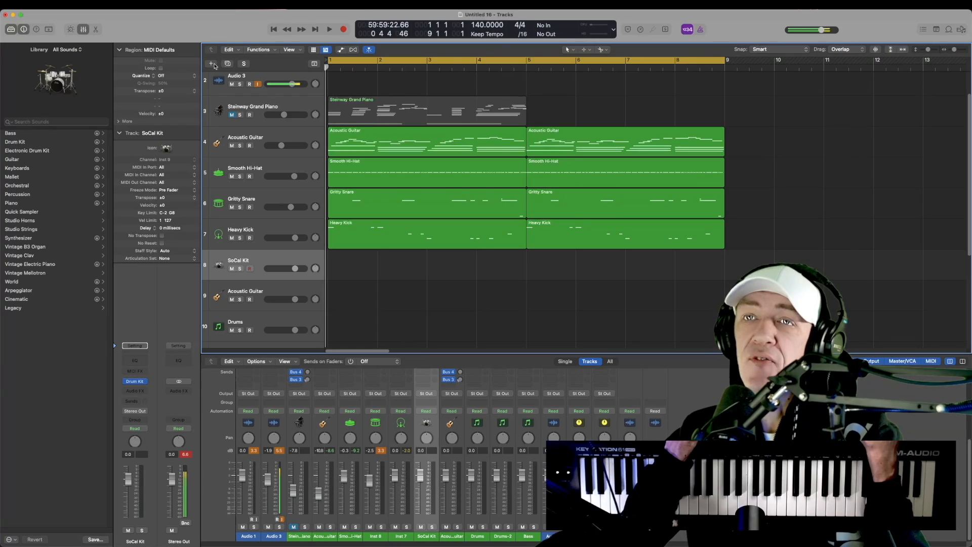
Step: Create one audio track on Input 1 and finish recording the voice take on the Audio 3 track
{"action": "left_click", "coordinate": [211, 64]}
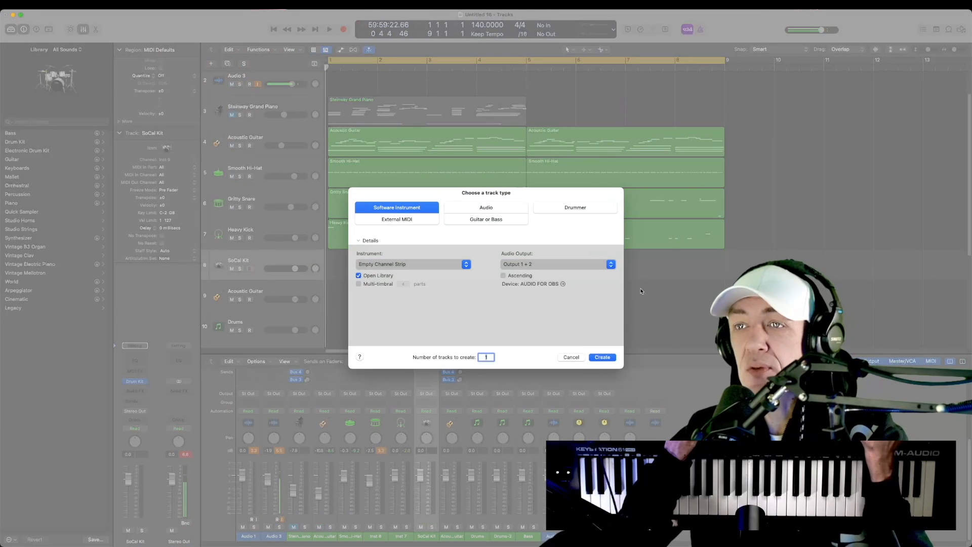
{"action": "left_click", "coordinate": [511, 210]}
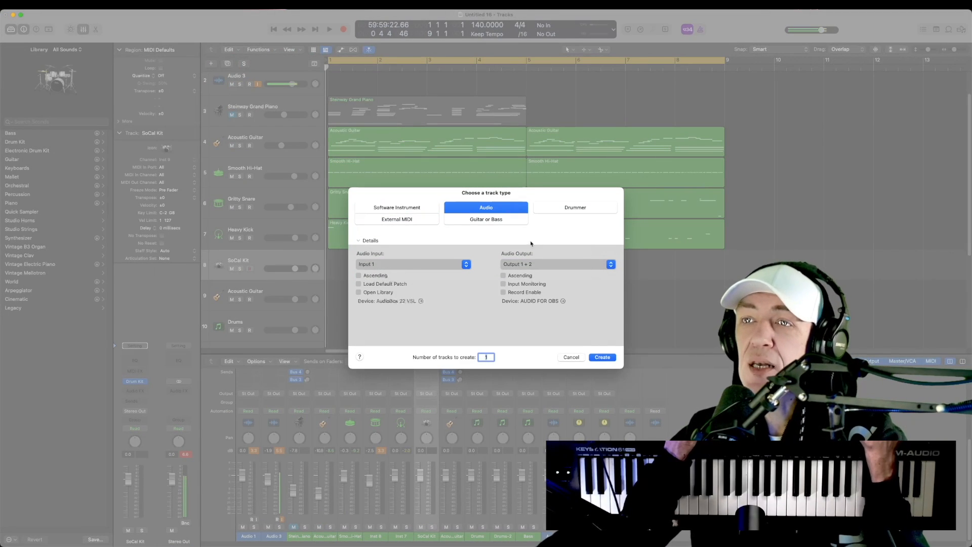
{"action": "left_click", "coordinate": [603, 357]}
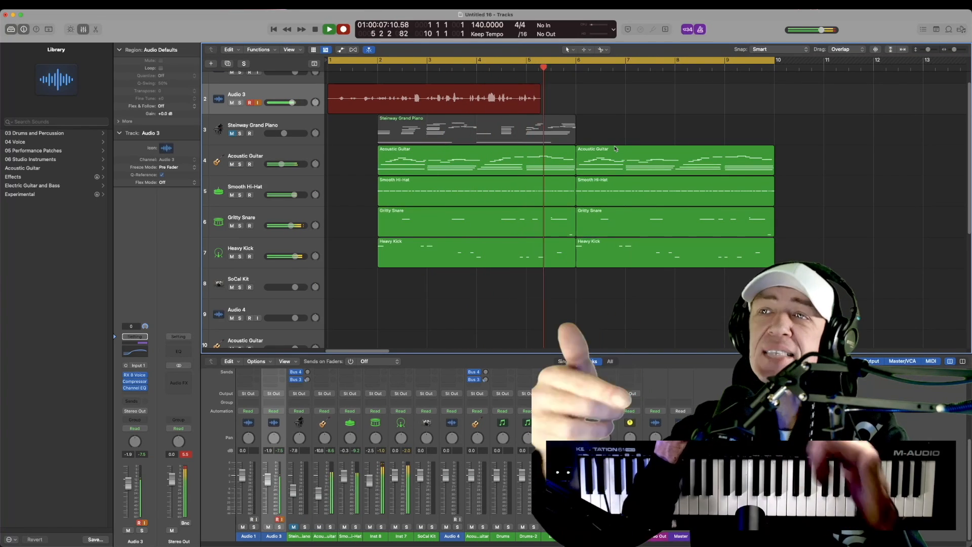
{"action": "key", "text": "space"}
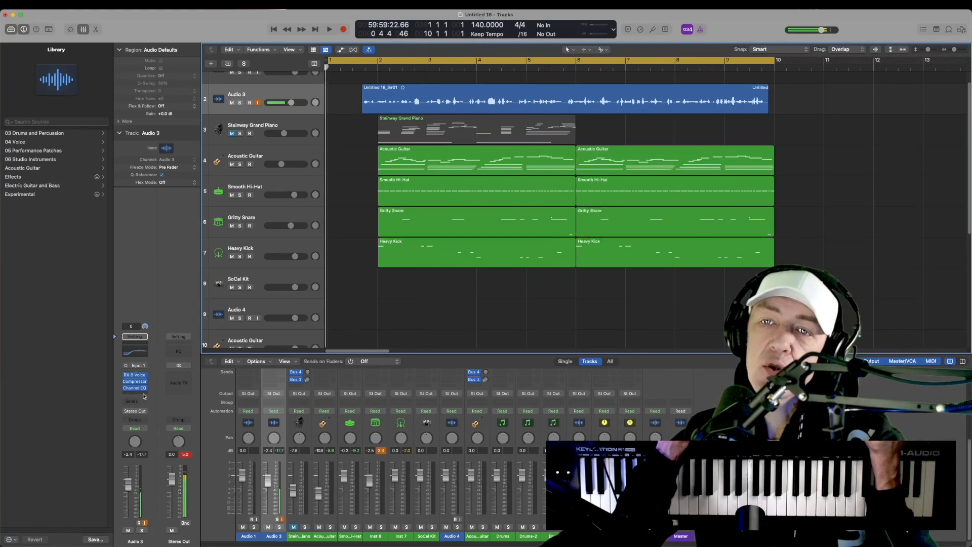
Step: Insert a Delay Designer effect in the empty slot after the Channel EQ on the Audio 3 track
{"action": "left_click", "coordinate": [144, 396]}
{"action": "mouse_move", "coordinate": [152, 478]}
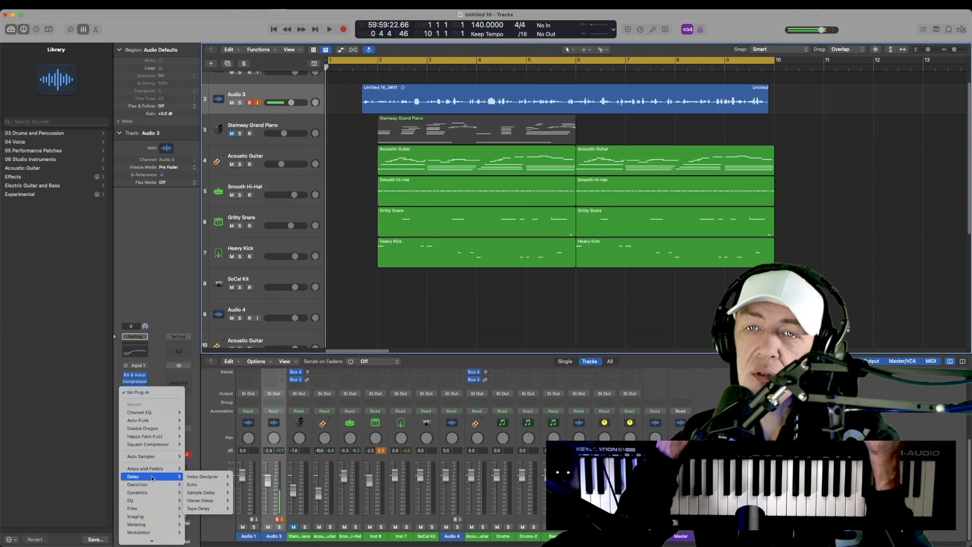
{"action": "left_click", "coordinate": [202, 476]}
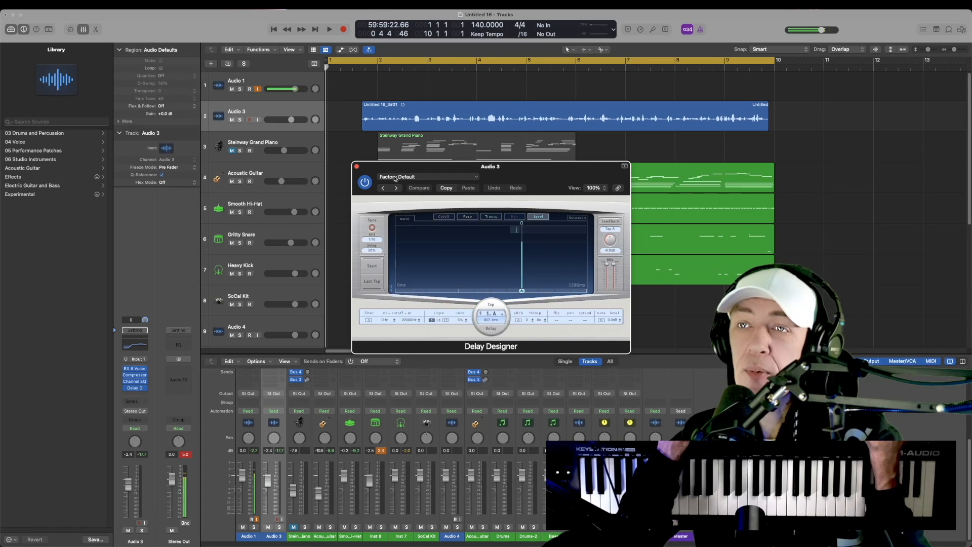
Step: Load the complex Falling Pattern preset in Delay Designer and listen to it on the voice take
{"action": "left_click", "coordinate": [395, 179]}
{"action": "mouse_move", "coordinate": [466, 337]}
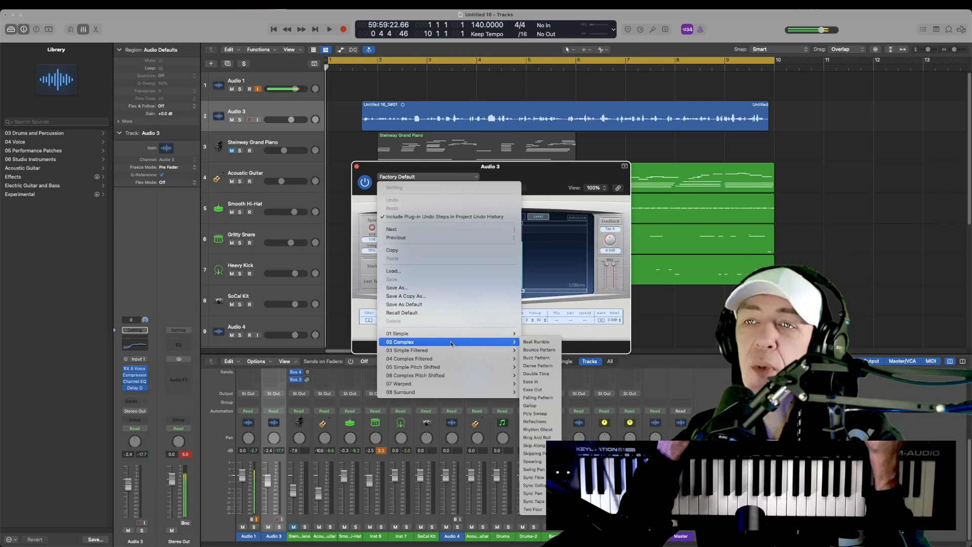
{"action": "mouse_move", "coordinate": [509, 342]}
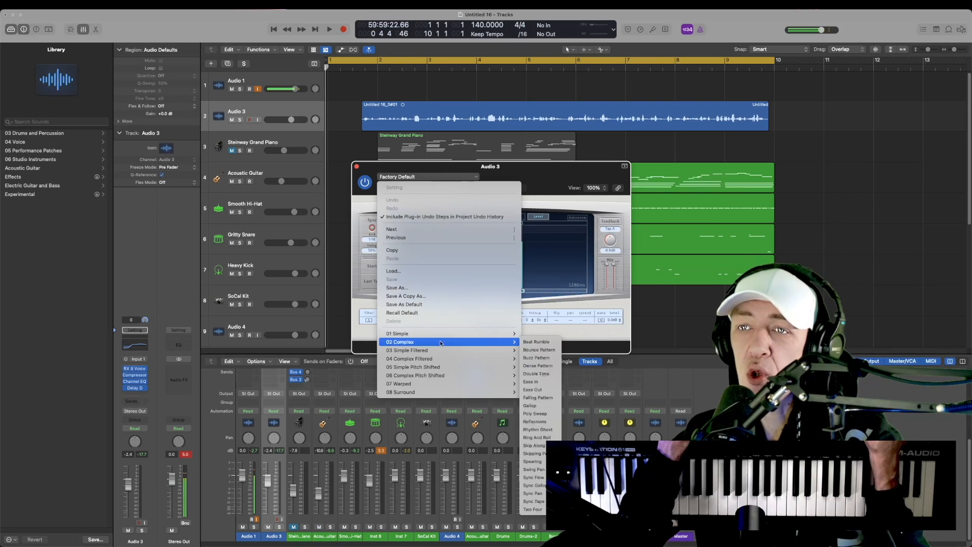
{"action": "left_click", "coordinate": [553, 398]}
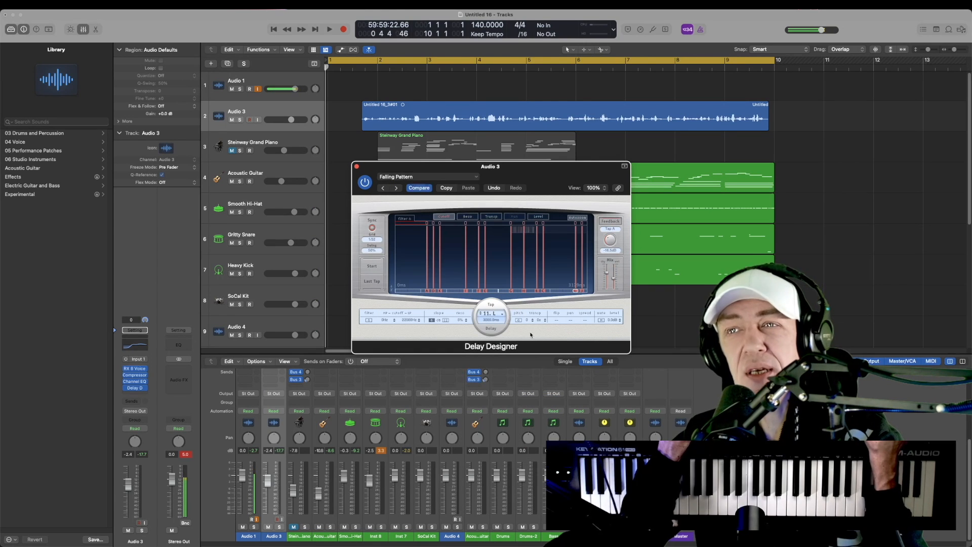
{"action": "key", "text": "space"}
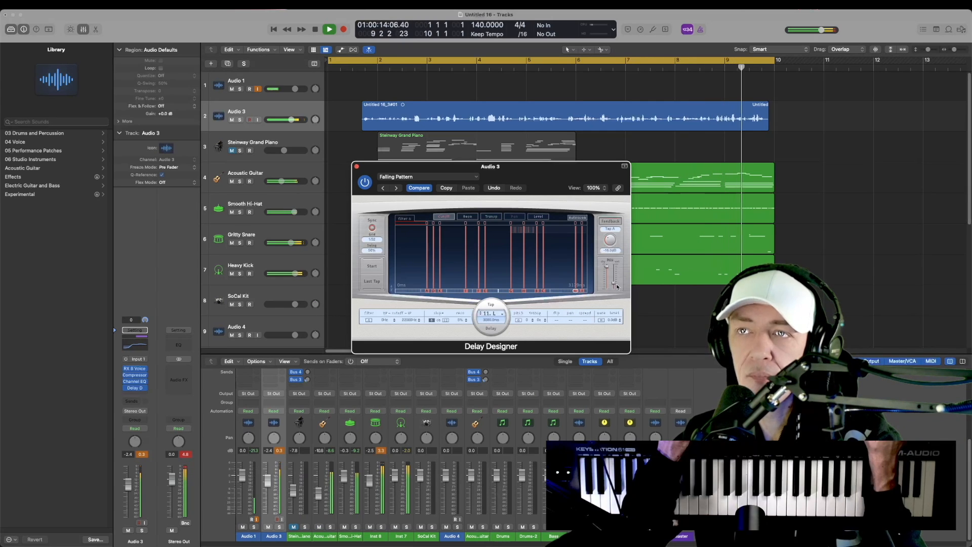
{"action": "key", "text": "space"}
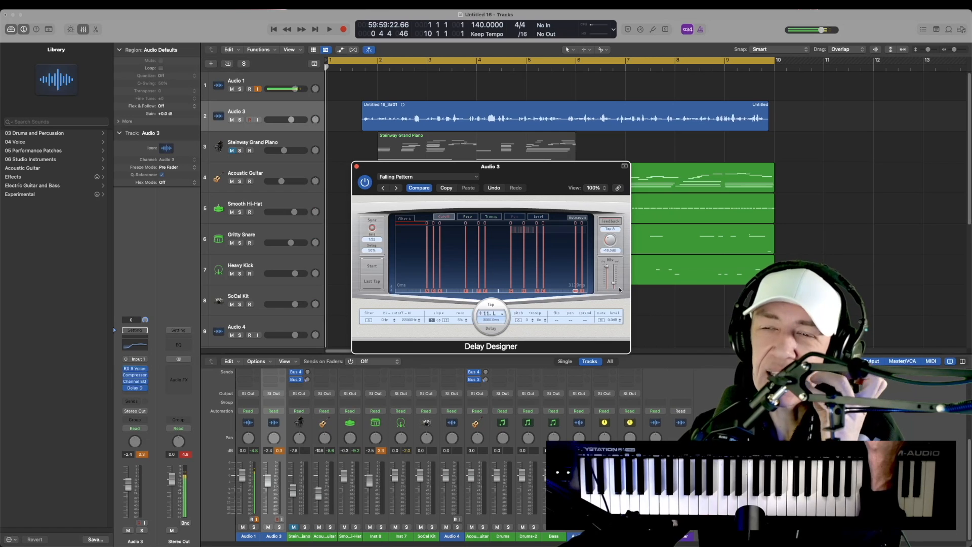
Step: Load Delay Designer's simple 1/4 Alternating Pan preset, fine-tune its wet mix during playback and stop playback
{"action": "left_click", "coordinate": [428, 176]}
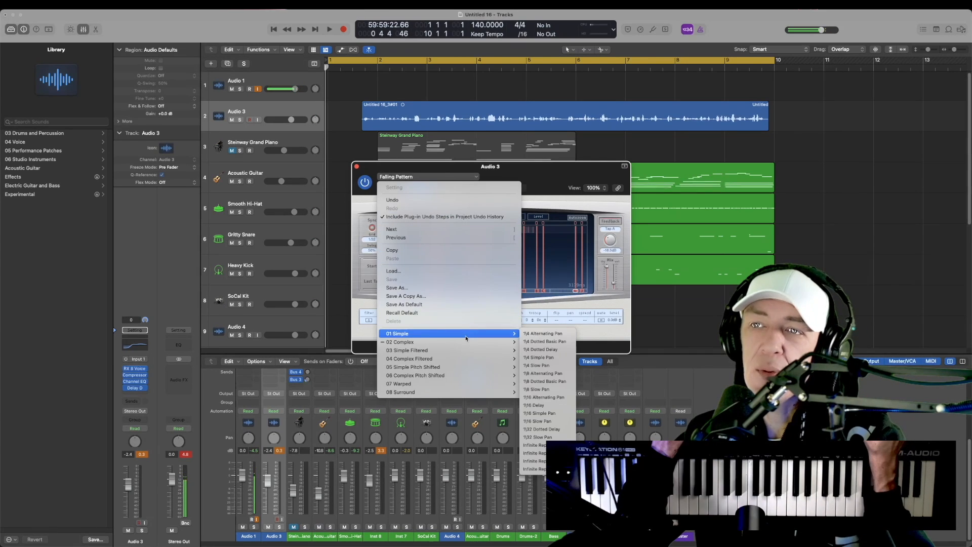
{"action": "left_click", "coordinate": [552, 334]}
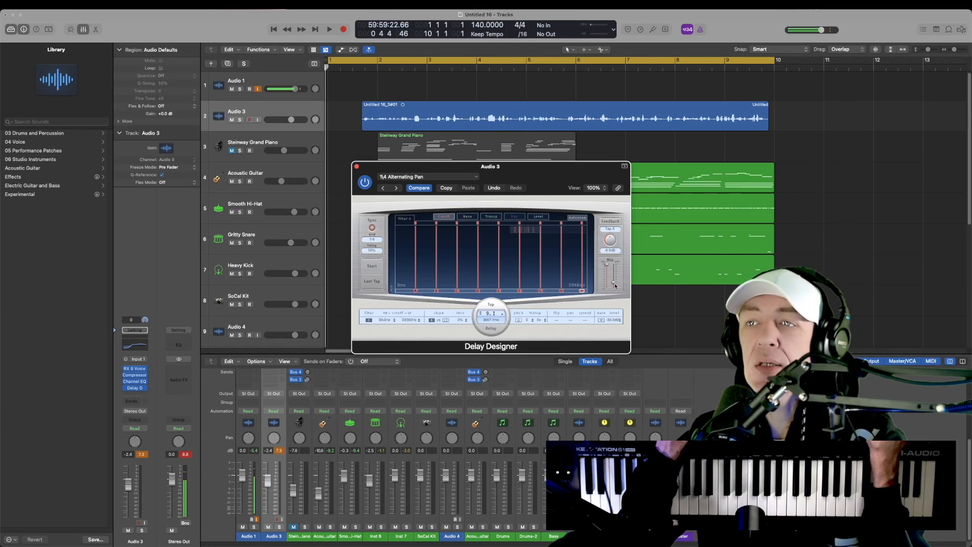
{"action": "key", "text": "space"}
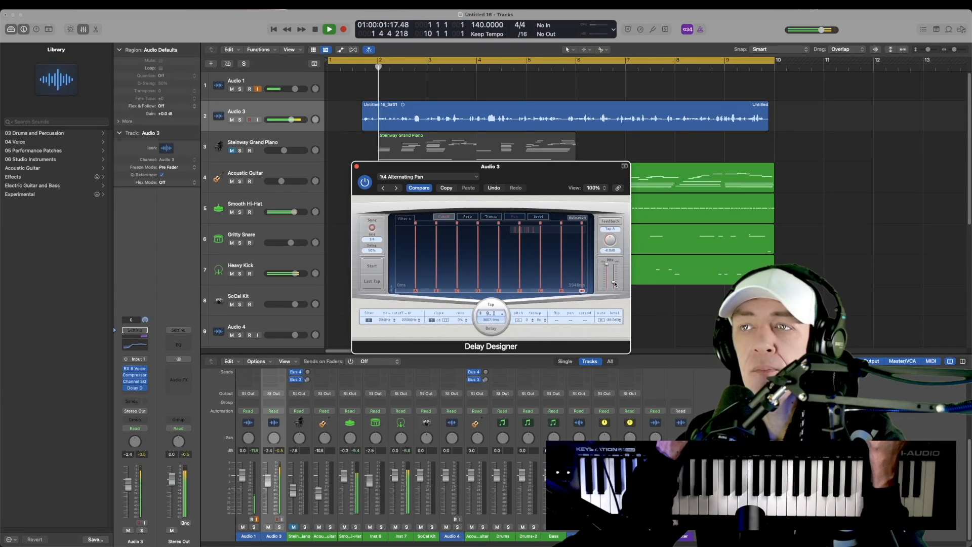
{"action": "mouse_move", "coordinate": [614, 285]}
{"action": "left_click_drag", "start_coordinate": [614, 283], "coordinate": [616, 284]}
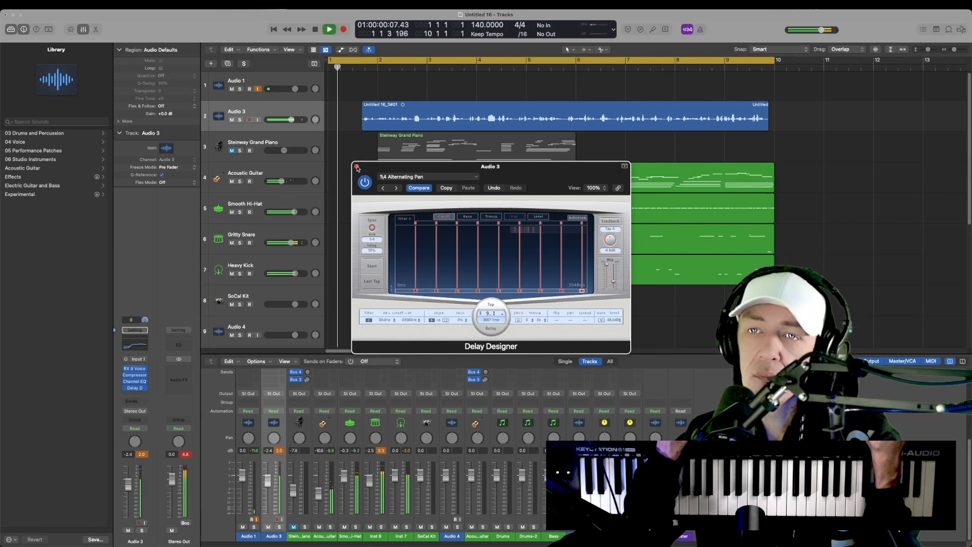
{"action": "key", "text": "space"}
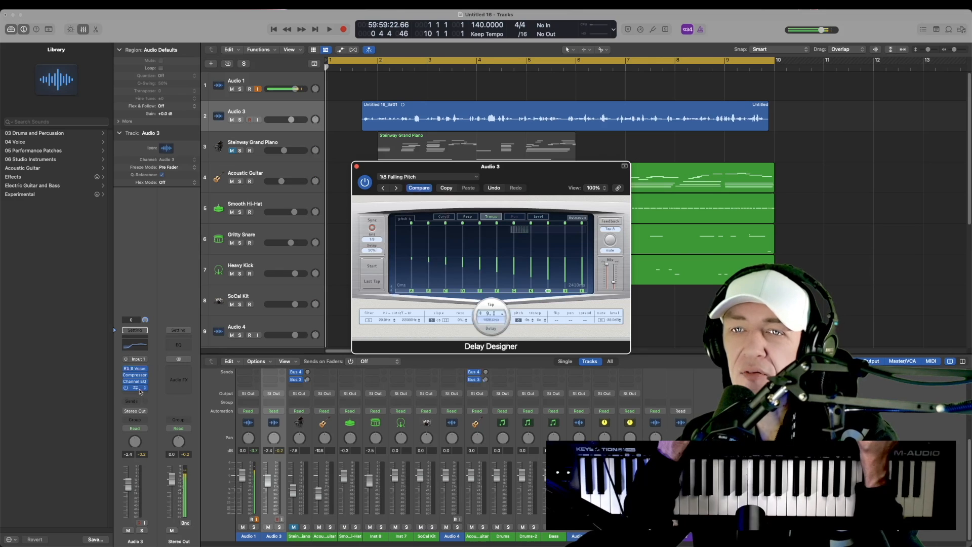
Step: Replace Delay Designer on the Audio 3 track with the mono-to-stereo version of Stereo Delay
{"action": "left_click", "coordinate": [141, 390]}
{"action": "mouse_move", "coordinate": [167, 431]}
{"action": "mouse_move", "coordinate": [225, 431]}
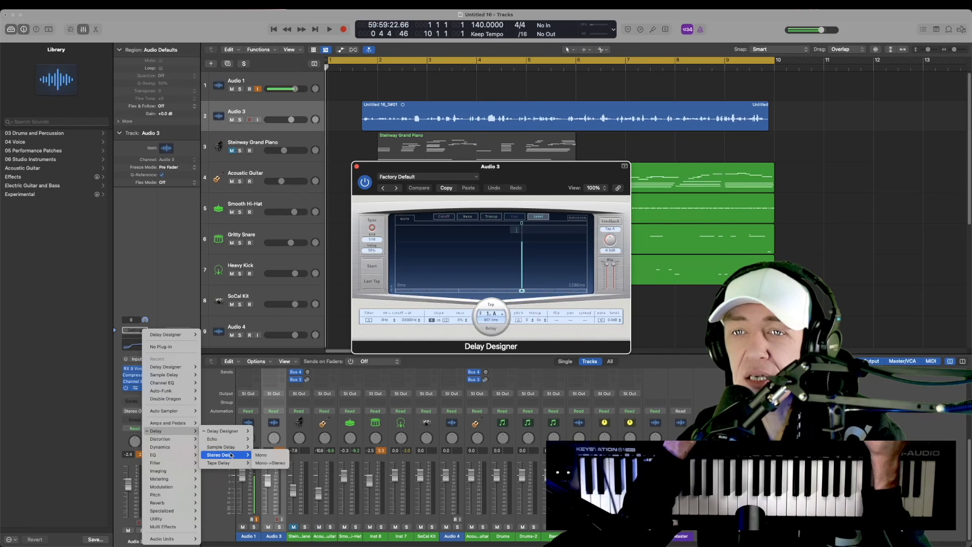
{"action": "left_click", "coordinate": [270, 463]}
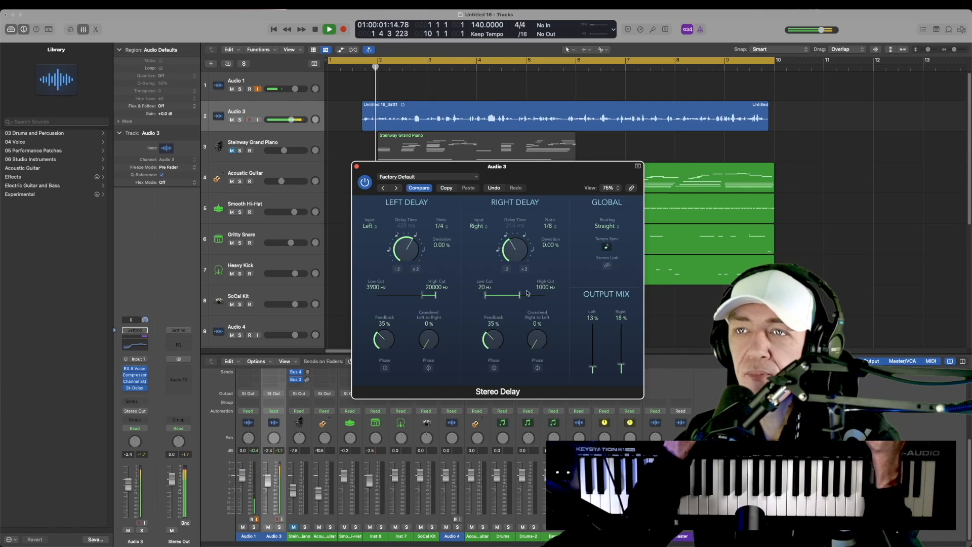
Step: Set Stereo Delay's output mix to 18% left and 14% right and lower the left delay's low cut slightly during playback
{"action": "mouse_move", "coordinate": [595, 369]}
{"action": "left_mouse_down"}
{"action": "mouse_move", "coordinate": [597, 342]}
{"action": "mouse_move", "coordinate": [601, 378]}
{"action": "left_mouse_up"}
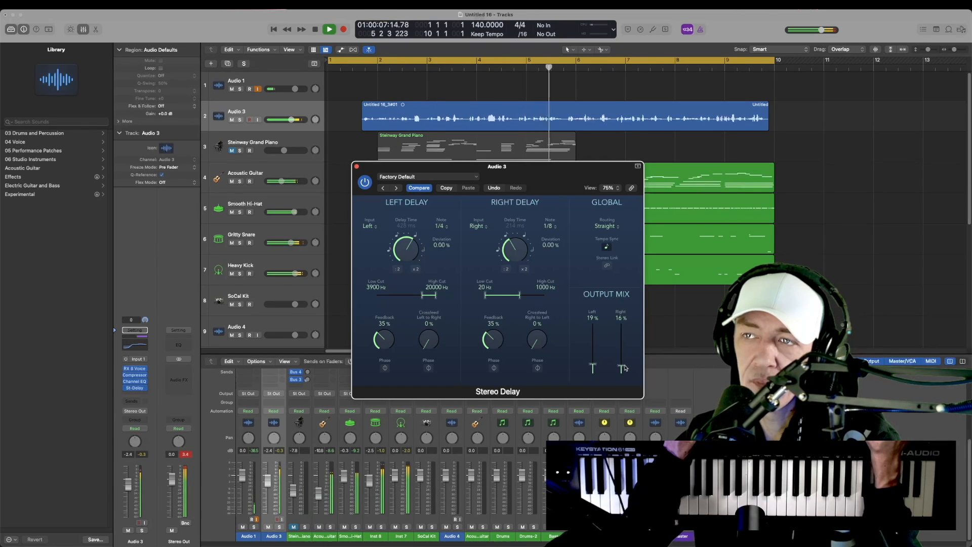
{"action": "left_click_drag", "start_coordinate": [626, 368], "coordinate": [625, 368]}
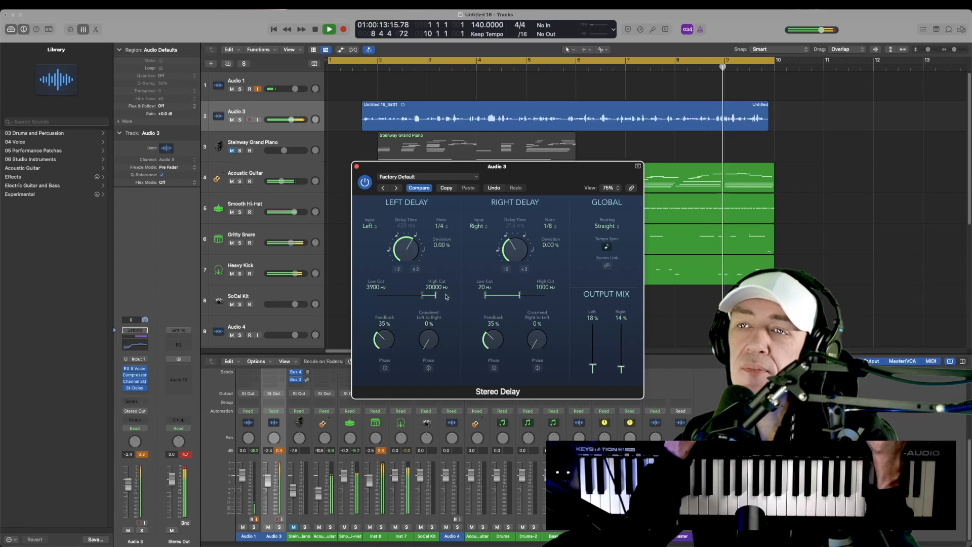
{"action": "left_click_drag", "start_coordinate": [422, 295], "coordinate": [419, 297]}
{"action": "key", "text": "space"}
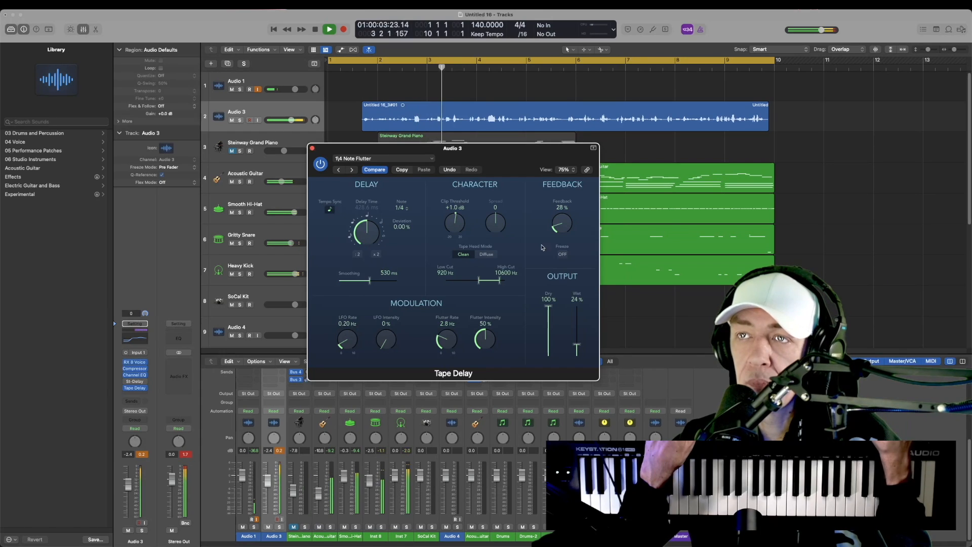
Step: Move the Tape Delay window aside and listen to the arrangement with the Audio 5 and Audio 6 voice layers
{"action": "left_click_drag", "start_coordinate": [544, 154], "coordinate": [887, 214]}
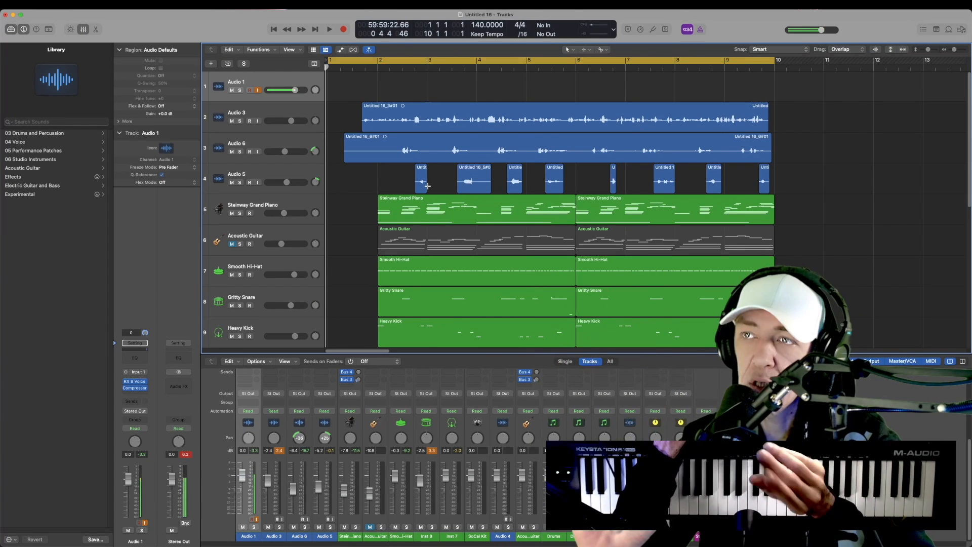
{"action": "key", "text": "space"}
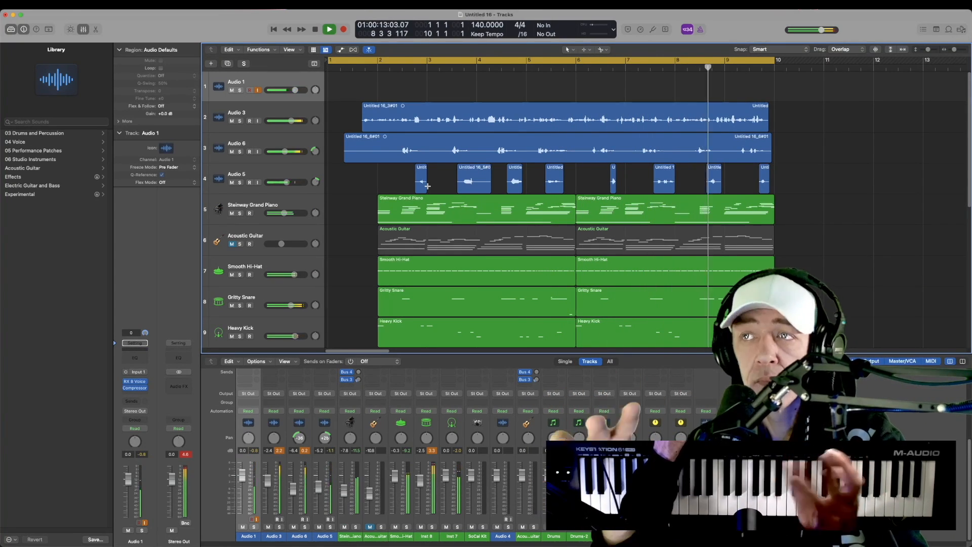
{"action": "key", "text": "c"}
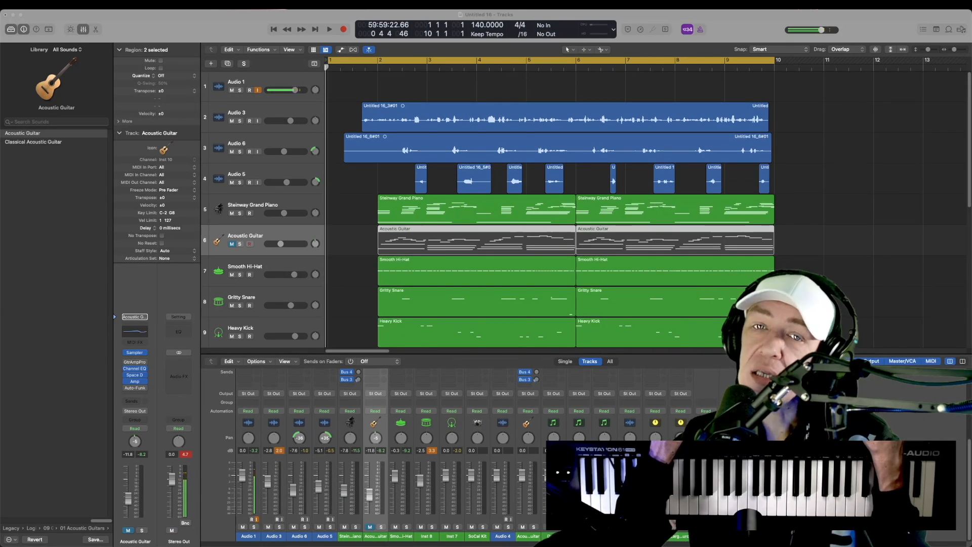
Step: Duplicate the Audio 3 track, copy its voice region to the new Audio 7 track and mute Audio 3
{"action": "left_click", "coordinate": [276, 113]}
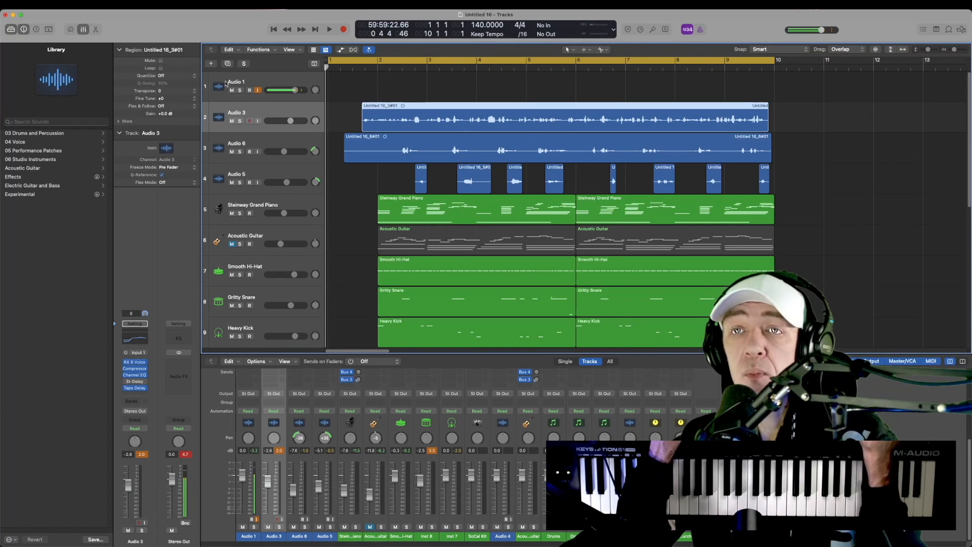
{"action": "left_click", "coordinate": [227, 63]}
{"action": "left_click_drag", "start_coordinate": [469, 112], "coordinate": [469, 146]}
{"action": "left_click", "coordinate": [231, 121]}
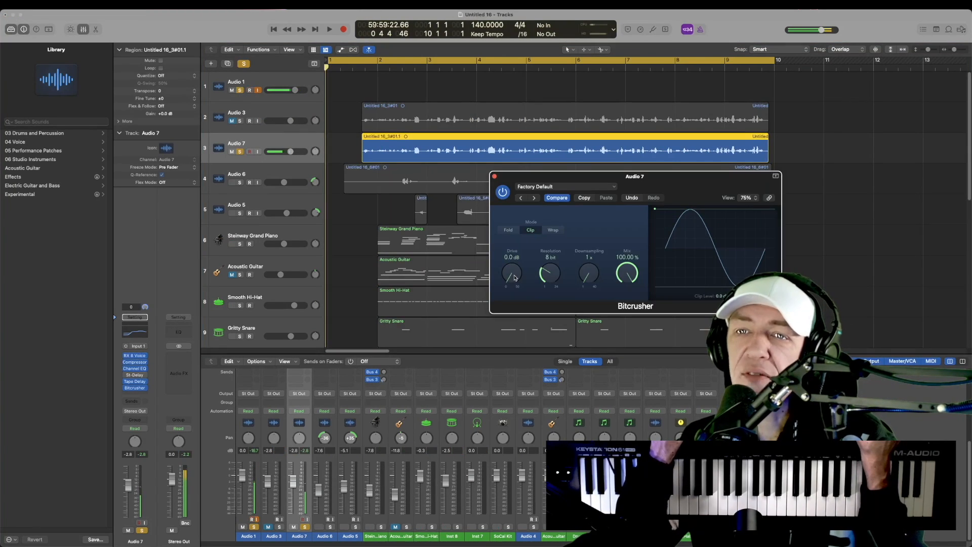
Step: Lower the Audio 7 track's volume to -13.4 dB and raise its Bitcrusher drive to 10.0 dB during playback
{"action": "left_click_drag", "start_coordinate": [130, 490], "coordinate": [134, 515]}
{"action": "key", "text": "space"}
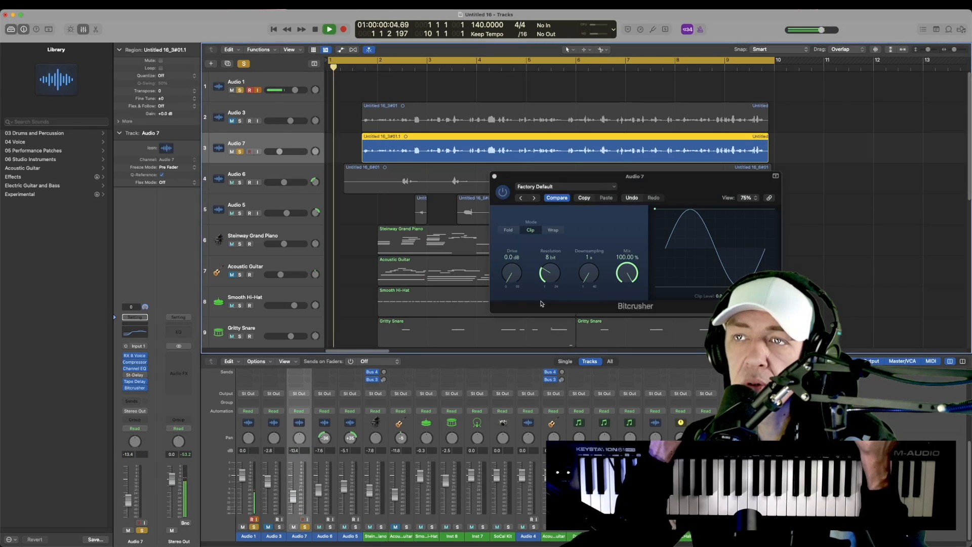
{"action": "left_click_drag", "start_coordinate": [510, 273], "coordinate": [510, 250]}
{"action": "key", "text": "space"}
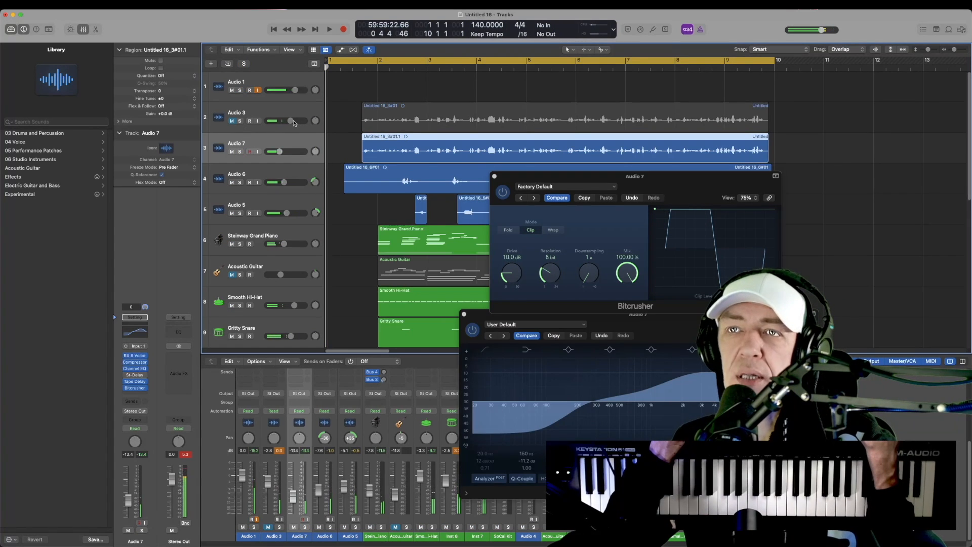
Step: Compare the clean Audio 3 voice with the bitcrushed Audio 7 copy in the mix by muting one at a time
{"action": "left_click", "coordinate": [232, 121]}
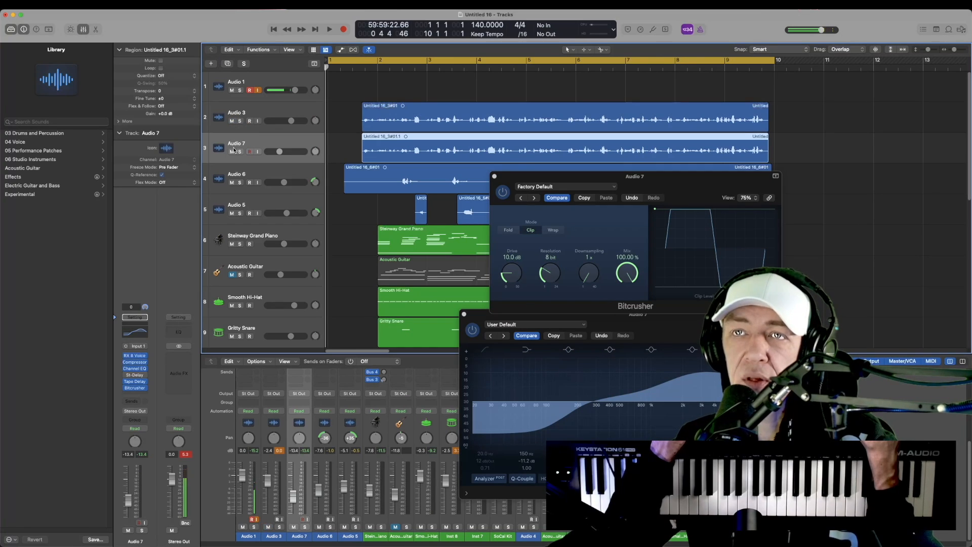
{"action": "left_click", "coordinate": [233, 152]}
{"action": "key", "text": "space"}
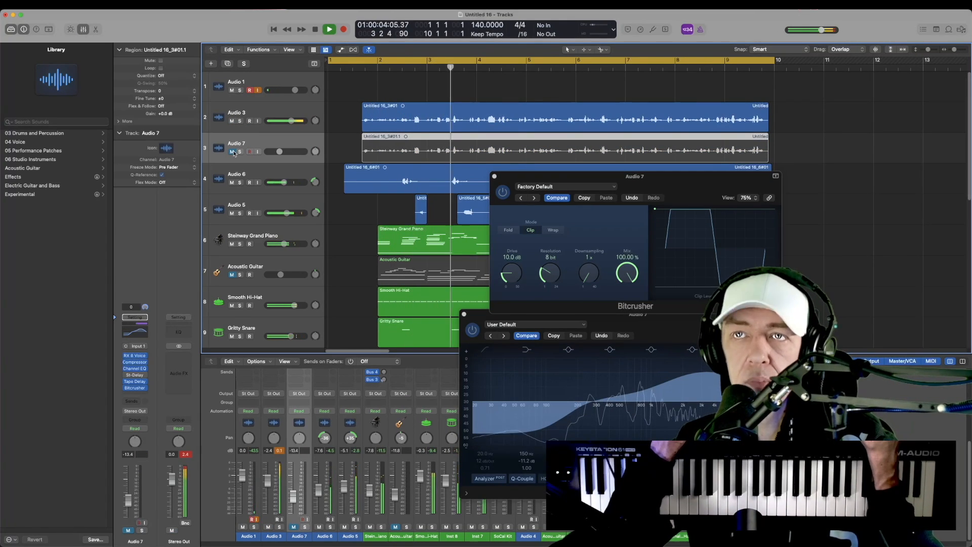
{"action": "left_click", "coordinate": [233, 152]}
{"action": "key", "text": "space"}
{"action": "left_click", "coordinate": [232, 120]}
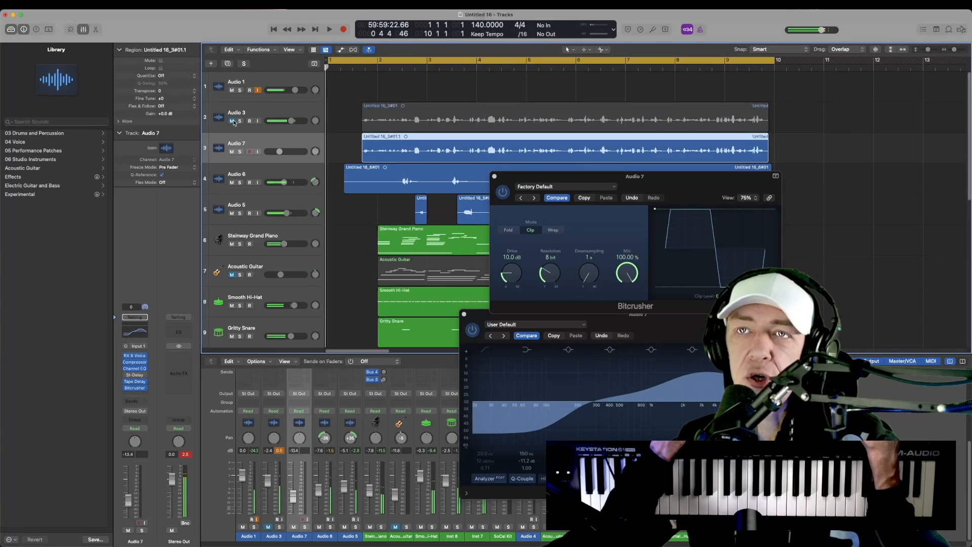
{"action": "key", "text": "space"}
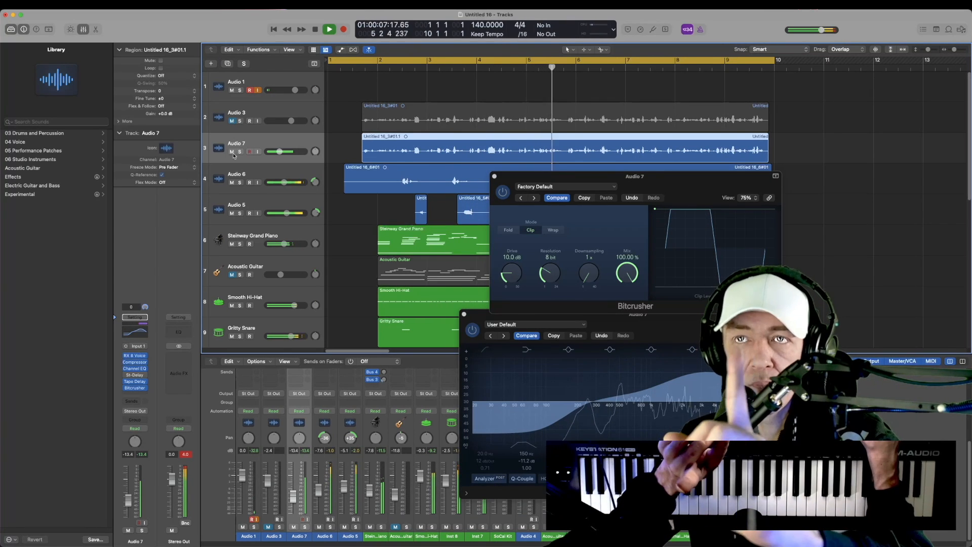
{"action": "key", "text": "space"}
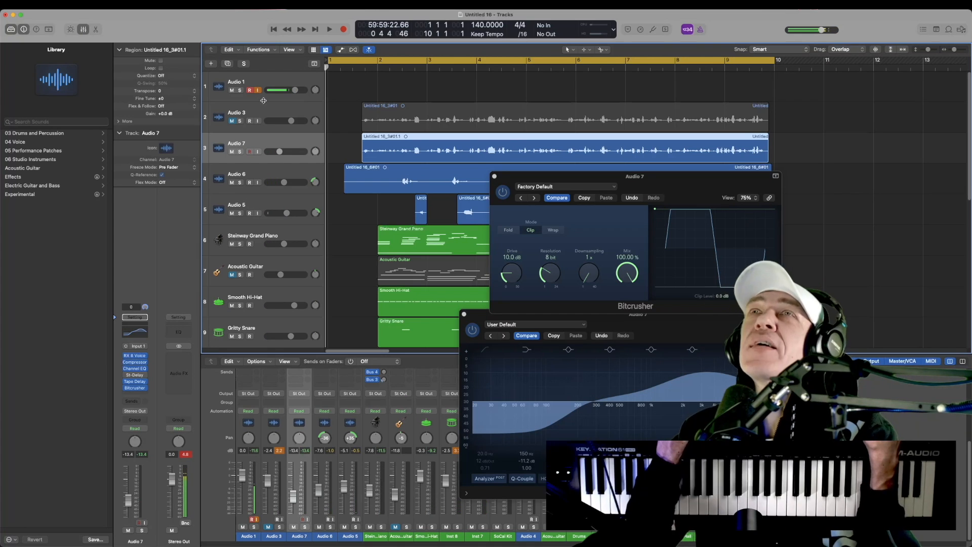
Step: Review the Distortion effects available for the Bitcrusher slot on the Audio 7 track
{"action": "left_click", "coordinate": [145, 388]}
{"action": "mouse_move", "coordinate": [150, 394]}
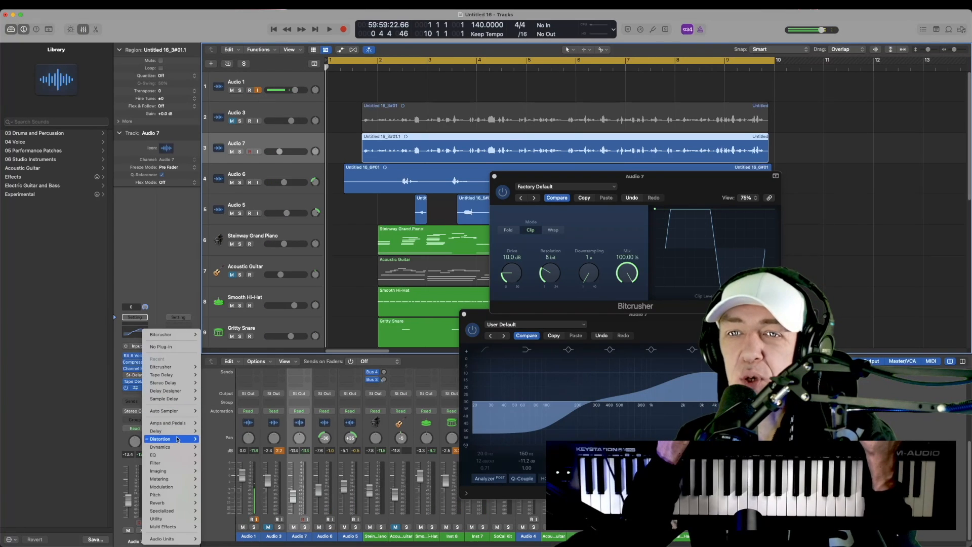
{"action": "mouse_move", "coordinate": [167, 438]}
{"action": "mouse_move", "coordinate": [241, 462]}
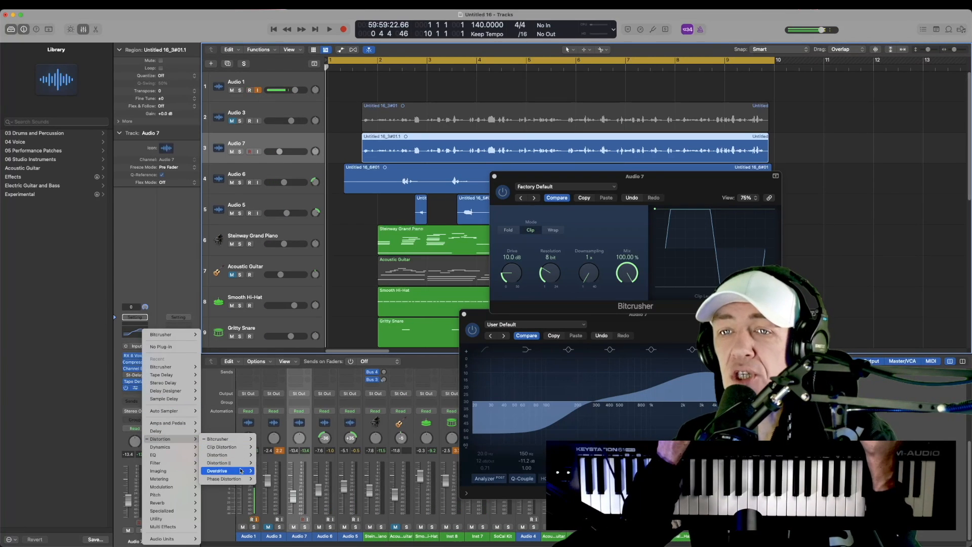
{"action": "mouse_move", "coordinate": [241, 480]}
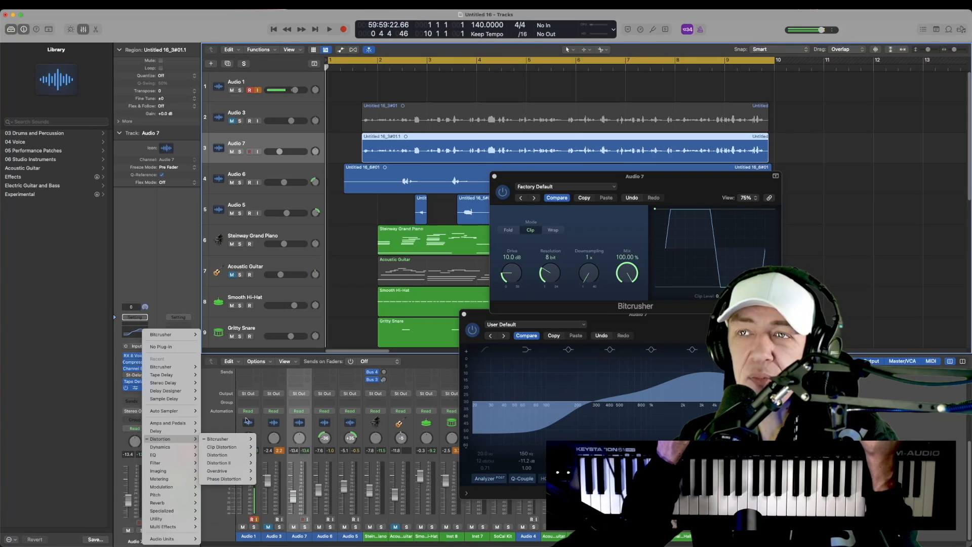
{"action": "left_click_drag", "start_coordinate": [656, 180], "coordinate": [444, 231]}
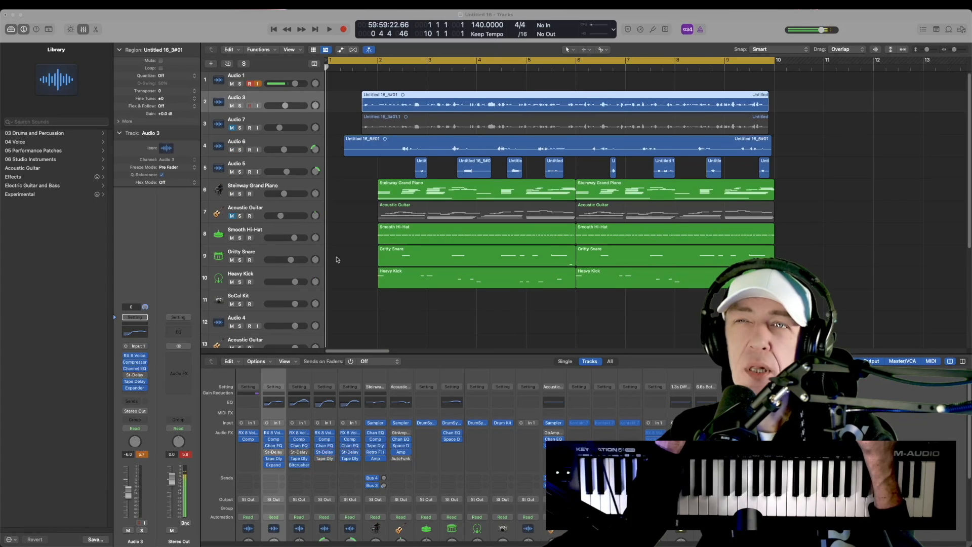
{"action": "key", "text": "super+Down"}
{"action": "key", "text": "super+Down"}
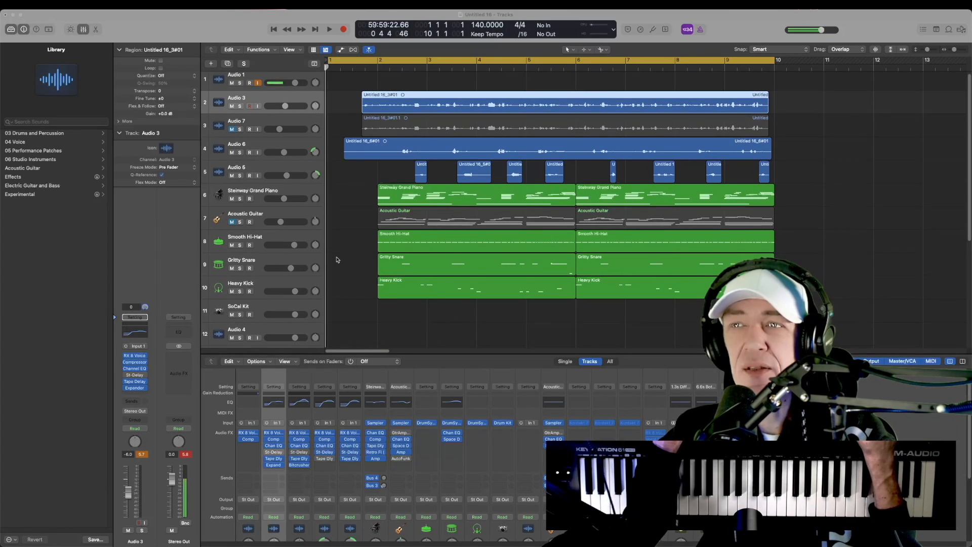
{"action": "key", "text": "super+Down"}
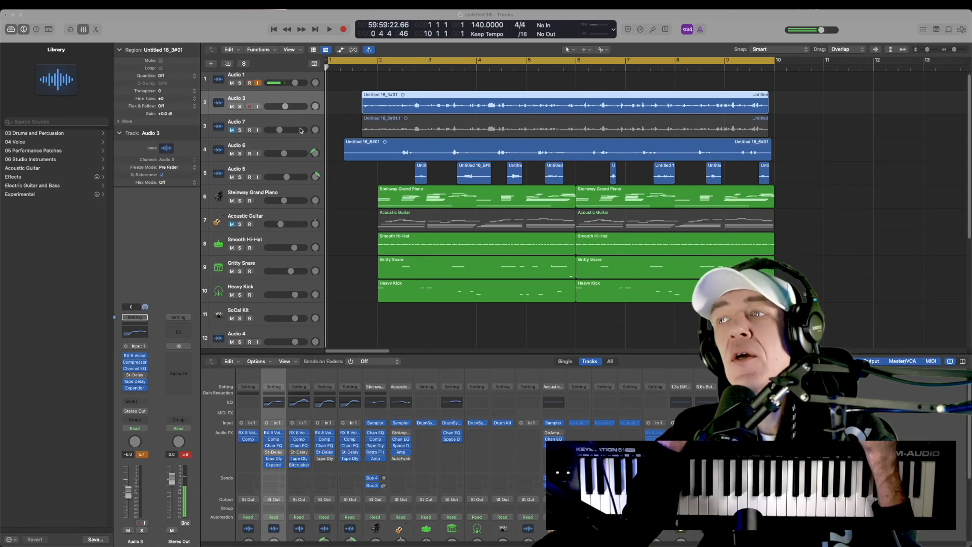
Step: Insert a mono AutoFilter on the Audio 7 track and move its window below the voice regions
{"action": "key", "text": "Down"}
{"action": "left_click", "coordinate": [137, 393]}
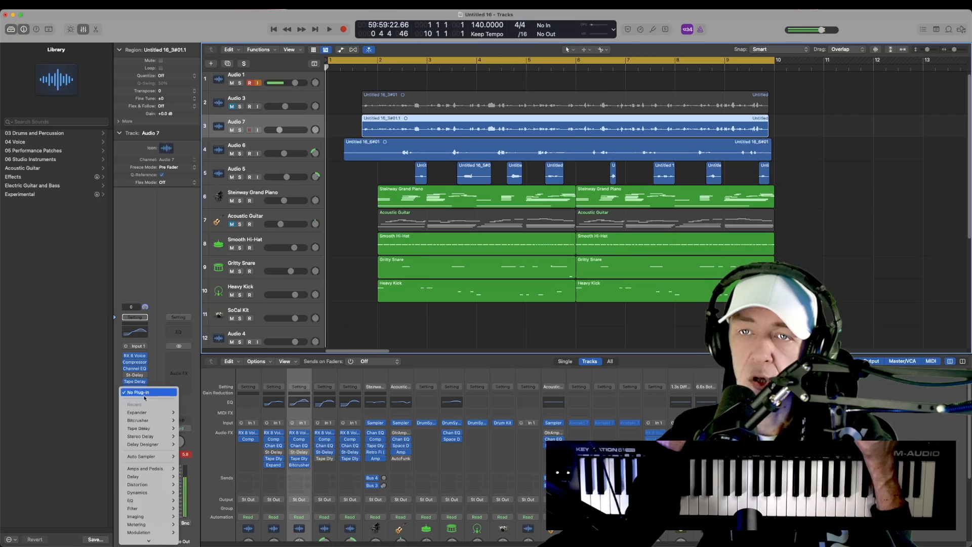
{"action": "mouse_move", "coordinate": [162, 508]}
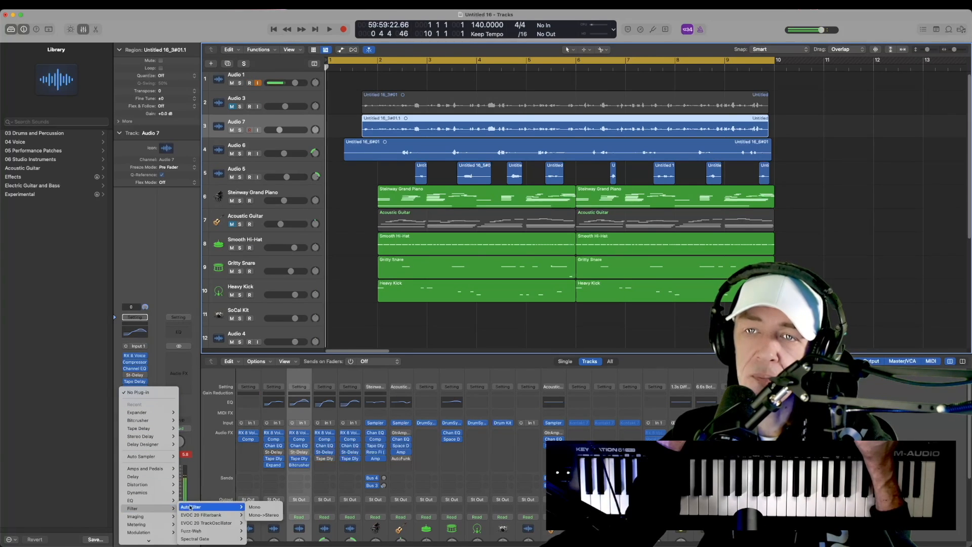
{"action": "left_click", "coordinate": [273, 508]}
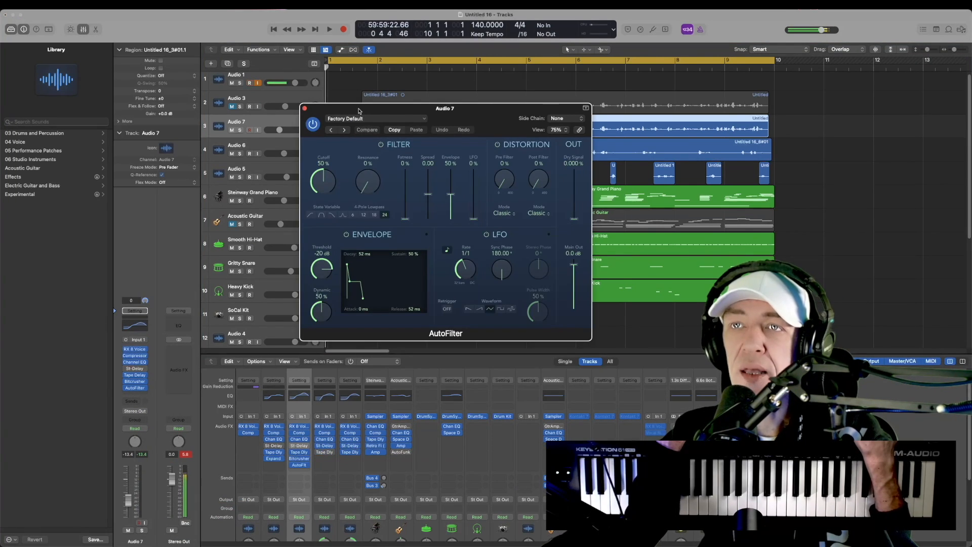
{"action": "left_click_drag", "start_coordinate": [359, 111], "coordinate": [370, 198]}
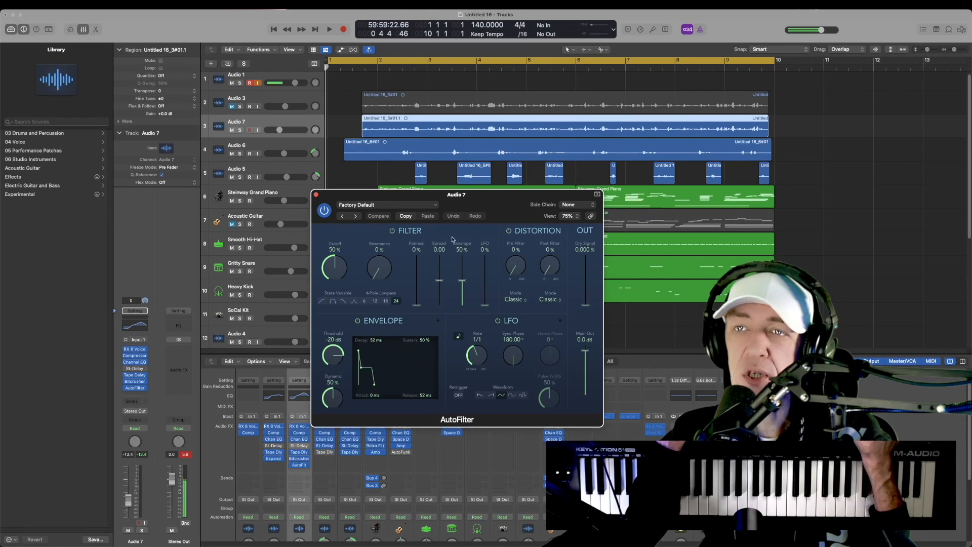
Step: Audition the AutoFilter presets up to Rhythmic Mod on Audio 7 during playback and remove the effect
{"action": "key", "text": "space"}
{"action": "left_click", "coordinate": [355, 217]}
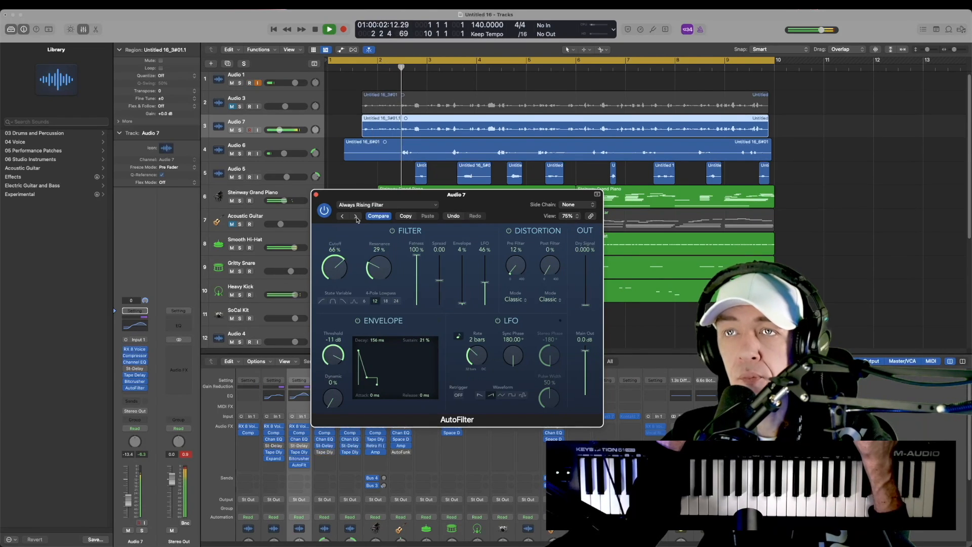
{"action": "left_click", "coordinate": [356, 216]}
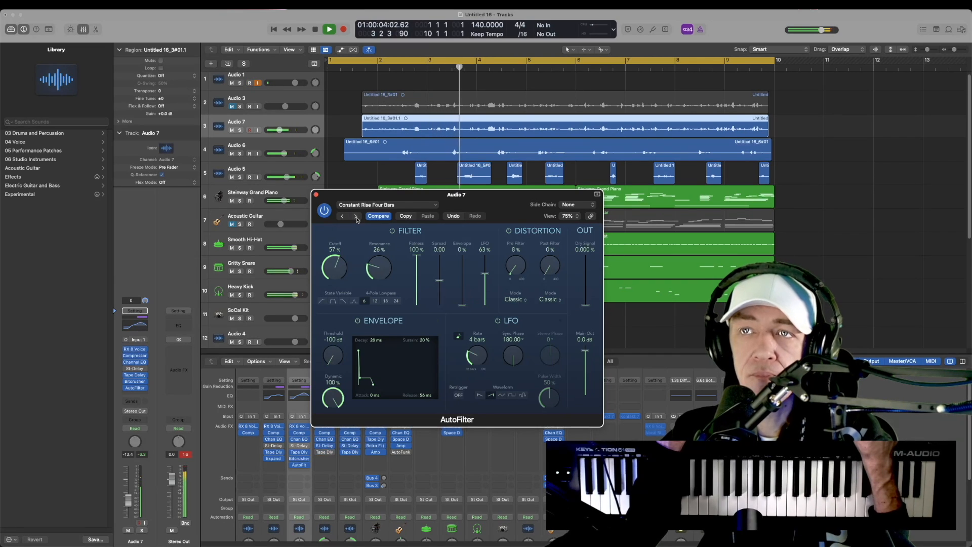
{"action": "left_click", "coordinate": [356, 216]}
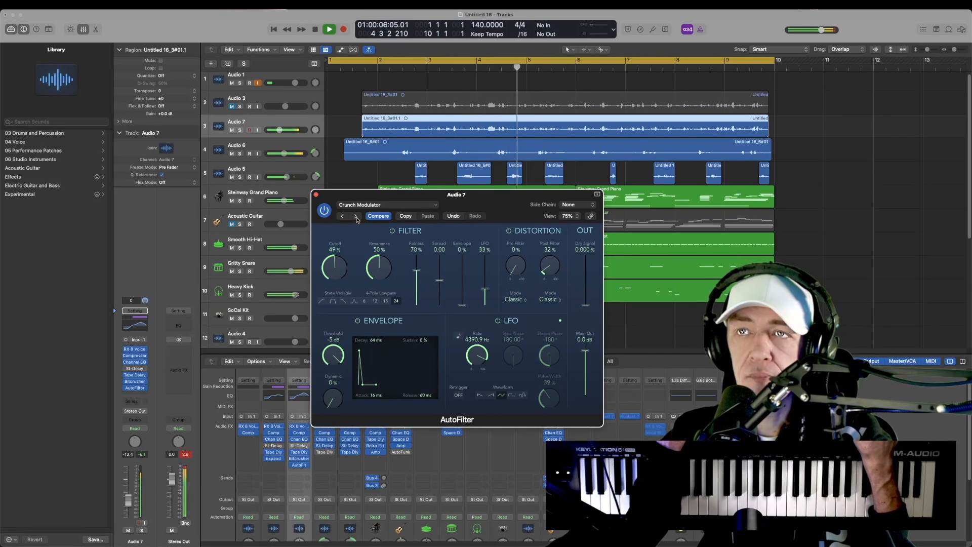
{"action": "left_click", "coordinate": [356, 216]}
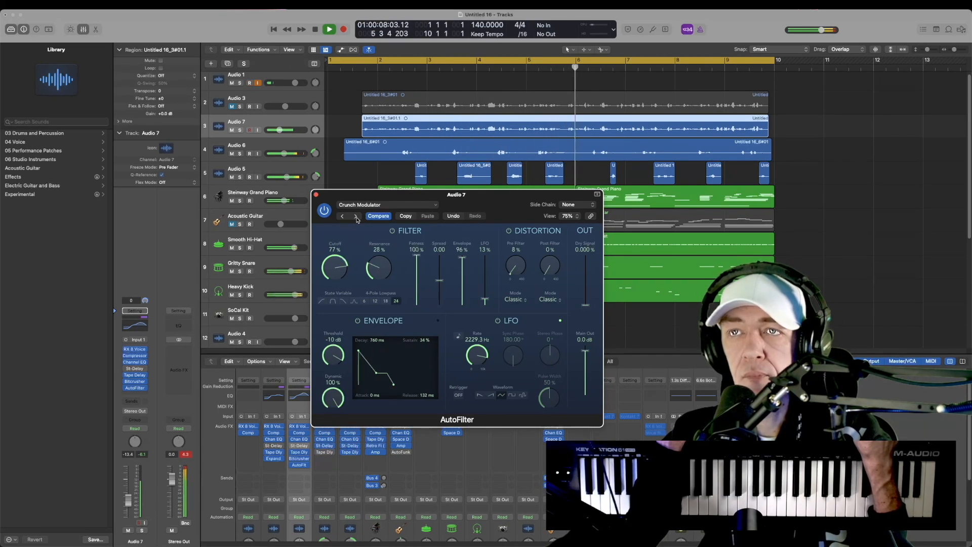
{"action": "left_click", "coordinate": [356, 217]}
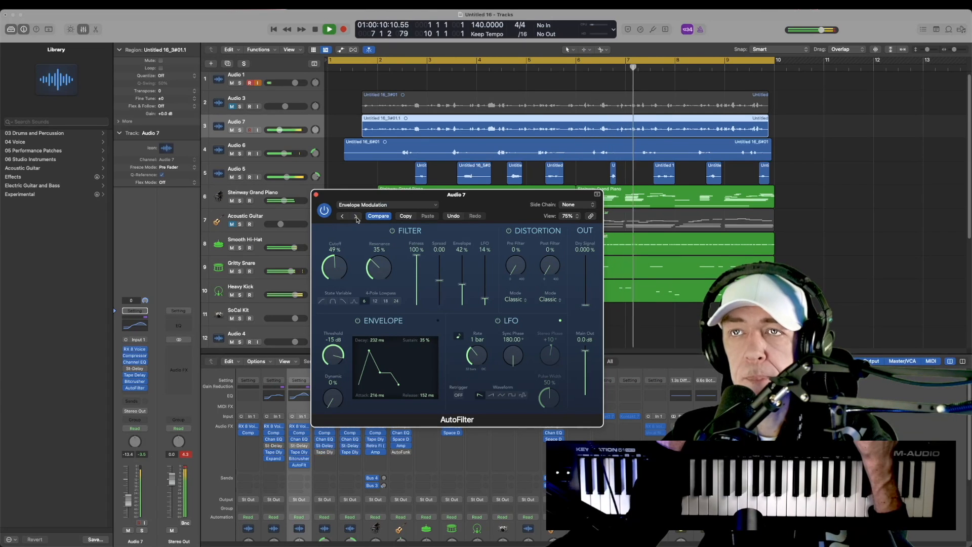
{"action": "left_click", "coordinate": [356, 217]}
{"action": "left_click", "coordinate": [356, 216]}
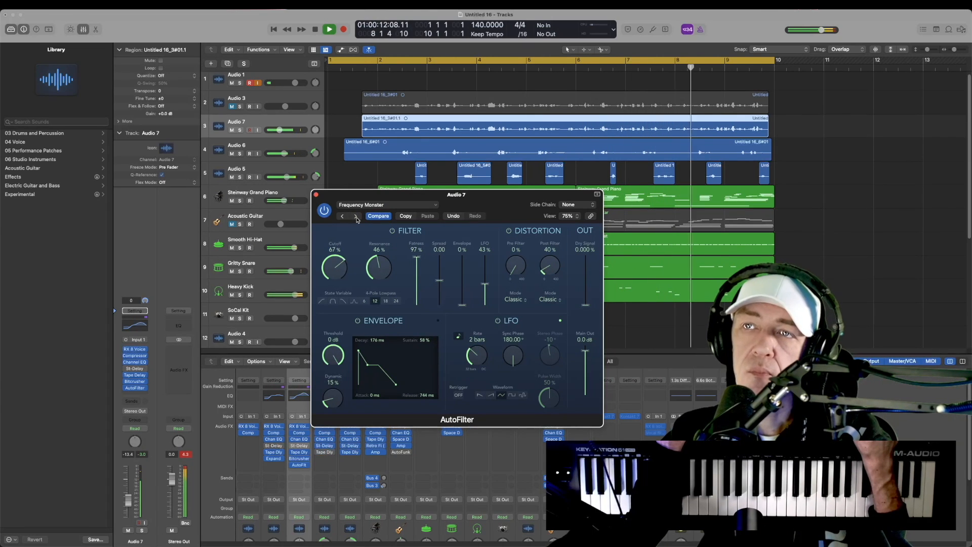
{"action": "left_click", "coordinate": [356, 216]}
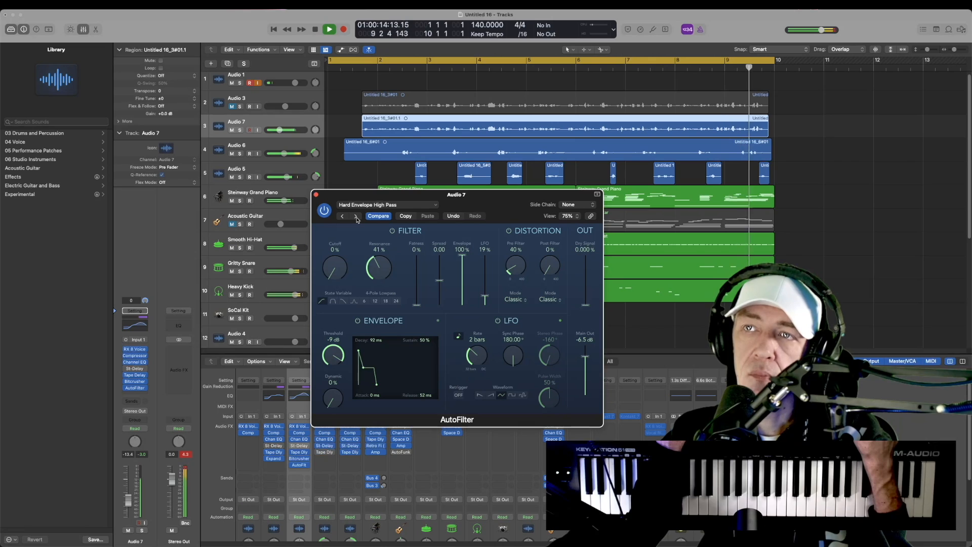
{"action": "left_click", "coordinate": [356, 217]}
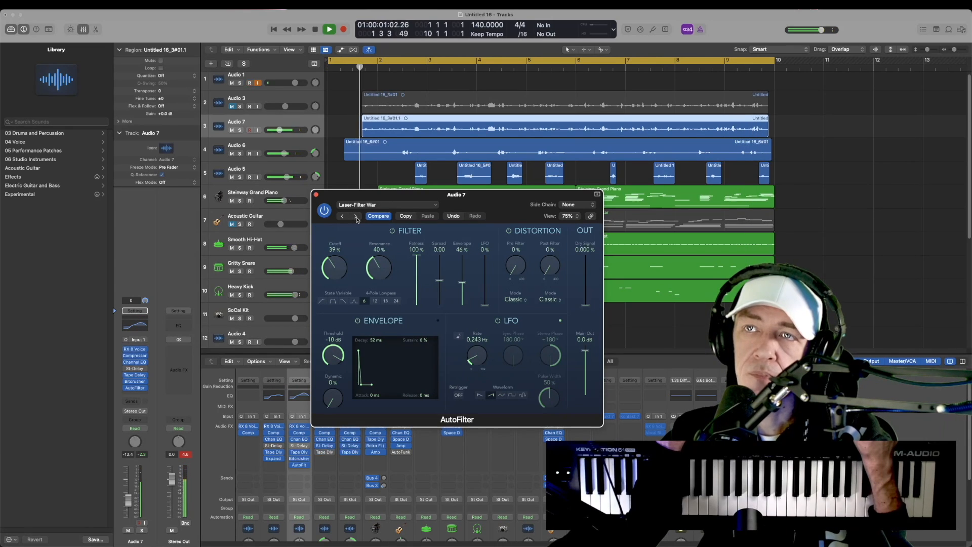
{"action": "left_click", "coordinate": [145, 389]}
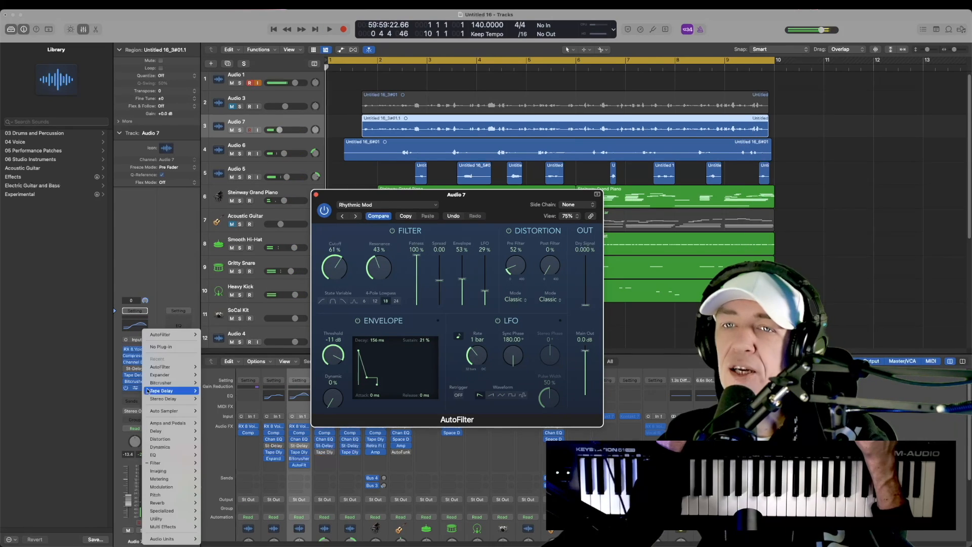
{"action": "left_click", "coordinate": [161, 347]}
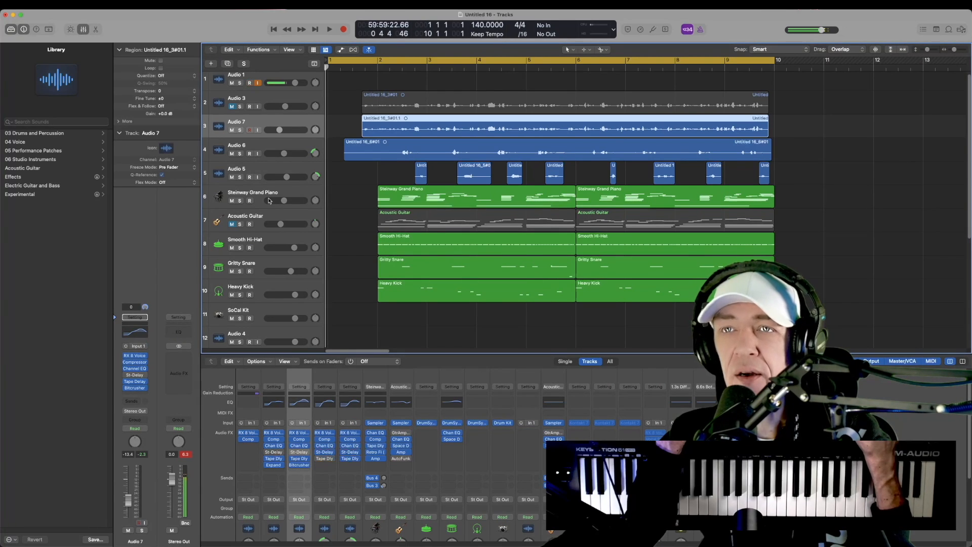
Step: Insert an AutoFilter after the Amp on the Steinway Grand Piano track and play the piano soloed
{"action": "left_click", "coordinate": [268, 195]}
{"action": "key", "text": "space"}
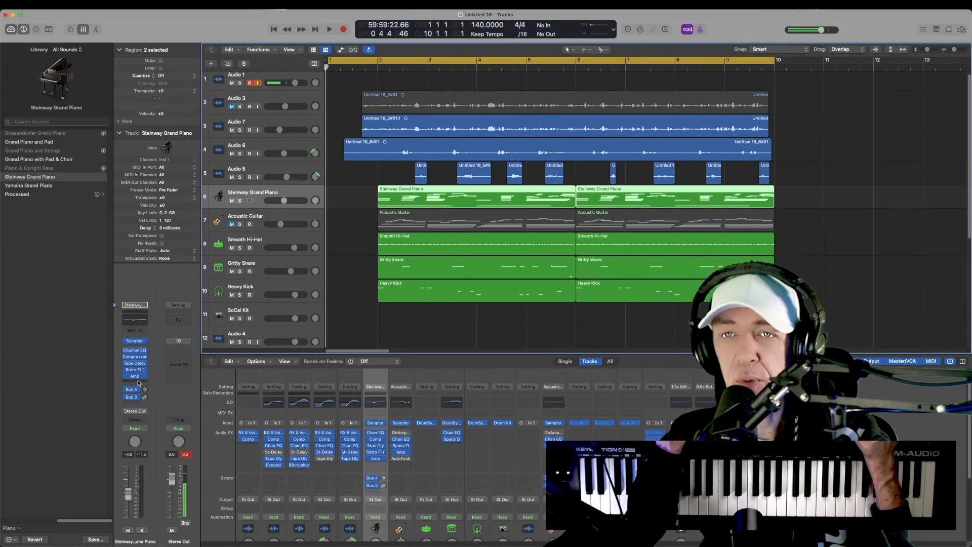
{"action": "left_click", "coordinate": [135, 376]}
Step: Audition the piano's AutoFilter presets soloed and in the full mix, ending on Frequency Monster, and stop playback
{"action": "left_click", "coordinate": [344, 130]}
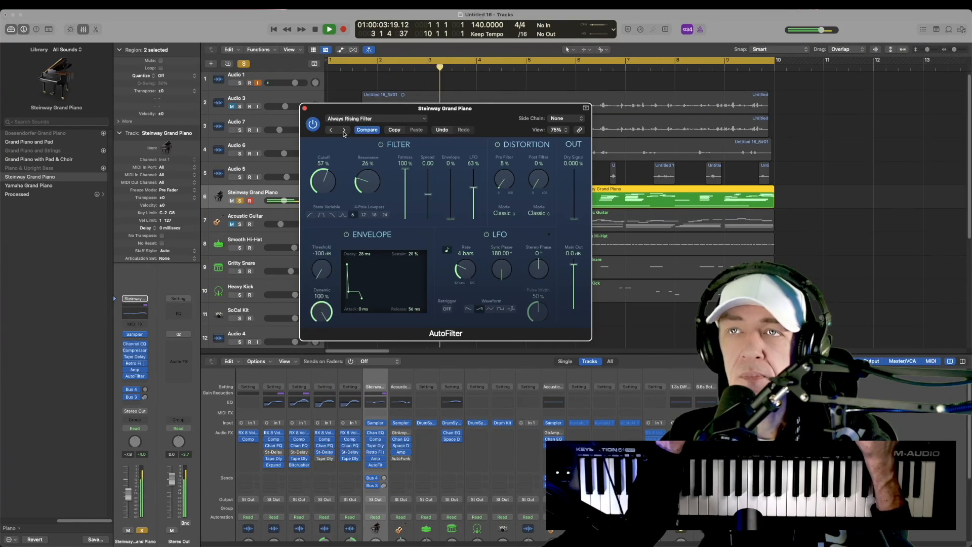
{"action": "left_click", "coordinate": [344, 131]}
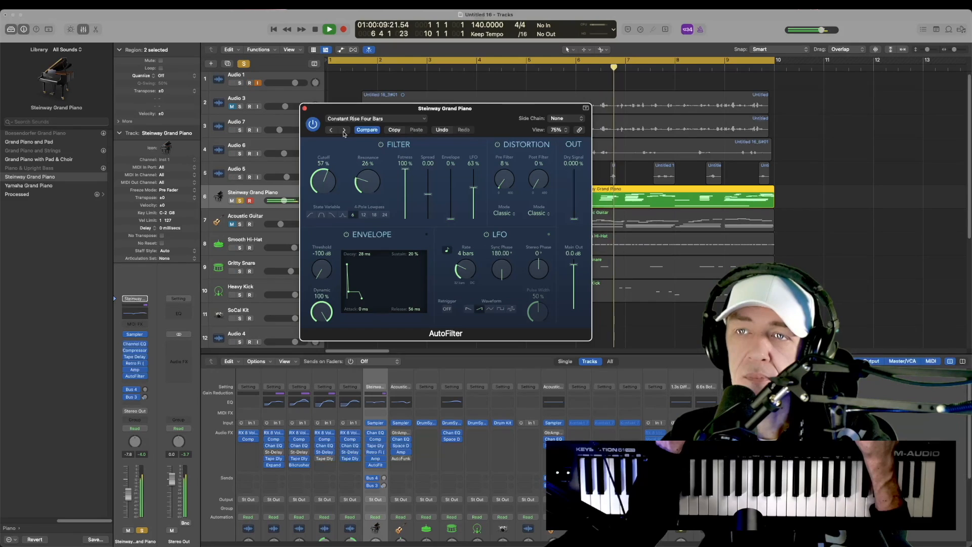
{"action": "left_click", "coordinate": [344, 131]}
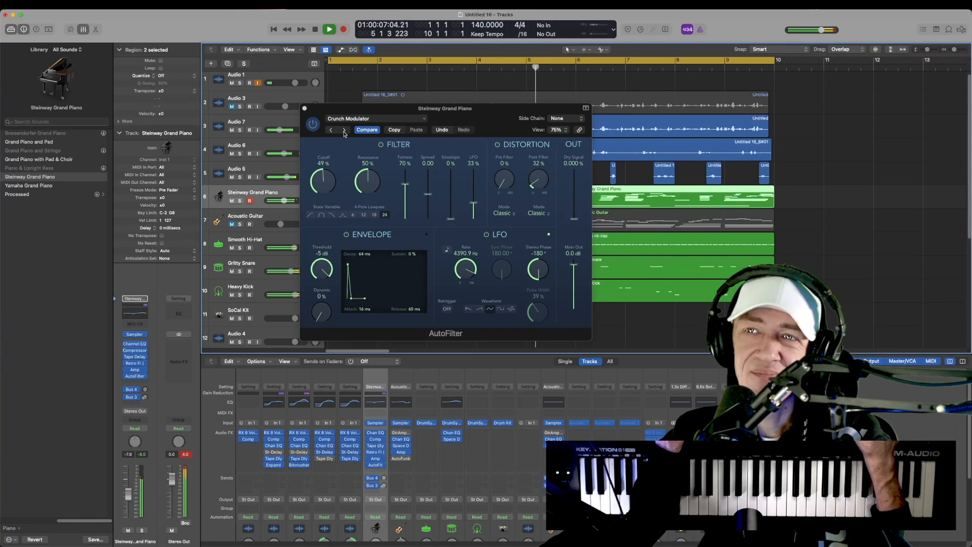
{"action": "left_click", "coordinate": [344, 131]}
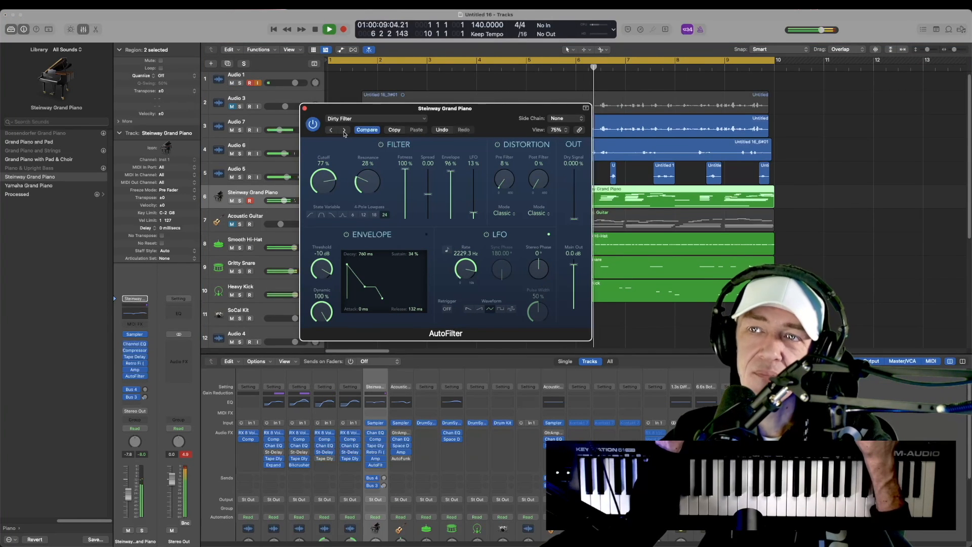
{"action": "left_click", "coordinate": [344, 131]}
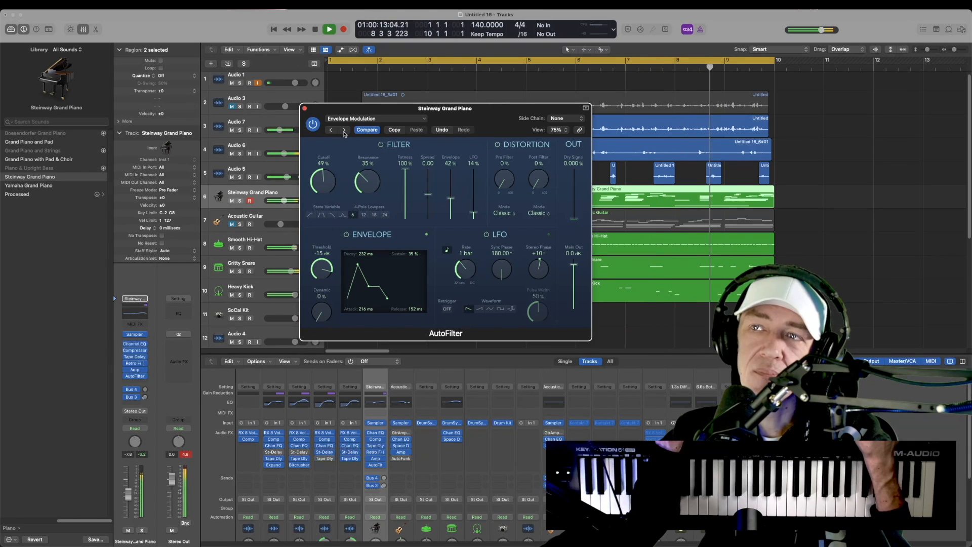
{"action": "left_click", "coordinate": [343, 131]}
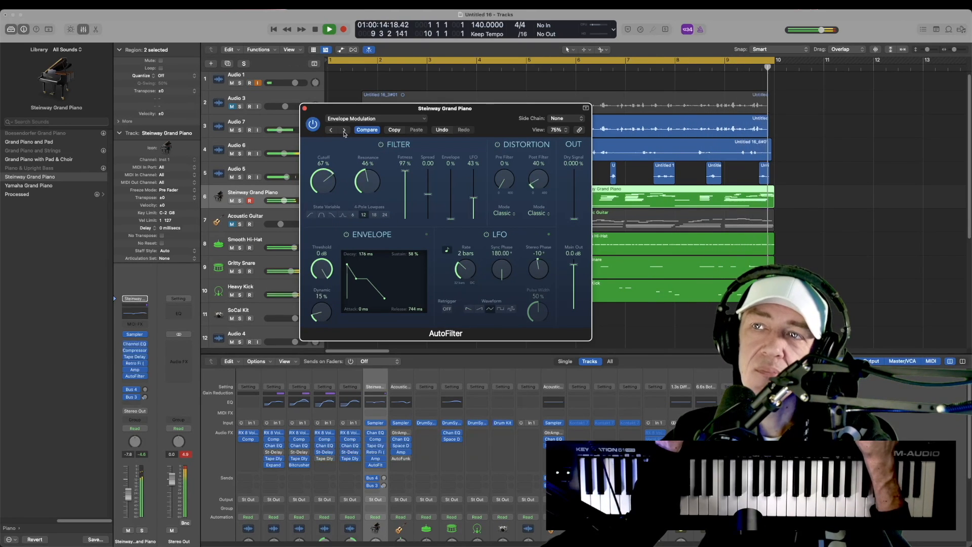
{"action": "key", "text": "space"}
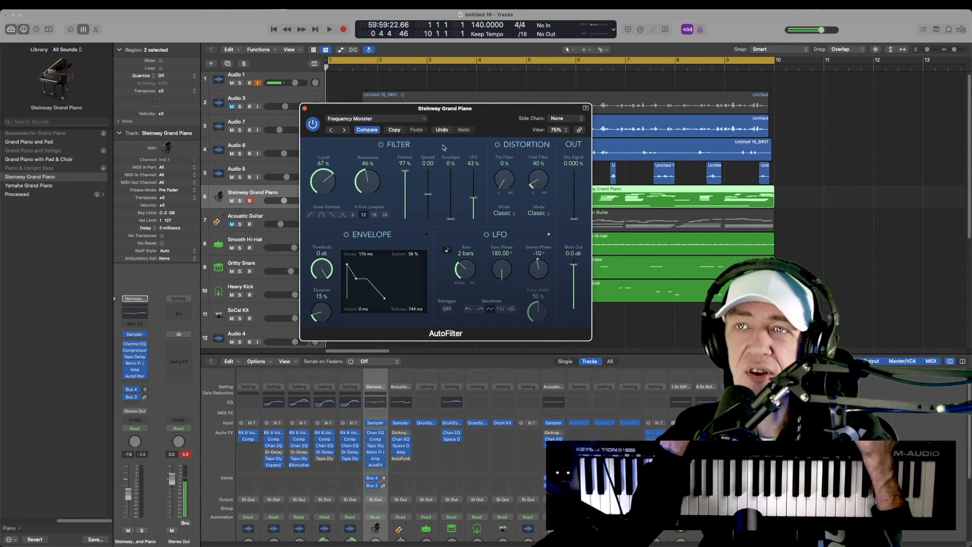
Step: Move the piano's AutoFilter window below the regions and reduce the track heights
{"action": "left_click_drag", "start_coordinate": [469, 119], "coordinate": [593, 218]}
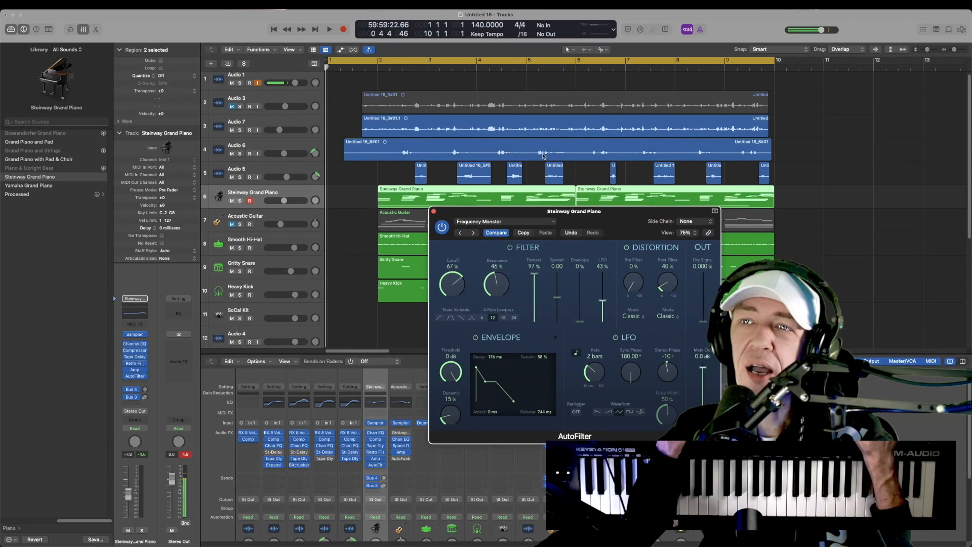
{"action": "scroll", "coordinate": [543, 156], "scroll_direction": "down", "scroll_amount": 4}
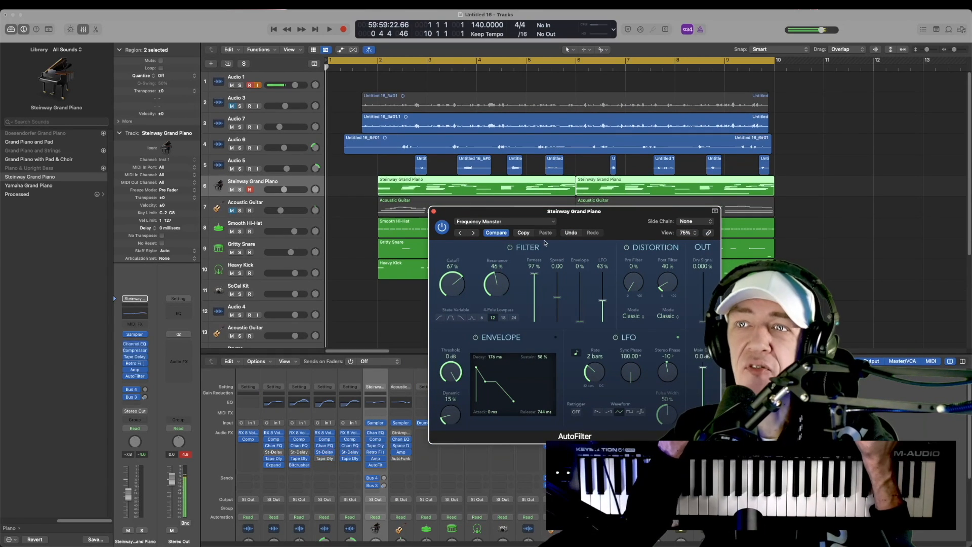
{"action": "left_click_drag", "start_coordinate": [574, 224], "coordinate": [573, 295]}
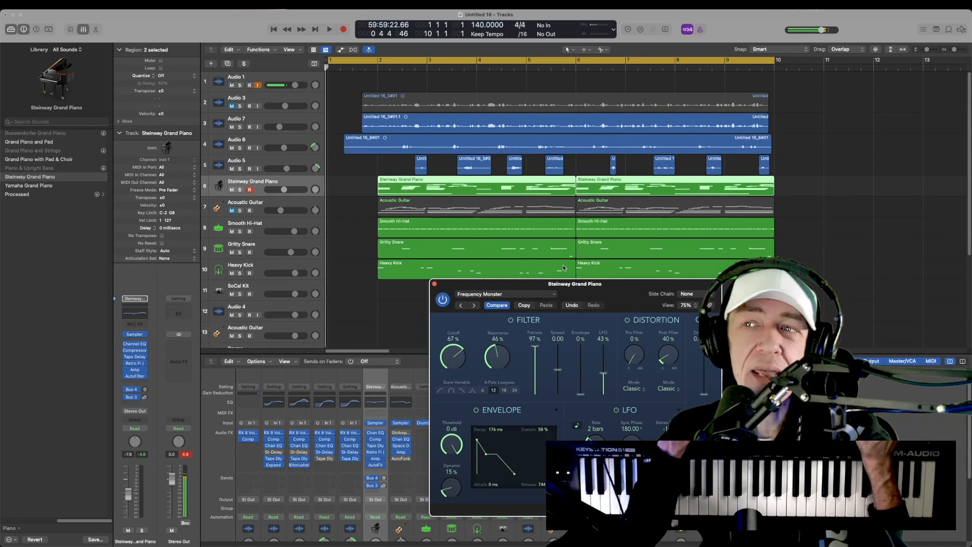
{"action": "left_click_drag", "start_coordinate": [575, 295], "coordinate": [579, 300]}
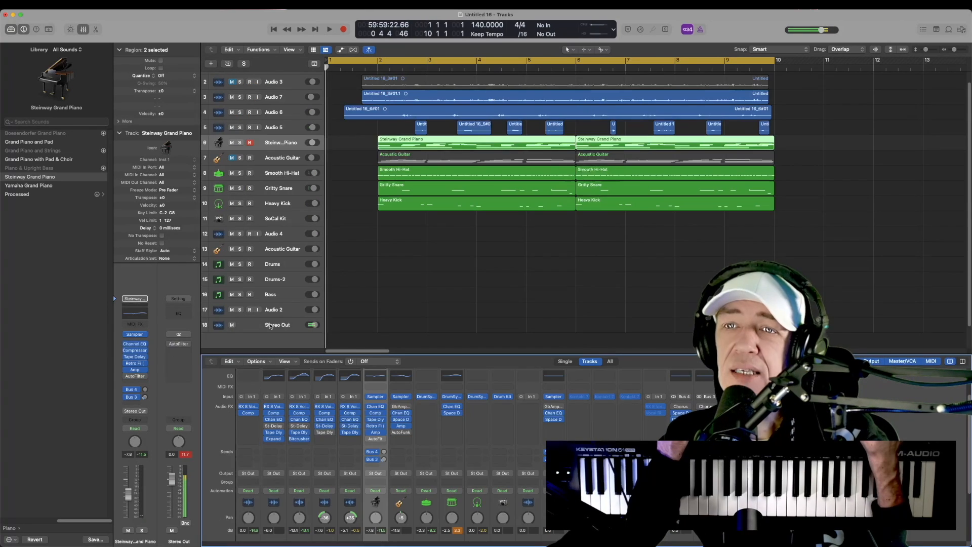
Step: Review the AutoFilter settings on the Stereo Out track and close the effect window
{"action": "left_click", "coordinate": [278, 325]}
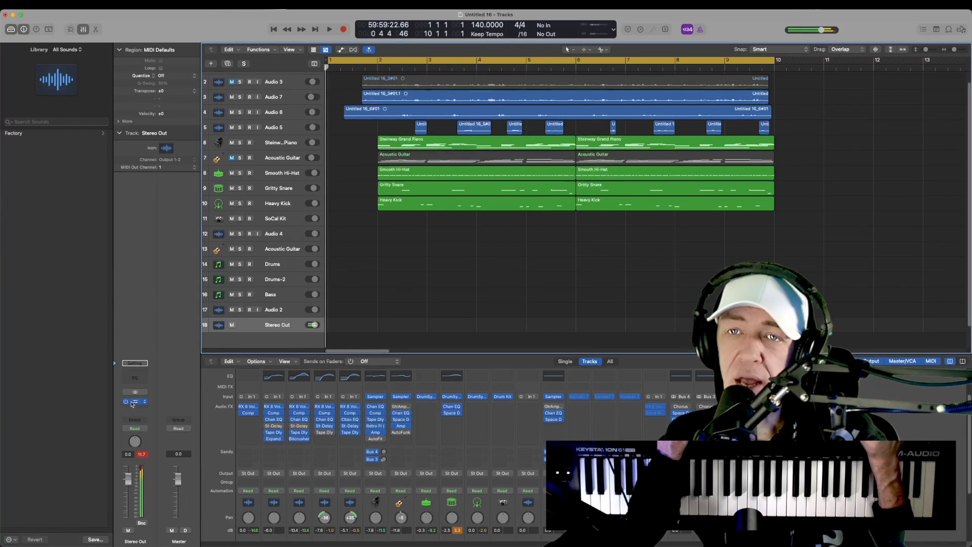
{"action": "left_click", "coordinate": [136, 402]}
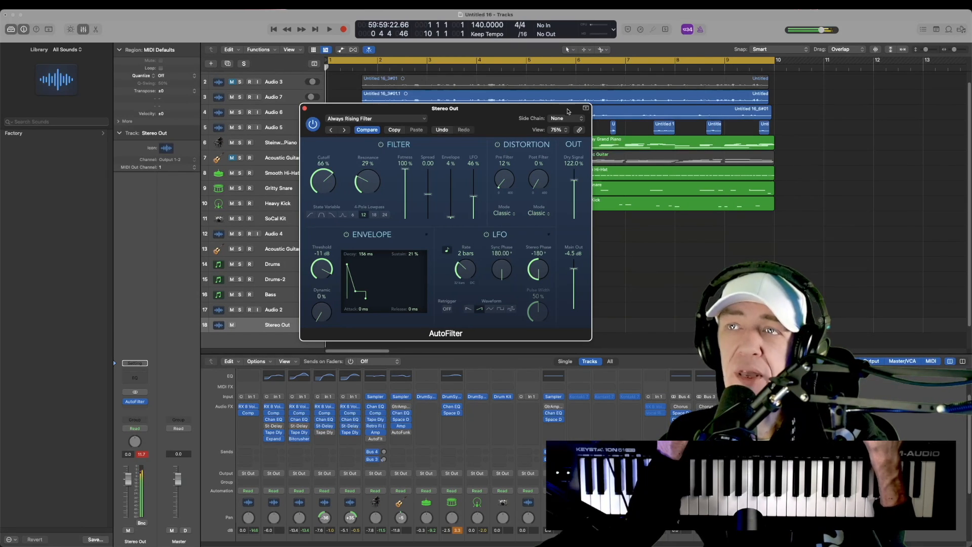
{"action": "left_click_drag", "start_coordinate": [568, 108], "coordinate": [608, 290]}
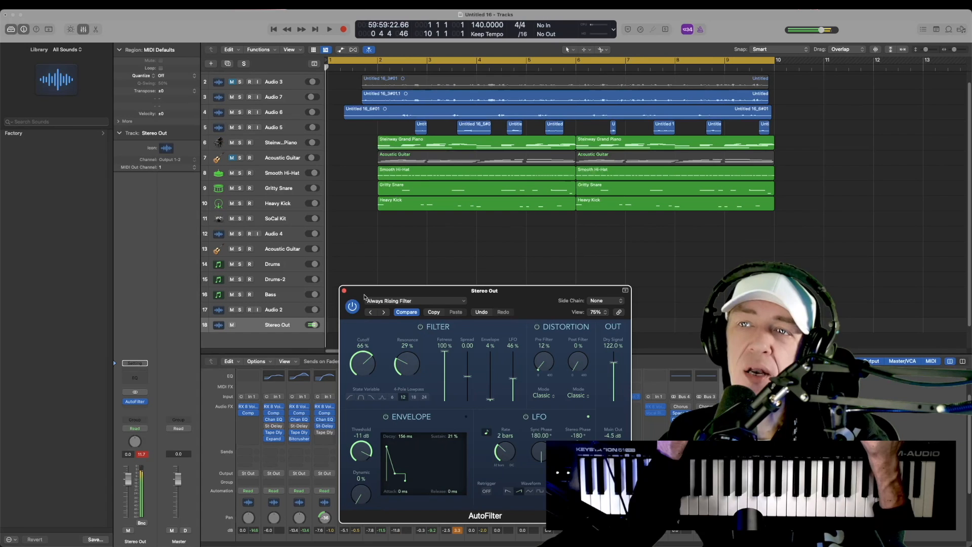
{"action": "left_click", "coordinate": [345, 292]}
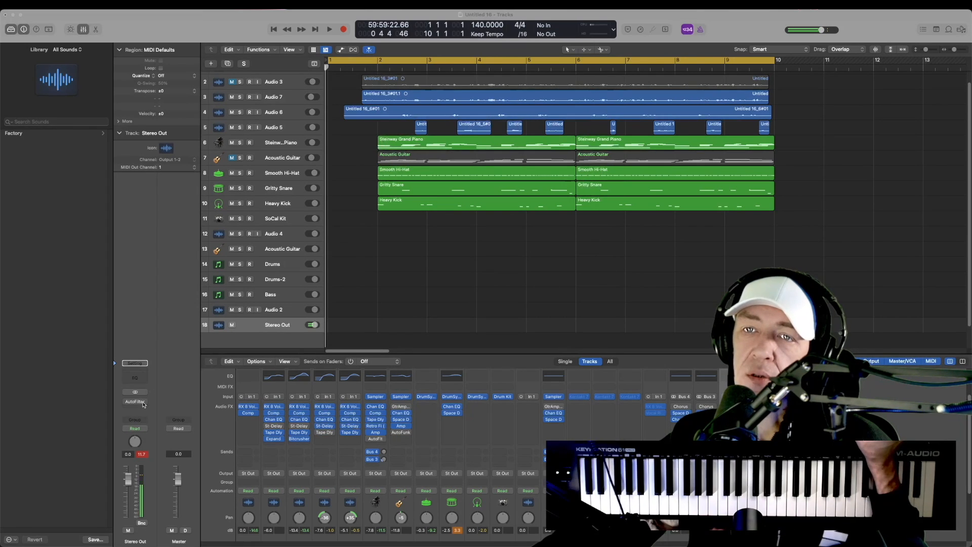
Step: Replace the Stereo Out track's AutoFilter with the Stereo Spread imaging effect
{"action": "left_click", "coordinate": [144, 404]}
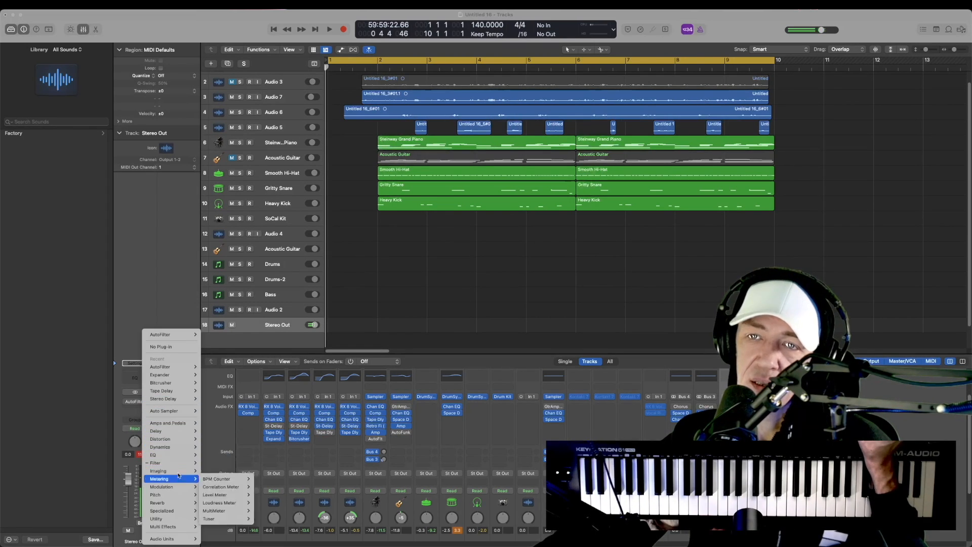
{"action": "mouse_move", "coordinate": [172, 471]}
{"action": "mouse_move", "coordinate": [230, 488]}
{"action": "left_click", "coordinate": [278, 487]}
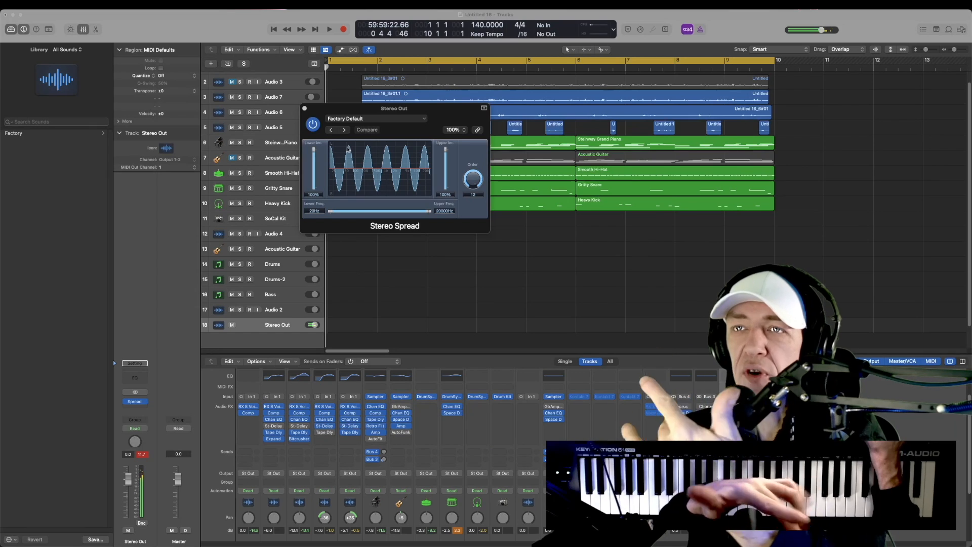
Step: Browse the Stereo Spread presets on the Stereo Out track and load Light LF & HF Spread
{"action": "left_click", "coordinate": [344, 130]}
{"action": "left_click", "coordinate": [344, 130]}
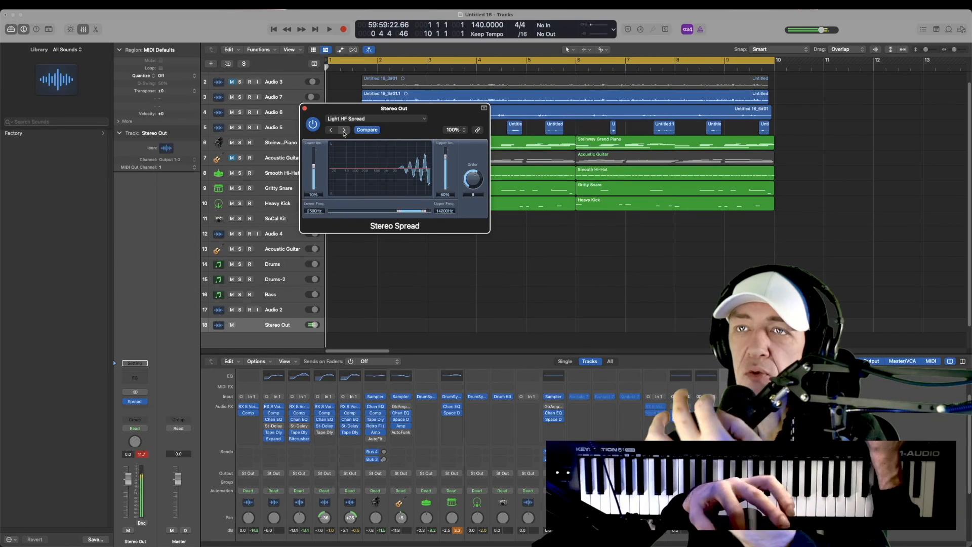
{"action": "left_click", "coordinate": [343, 130]}
{"action": "left_click", "coordinate": [343, 130]}
{"action": "left_click", "coordinate": [343, 130]}
{"action": "left_click", "coordinate": [343, 130]}
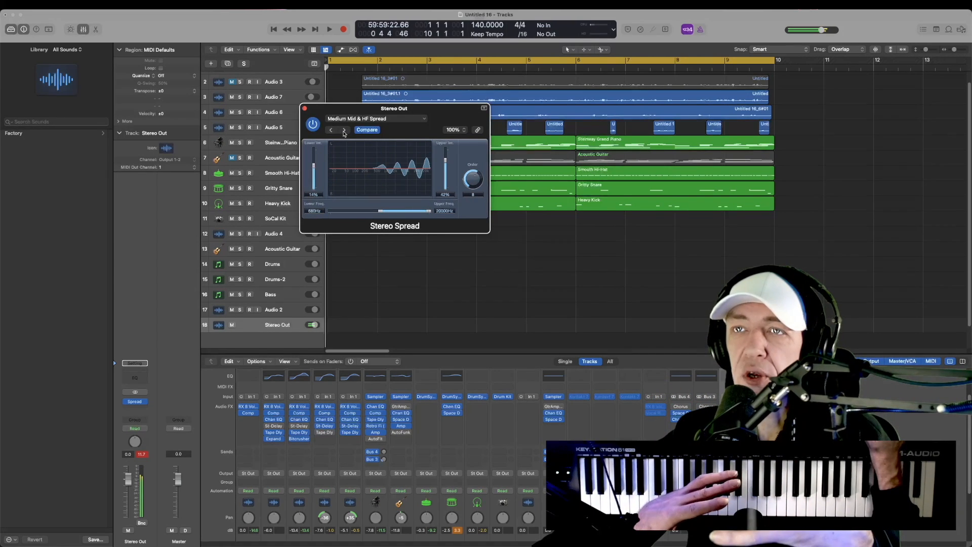
{"action": "left_click", "coordinate": [343, 130]}
{"action": "left_click", "coordinate": [343, 131]}
{"action": "left_click", "coordinate": [343, 130]}
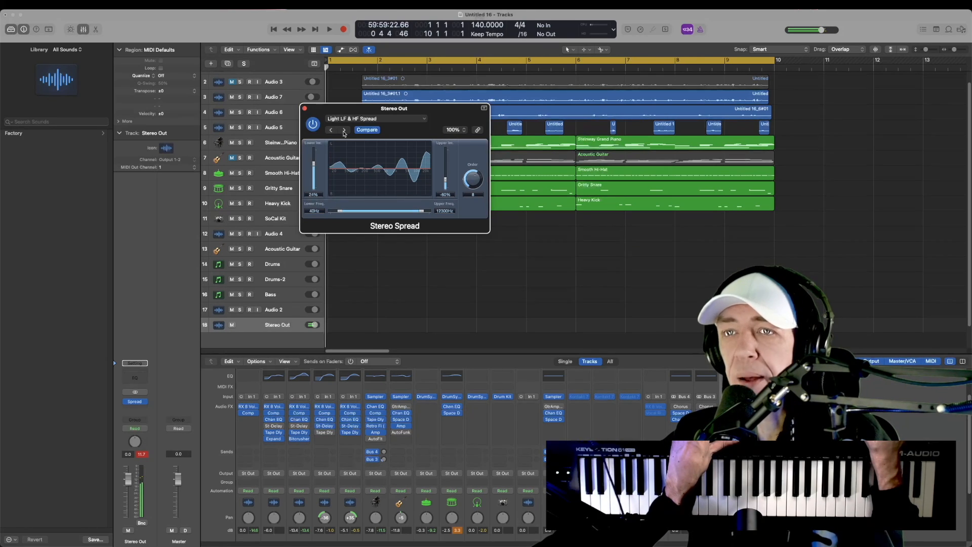
Step: Audition the Stereo Spread presets on the Stereo Out track during playback, load Light HF Spread, and close the effect window
{"action": "key", "text": "space"}
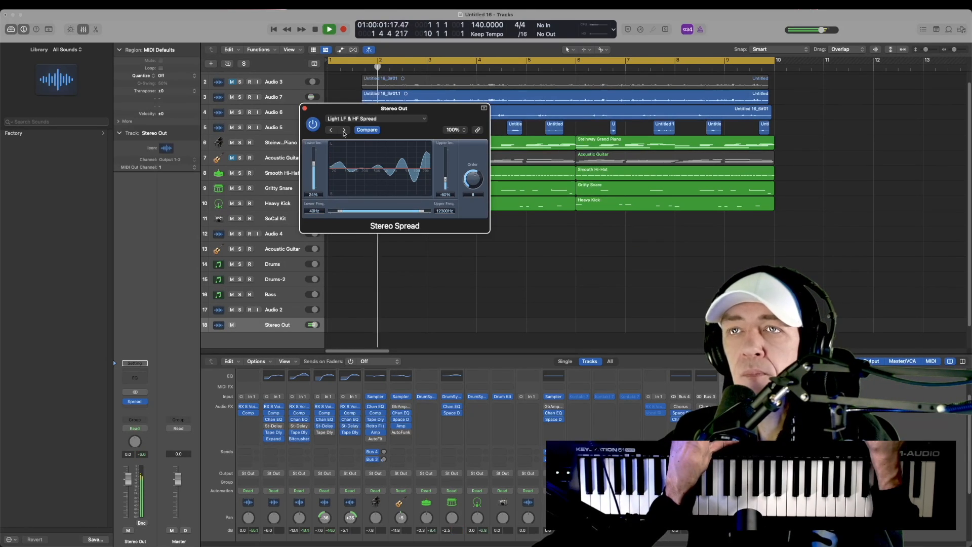
{"action": "left_click", "coordinate": [344, 130]}
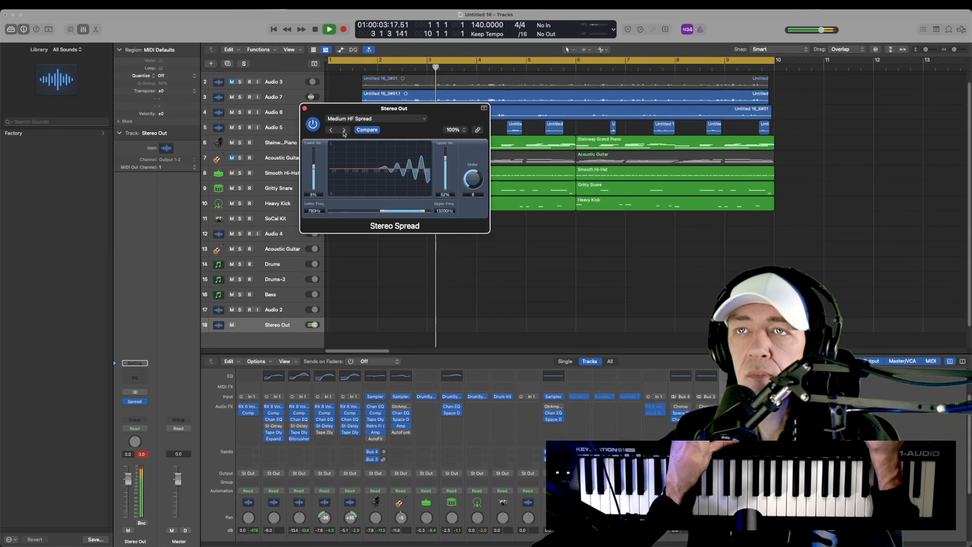
{"action": "left_click", "coordinate": [344, 130]}
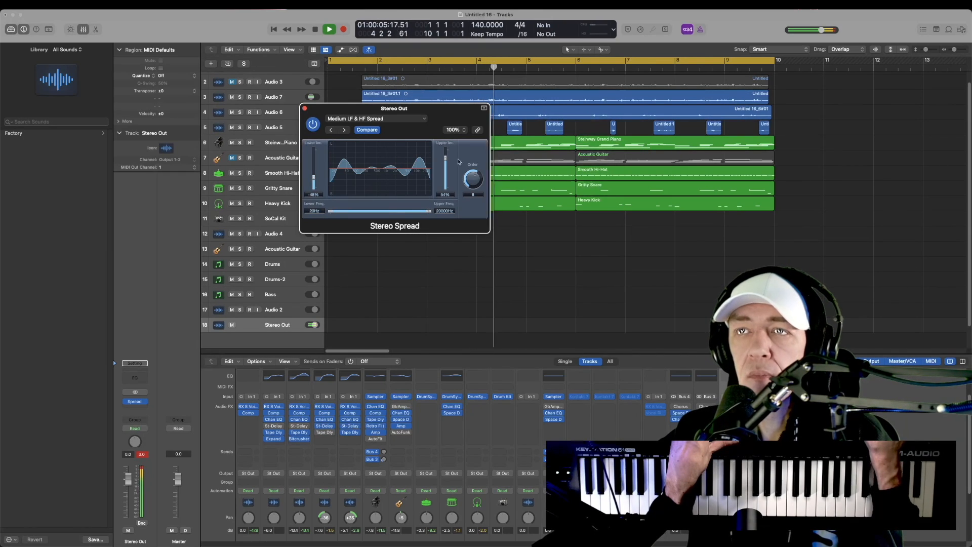
{"action": "mouse_move", "coordinate": [473, 179]}
{"action": "left_mouse_down"}
{"action": "mouse_move", "coordinate": [475, 196]}
{"action": "mouse_move", "coordinate": [473, 180]}
{"action": "left_mouse_up"}
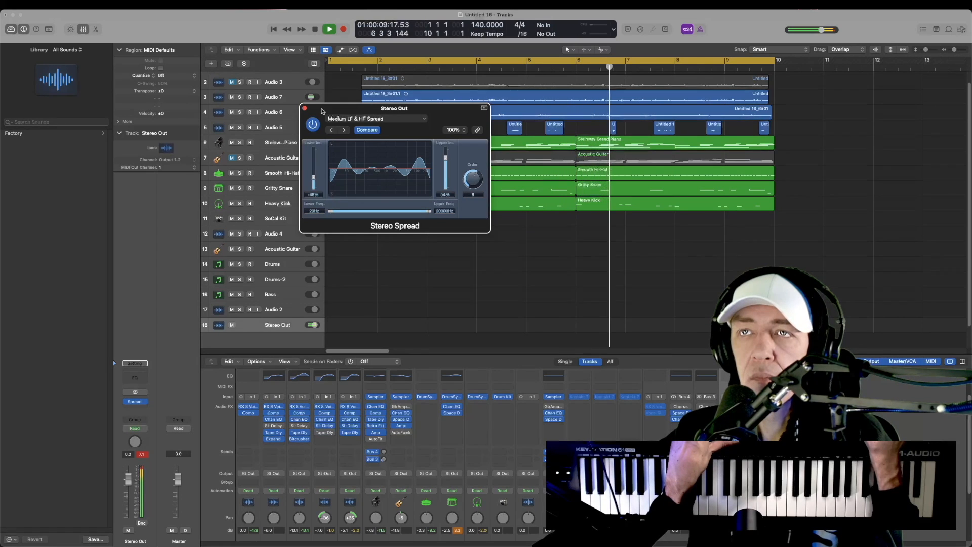
{"action": "left_click", "coordinate": [345, 130]}
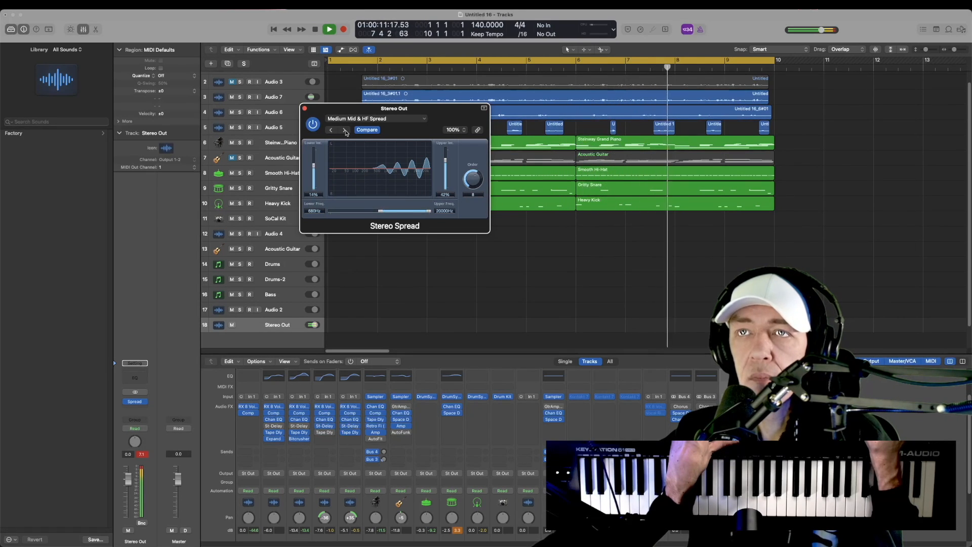
{"action": "left_click", "coordinate": [345, 130]}
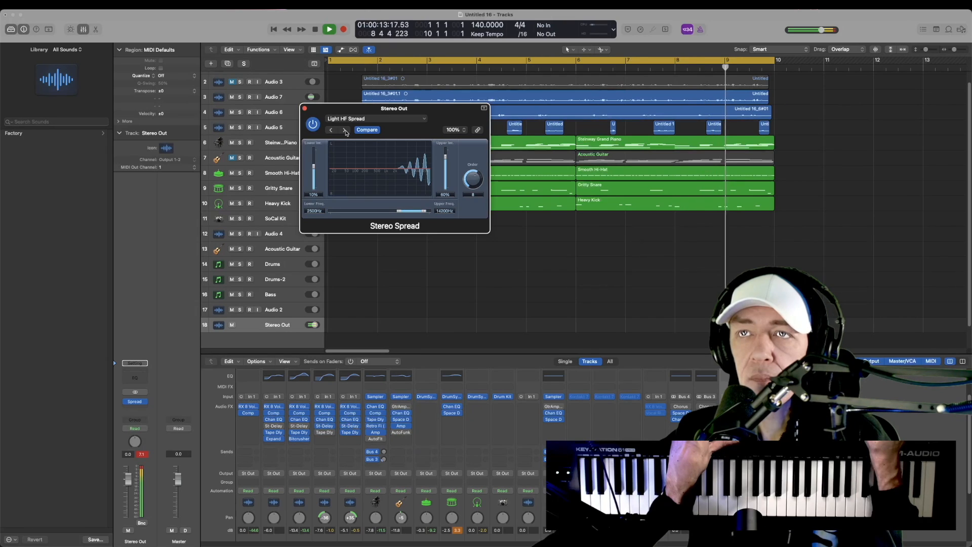
{"action": "key", "text": "space"}
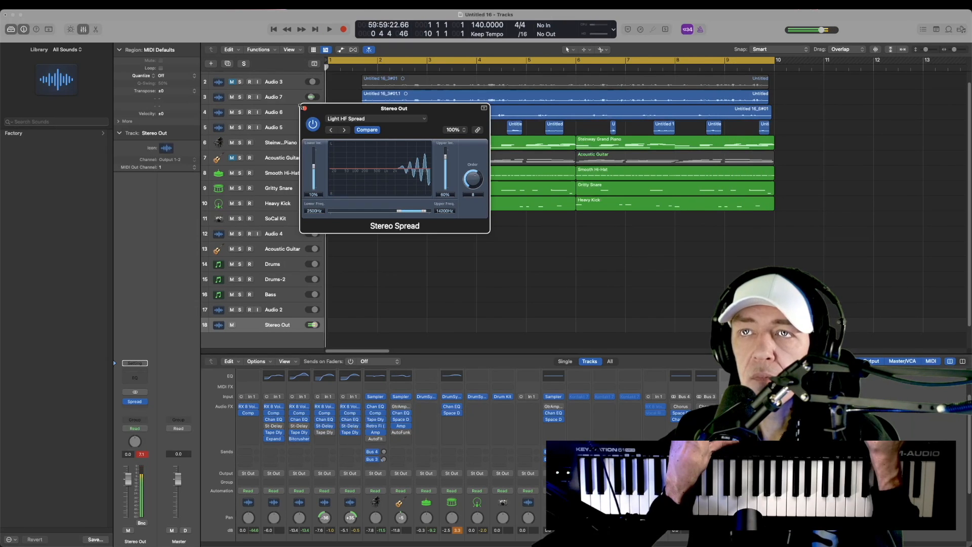
{"action": "left_click", "coordinate": [306, 109]}
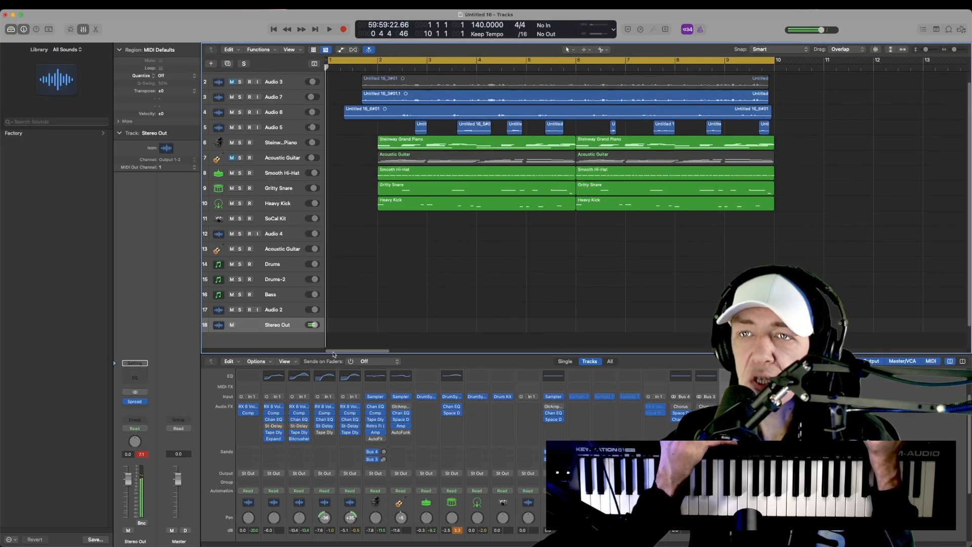
Step: Enlarge the mixer area and move the Stereo Spread effect from Stereo Out to the Audio 7 channel
{"action": "left_click_drag", "start_coordinate": [332, 353], "coordinate": [336, 245]}
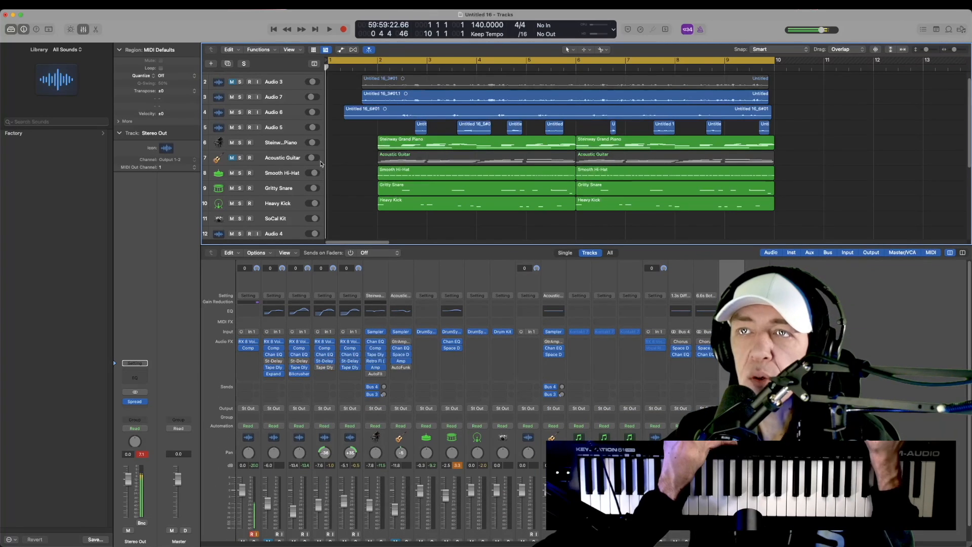
{"action": "left_click", "coordinate": [281, 96]}
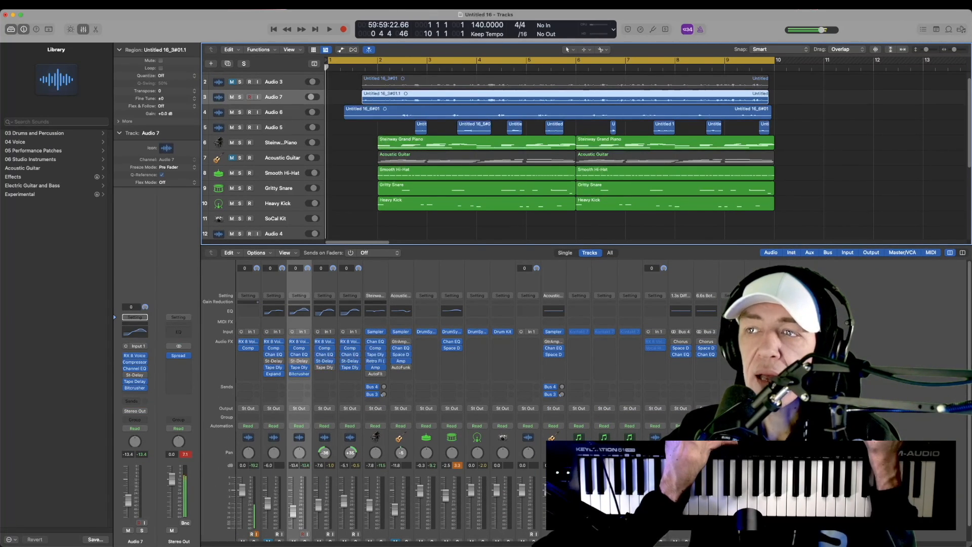
{"action": "left_click", "coordinate": [252, 534]}
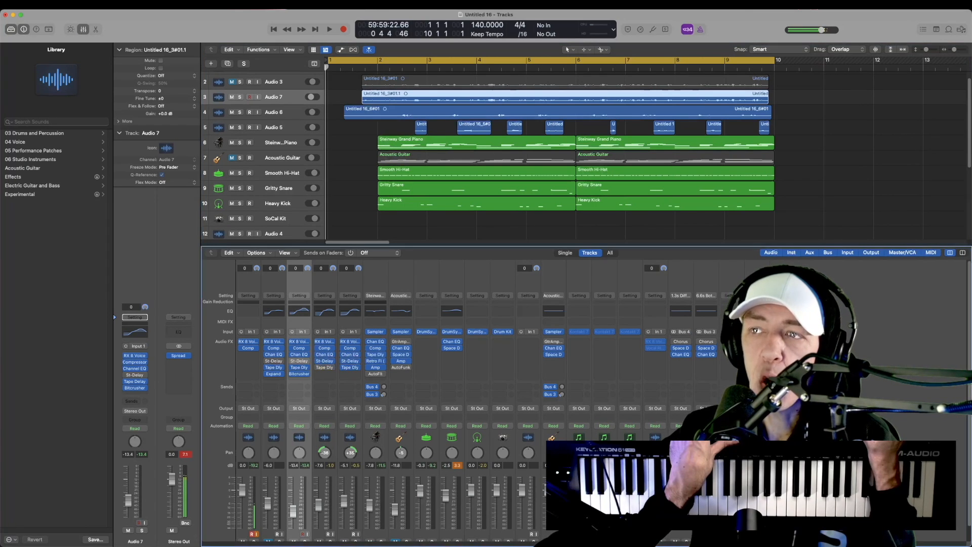
{"action": "left_click_drag", "start_coordinate": [727, 355], "coordinate": [302, 379]}
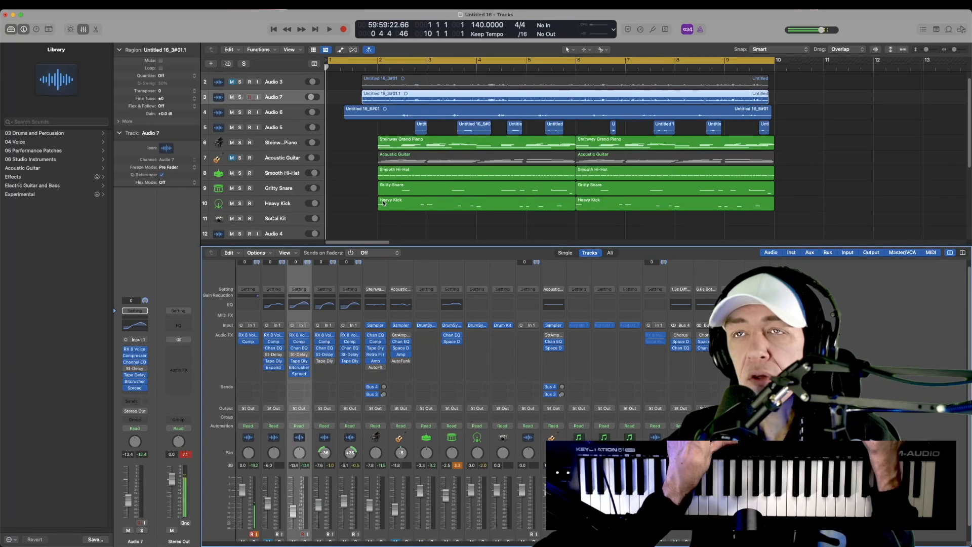
Step: Audition Stereo Spread presets on the soloed Audio 7 track through Medium Mid & HF Spread, ending with playback stopped and solo off
{"action": "key", "text": "space"}
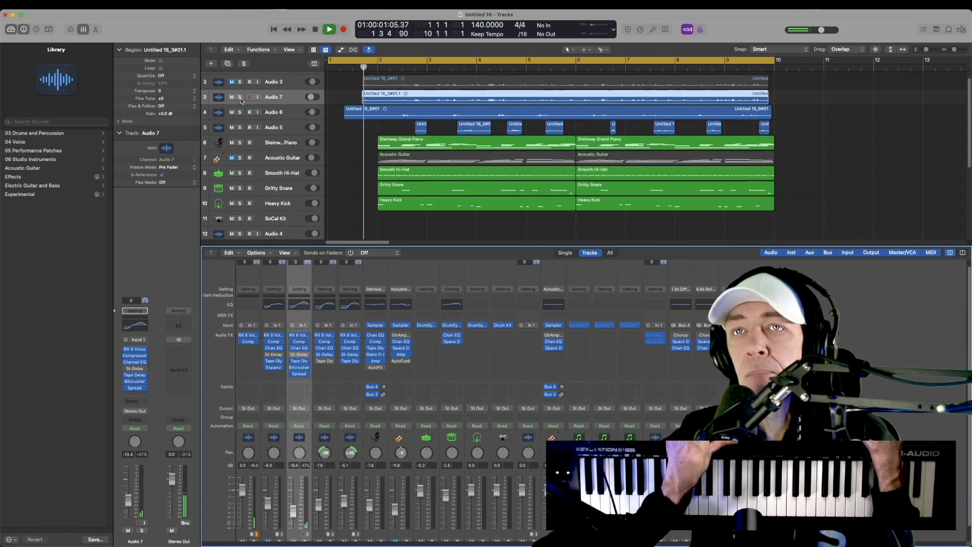
{"action": "left_click", "coordinate": [240, 97]}
{"action": "left_click", "coordinate": [299, 374]}
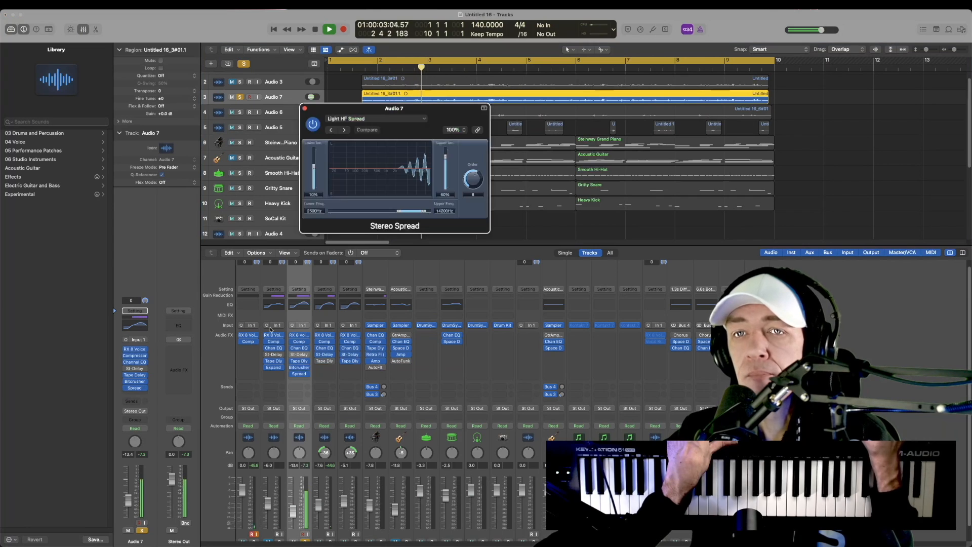
{"action": "left_click", "coordinate": [344, 130]}
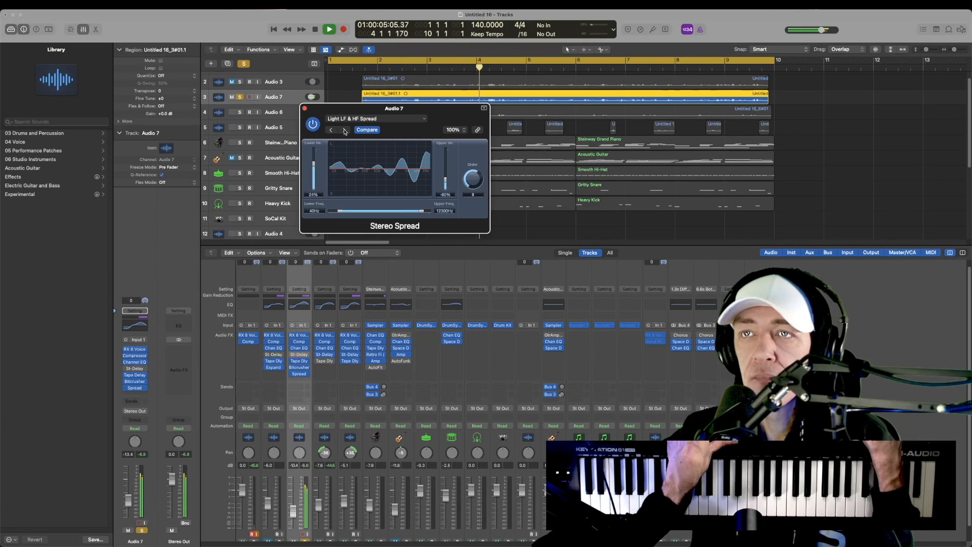
{"action": "left_click", "coordinate": [344, 130]}
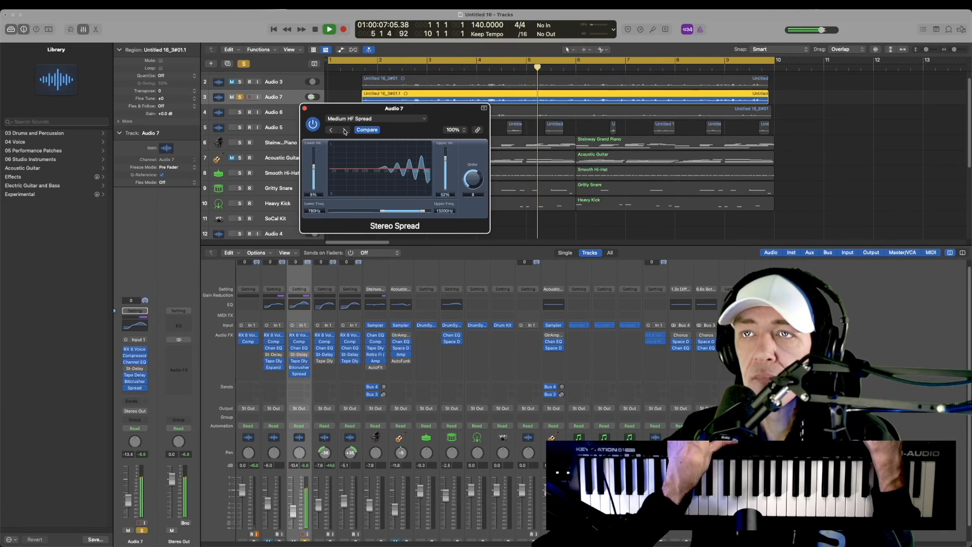
{"action": "left_click", "coordinate": [344, 130]}
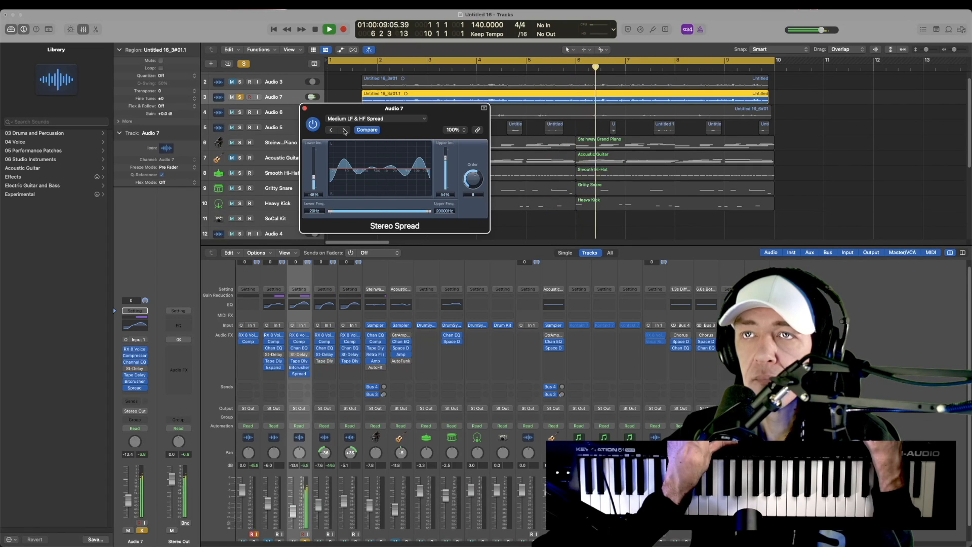
{"action": "left_click", "coordinate": [344, 130]}
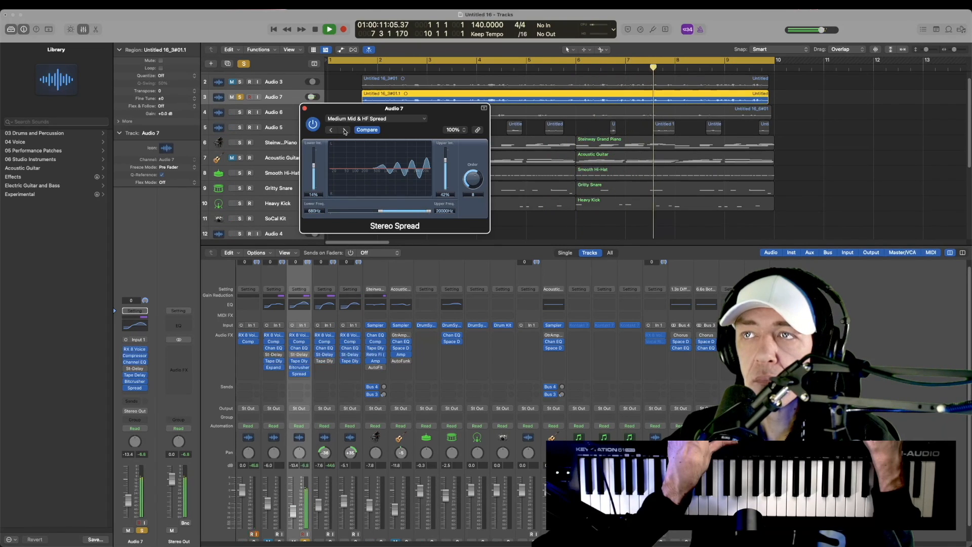
{"action": "key", "text": "space"}
{"action": "left_click", "coordinate": [241, 97]}
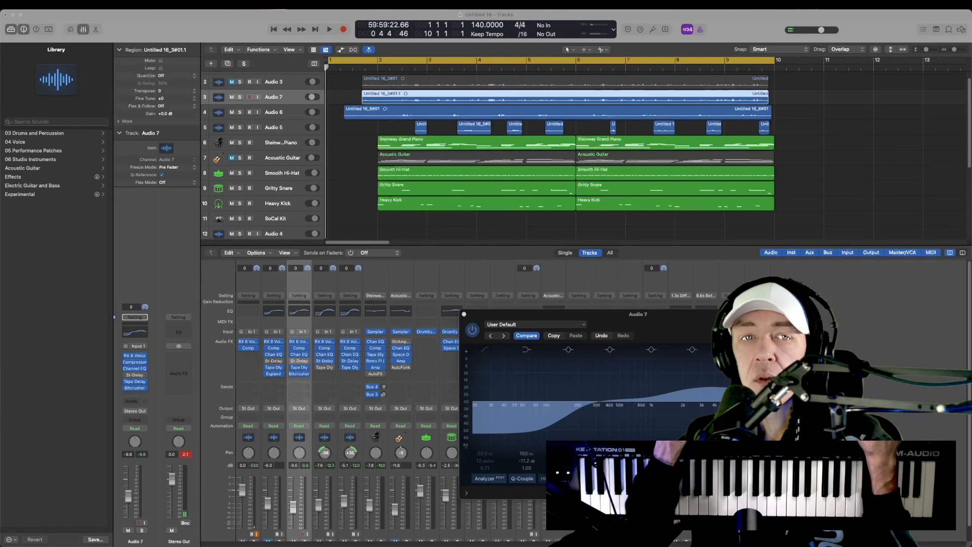
Step: Insert the EVOC 20 Filterbank filter effect in the empty slot after Bitcrusher on the Audio 7 channel
{"action": "left_click", "coordinate": [132, 395]}
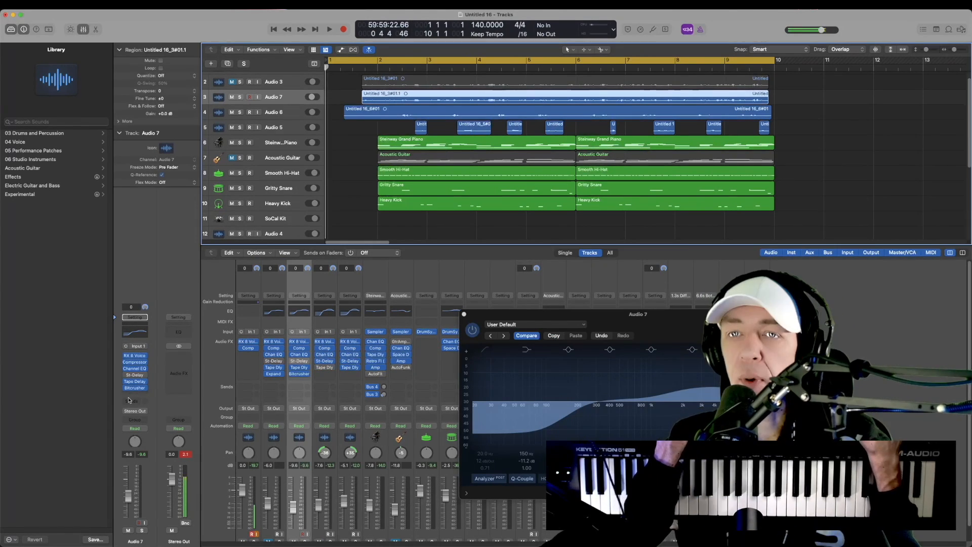
{"action": "left_click", "coordinate": [133, 394]}
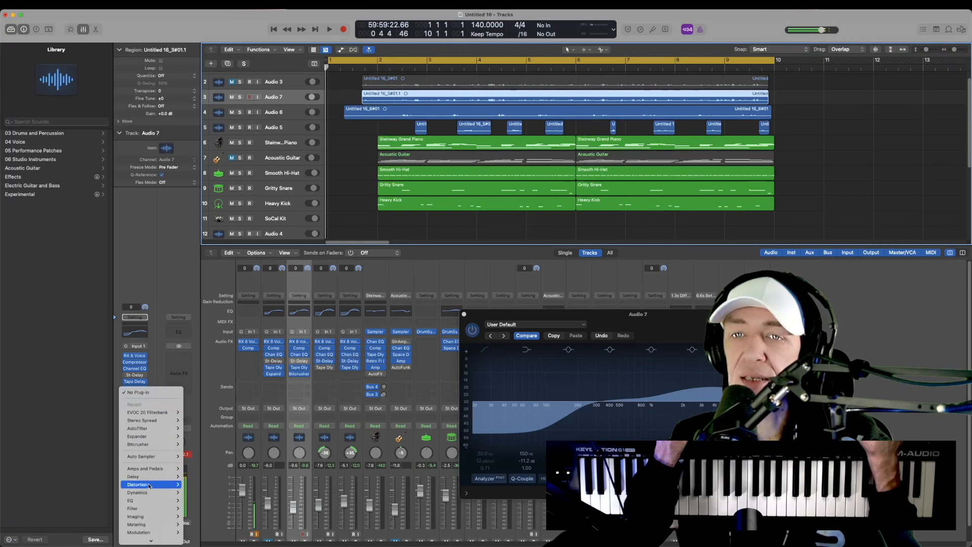
{"action": "mouse_move", "coordinate": [167, 509]}
{"action": "left_click", "coordinate": [202, 515]}
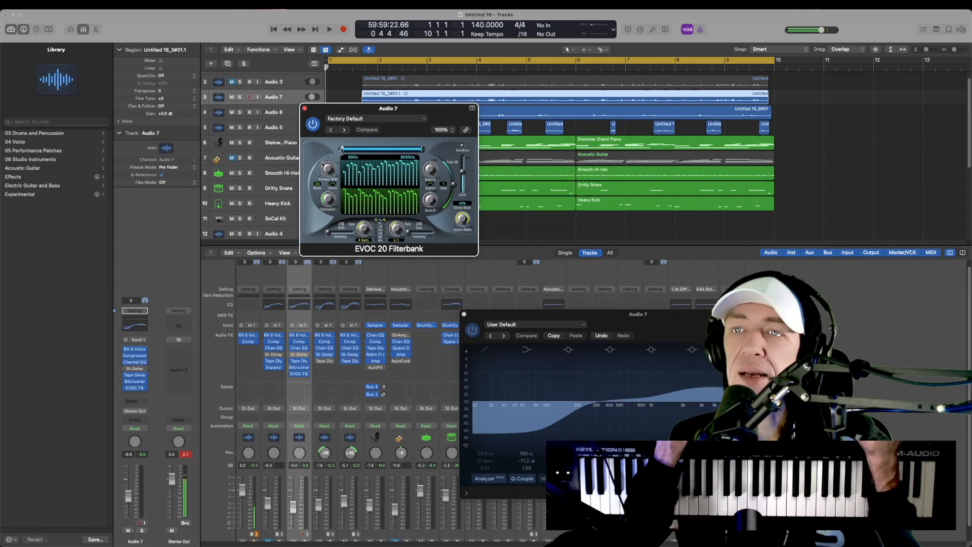
Step: Audition the EVOC 20 Filterbank presets 8 Stage Filter Dive, Dark Shift and Deep Space during playback, soloing Audio 7
{"action": "left_click", "coordinate": [345, 130]}
{"action": "key", "text": "space"}
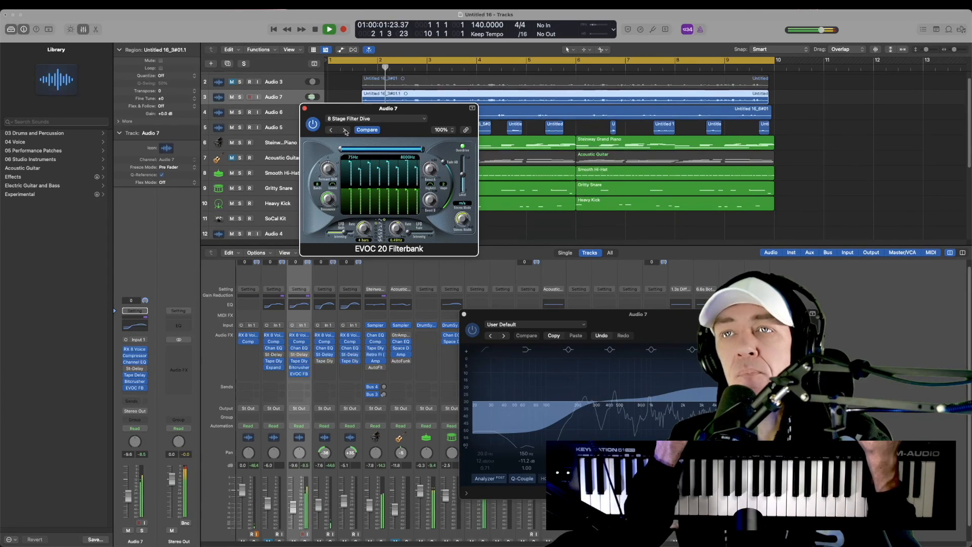
{"action": "left_click", "coordinate": [345, 130]}
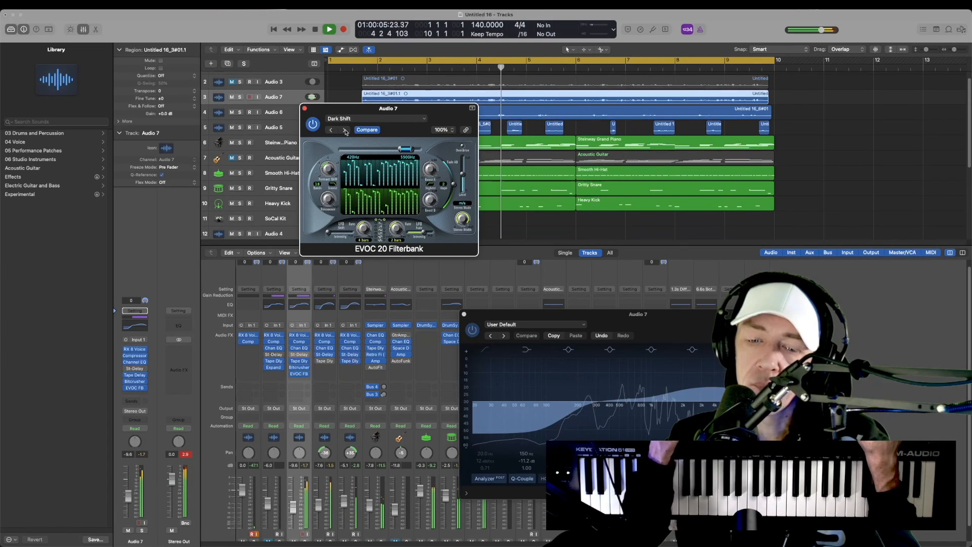
{"action": "left_click", "coordinate": [345, 130]}
{"action": "key", "text": "s"}
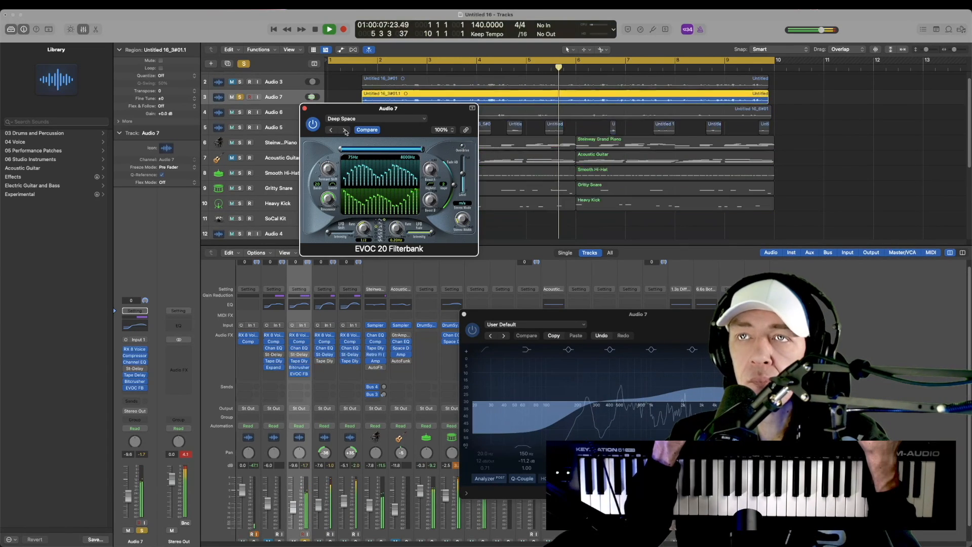
Step: Audition the remaining EVOC 20 Filterbank presets from Formant Morph through Sweeping Banks, stop playback and close the effect window
{"action": "left_click", "coordinate": [345, 131]}
{"action": "left_click", "coordinate": [346, 131]}
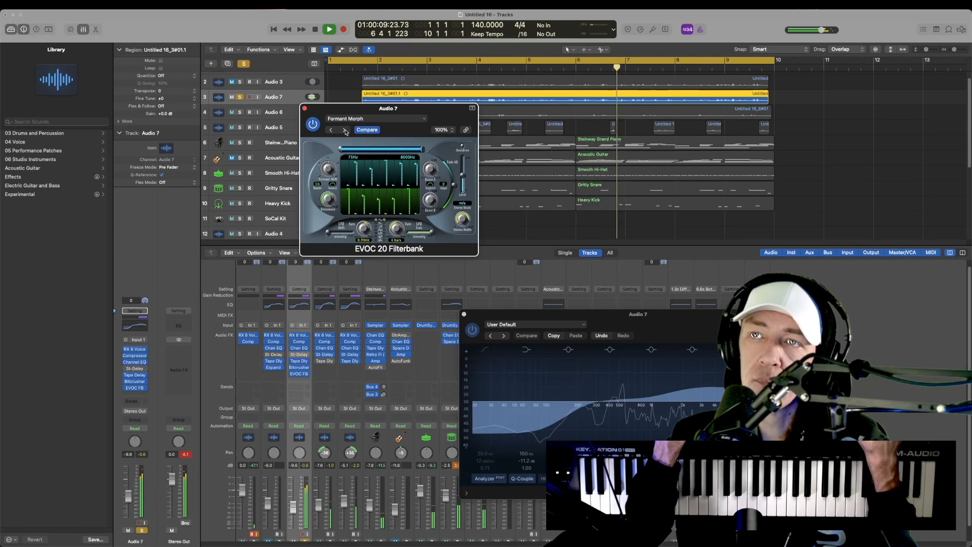
{"action": "left_click", "coordinate": [346, 131]}
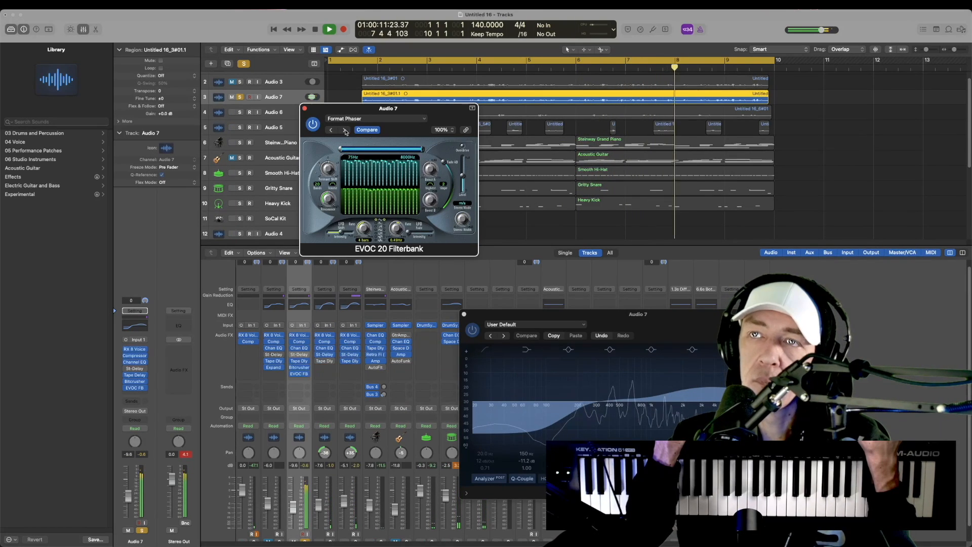
{"action": "left_click", "coordinate": [345, 131]}
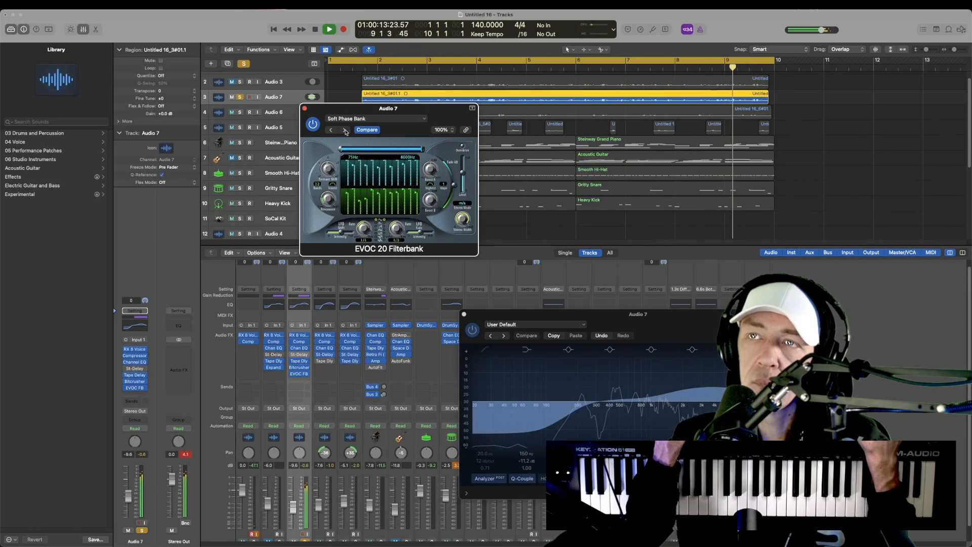
{"action": "left_click", "coordinate": [345, 131]}
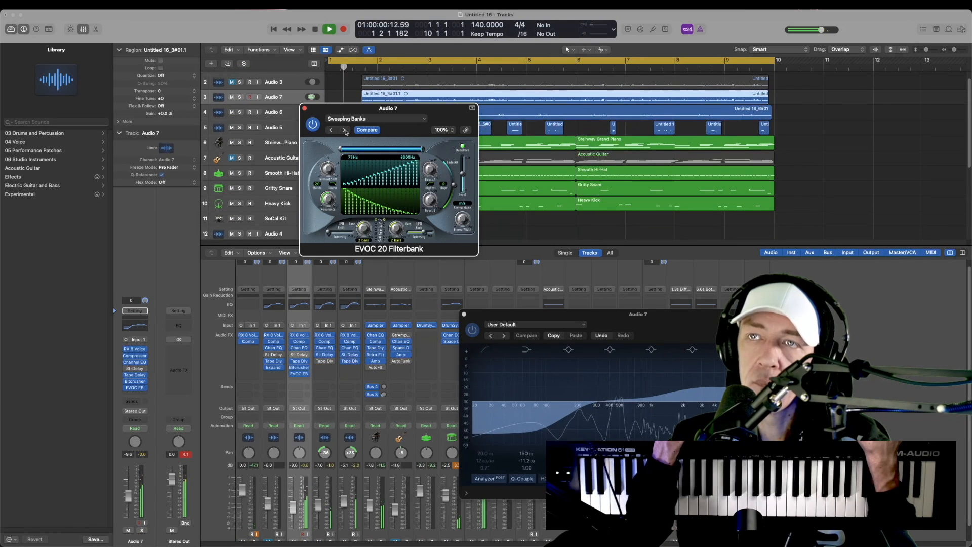
{"action": "key", "text": "space"}
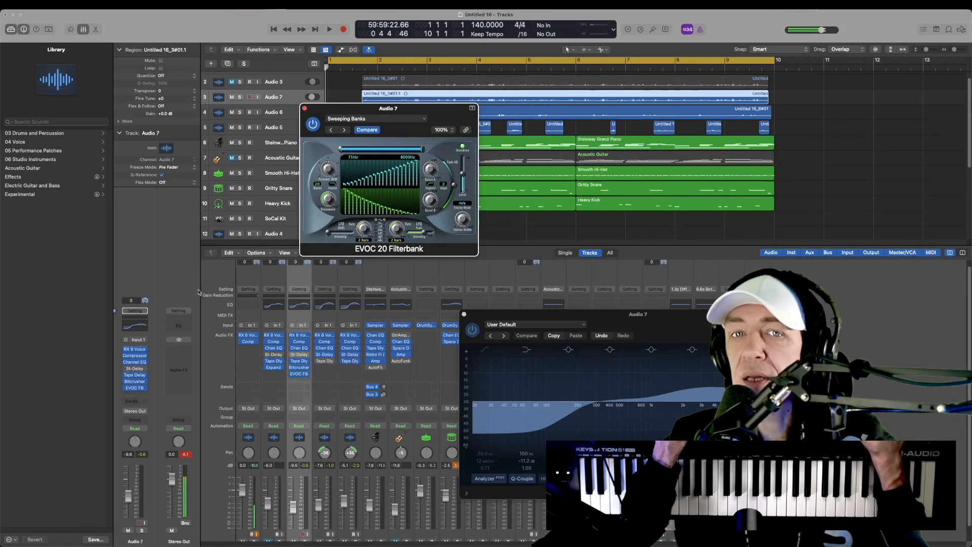
{"action": "left_click", "coordinate": [305, 108]}
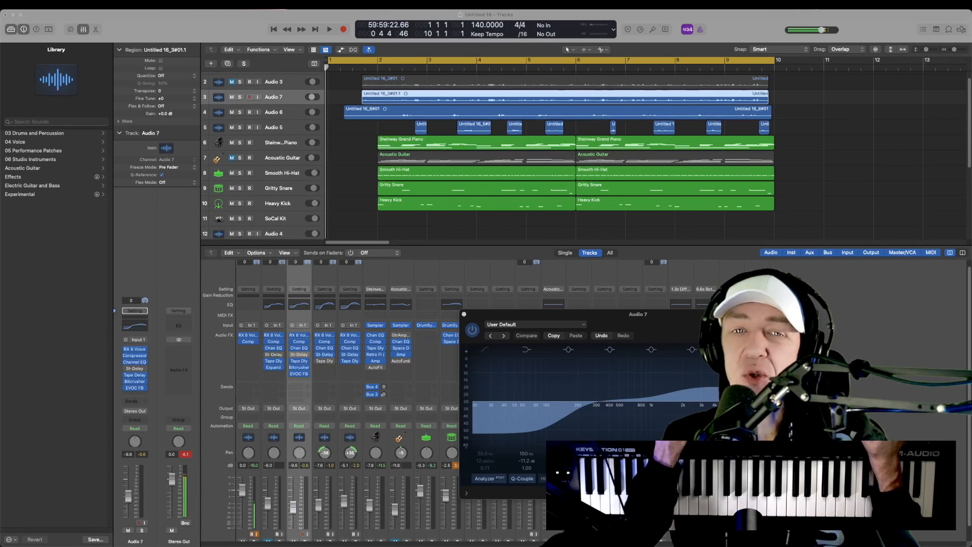
Step: Replace the EVOC 20 Filterbank on Audio 7 with the EVOC 20 TrackOscillator filter effect
{"action": "left_click", "coordinate": [144, 389]}
{"action": "mouse_move", "coordinate": [173, 463]}
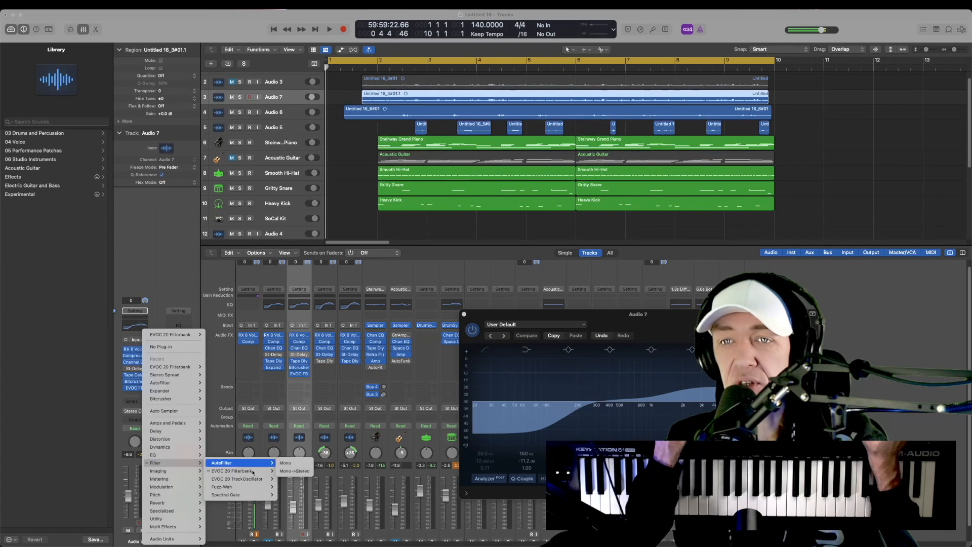
{"action": "mouse_move", "coordinate": [259, 480]}
{"action": "left_click", "coordinate": [294, 479]}
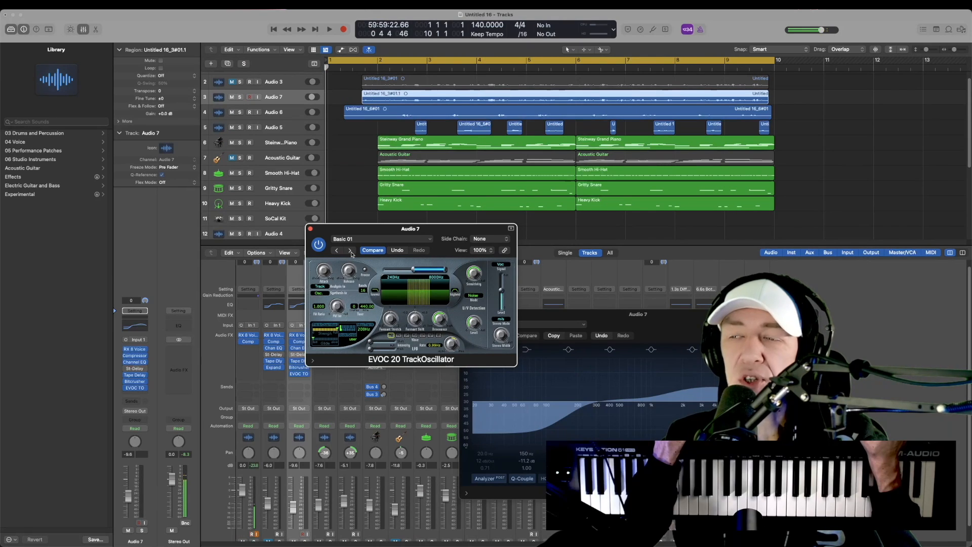
Step: Audition the EVOC 20 TrackOscillator presets Basic 01 through Basic 07 during playback with Audio 7 soloed
{"action": "key", "text": "space"}
{"action": "key", "text": "s"}
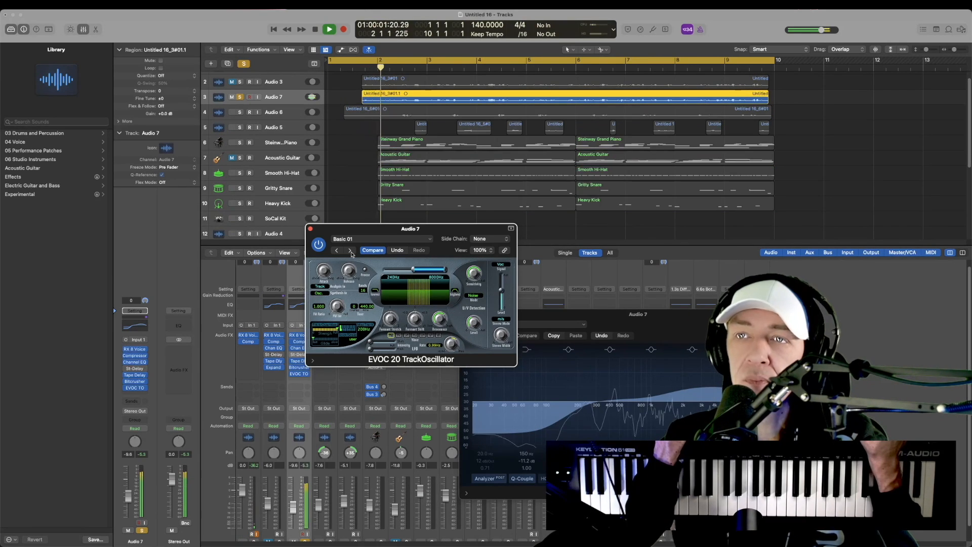
{"action": "left_click", "coordinate": [351, 251]}
{"action": "left_click", "coordinate": [350, 251]}
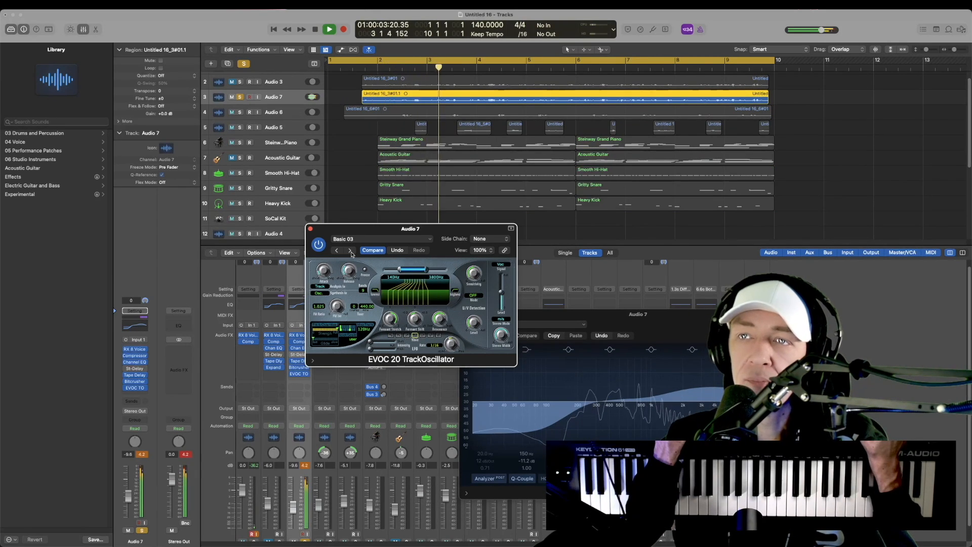
{"action": "left_click", "coordinate": [351, 251]}
{"action": "left_click", "coordinate": [351, 251]}
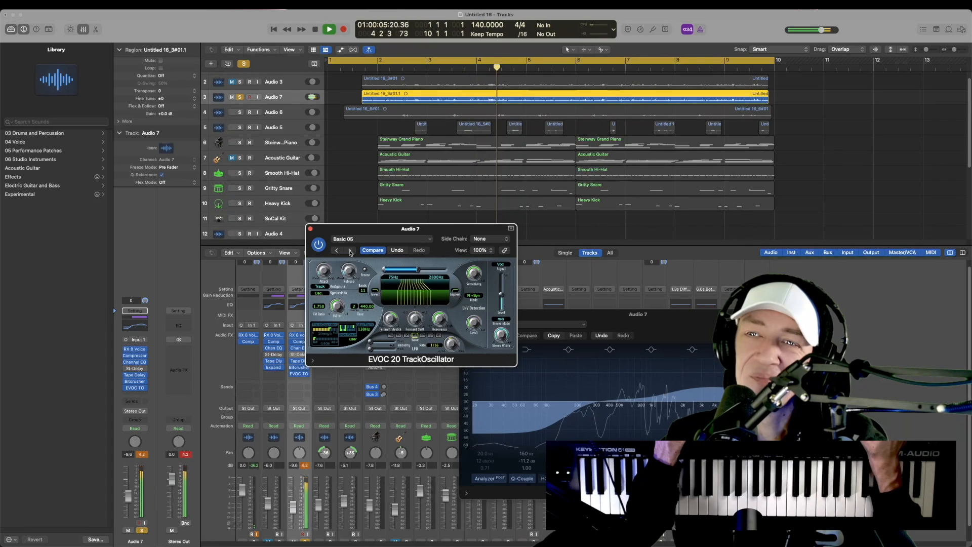
{"action": "left_click", "coordinate": [351, 251]}
{"action": "left_click", "coordinate": [351, 251]}
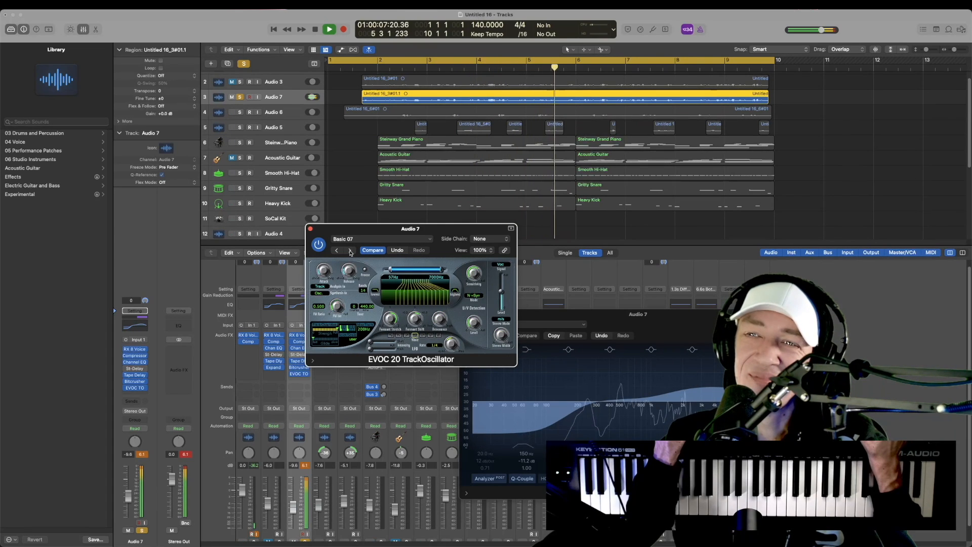
Step: Continue auditioning the TrackOscillator presets on Audio 7 through Drum Vocoder 01, Drum Vocoder 02 and the following ones
{"action": "left_click", "coordinate": [350, 251]}
{"action": "left_click", "coordinate": [351, 251]}
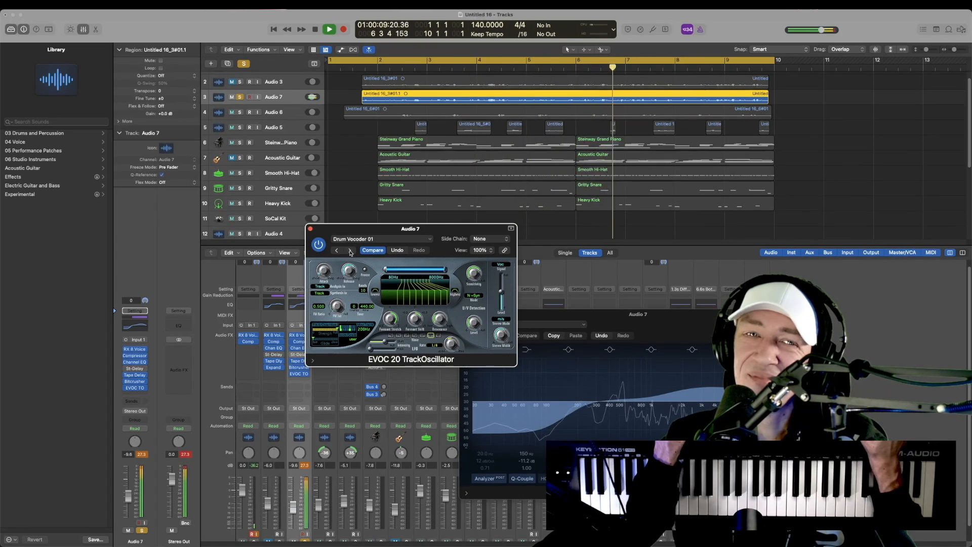
{"action": "left_click", "coordinate": [351, 251]}
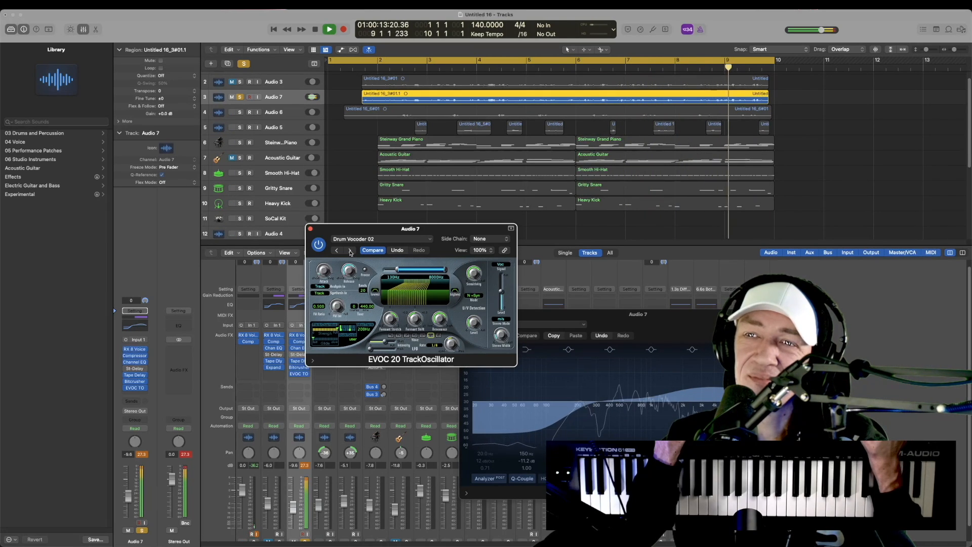
{"action": "left_click", "coordinate": [351, 251]}
{"action": "left_click", "coordinate": [350, 251]}
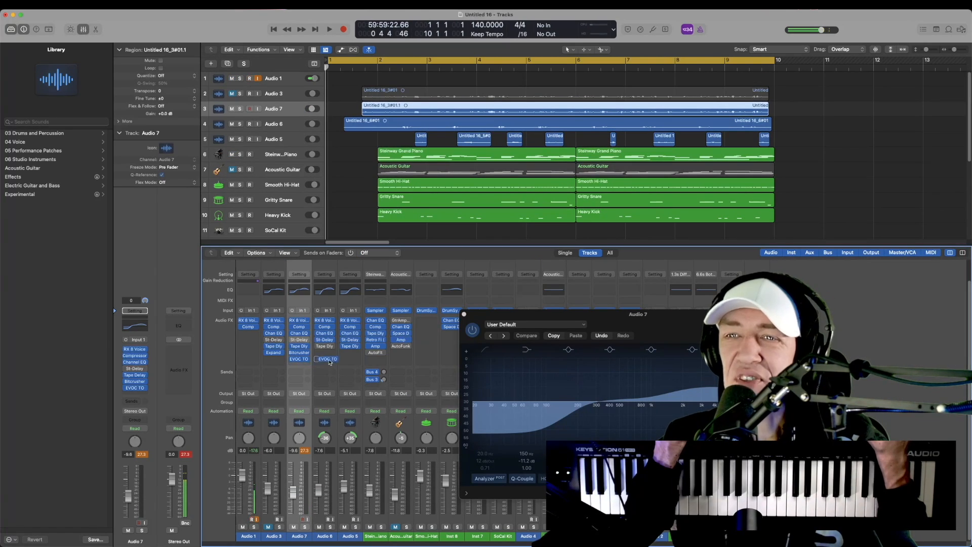
Step: Move the EVOC 20 TrackOscillator from Audio 7 to the Steinway Grand Piano channel and audition its presets up to Basic 03 with the piano soloed
{"action": "left_click_drag", "start_coordinate": [329, 361], "coordinate": [375, 358]}
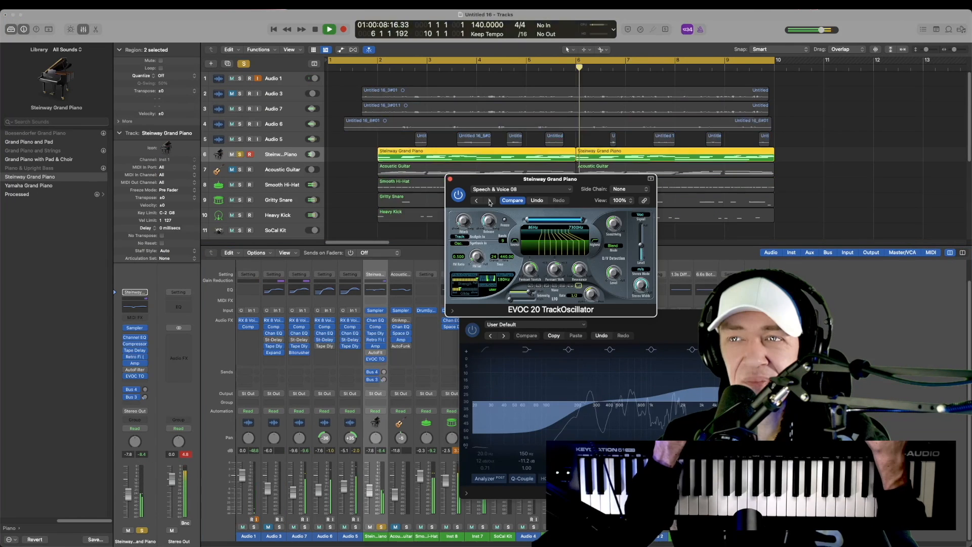
{"action": "left_click", "coordinate": [490, 200]}
{"action": "left_click", "coordinate": [490, 201]}
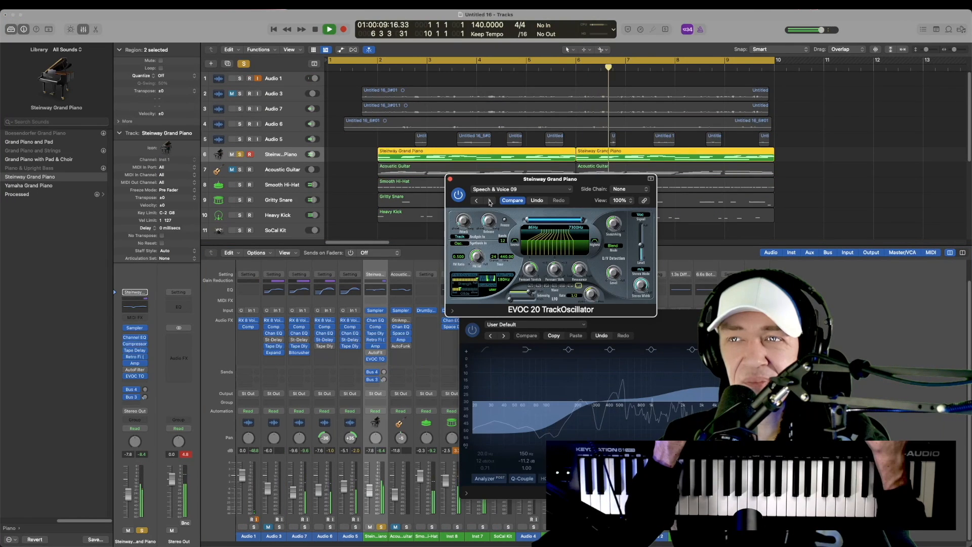
{"action": "left_click", "coordinate": [490, 200]}
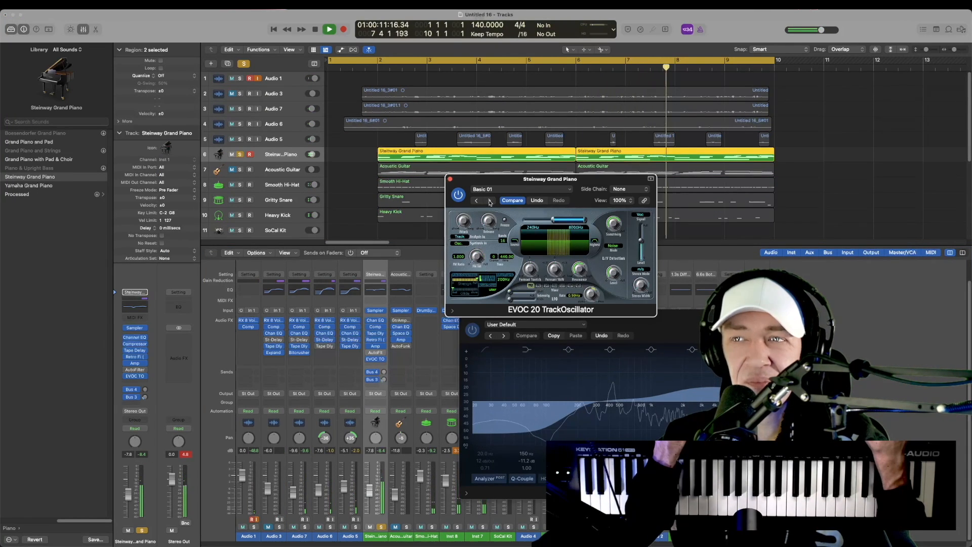
{"action": "left_click", "coordinate": [489, 200]}
{"action": "left_click", "coordinate": [490, 200]}
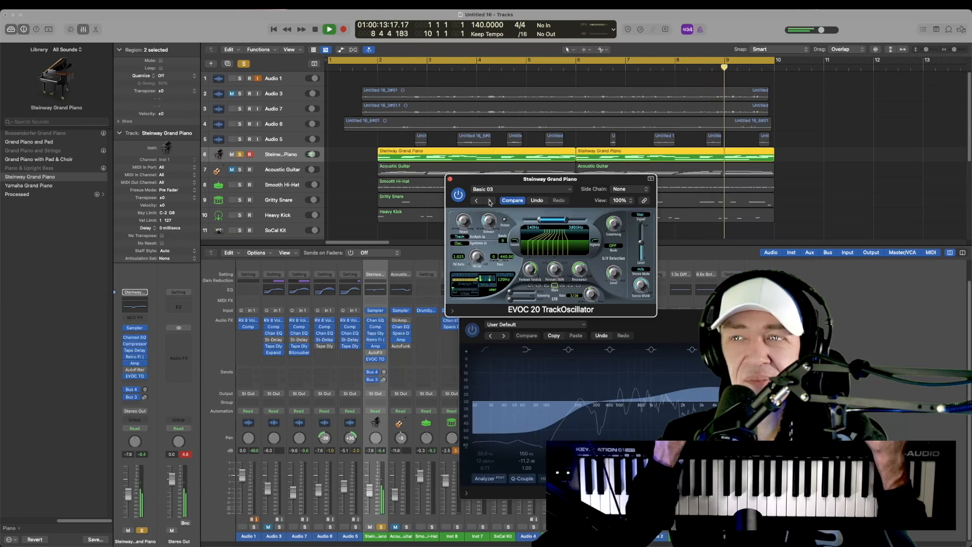
{"action": "key", "text": "s"}
{"action": "key", "text": "space"}
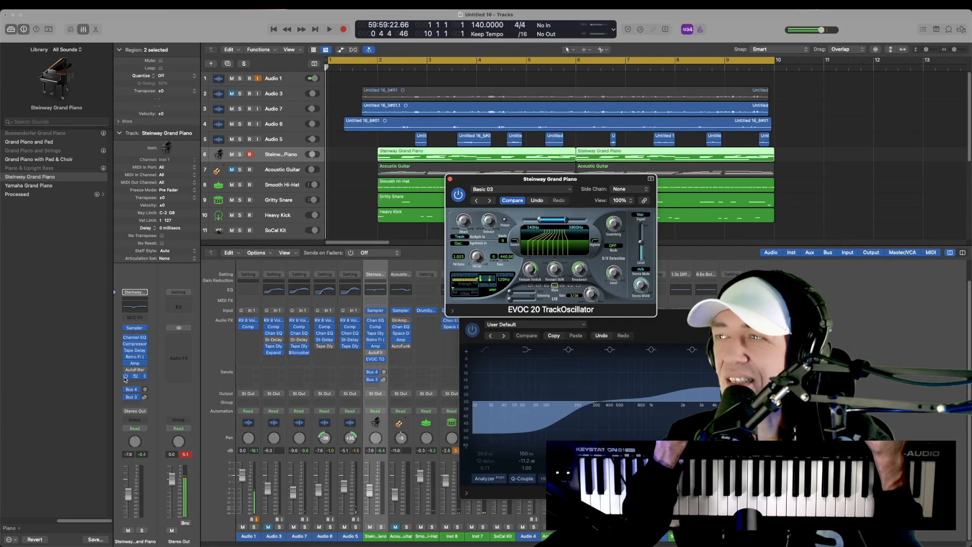
{"action": "left_click", "coordinate": [440, 157]}
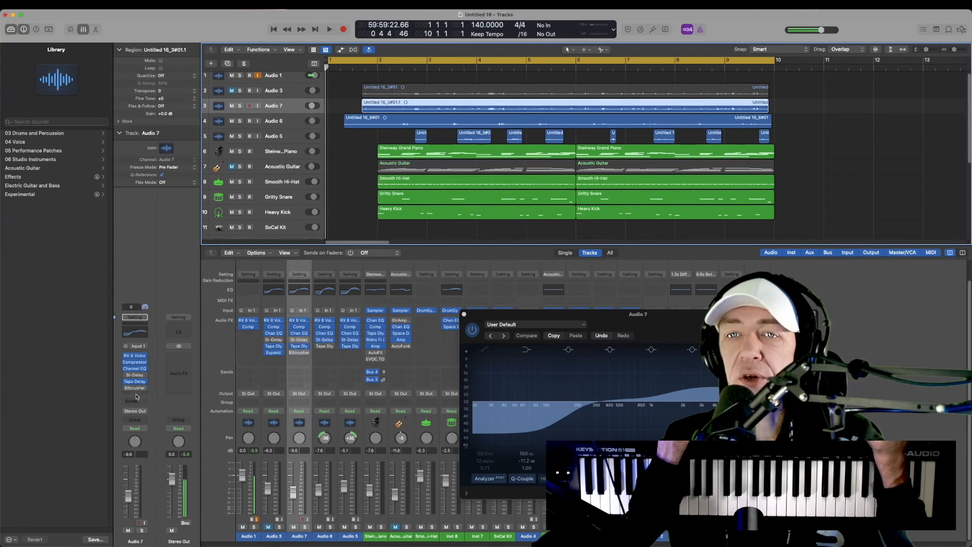
Step: Insert the Fuzz-Wah filter effect after Bitcrusher on the Audio 7 channel and move its window clear of the tracks
{"action": "left_click", "coordinate": [136, 395]}
{"action": "mouse_move", "coordinate": [152, 509]}
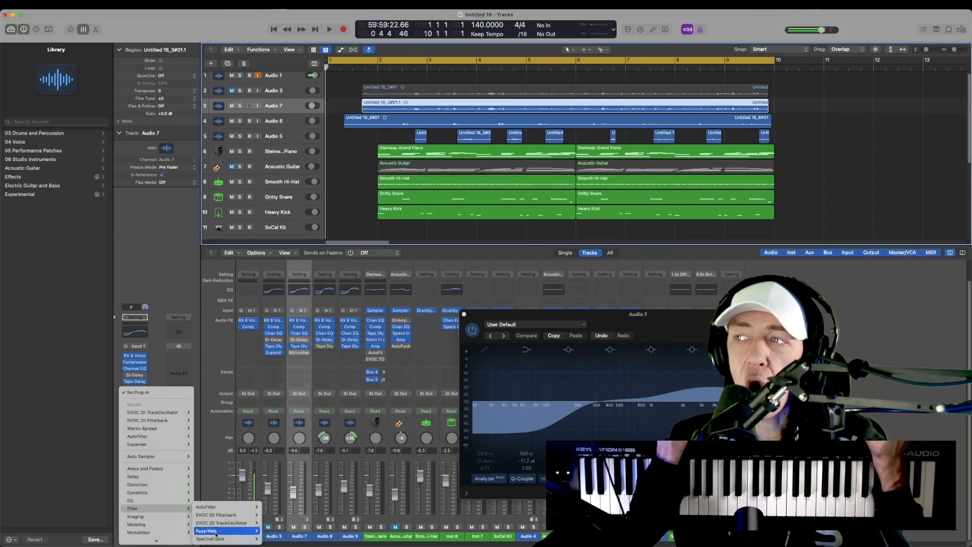
{"action": "left_click", "coordinate": [215, 532]}
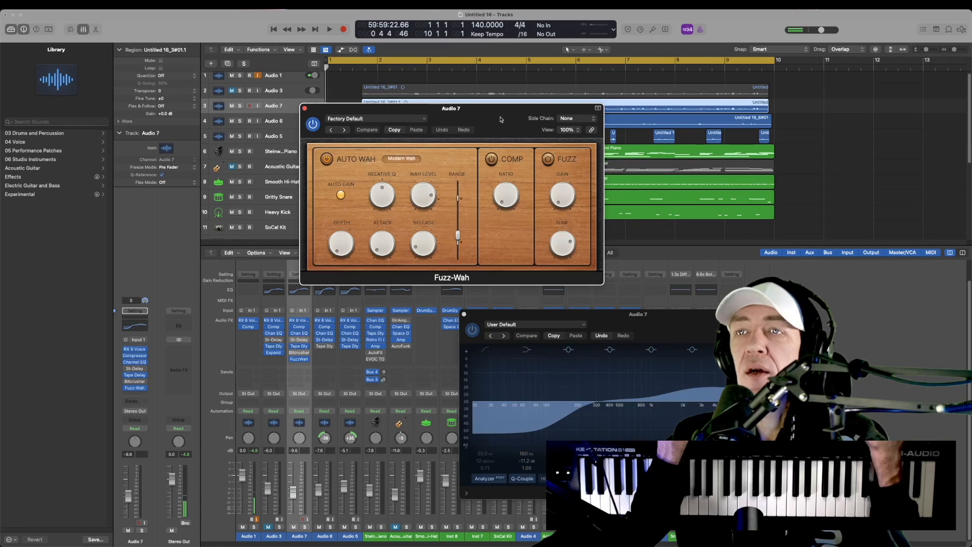
{"action": "left_click_drag", "start_coordinate": [500, 119], "coordinate": [770, 231]}
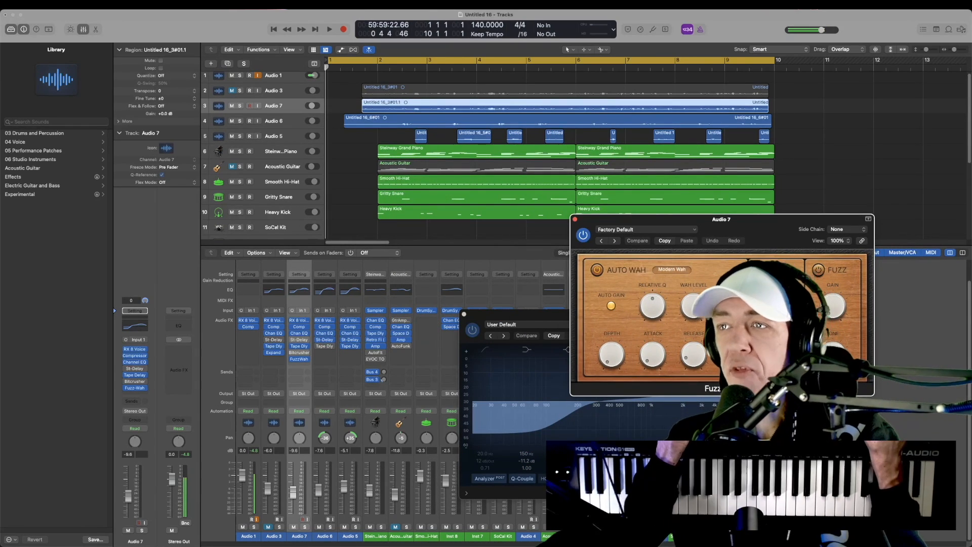
Step: Audition the Fuzz-Wah presets from Bass Automatic 02 to Crunchy Overdrive on Audio 7, both soloed and in the full mix
{"action": "key", "text": "space"}
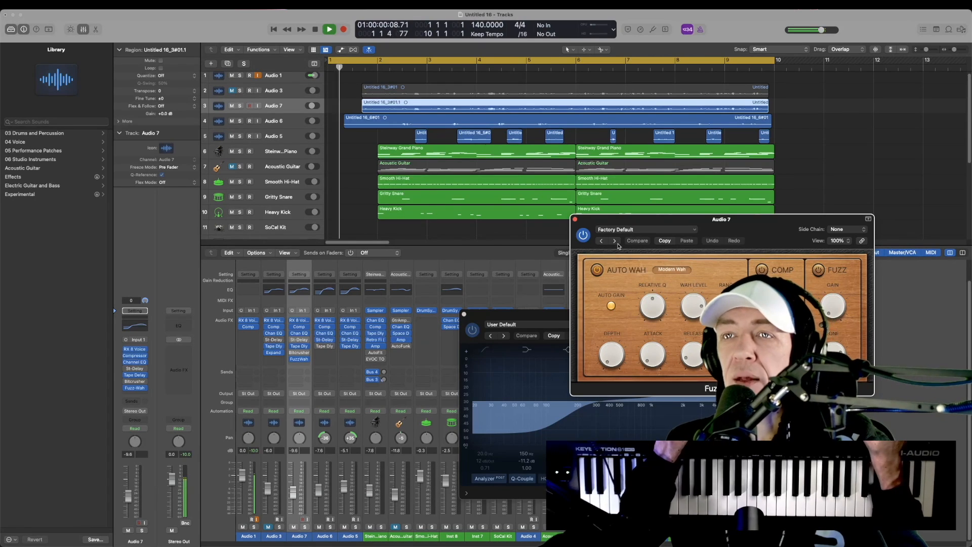
{"action": "key", "text": "s"}
{"action": "left_click", "coordinate": [615, 241]}
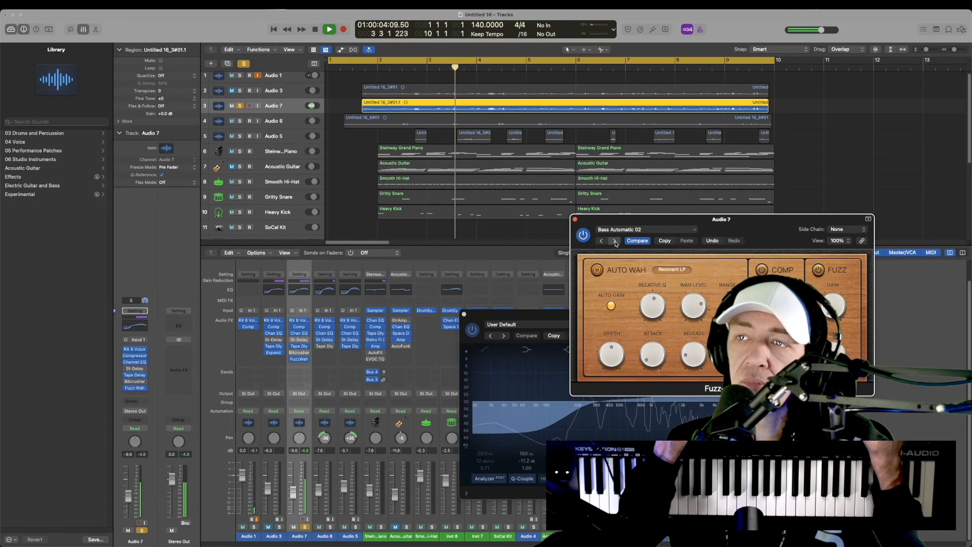
{"action": "left_click", "coordinate": [615, 241]}
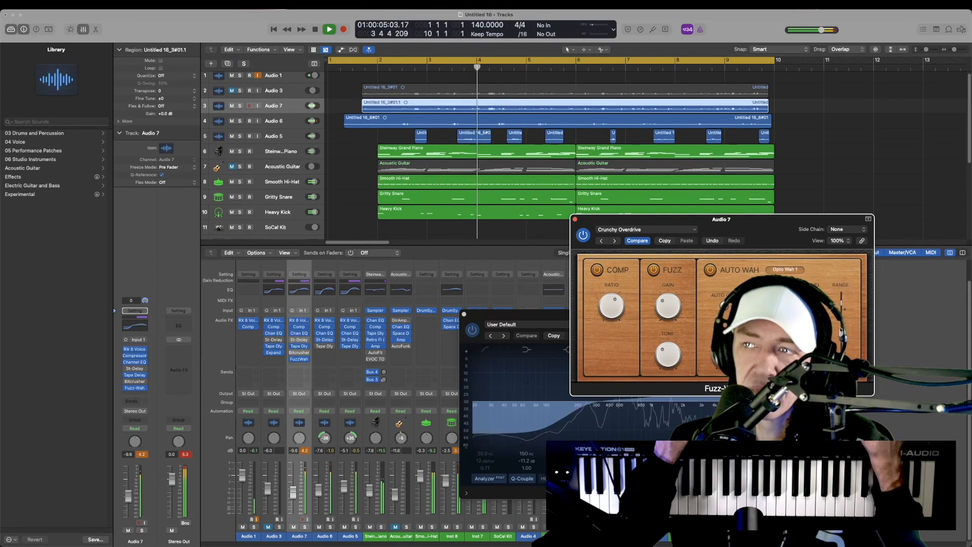
{"action": "left_click_drag", "start_coordinate": [843, 307], "coordinate": [843, 309]}
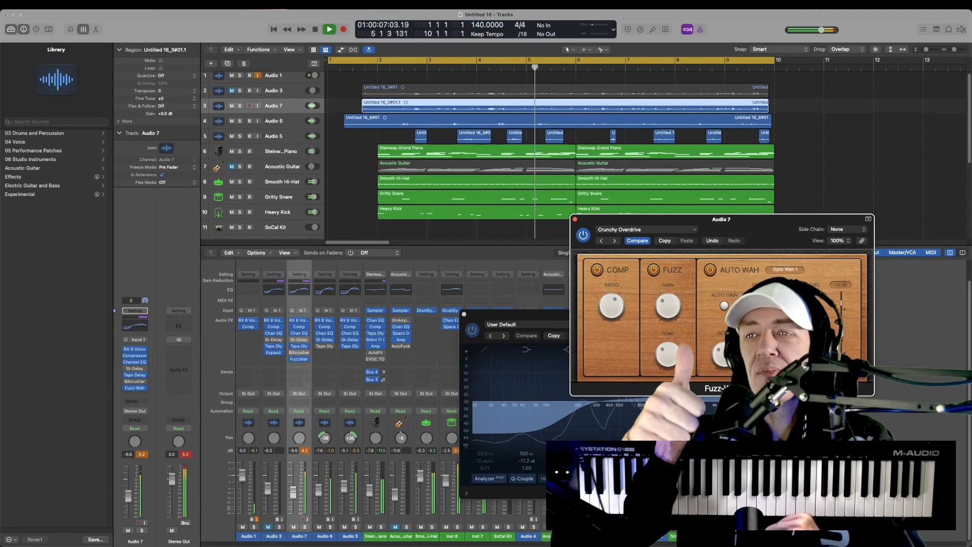
{"action": "key", "text": "space"}
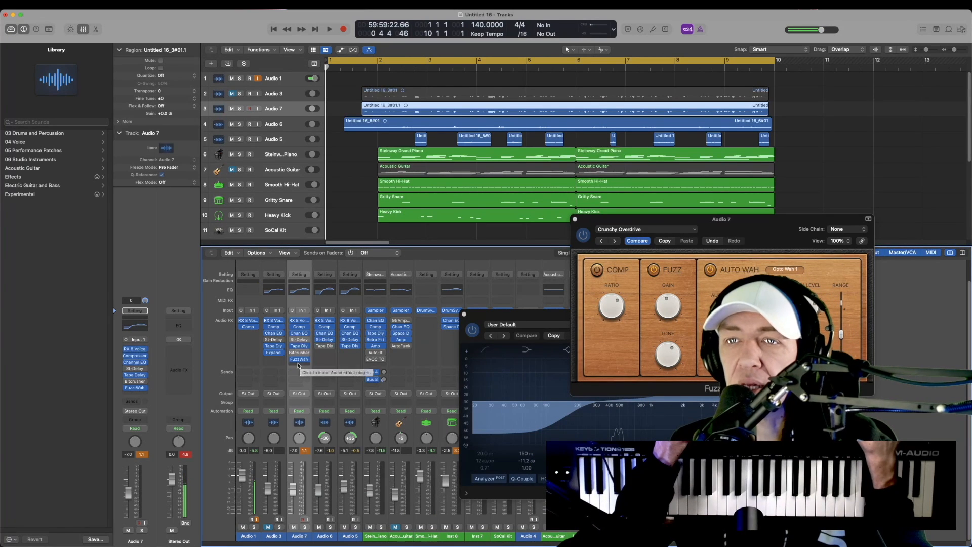
Step: Move the Fuzz-Wah from Audio 7 to the Steinway Grand Piano channel and audition its Cry Baby Wah-Wah and Responsive Wah-Wah presets
{"action": "left_click_drag", "start_coordinate": [301, 360], "coordinate": [378, 365]}
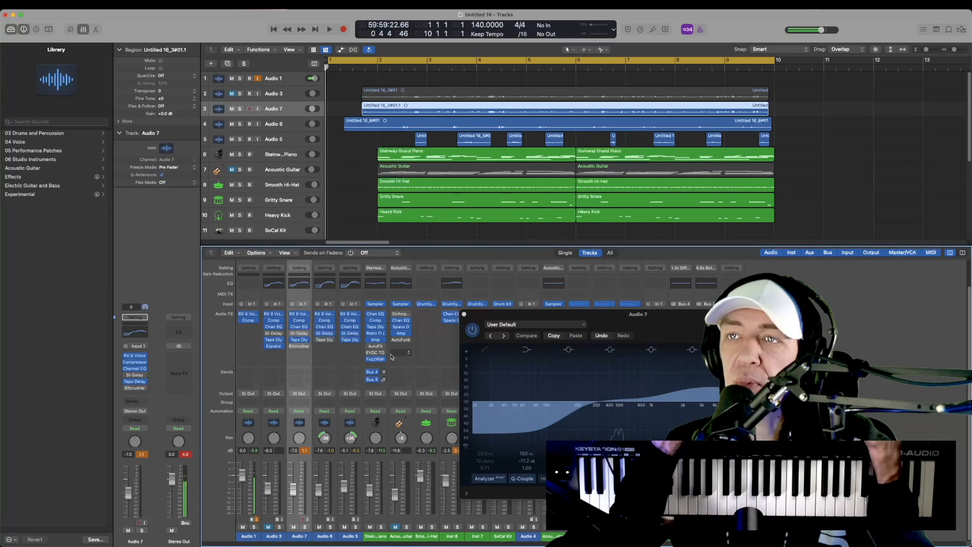
{"action": "key", "text": "space"}
{"action": "left_click", "coordinate": [375, 359]}
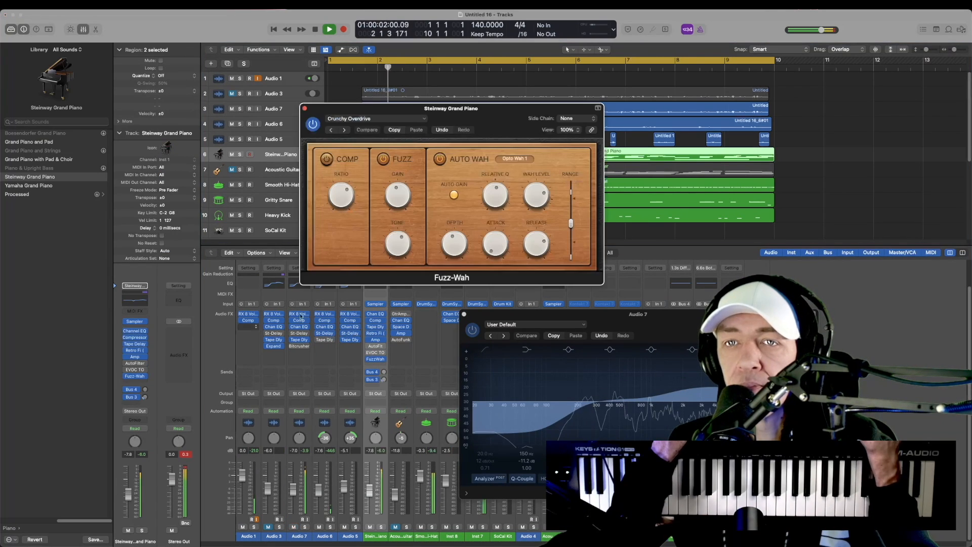
{"action": "left_click", "coordinate": [344, 130]}
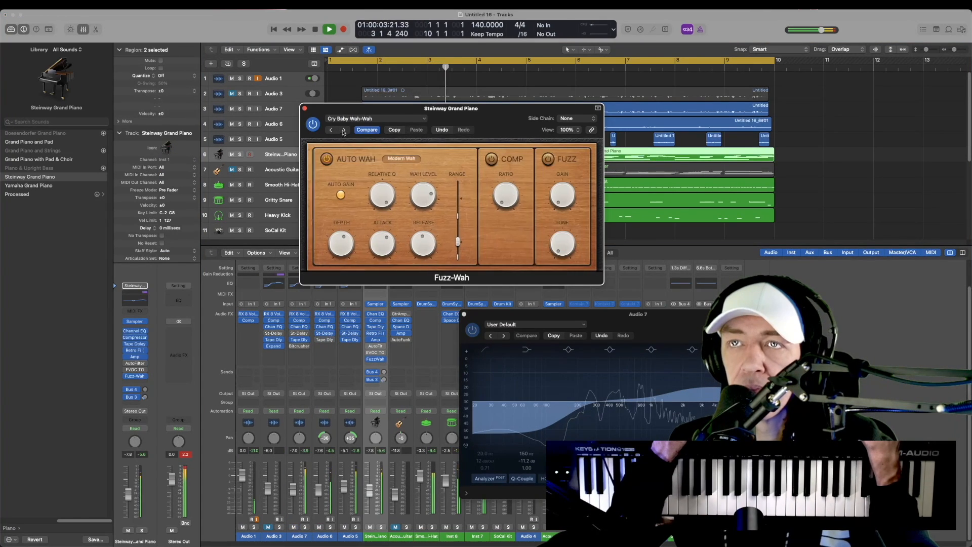
{"action": "left_click", "coordinate": [345, 131]}
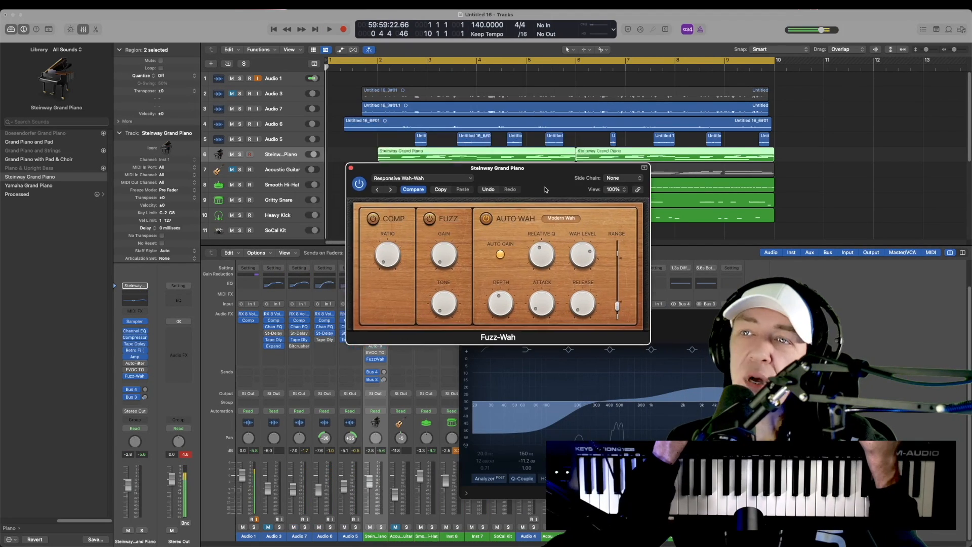
{"action": "left_click_drag", "start_coordinate": [546, 190], "coordinate": [548, 221]}
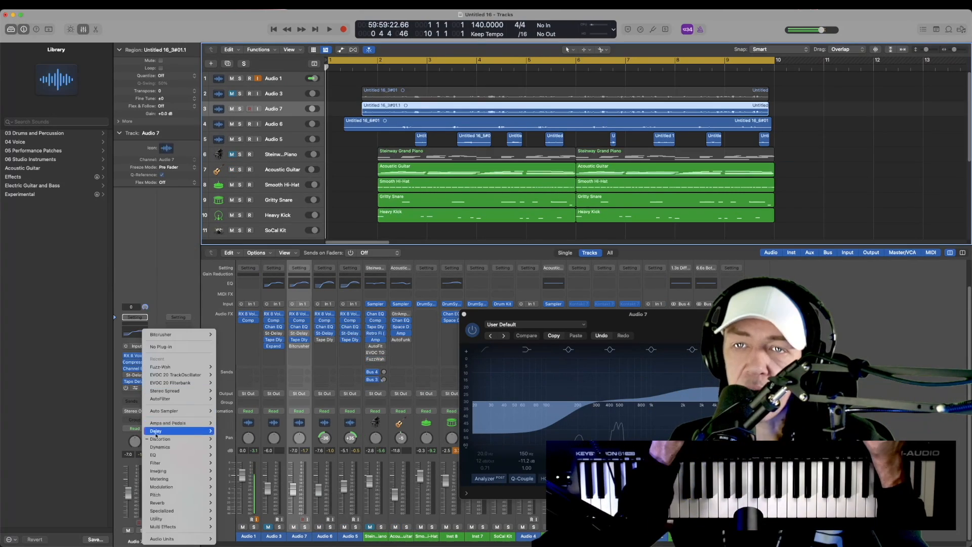
Step: Replace the Bitcrusher on Audio 7 with the Spectral Gate filter effect and audition its Arctic Radio Broadcast preset with the track soloed
{"action": "mouse_move", "coordinate": [167, 463]}
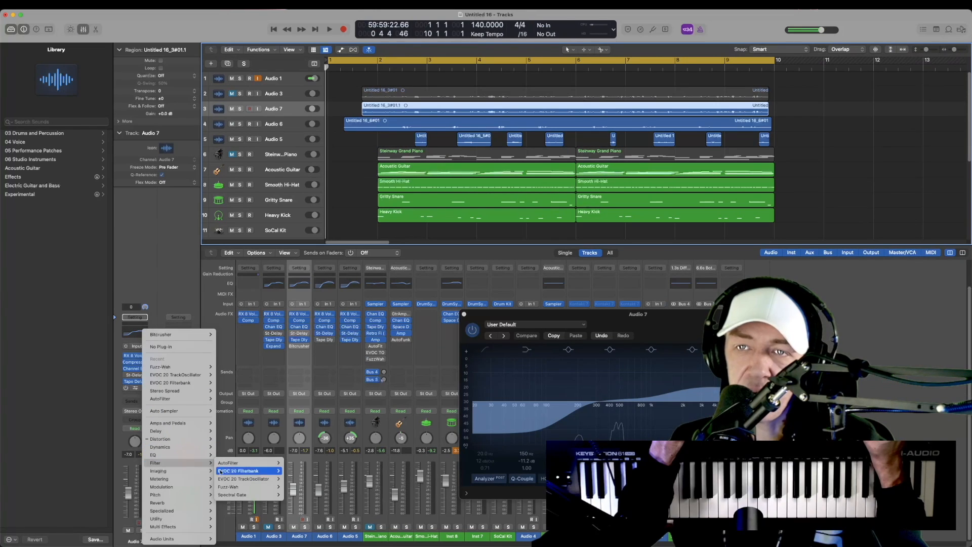
{"action": "left_click", "coordinate": [233, 494]}
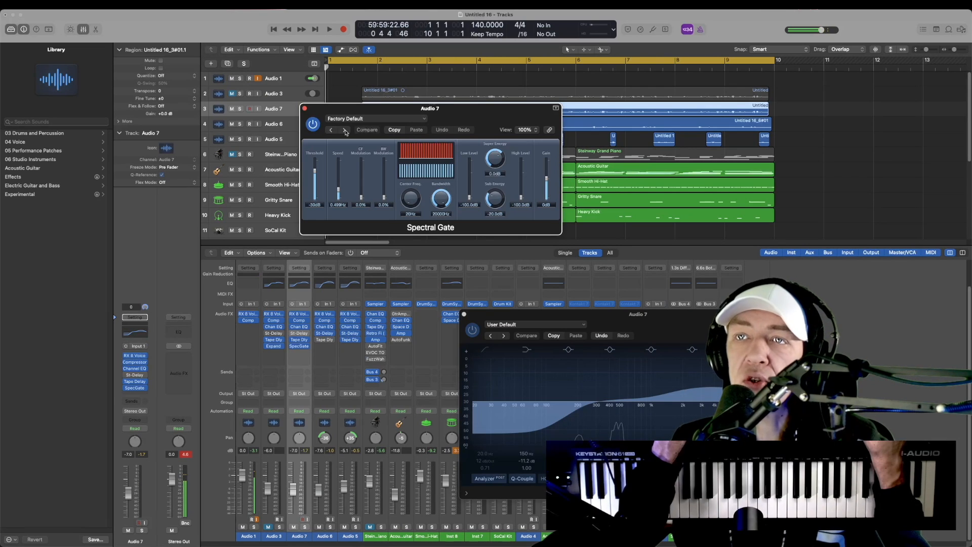
{"action": "left_click", "coordinate": [345, 130]}
{"action": "key", "text": "space"}
{"action": "key", "text": "s"}
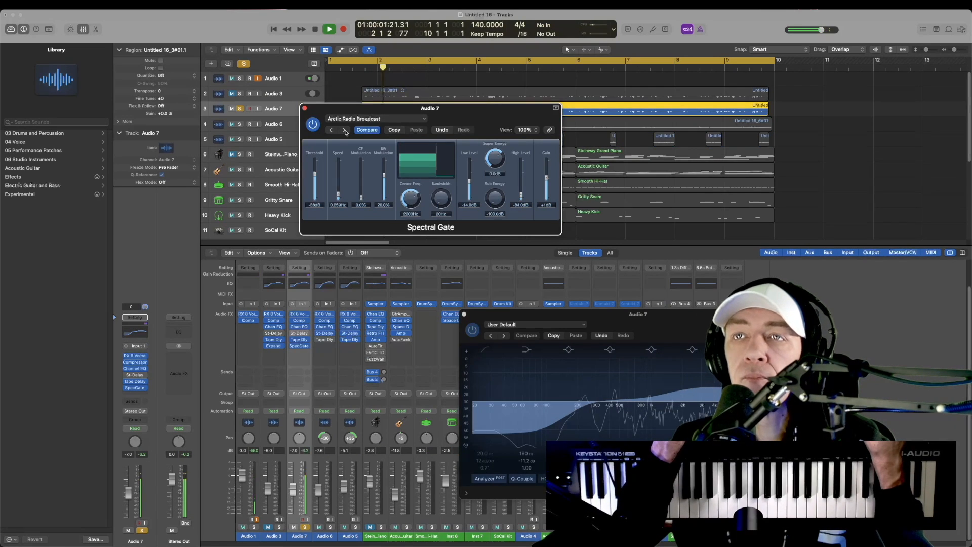
Step: Audition the Spectral Gate presets Dark Super Energy, Pure Super Energy, Spectrality and Super Modulation, stopping playback and unsoloing Audio 7 when done
{"action": "left_click", "coordinate": [345, 130]}
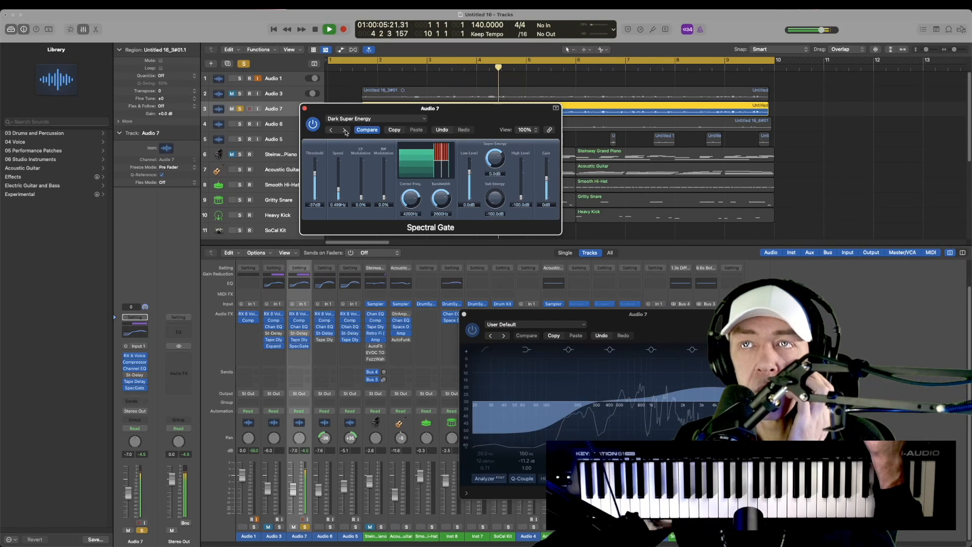
{"action": "left_click", "coordinate": [344, 130]}
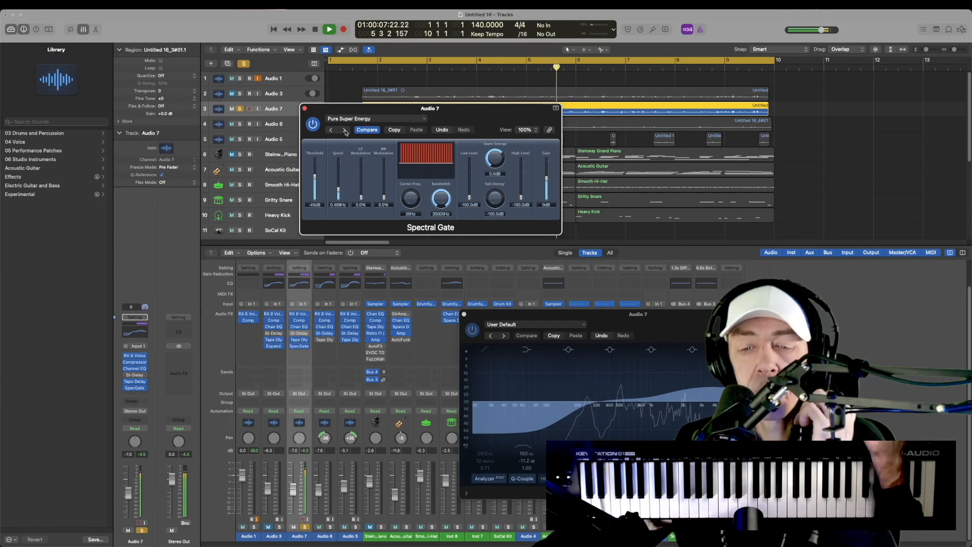
{"action": "left_click", "coordinate": [345, 131]}
{"action": "left_click", "coordinate": [345, 131]}
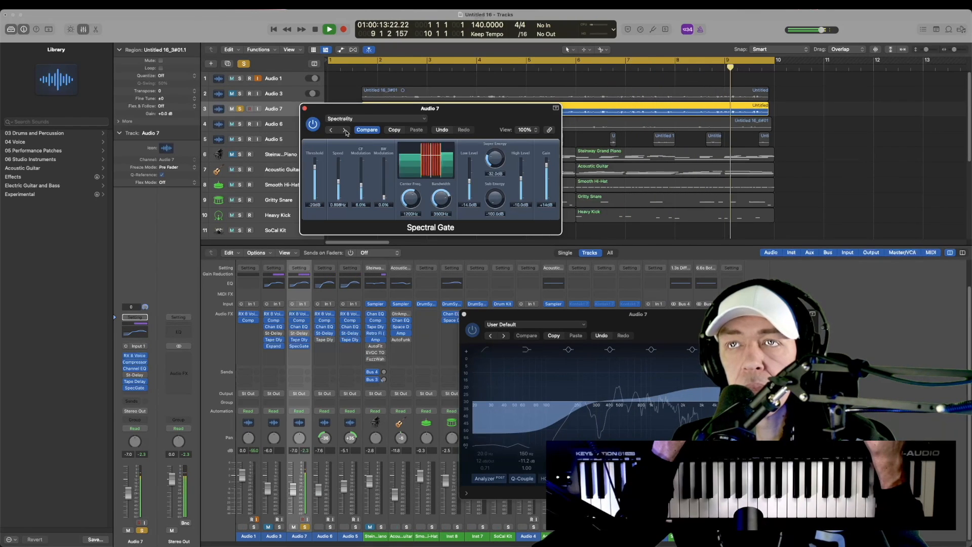
{"action": "left_click", "coordinate": [345, 130]}
{"action": "key", "text": "space"}
{"action": "left_click", "coordinate": [240, 109]}
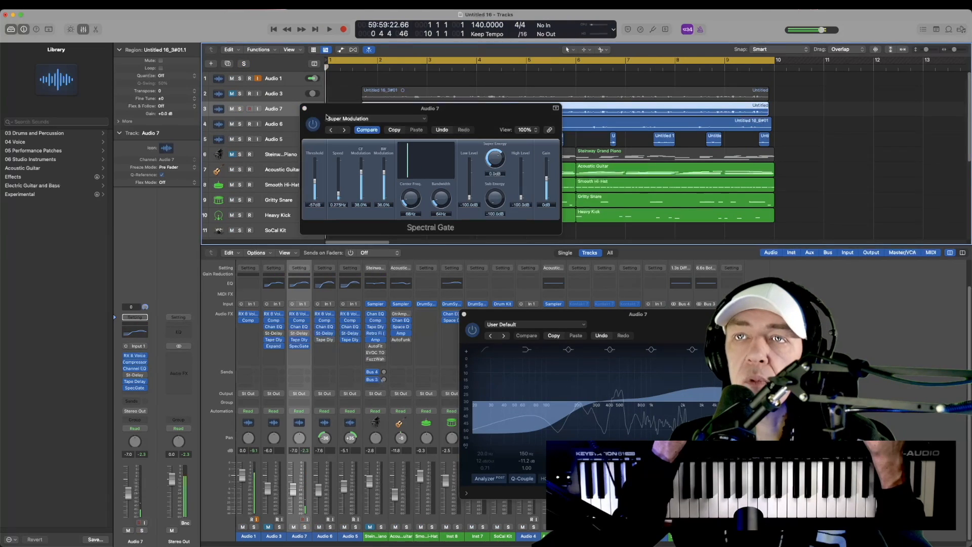
{"action": "left_click_drag", "start_coordinate": [331, 111], "coordinate": [495, 242]}
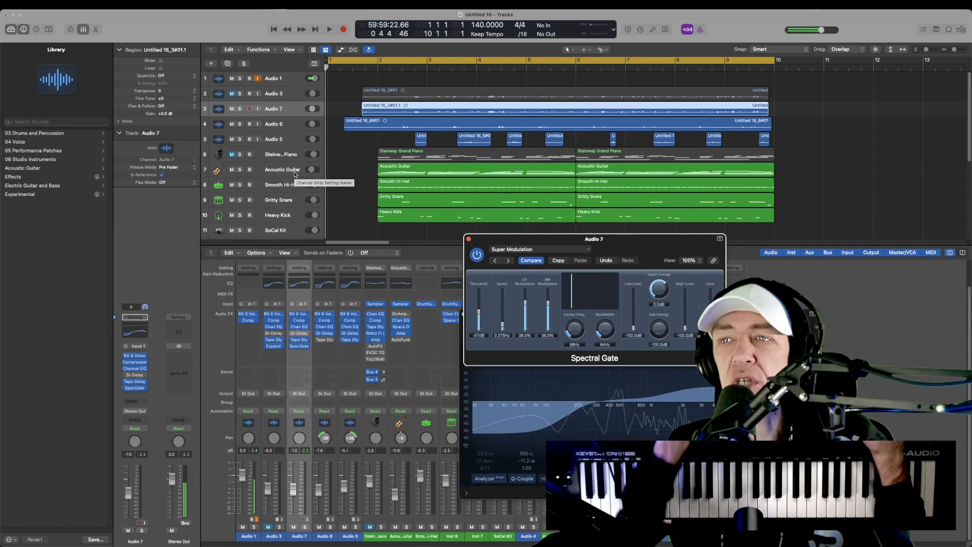
{"action": "left_click", "coordinate": [300, 349]}
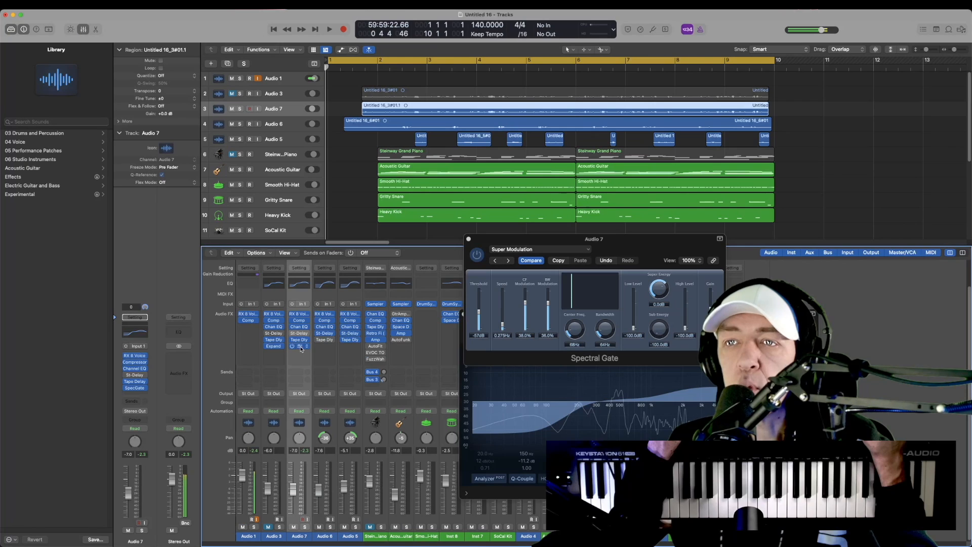
Step: Move the Spectral Gate from Audio 7 to the Acoustic Guitar channel and audition its Pure Super Energy, Spectral Shadow and Spectrality presets during playback
{"action": "left_click_drag", "start_coordinate": [335, 350], "coordinate": [398, 360]}
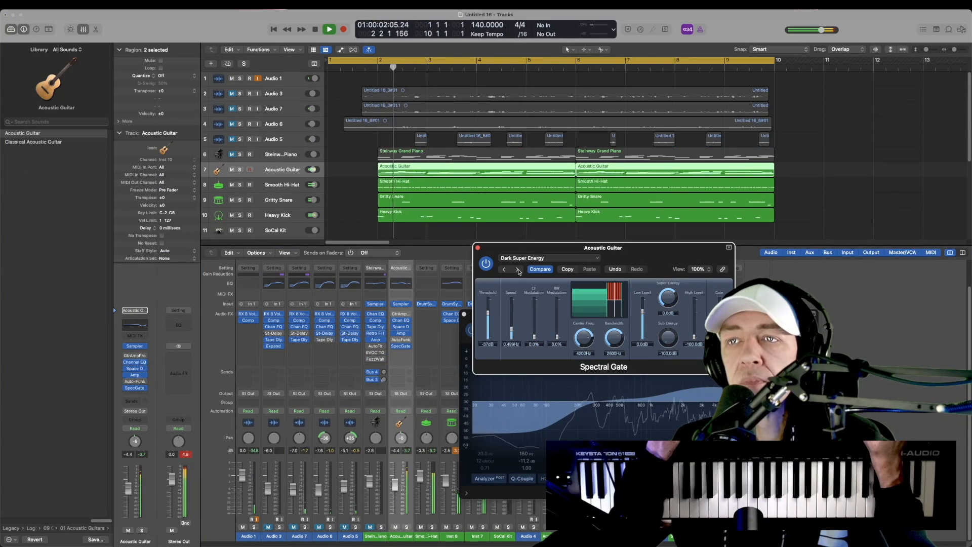
{"action": "left_click", "coordinate": [519, 271]}
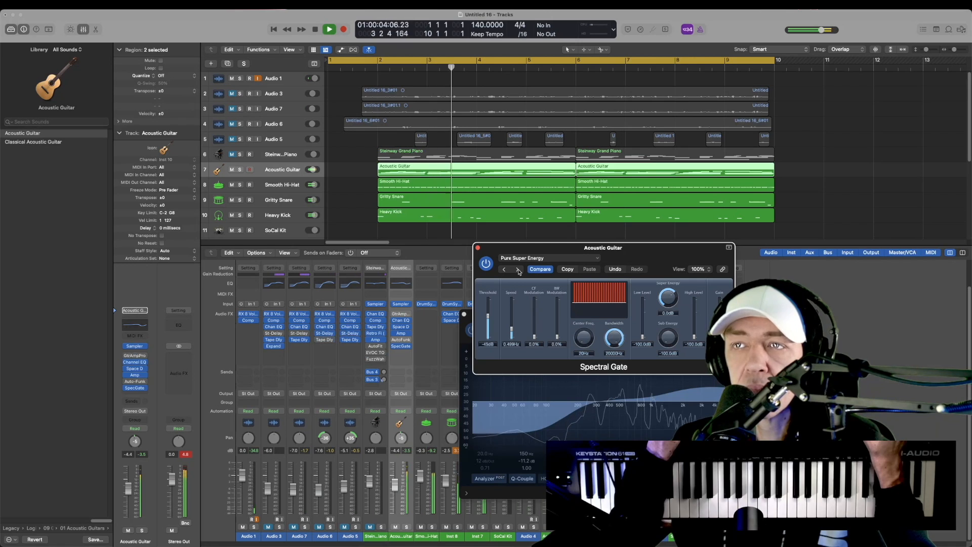
{"action": "left_click", "coordinate": [518, 271]}
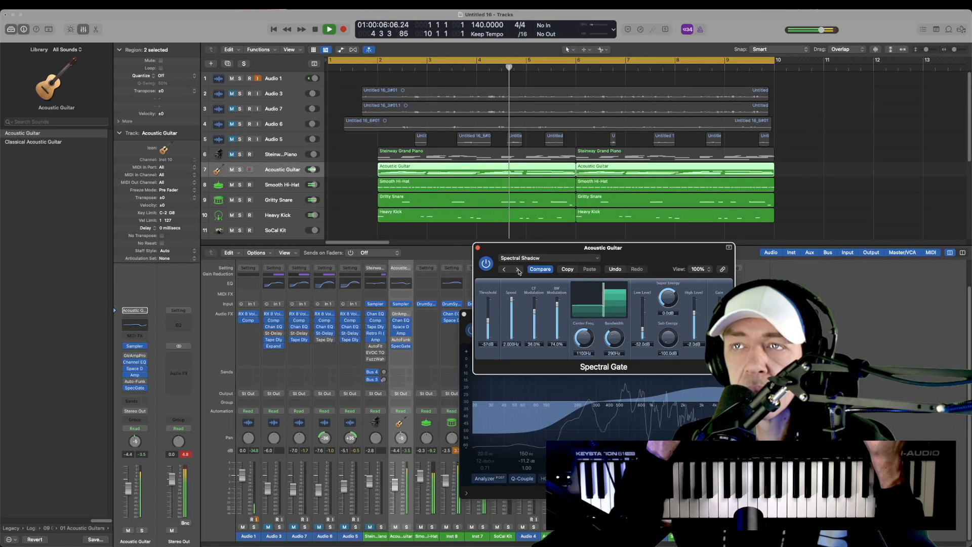
{"action": "left_click", "coordinate": [518, 271]}
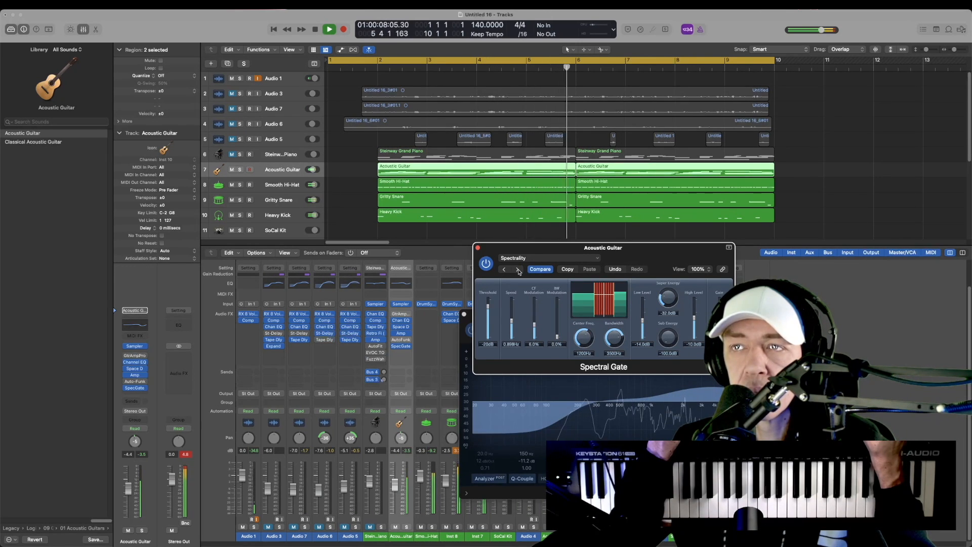
Step: Audition the Spectral Gate presets Super Modulation, Arctic Radio Broadcast and Crunchy Bandpass on Acoustic Guitar, stopping playback when done
{"action": "left_click", "coordinate": [519, 271]}
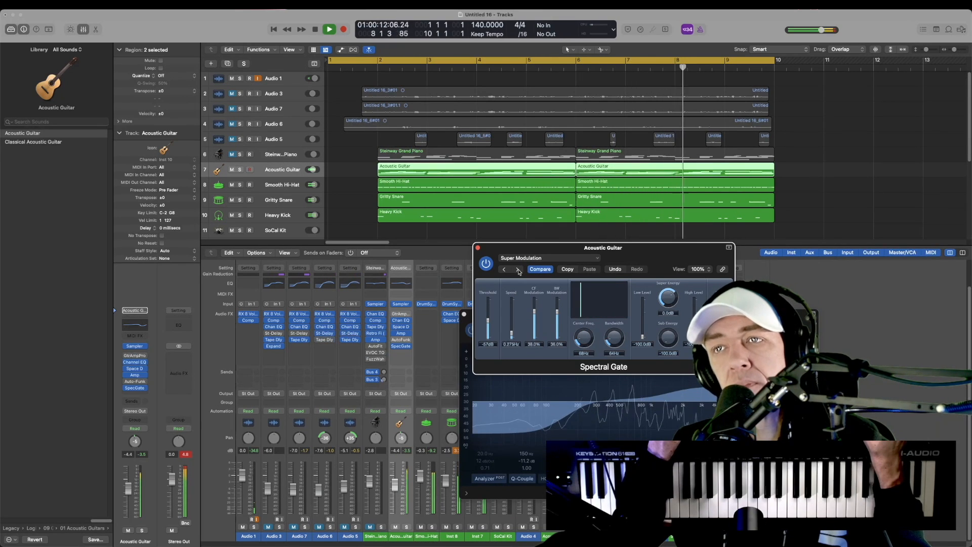
{"action": "left_click", "coordinate": [519, 271]}
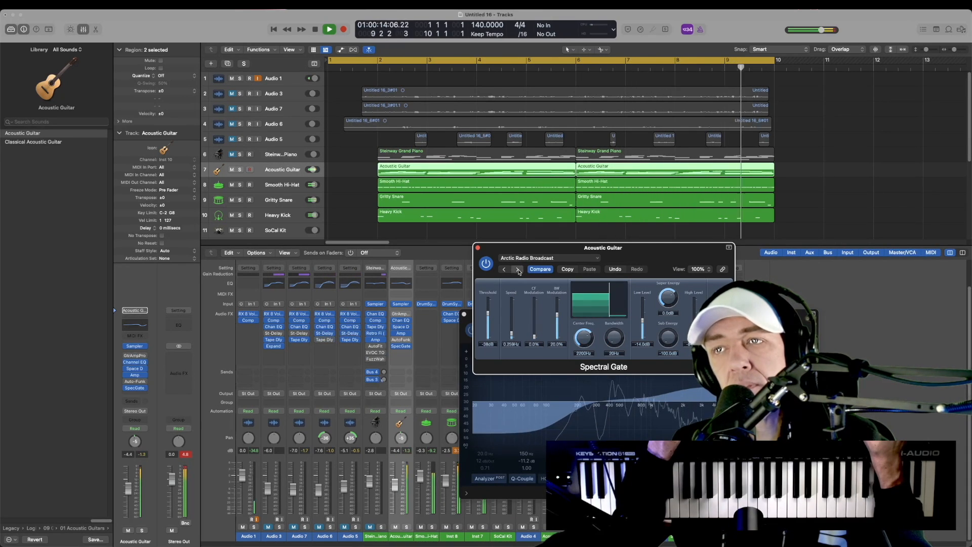
{"action": "left_click", "coordinate": [519, 271]}
{"action": "key", "text": "space"}
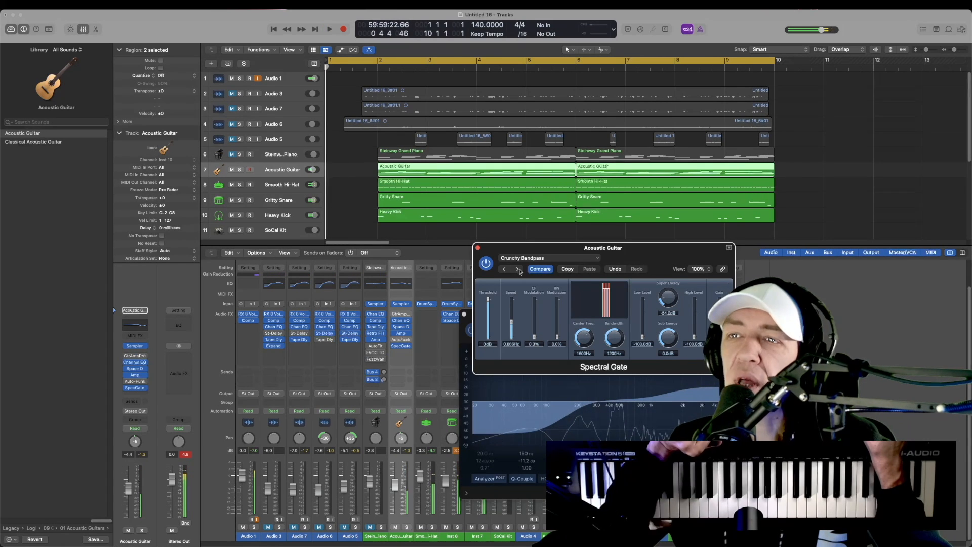
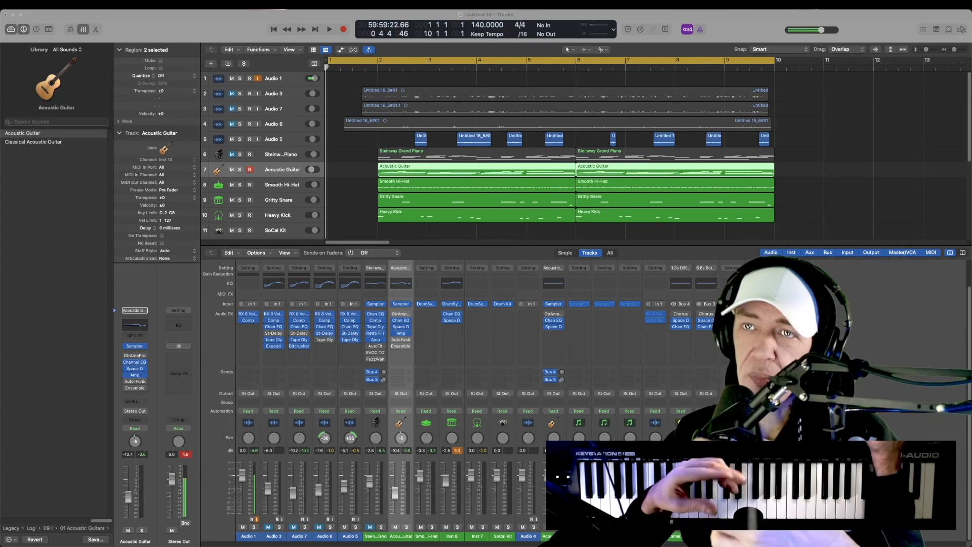
Step: Load the Ensemble modulation effect in the last effect slot of the Acoustic Guitar channel, bypass it and start playback
{"action": "left_click", "coordinate": [144, 390]}
{"action": "mouse_move", "coordinate": [176, 489]}
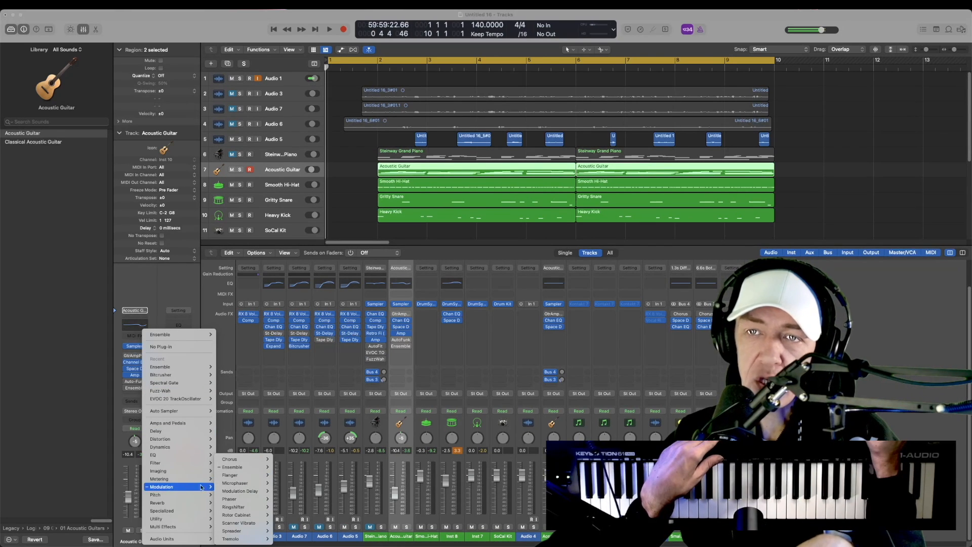
{"action": "mouse_move", "coordinate": [238, 467]}
{"action": "left_click", "coordinate": [289, 467]}
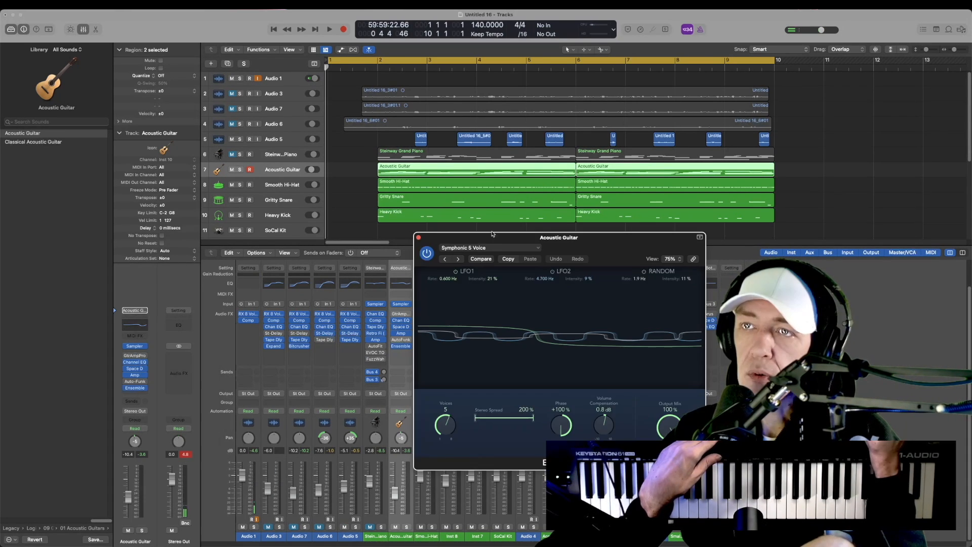
{"action": "left_click", "coordinate": [430, 257]}
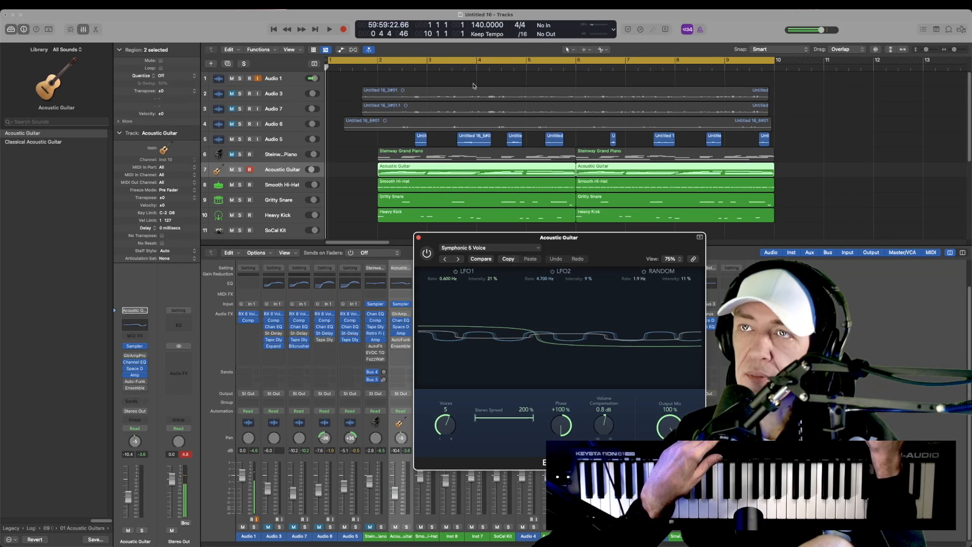
{"action": "key", "text": "space"}
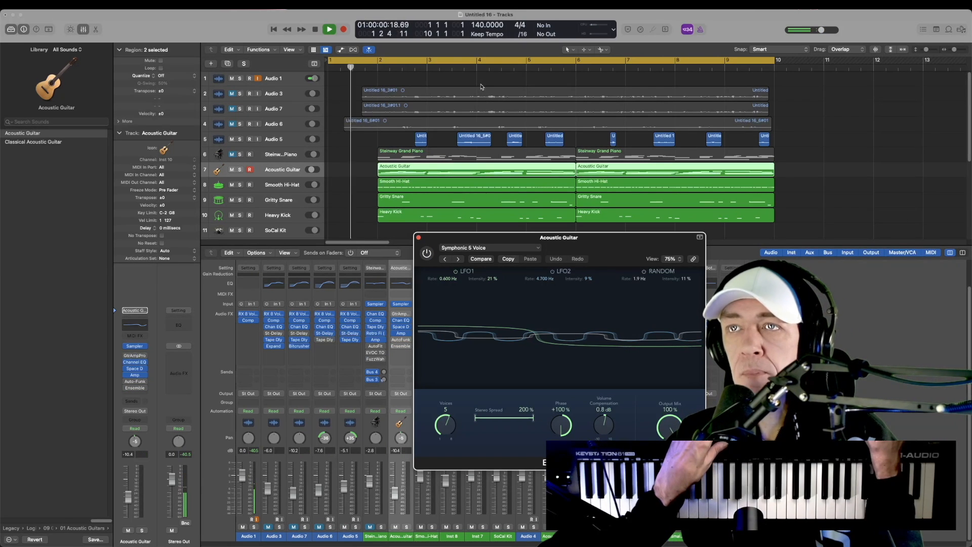
Step: Turn on the Ensemble effect on the Acoustic Guitar track and audition presets including Vintage Dimension, Backing Group and Doubler during playback
{"action": "left_click", "coordinate": [427, 255]}
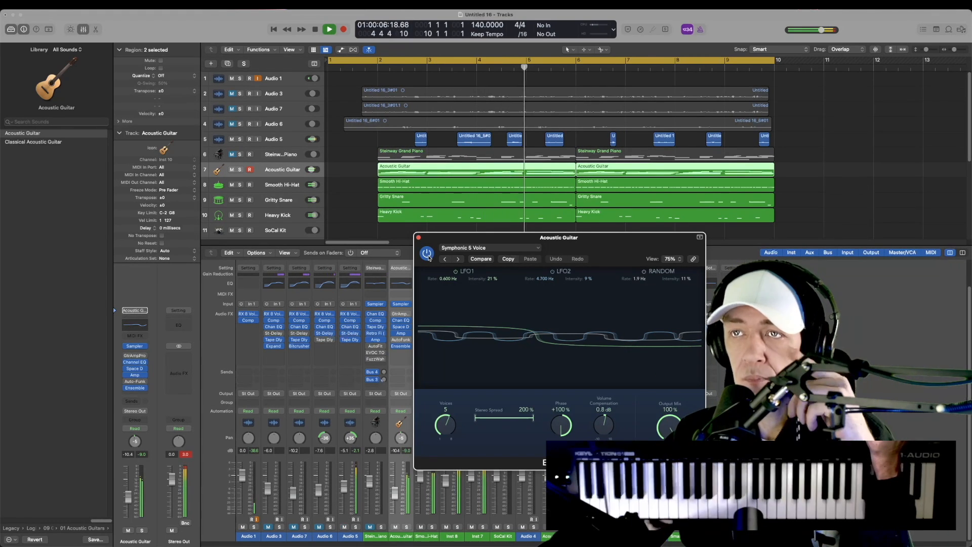
{"action": "left_click", "coordinate": [459, 260]}
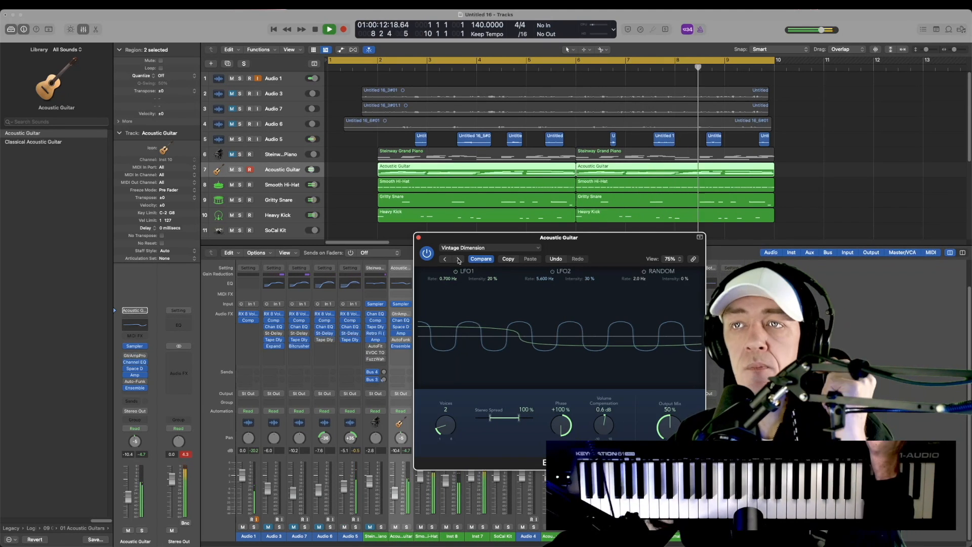
{"action": "left_click", "coordinate": [459, 259]}
{"action": "left_click", "coordinate": [459, 259]}
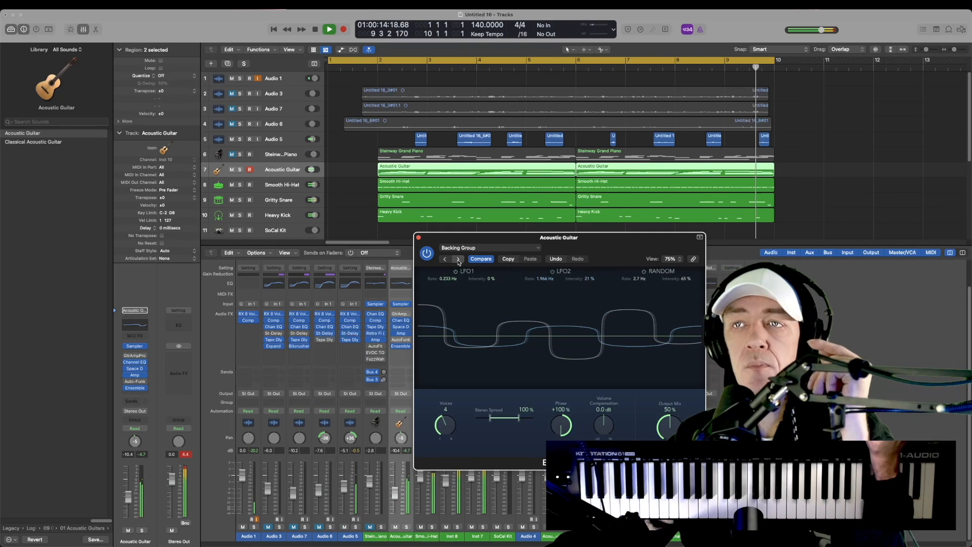
{"action": "key", "text": "space"}
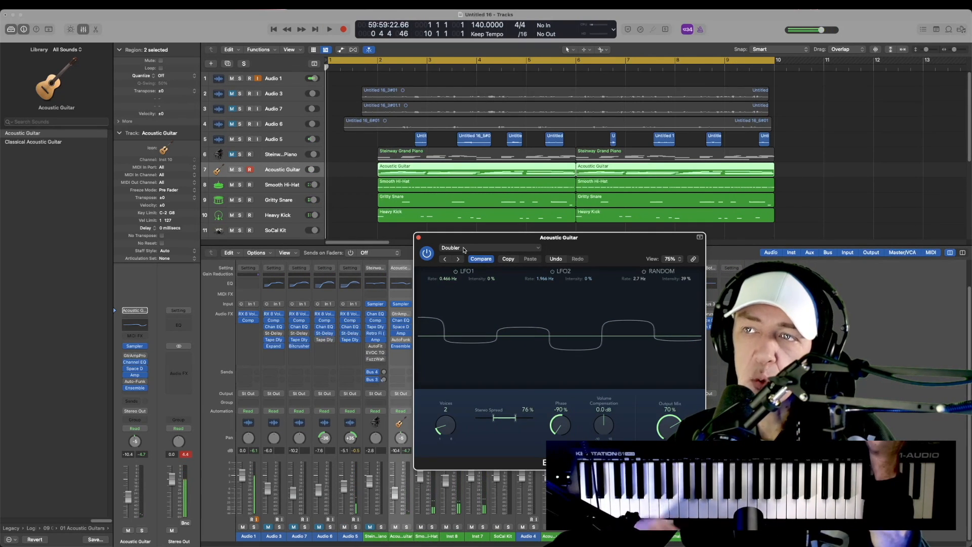
{"action": "left_click", "coordinate": [464, 249]}
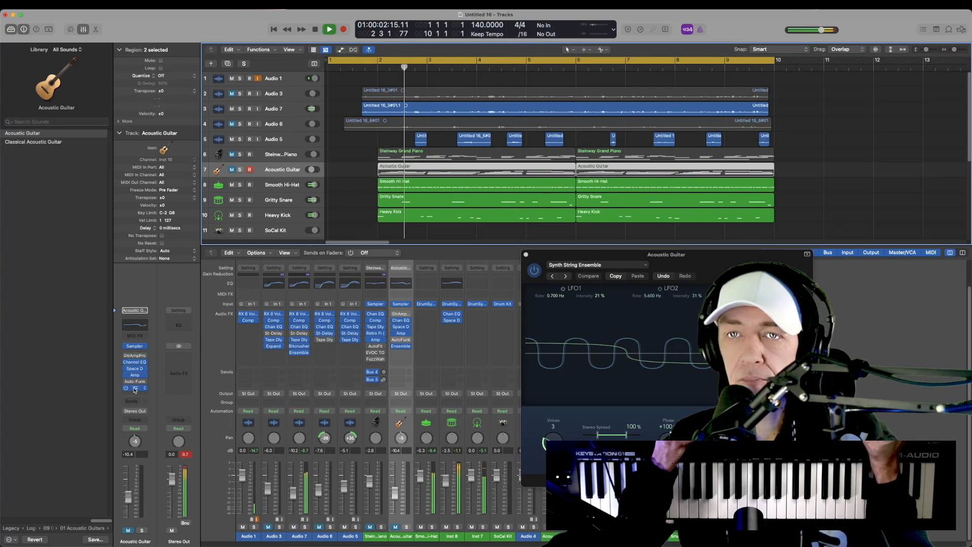
{"action": "left_click", "coordinate": [134, 389]}
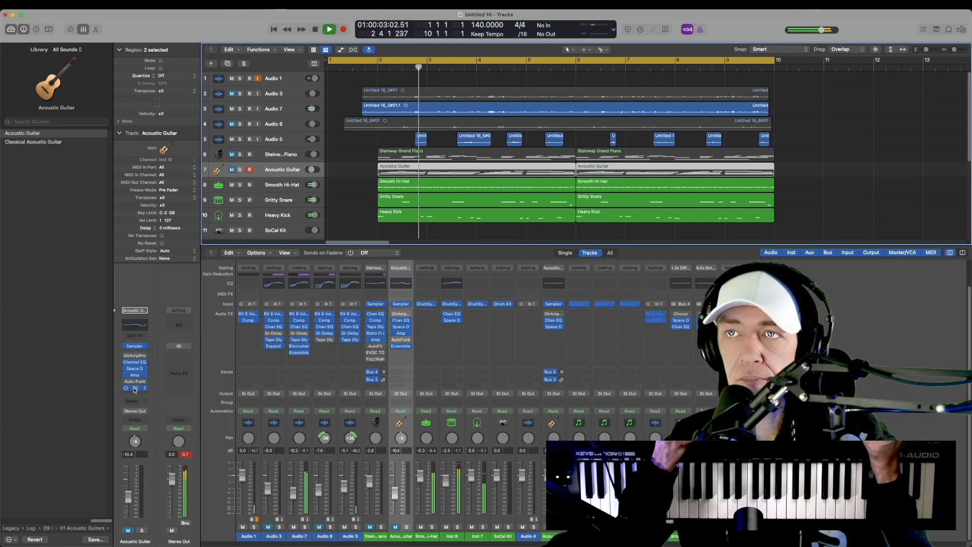
Step: Open the Ensemble effect on the Audio 7 track and step through Backing Group and Doubler to the Rich Modulation preset during playback
{"action": "left_click", "coordinate": [291, 109]}
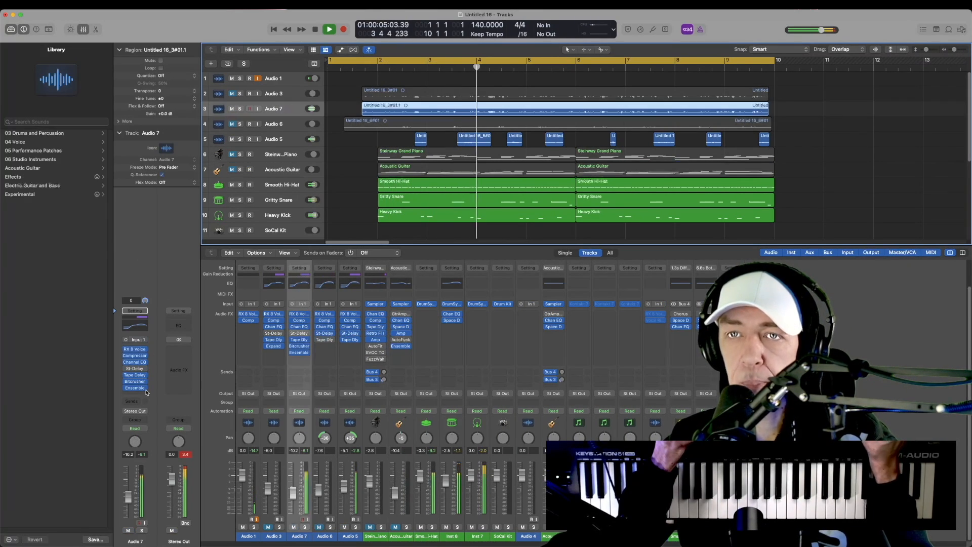
{"action": "left_click", "coordinate": [135, 388]}
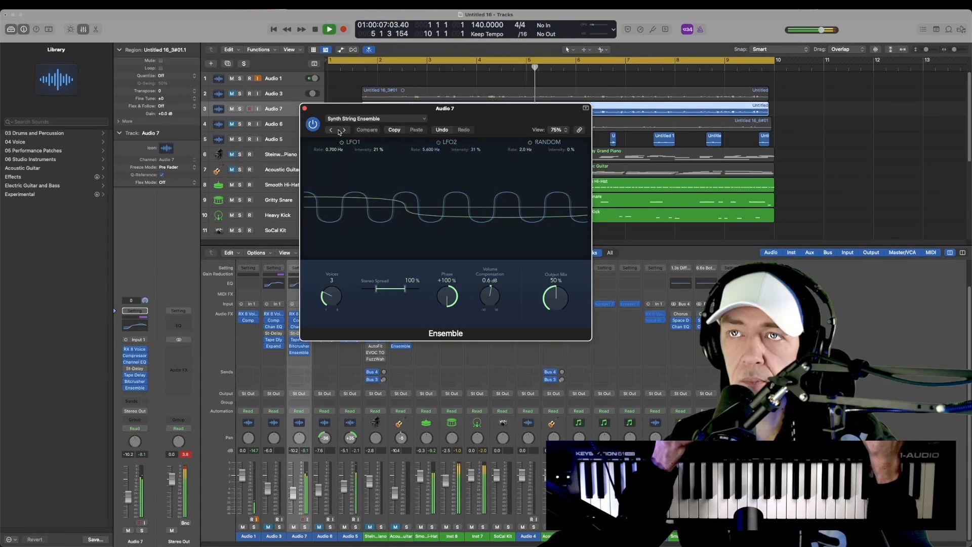
{"action": "left_click", "coordinate": [344, 130]}
{"action": "left_click", "coordinate": [345, 130]}
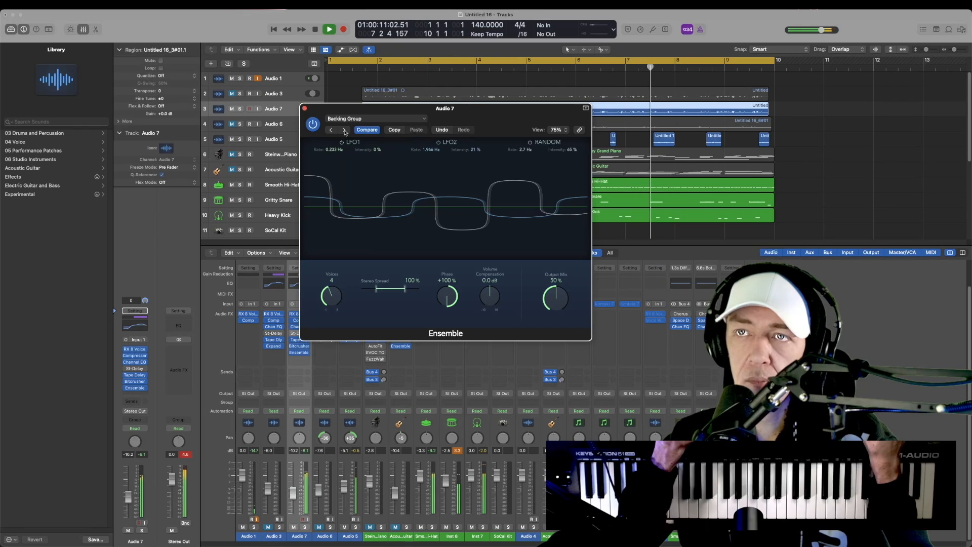
{"action": "left_click", "coordinate": [344, 130]}
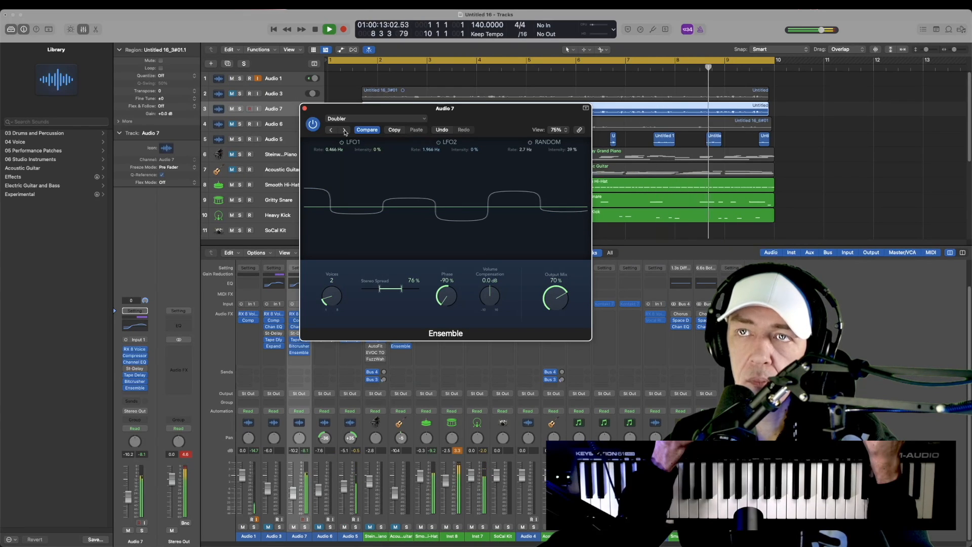
{"action": "left_click", "coordinate": [344, 130]}
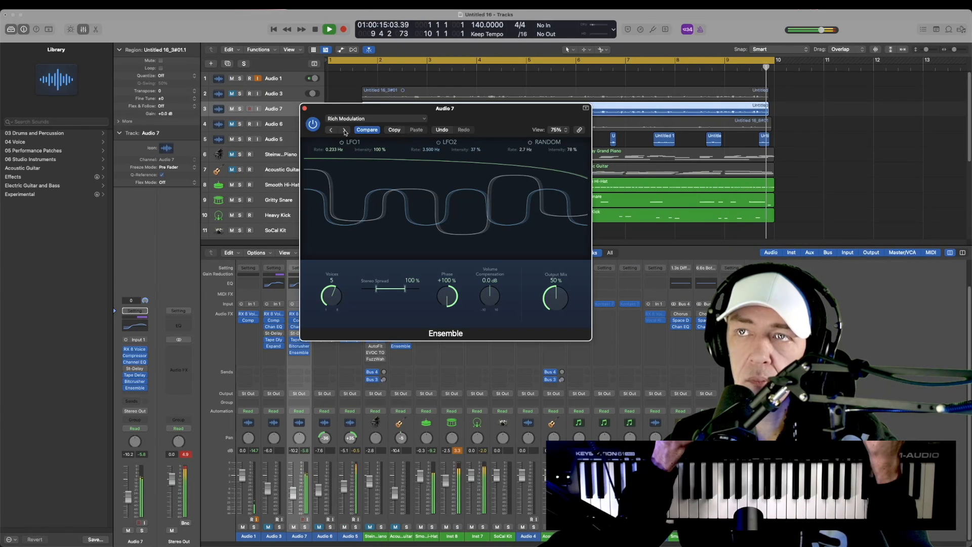
{"action": "key", "text": "space"}
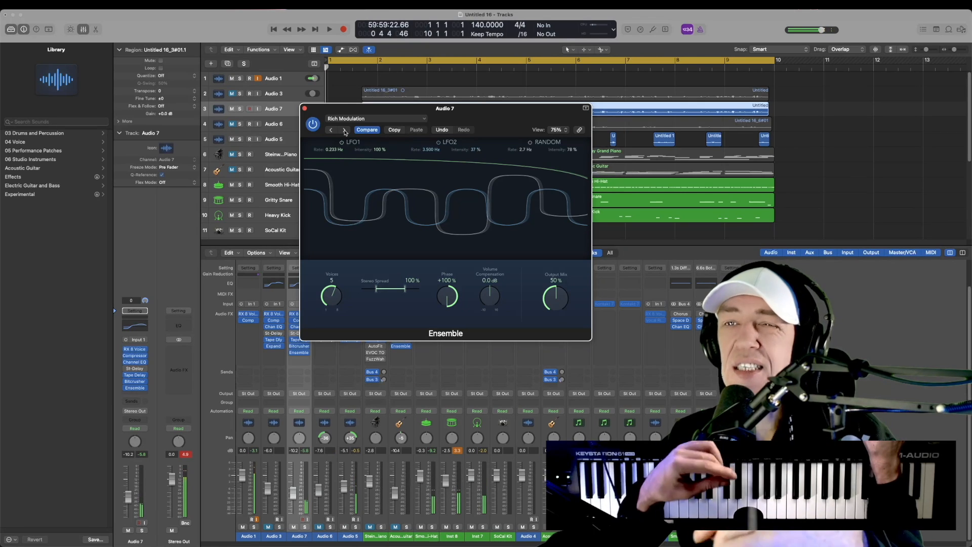
Step: Unmute the Steinway Grand Piano track and audition Audio 7's Ensemble presets from Screen Door to Symphonic 5 Voice against it
{"action": "left_click_drag", "start_coordinate": [343, 113], "coordinate": [647, 271]}
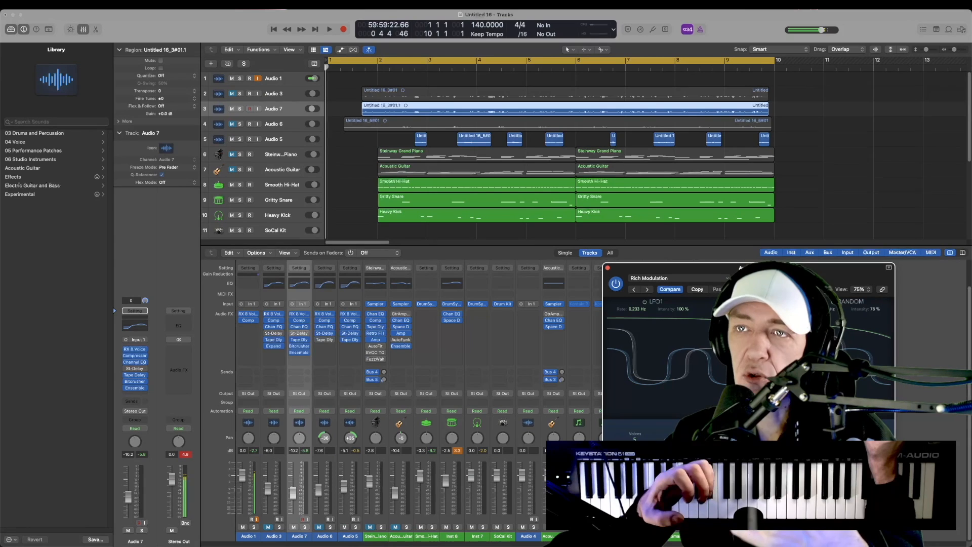
{"action": "left_click", "coordinate": [235, 161]}
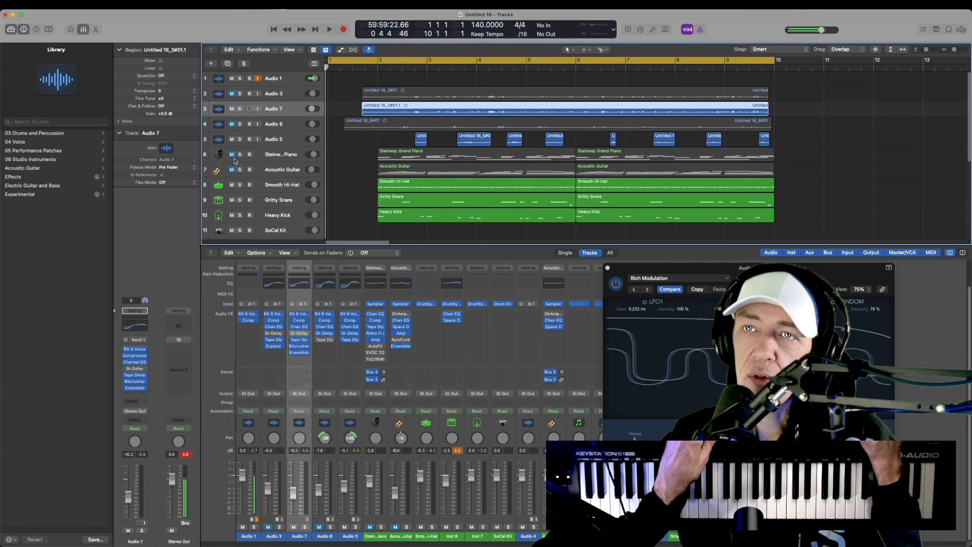
{"action": "left_click", "coordinate": [233, 154]}
{"action": "key", "text": "space"}
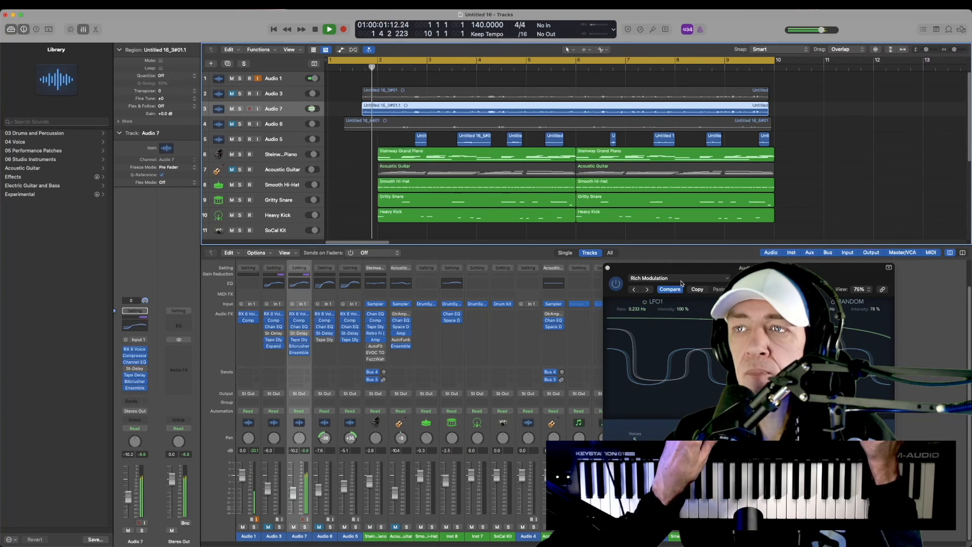
{"action": "left_click", "coordinate": [647, 289]}
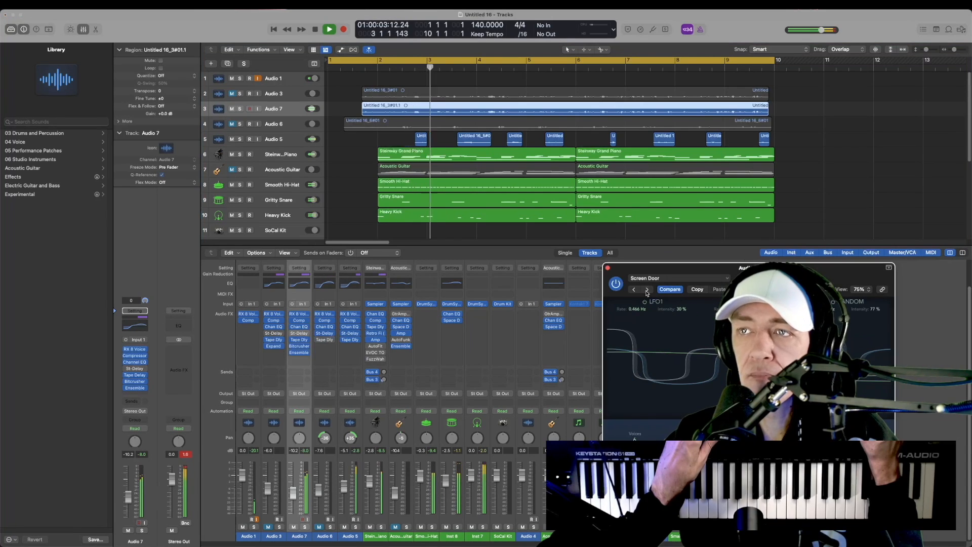
{"action": "left_click", "coordinate": [646, 290]}
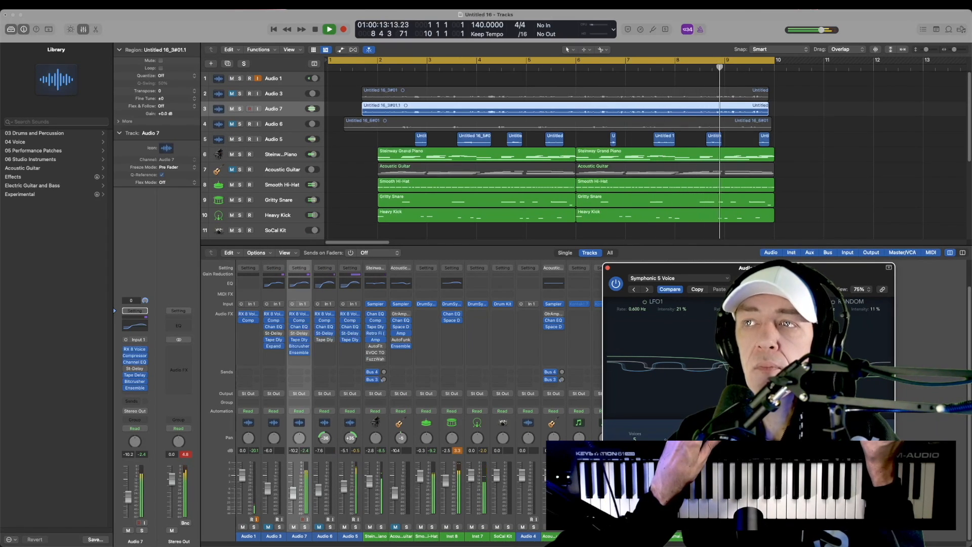
{"action": "key", "text": "space"}
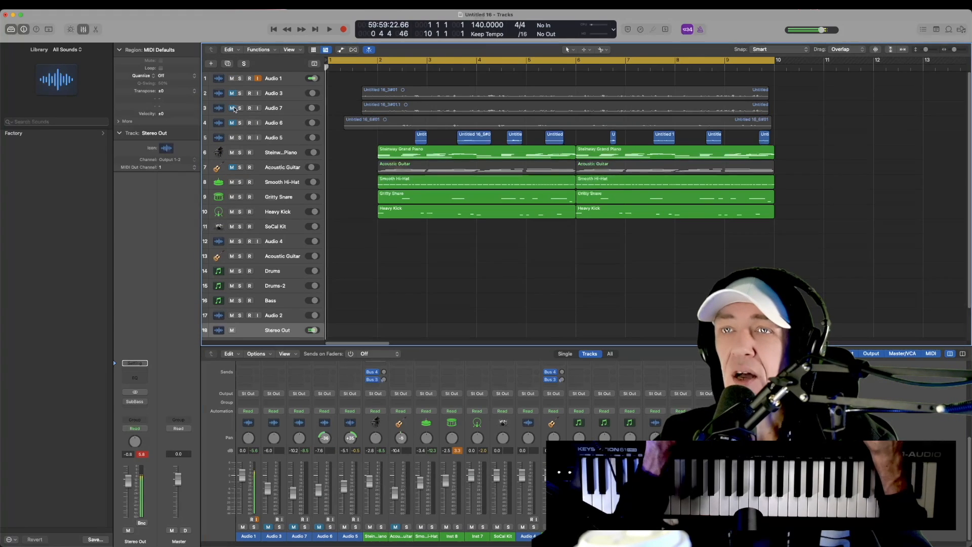
Step: Open SubBass on the Stereo Out channel and compare the mix with it on and off during playback, leaving it enabled
{"action": "left_click", "coordinate": [395, 226]}
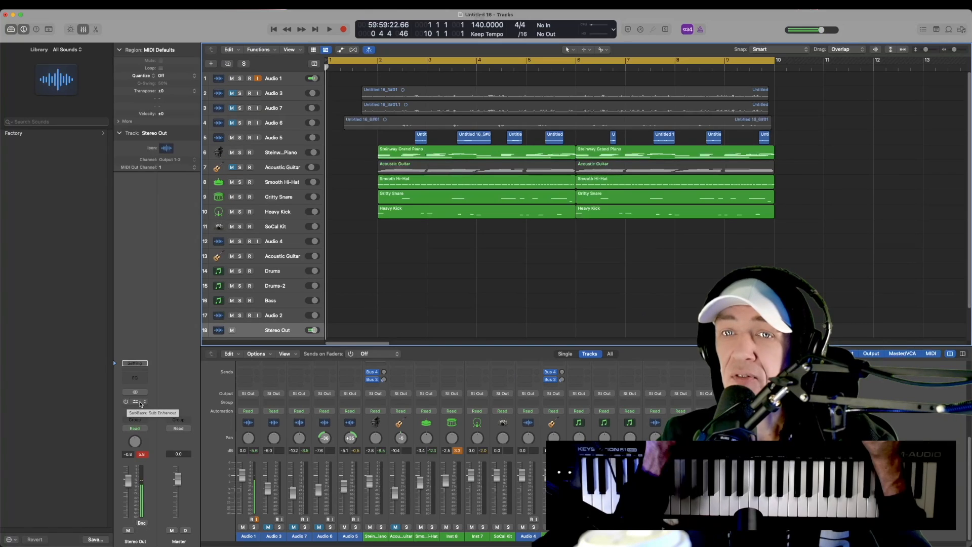
{"action": "left_click", "coordinate": [140, 403]}
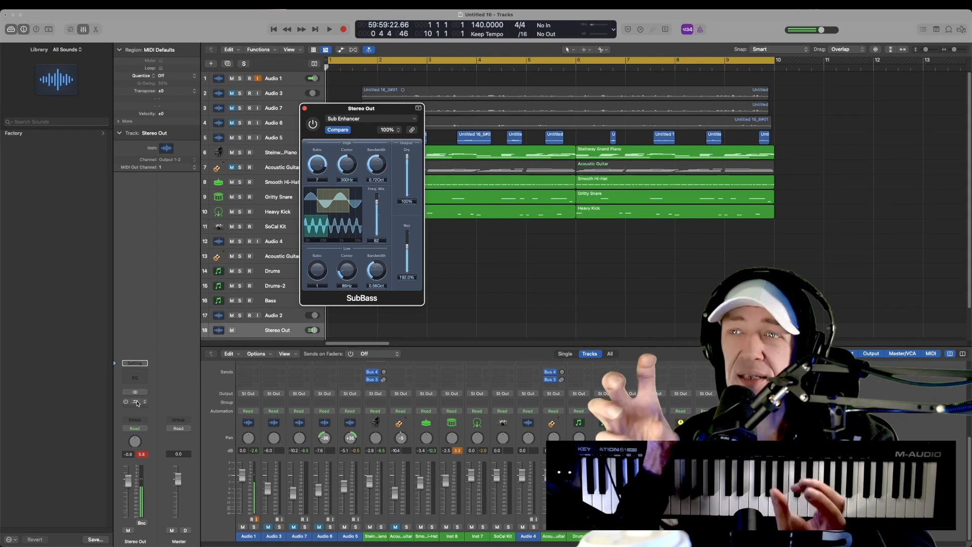
{"action": "key", "text": "space"}
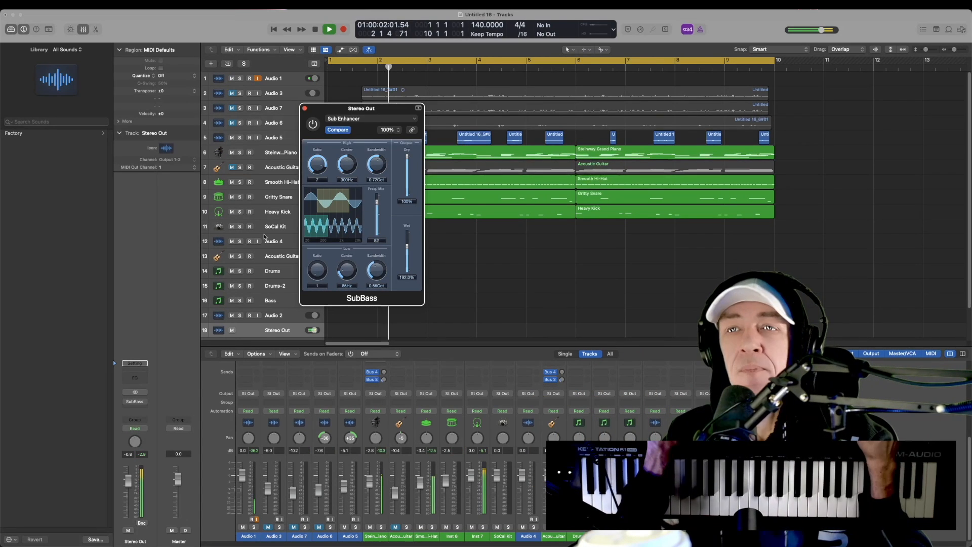
{"action": "left_click", "coordinate": [313, 126]}
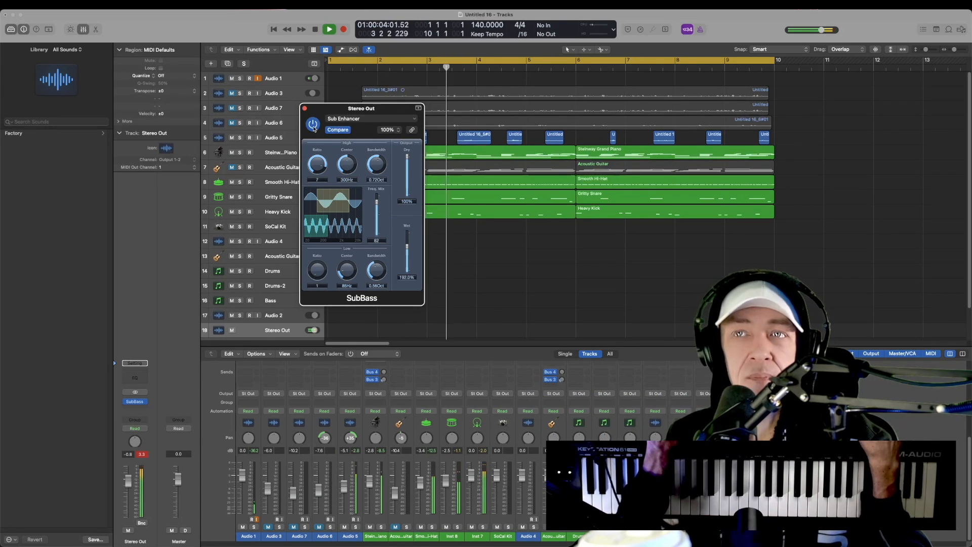
{"action": "left_click", "coordinate": [313, 125]}
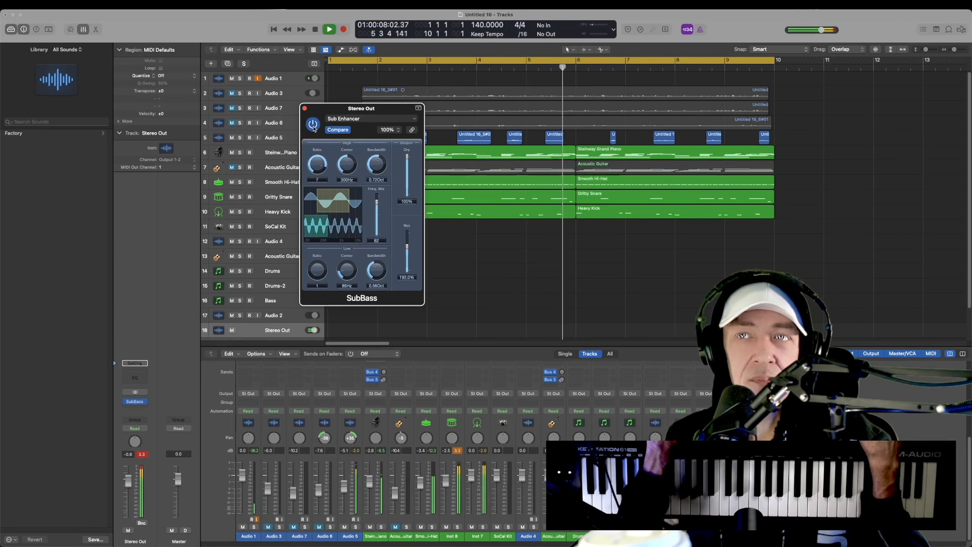
{"action": "left_click", "coordinate": [314, 125]}
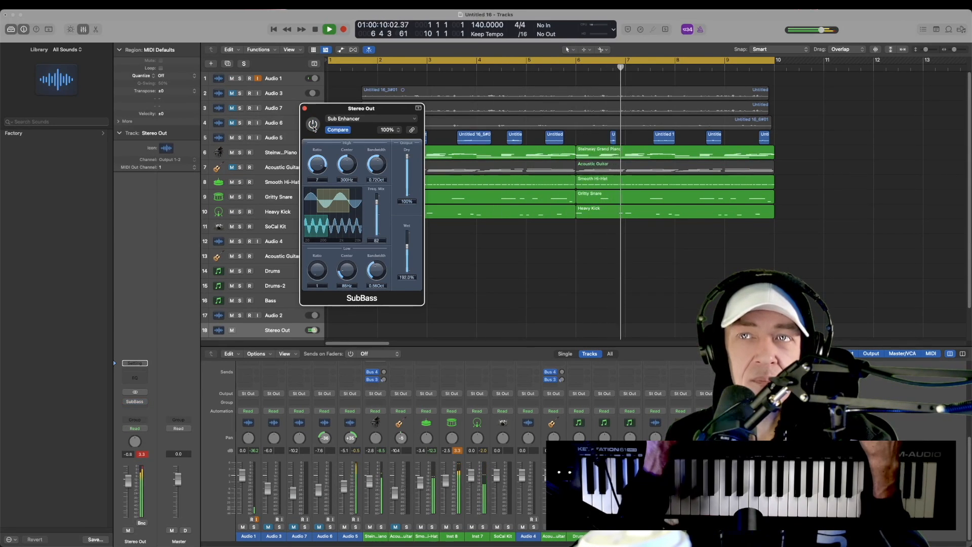
{"action": "left_click", "coordinate": [313, 125]}
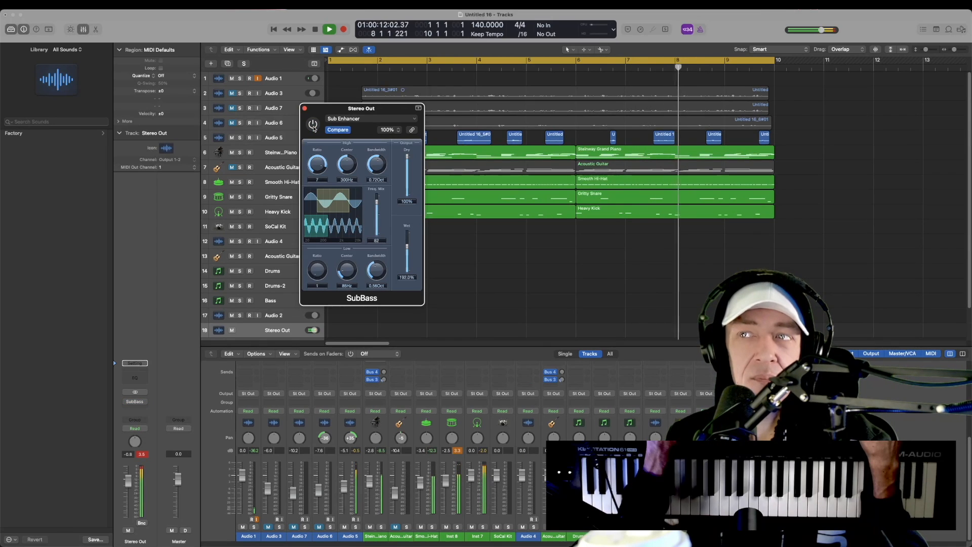
{"action": "left_click", "coordinate": [313, 125]}
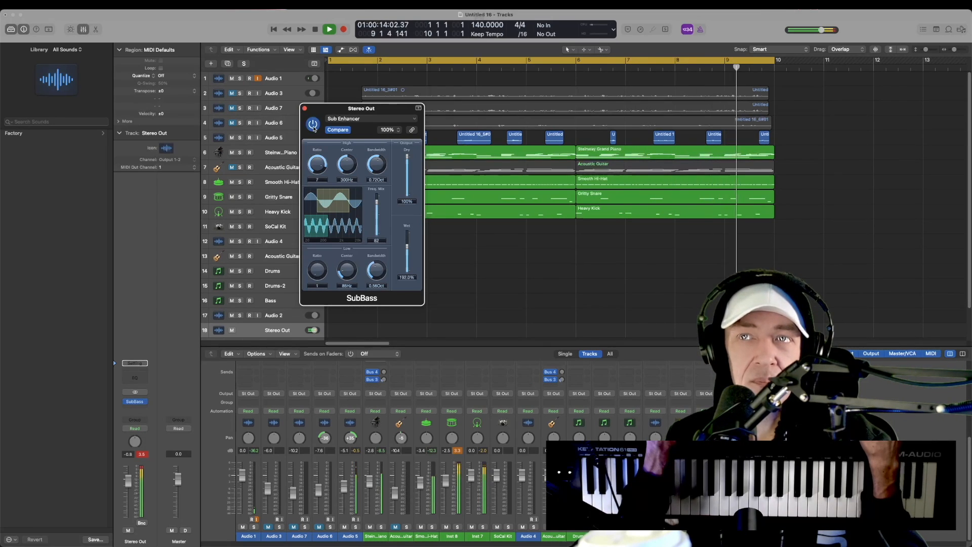
{"action": "key", "text": "space"}
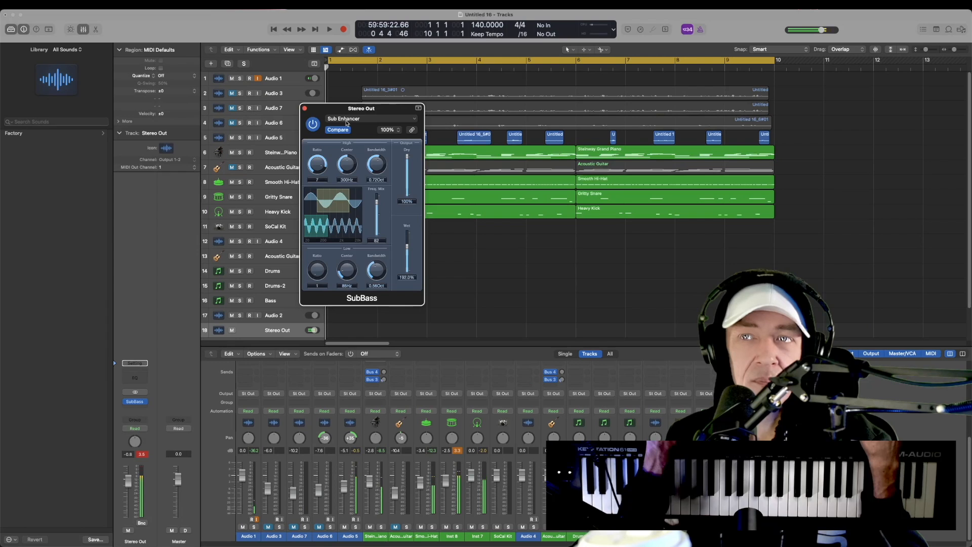
Step: Audition the SubBass presets Bass Booster, Below The Kick and Deep Club Kick on Stereo Out, ending on Kick Warmer
{"action": "left_click", "coordinate": [346, 121]}
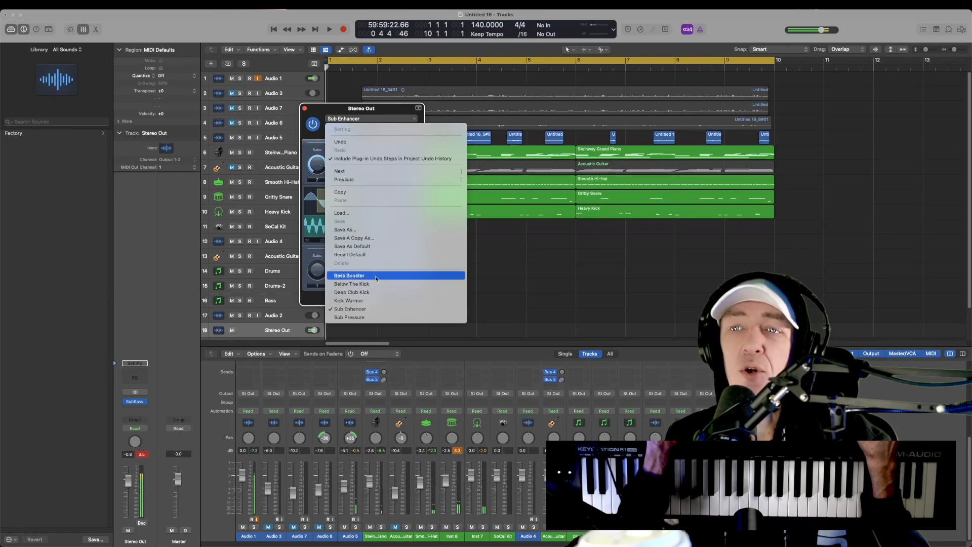
{"action": "left_click", "coordinate": [354, 275]}
{"action": "left_click", "coordinate": [351, 121]}
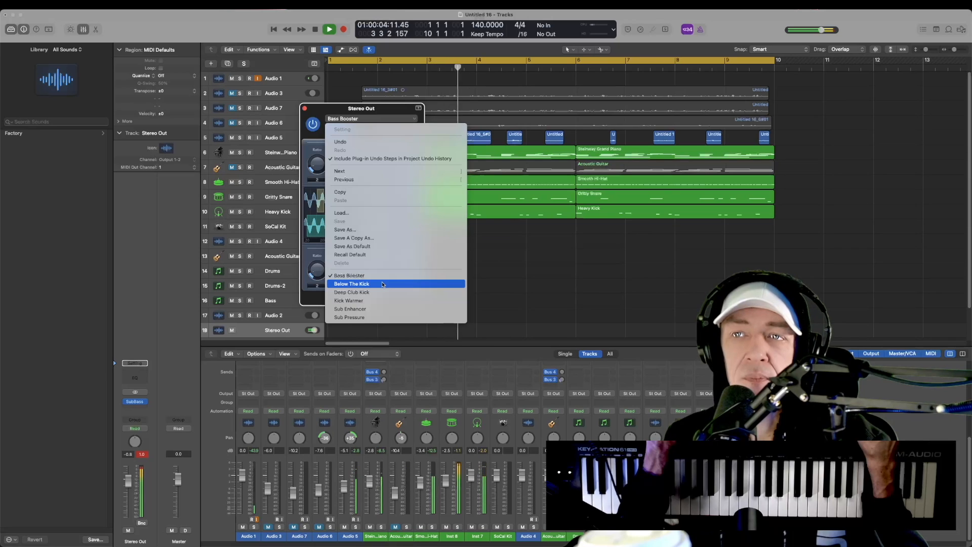
{"action": "left_click", "coordinate": [383, 284]}
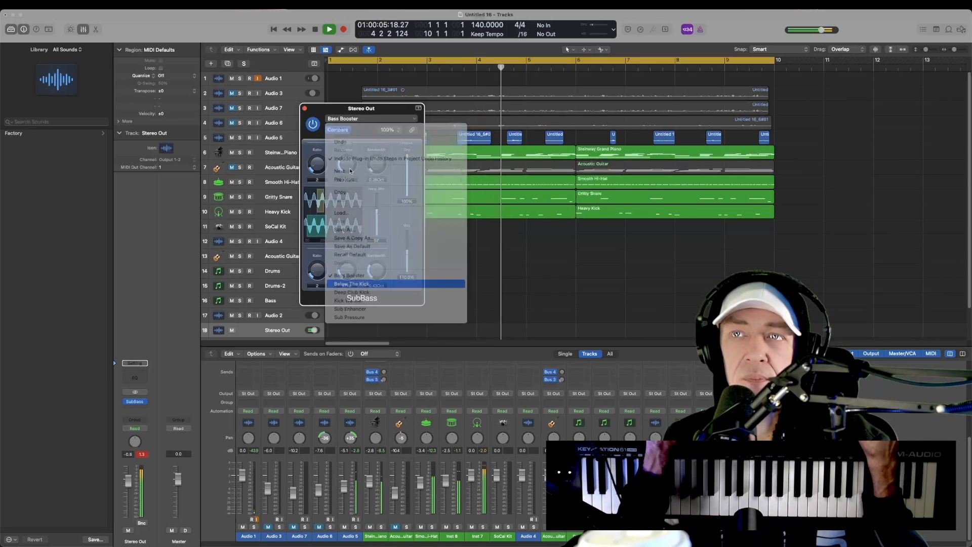
{"action": "left_click", "coordinate": [340, 120]}
{"action": "left_click", "coordinate": [363, 293]}
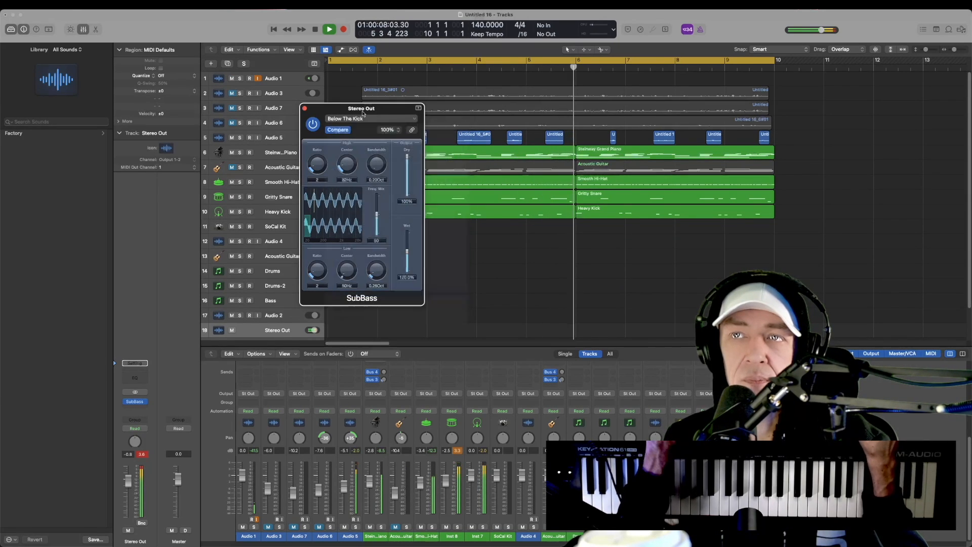
{"action": "left_click", "coordinate": [363, 118]}
{"action": "left_click", "coordinate": [375, 301]}
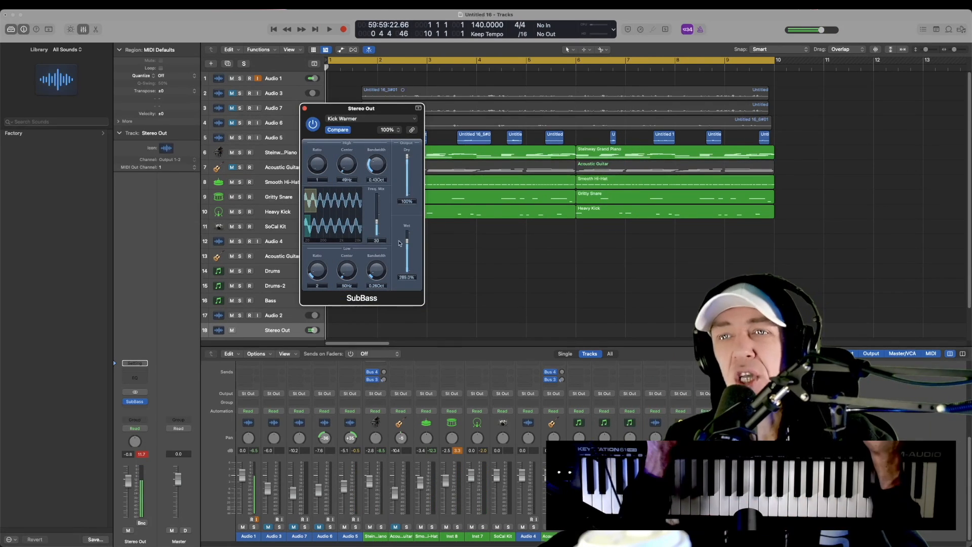
{"action": "left_click", "coordinate": [346, 119]}
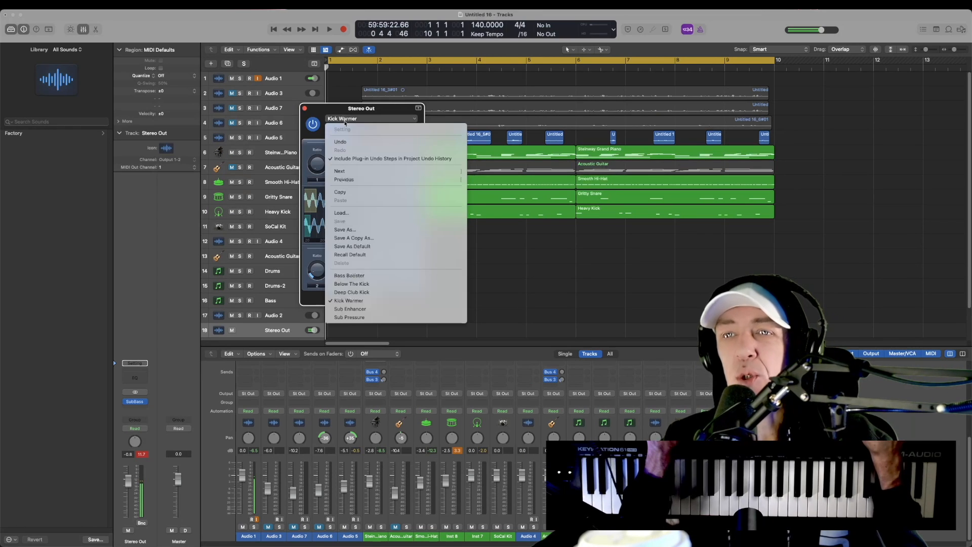
{"action": "left_click", "coordinate": [358, 113]}
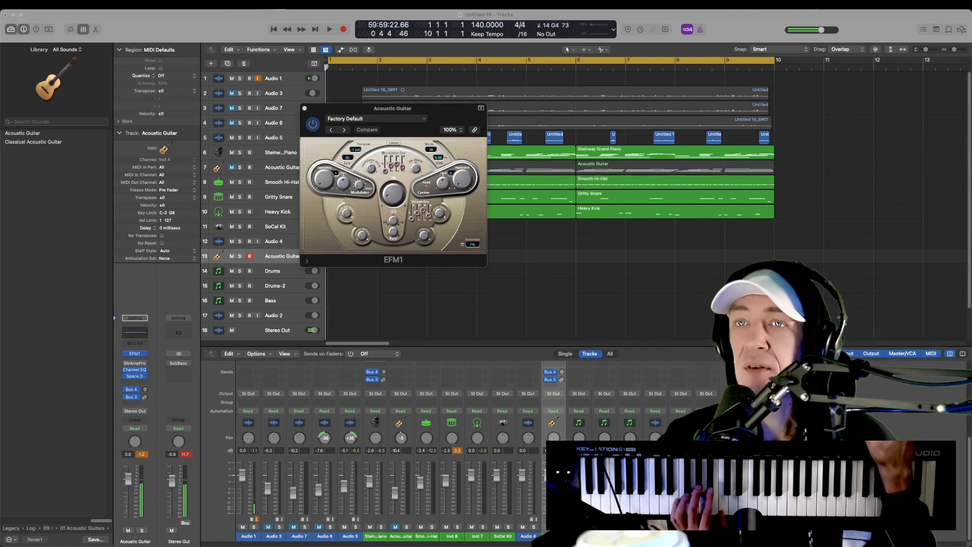
{"action": "left_click", "coordinate": [364, 119]}
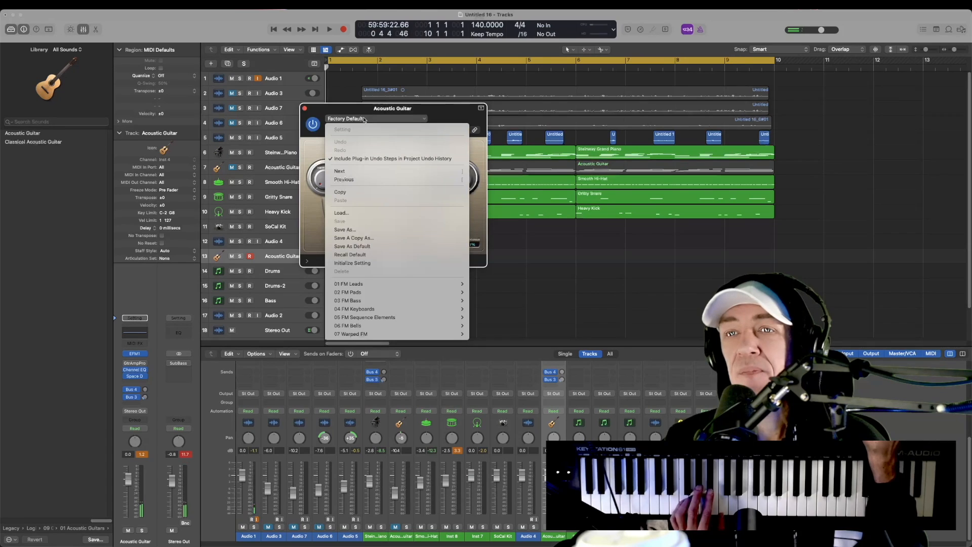
{"action": "mouse_move", "coordinate": [395, 296]}
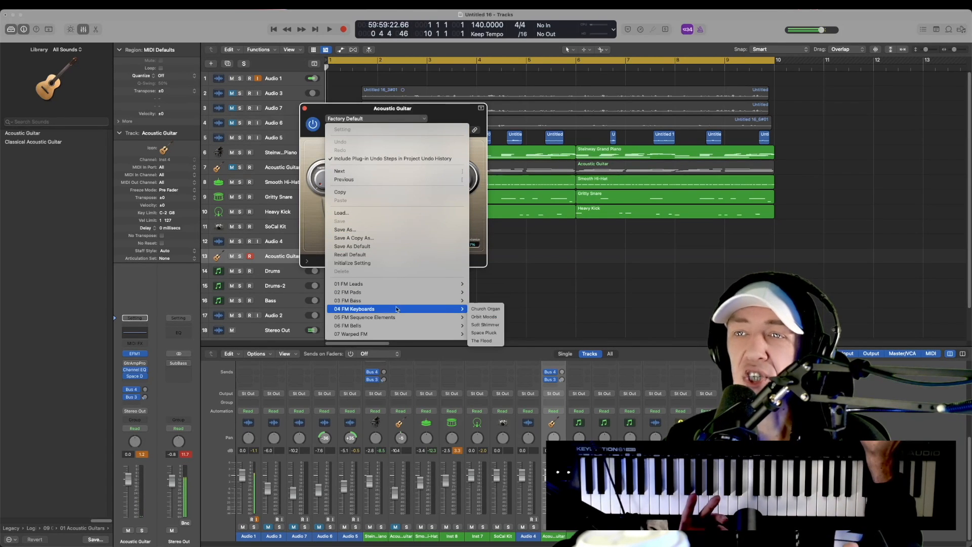
{"action": "mouse_move", "coordinate": [450, 317]}
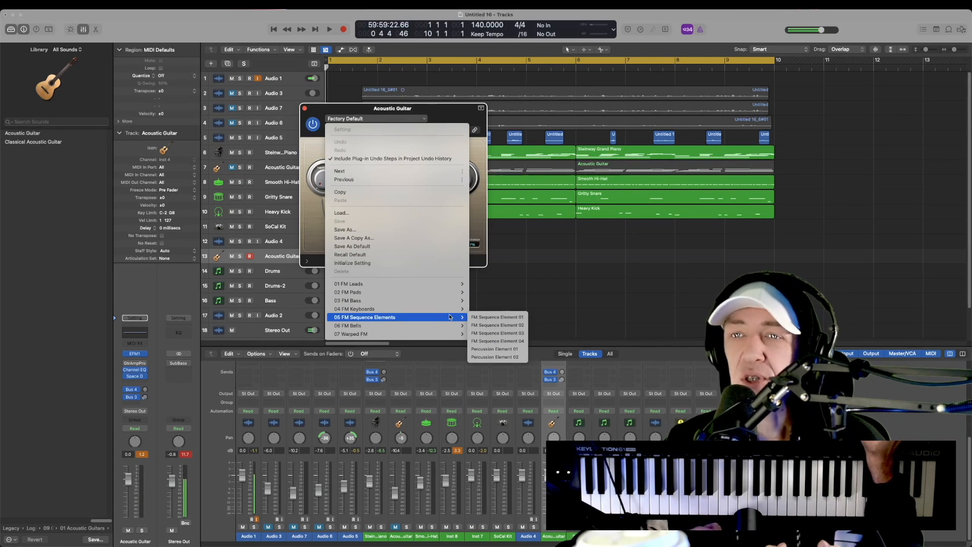
{"action": "left_click", "coordinate": [454, 118]}
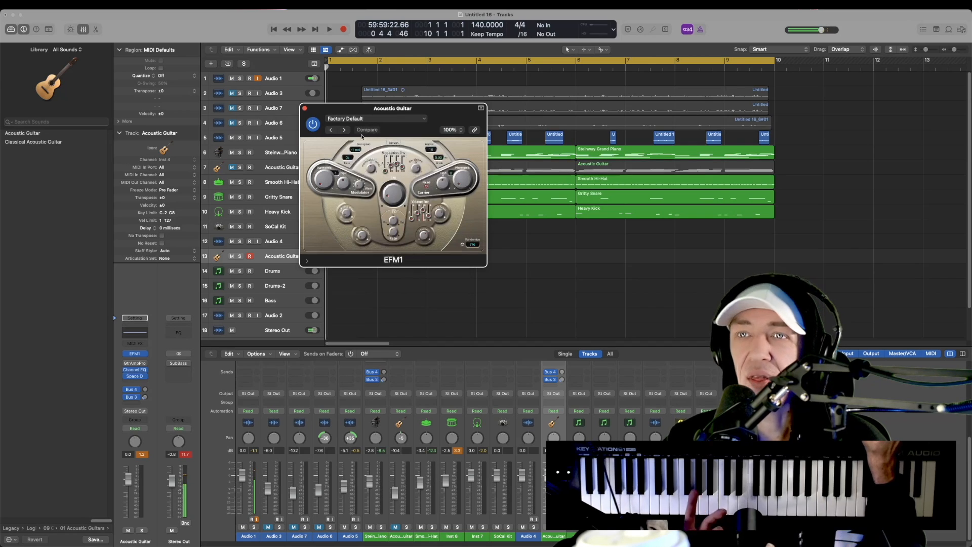
Step: Replace EFM1 with the ES E ensemble synth on the Acoustic Guitar track and close its plug-in window
{"action": "left_click", "coordinate": [143, 355]}
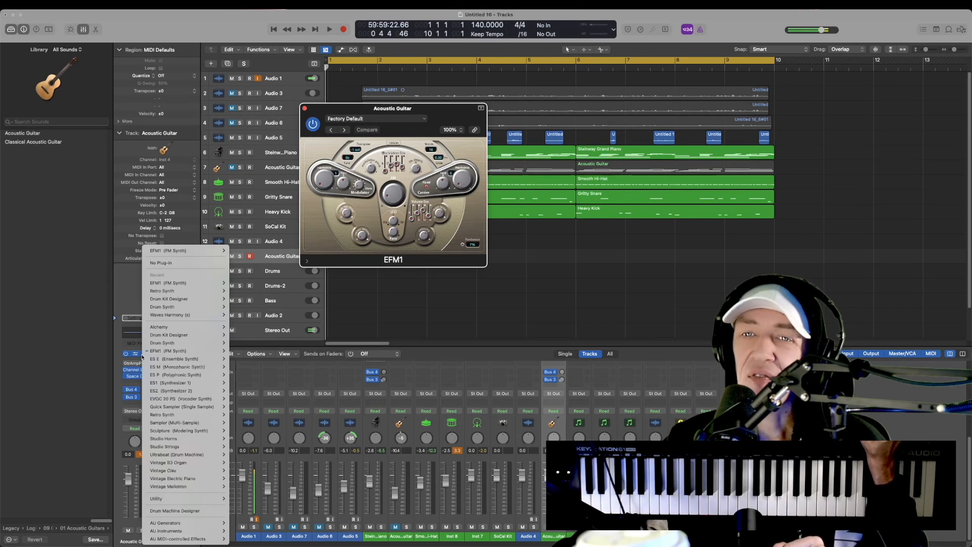
{"action": "left_click", "coordinate": [195, 361]}
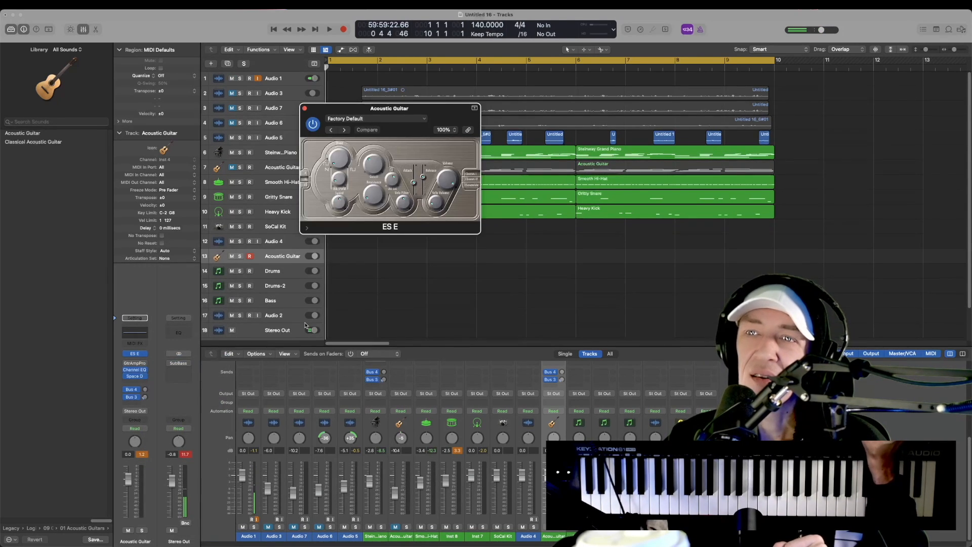
{"action": "left_click", "coordinate": [305, 109]}
Step: Load Retro Synth on the Acoustic Guitar track and audition its Synth Keyboards presets, including Neon Fifths and Plectrum Keys
{"action": "left_click", "coordinate": [147, 355]}
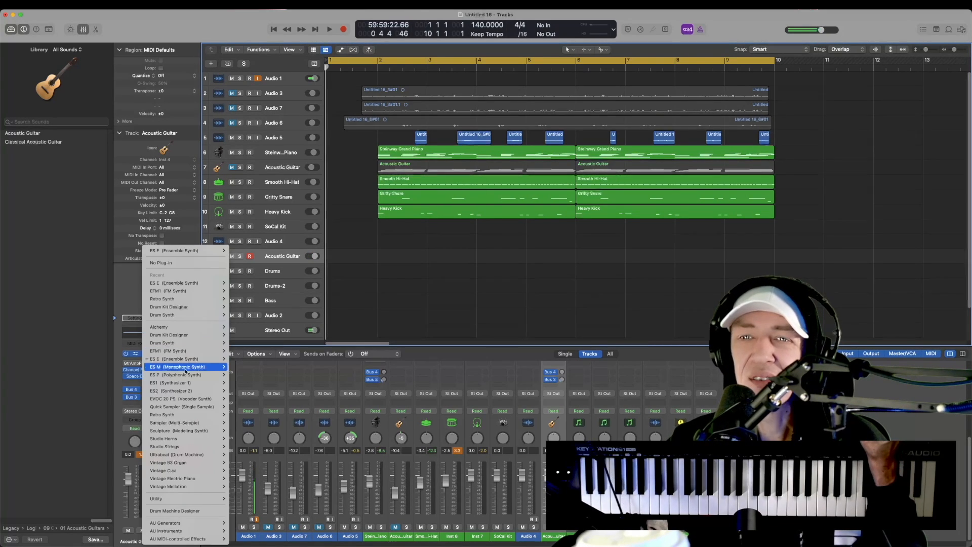
{"action": "mouse_move", "coordinate": [189, 373]}
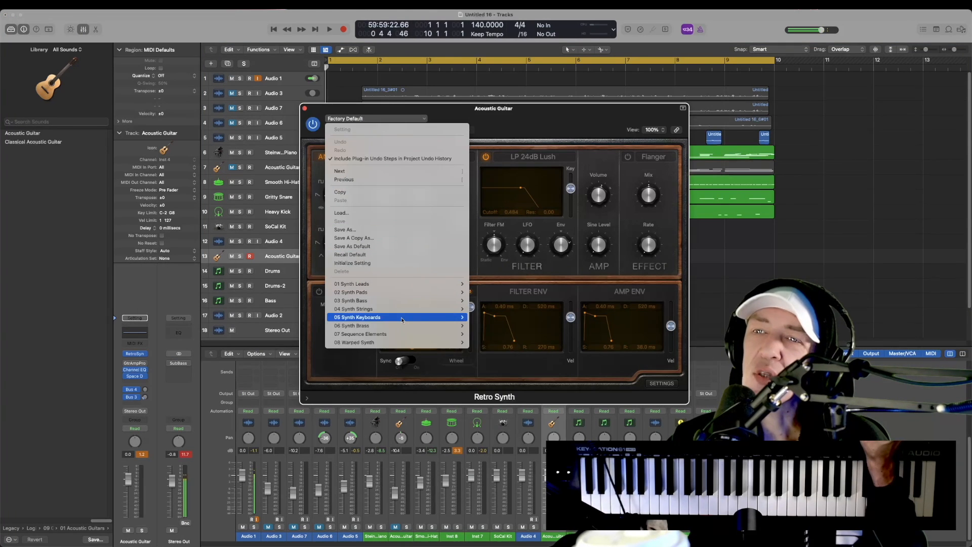
{"action": "mouse_move", "coordinate": [401, 318]}
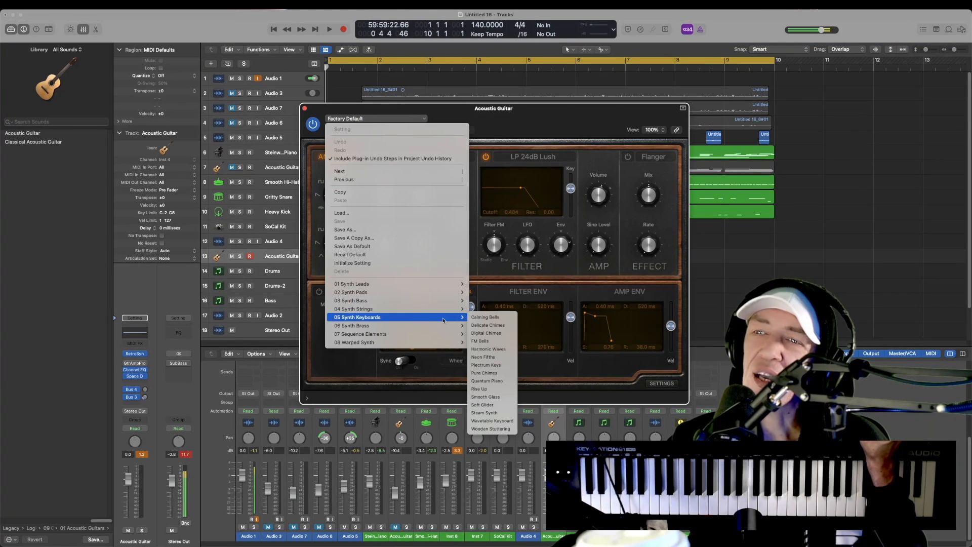
{"action": "left_click", "coordinate": [489, 335]}
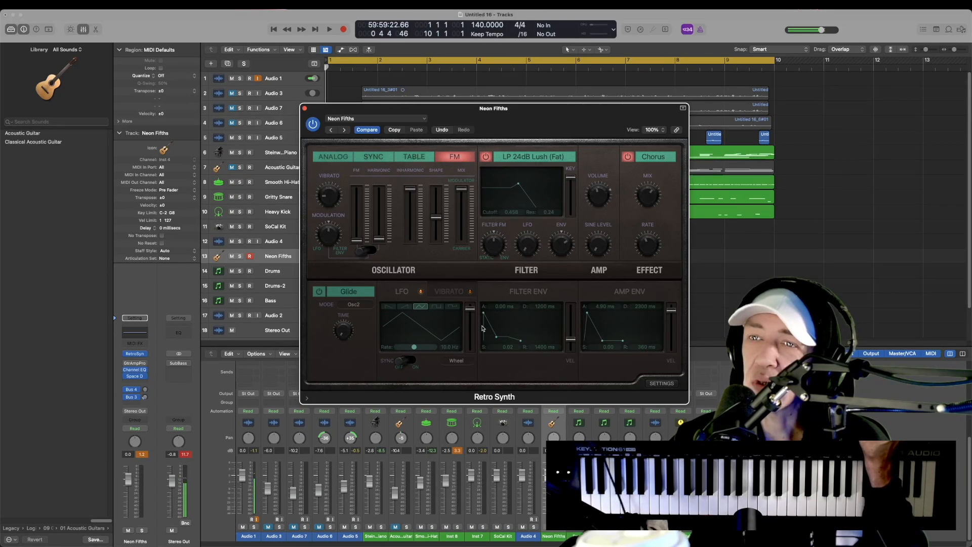
{"action": "left_click", "coordinate": [345, 131]}
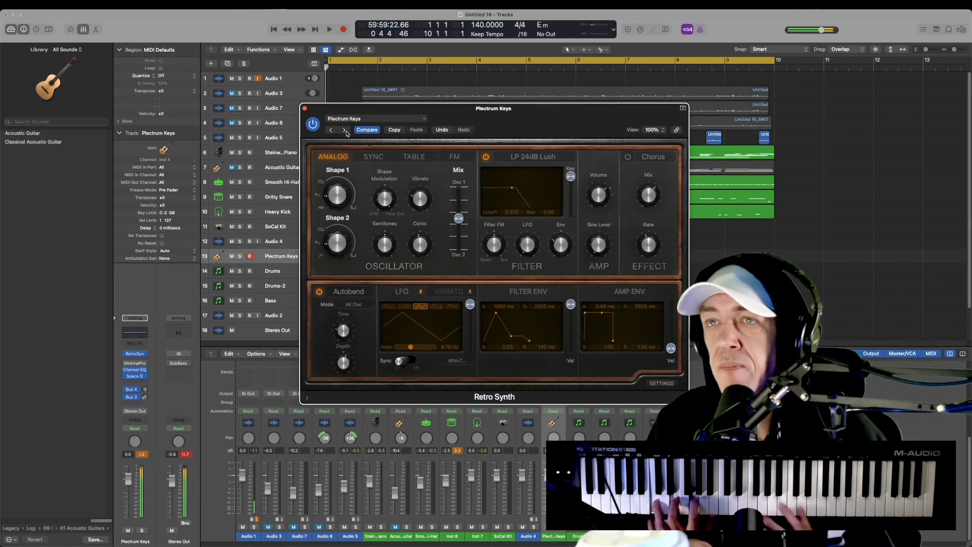
{"action": "left_click", "coordinate": [345, 131]}
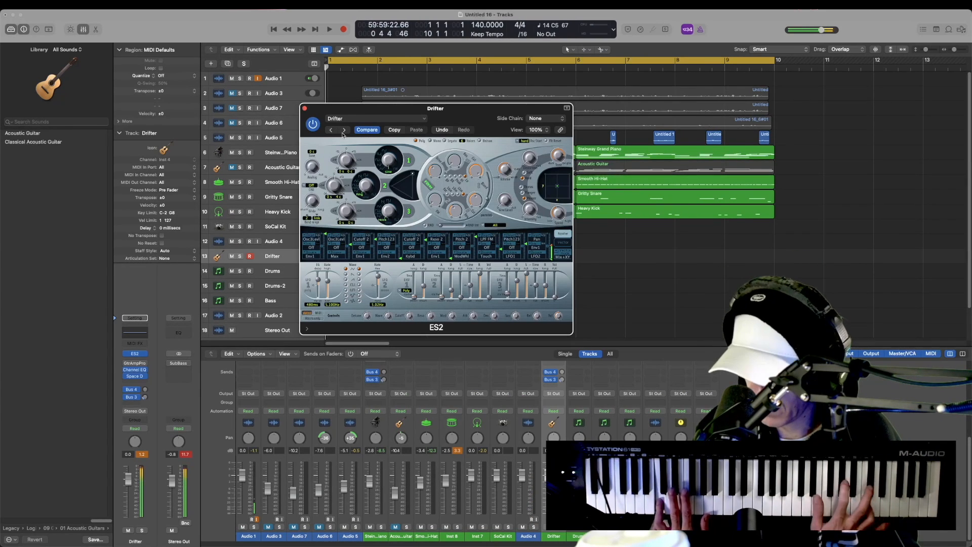
Step: Audition the ES2 presets following Drifter, including Euro Hook, Everlasting, Fresh RnB and Miami Lead
{"action": "left_click", "coordinate": [344, 131]}
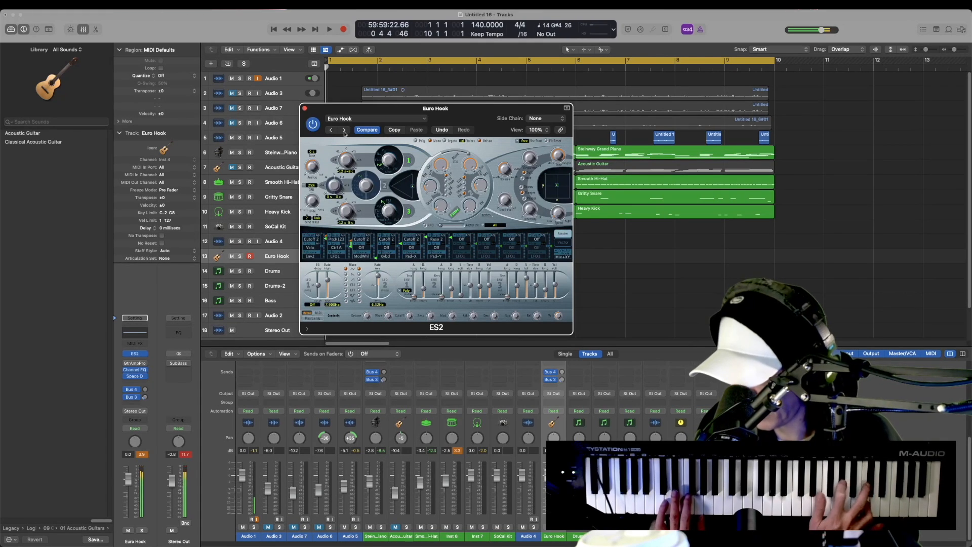
{"action": "left_click", "coordinate": [345, 131]}
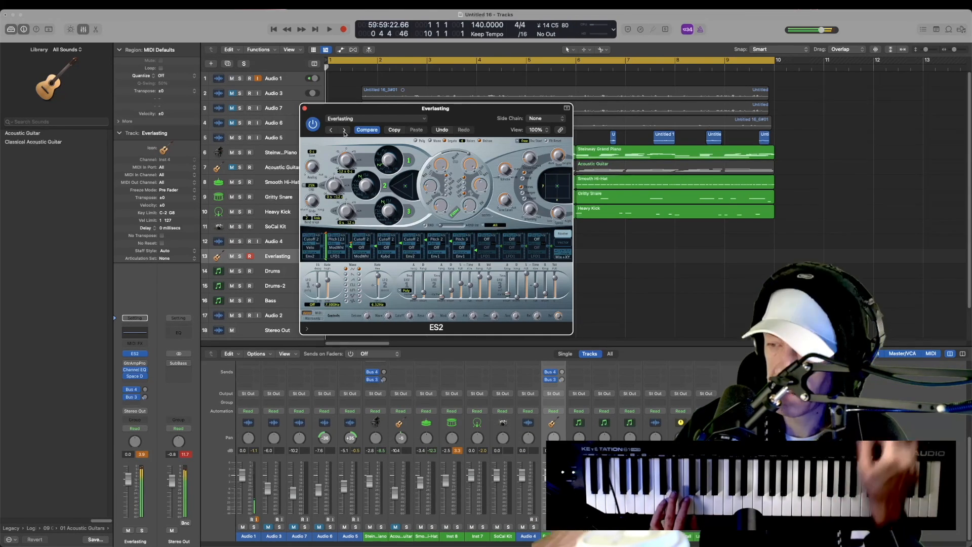
{"action": "left_click", "coordinate": [344, 131]}
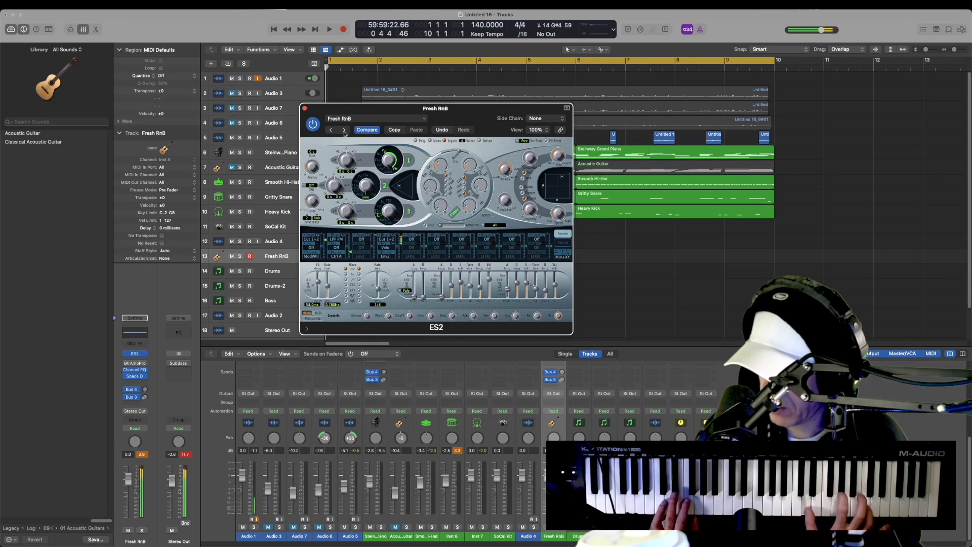
{"action": "left_click", "coordinate": [344, 131]}
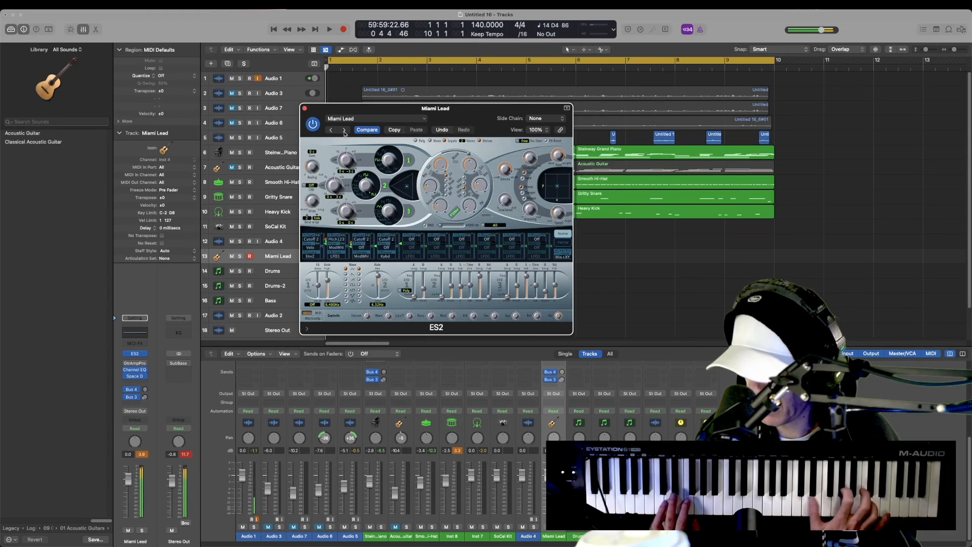
{"action": "left_click", "coordinate": [345, 131]}
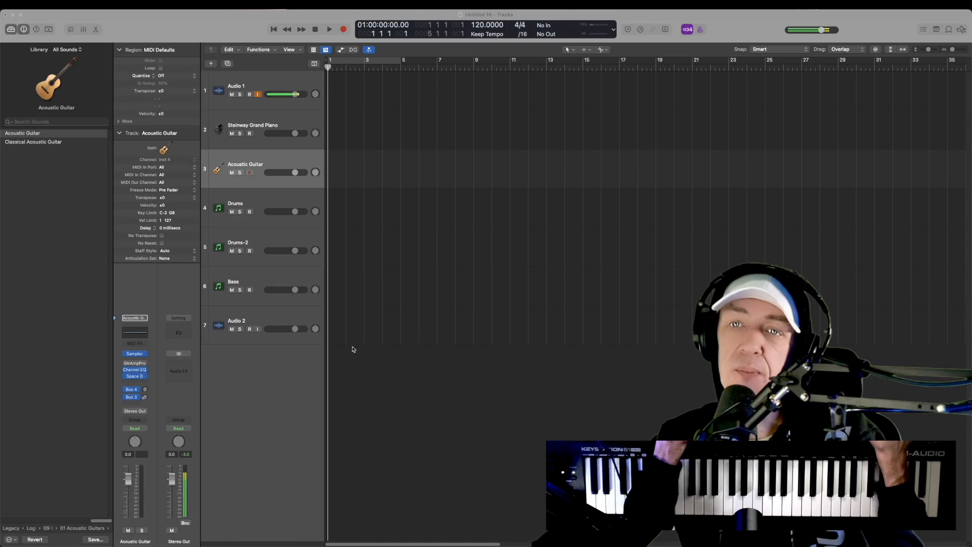
Step: Load the Sculpture modeling synth in place of Sampler on the Acoustic Guitar track of the 120 BPM project
{"action": "left_click", "coordinate": [145, 354]}
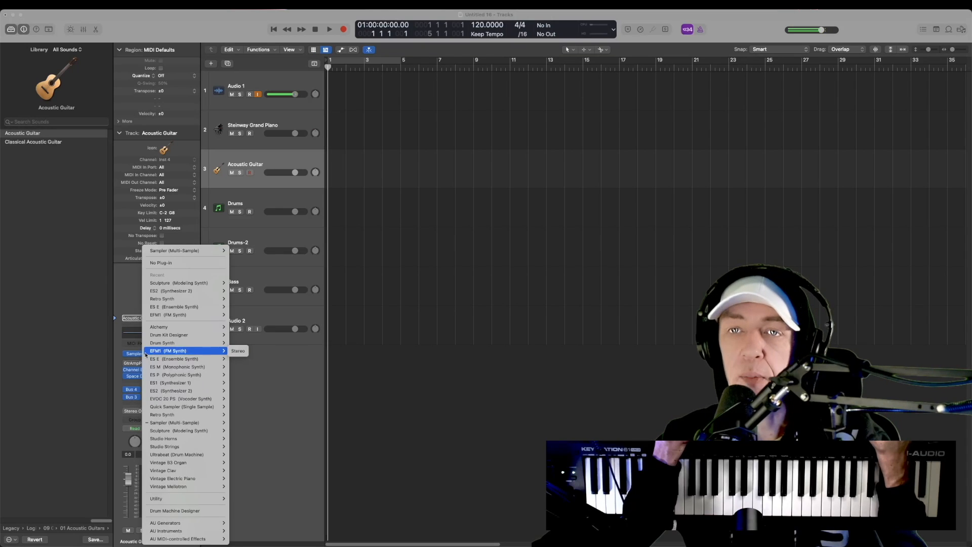
{"action": "left_click", "coordinate": [142, 354]}
{"action": "left_click", "coordinate": [142, 354]}
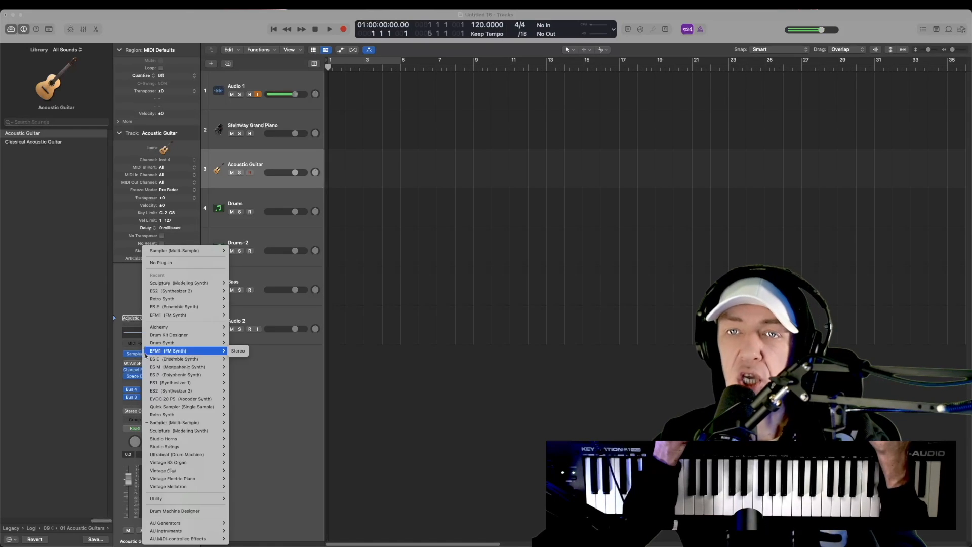
{"action": "mouse_move", "coordinate": [179, 386]}
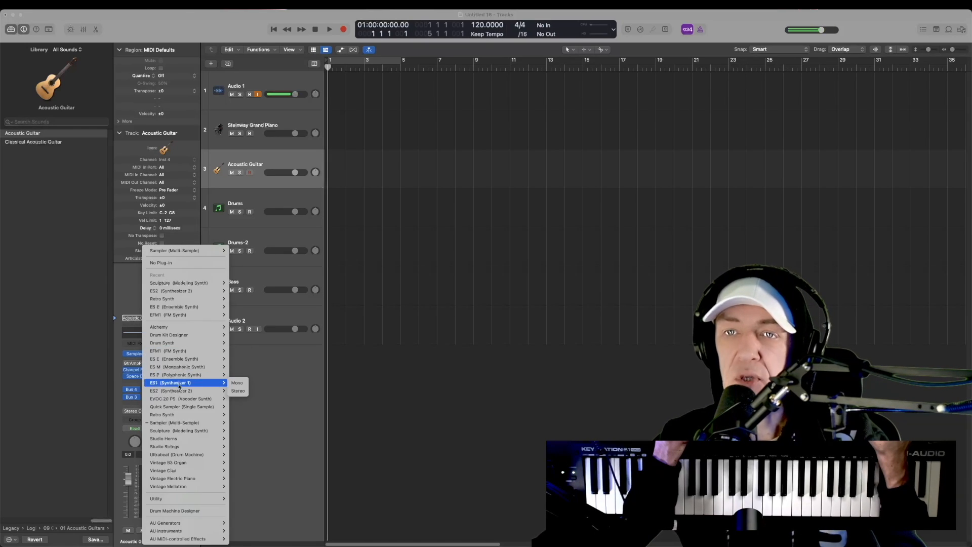
{"action": "left_click", "coordinate": [191, 431]}
Step: Close the effect window behind Sculpture and move the Sculpture window clear of the track list
{"action": "left_click", "coordinate": [670, 302]}
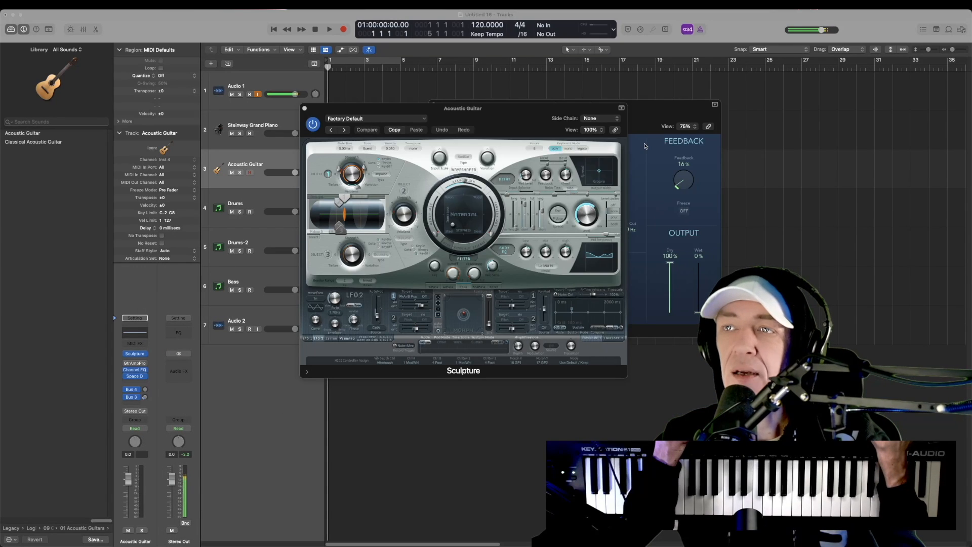
{"action": "left_click", "coordinate": [644, 144]}
{"action": "left_click", "coordinate": [434, 106]}
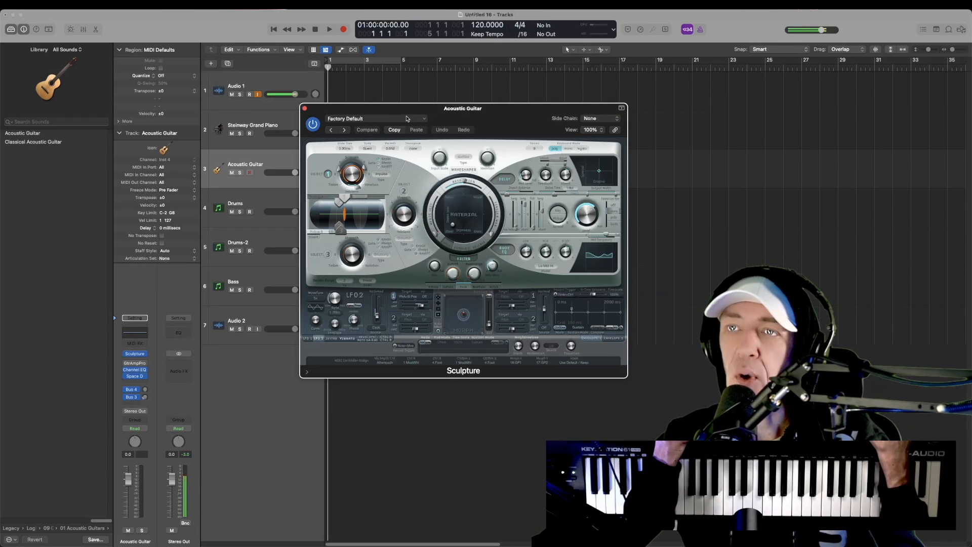
{"action": "left_click_drag", "start_coordinate": [406, 112], "coordinate": [441, 147]}
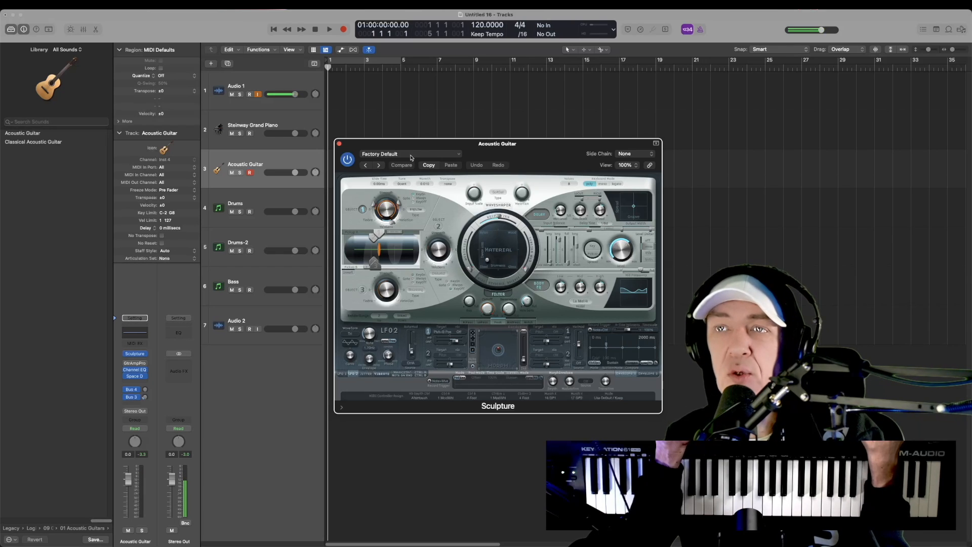
{"action": "mouse_move", "coordinate": [418, 146]}
{"action": "left_mouse_down"}
{"action": "mouse_move", "coordinate": [611, 157]}
{"action": "mouse_move", "coordinate": [497, 130]}
{"action": "mouse_move", "coordinate": [416, 90]}
{"action": "mouse_move", "coordinate": [458, 112]}
{"action": "mouse_move", "coordinate": [473, 139]}
{"action": "left_mouse_up"}
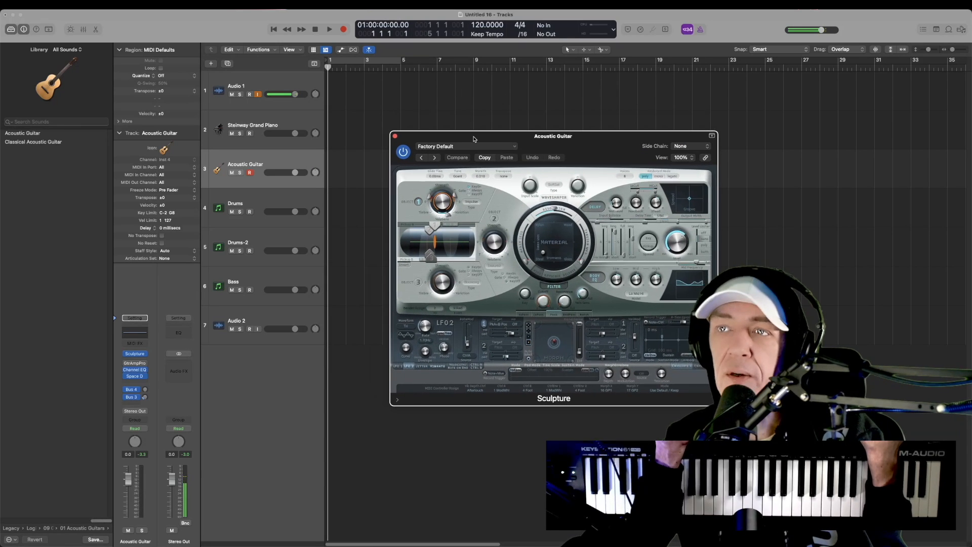
Step: Rename the Acoustic Guitar track as synth
{"action": "double_click", "coordinate": [240, 165]}
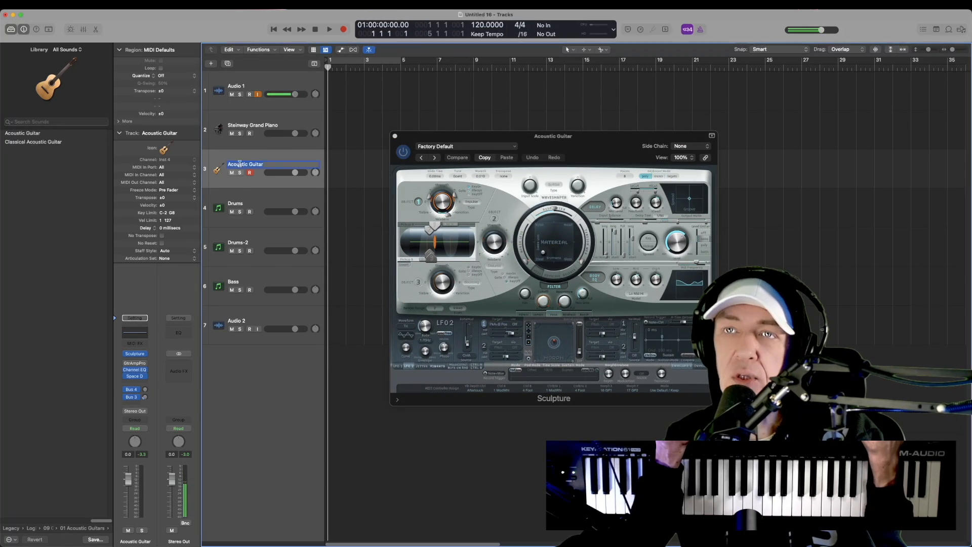
{"action": "type", "text": "synth"}
{"action": "key", "text": "Return"}
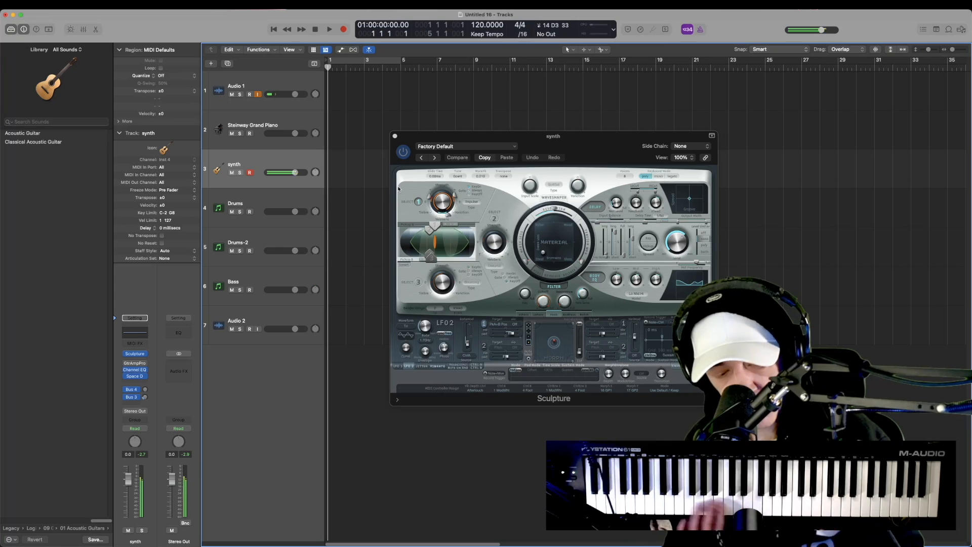
Step: Load a Sculpture preset from the 02 Modeled Pads category on the synth track
{"action": "left_click", "coordinate": [473, 146]}
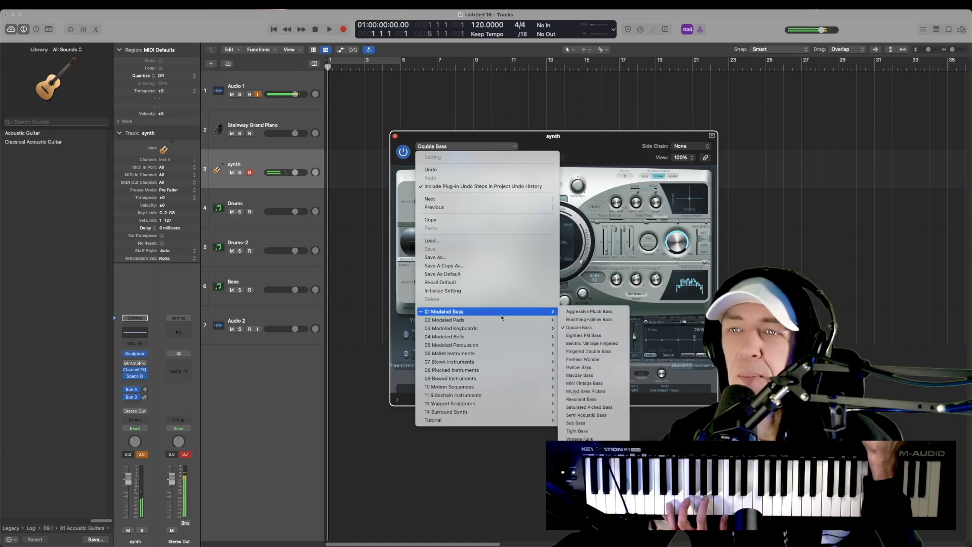
{"action": "mouse_move", "coordinate": [503, 323]}
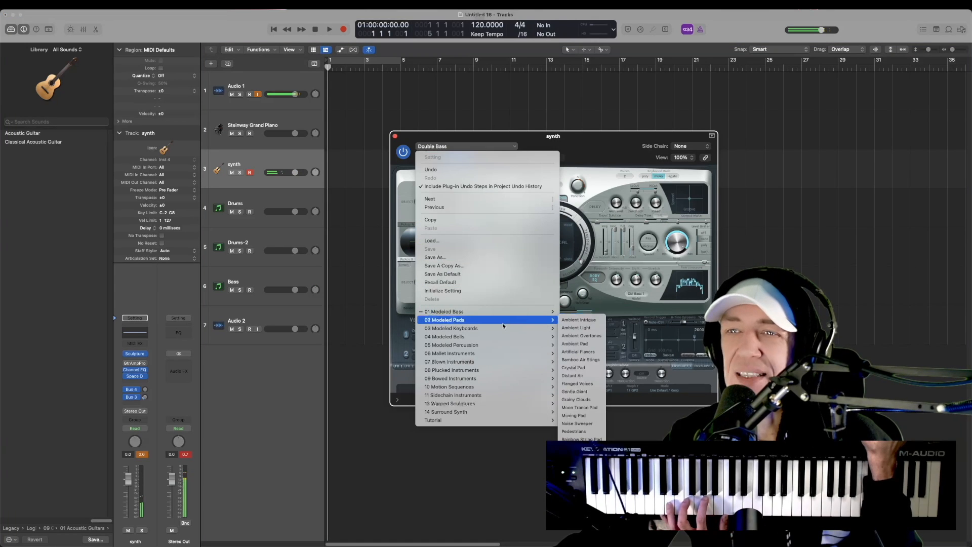
{"action": "left_click", "coordinate": [602, 344]}
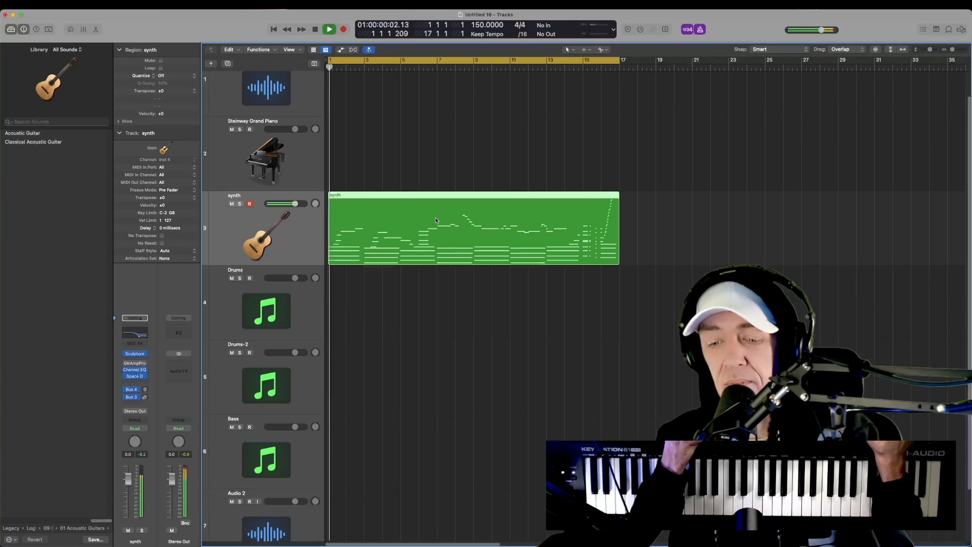
Step: Record a part on the Drums track with the Kontakt A-VIVID-DRUMS kit
{"action": "scroll", "coordinate": [436, 221], "scroll_direction": "down", "scroll_amount": 3}
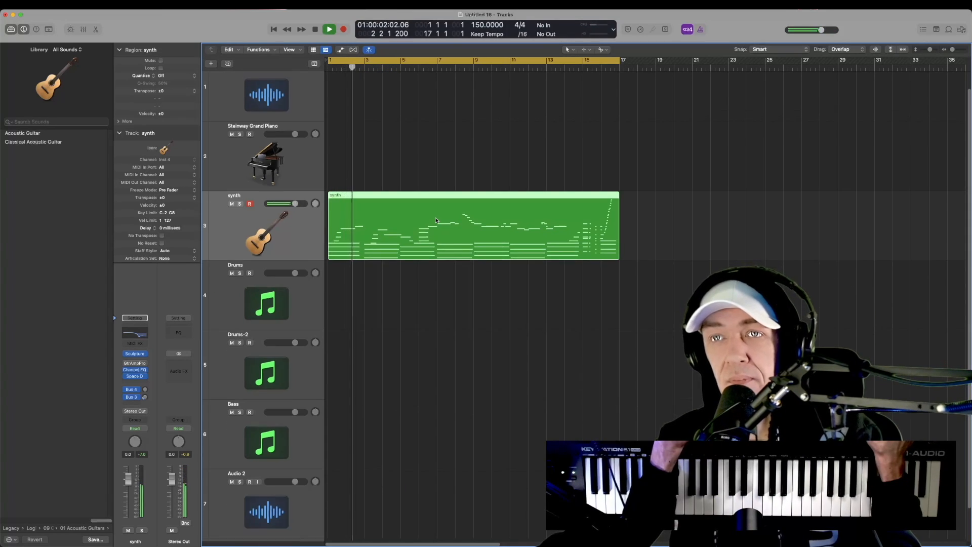
{"action": "scroll", "coordinate": [436, 220], "scroll_direction": "down", "scroll_amount": 2}
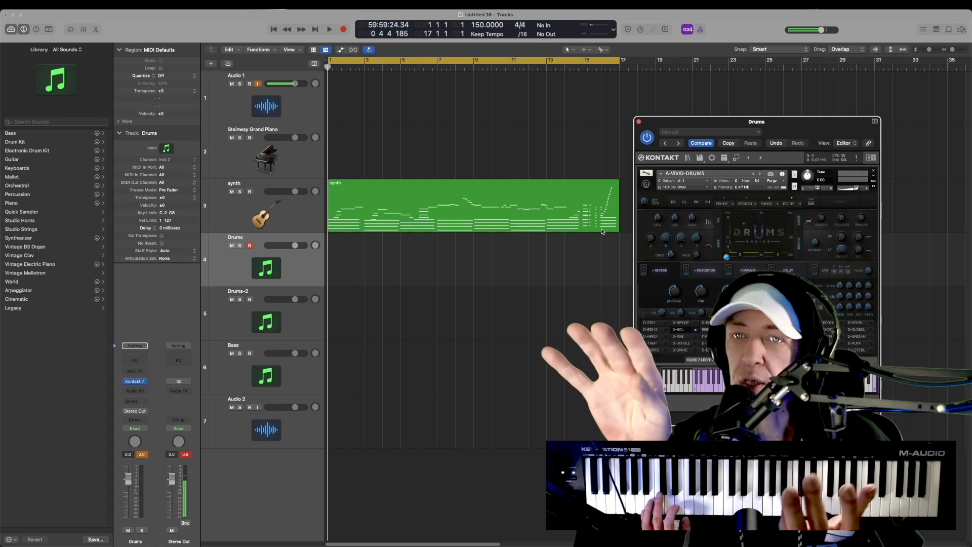
{"action": "key", "text": "r"}
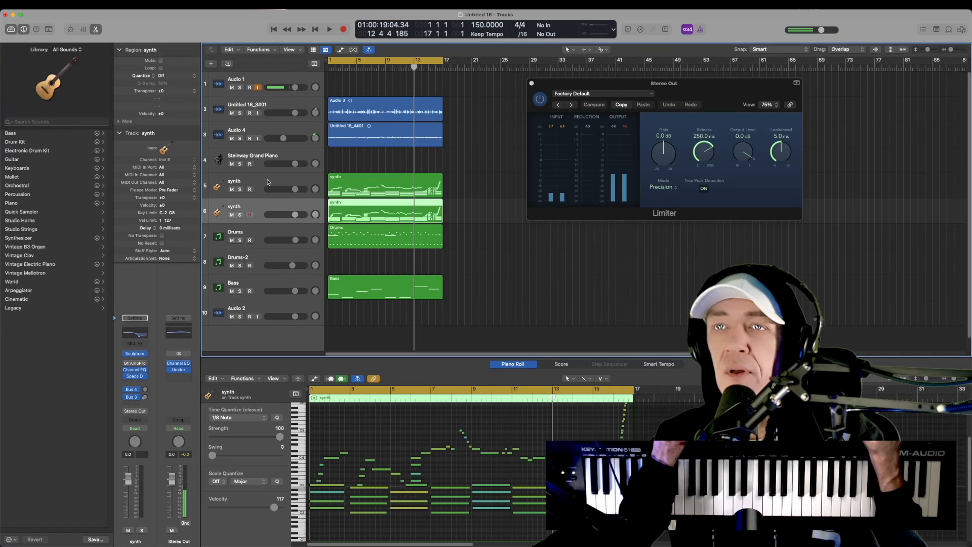
Step: Mute the upper synth track, open Sculpture on the lower synth track and move its window clear of the regions
{"action": "left_click", "coordinate": [233, 189]}
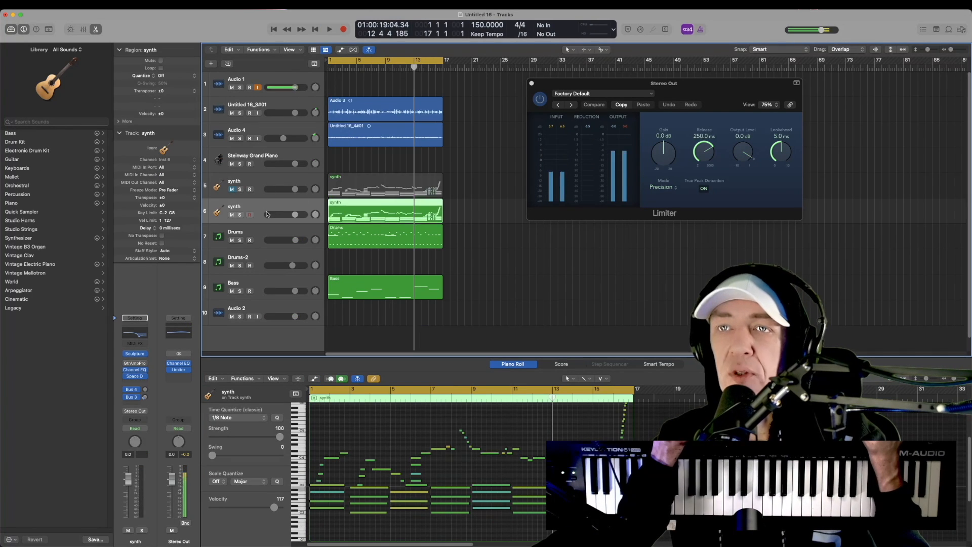
{"action": "left_click", "coordinate": [135, 354]}
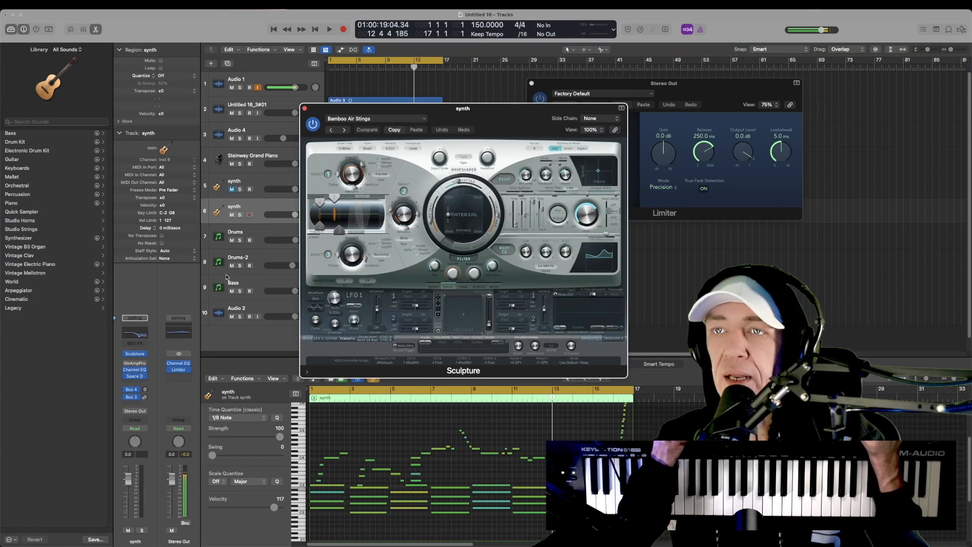
{"action": "mouse_move", "coordinate": [398, 117]}
{"action": "left_mouse_down"}
{"action": "mouse_move", "coordinate": [585, 162]}
{"action": "mouse_move", "coordinate": [582, 152]}
{"action": "left_mouse_up"}
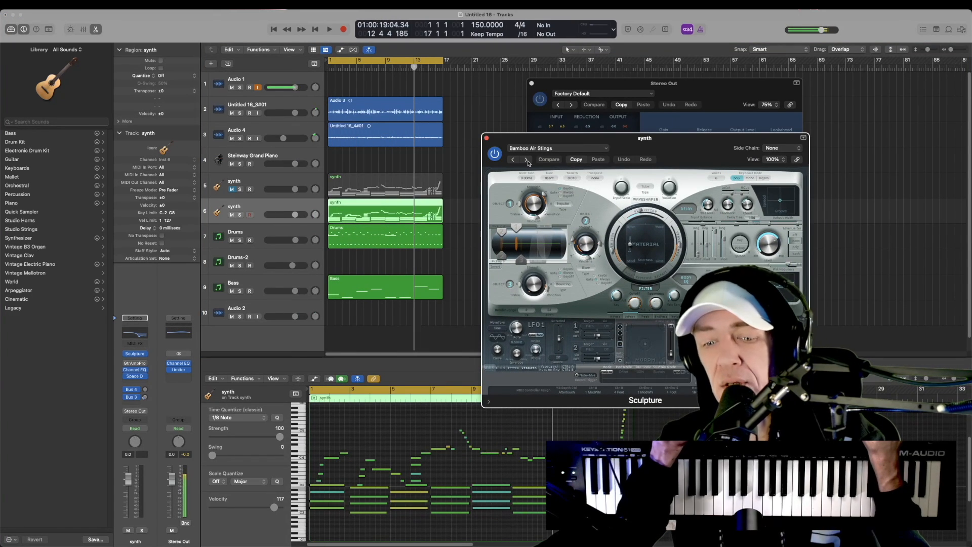
Step: Start playback, audition the Crystal Pad and Distant Air presets in Sculpture, and lower the synth track's volume to about −3.1 dB
{"action": "key", "text": "space"}
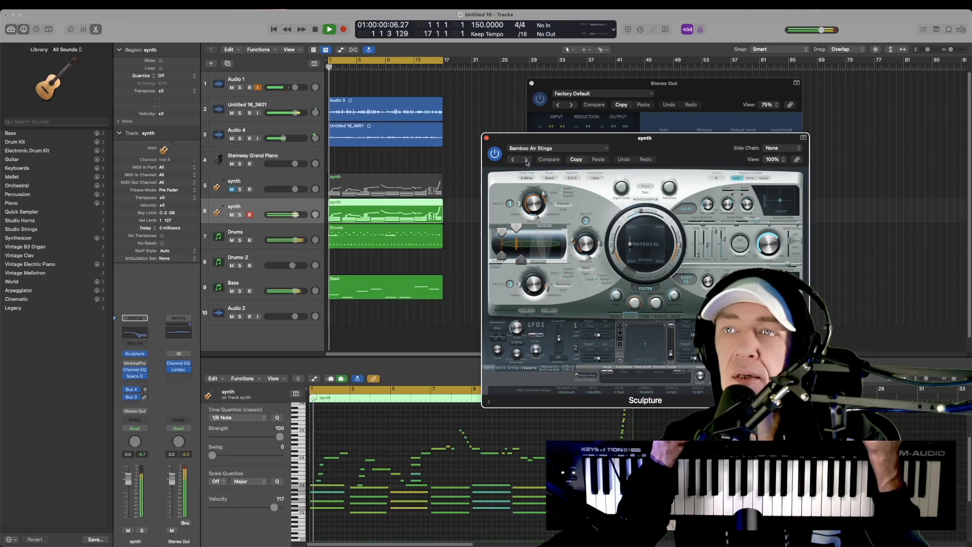
{"action": "left_click", "coordinate": [526, 160]}
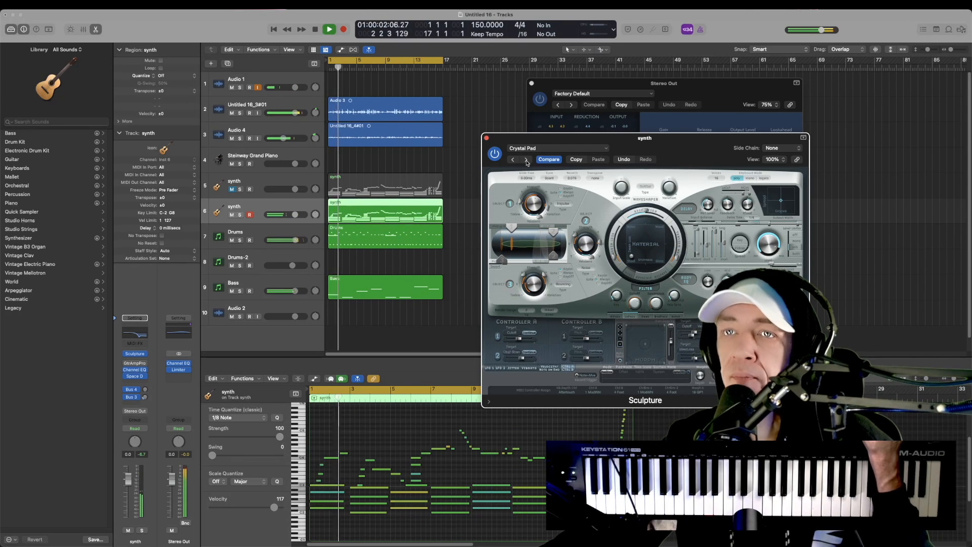
{"action": "left_click", "coordinate": [527, 160]}
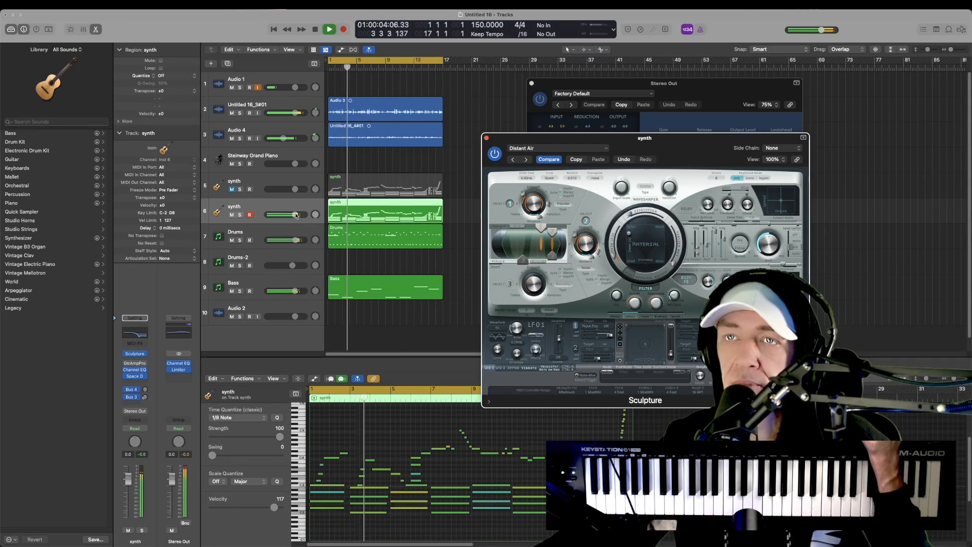
{"action": "left_click_drag", "start_coordinate": [295, 214], "coordinate": [290, 214]}
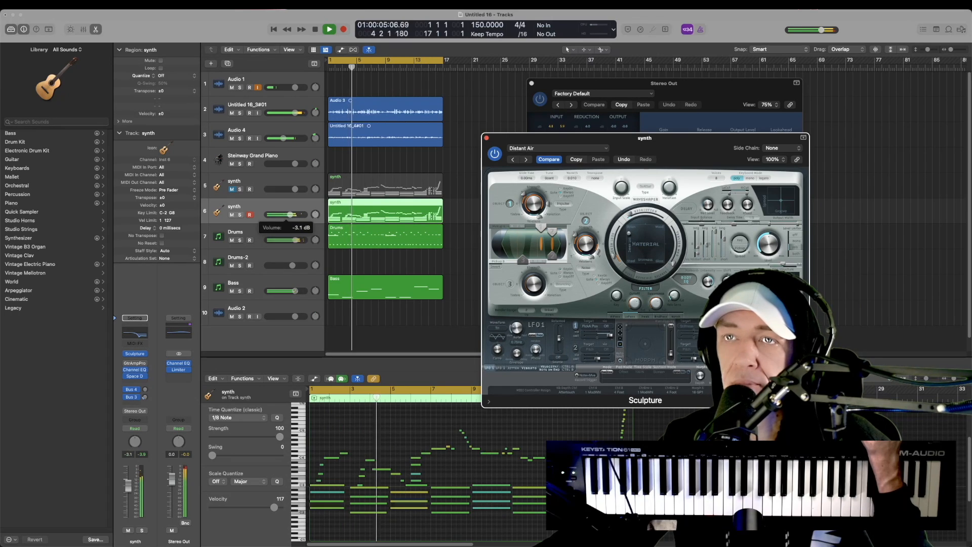
Step: Audition Sculpture's Flanged Voices, Gentle Giant, Grainy Clouds and Moon Trance Pad presets, adjusting the synth track's volume to suit each sound
{"action": "left_click", "coordinate": [526, 160]}
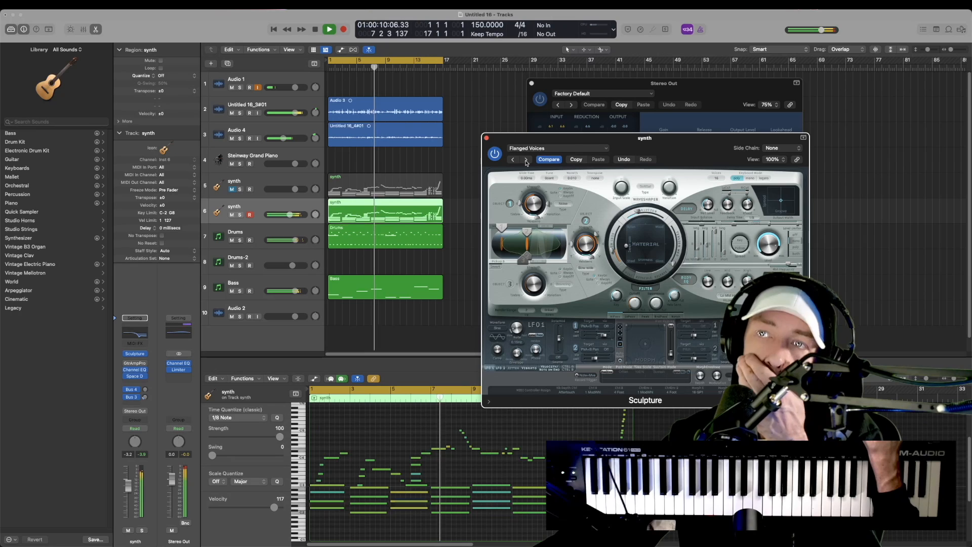
{"action": "left_click", "coordinate": [526, 160]}
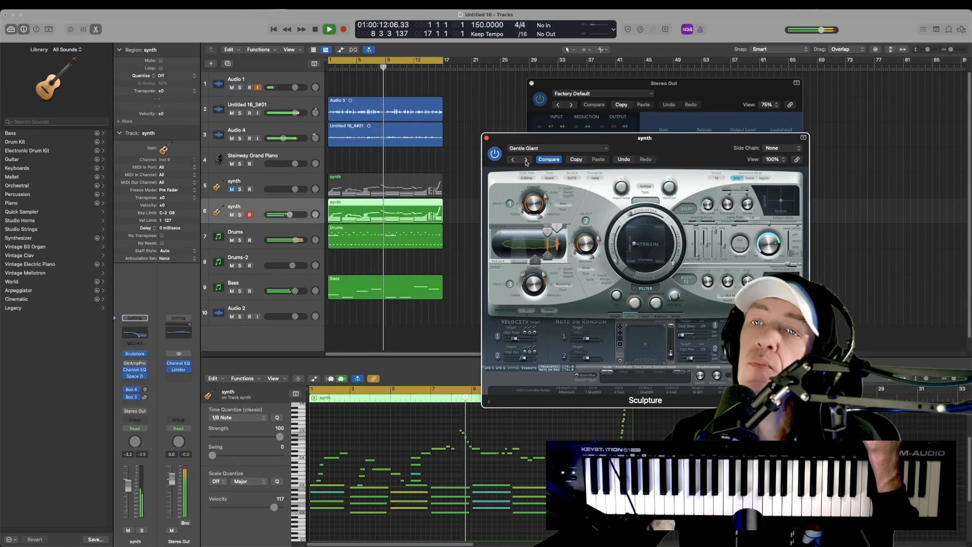
{"action": "left_click", "coordinate": [526, 160]}
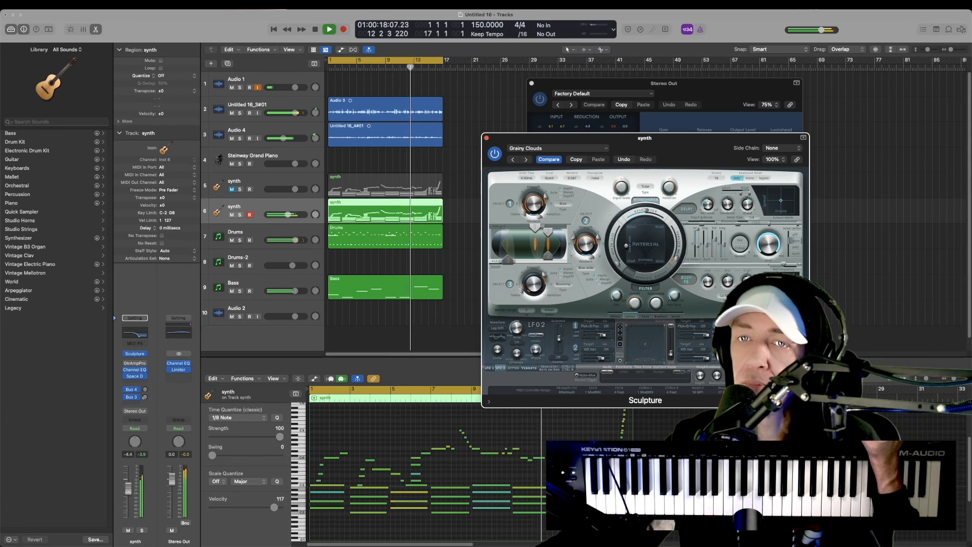
{"action": "left_click_drag", "start_coordinate": [125, 483], "coordinate": [126, 488]}
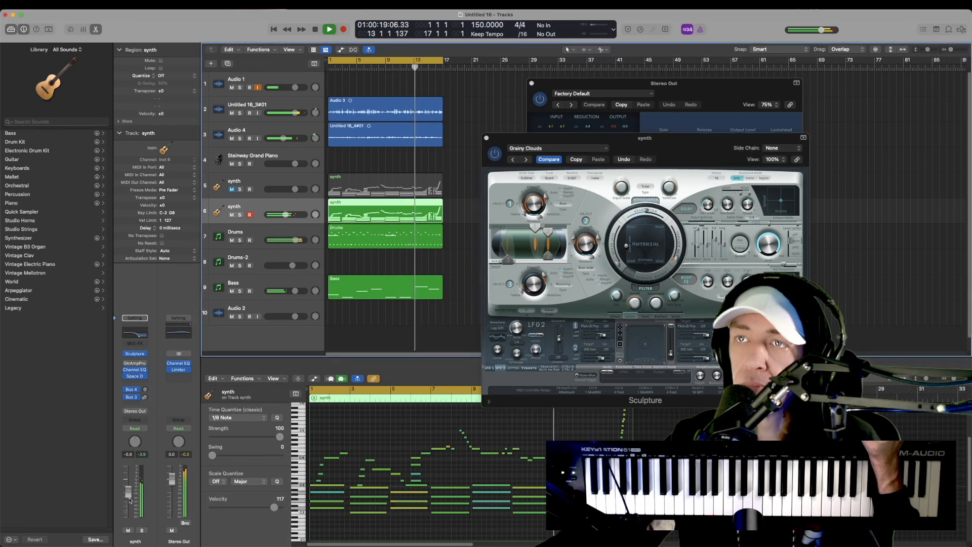
{"action": "left_click", "coordinate": [527, 160]}
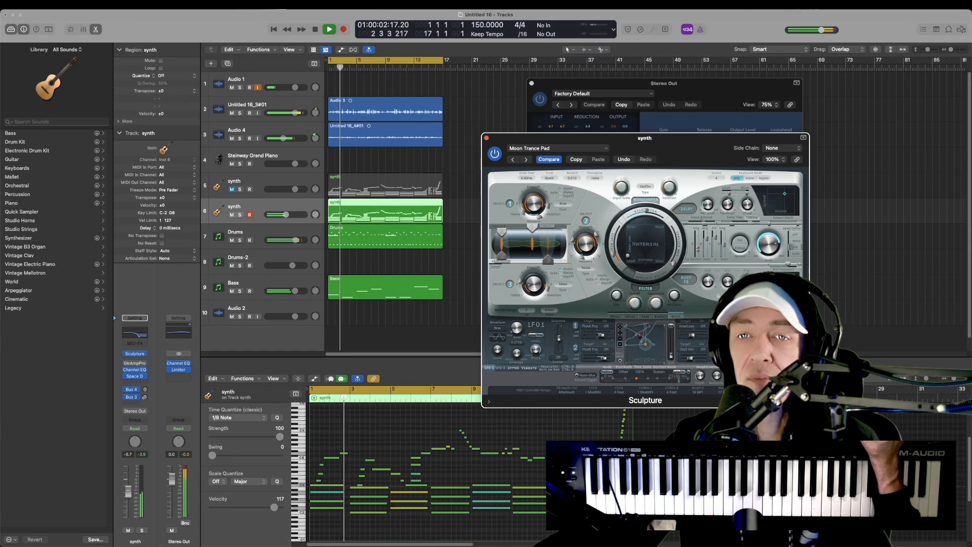
{"action": "left_click_drag", "start_coordinate": [128, 494], "coordinate": [130, 481]}
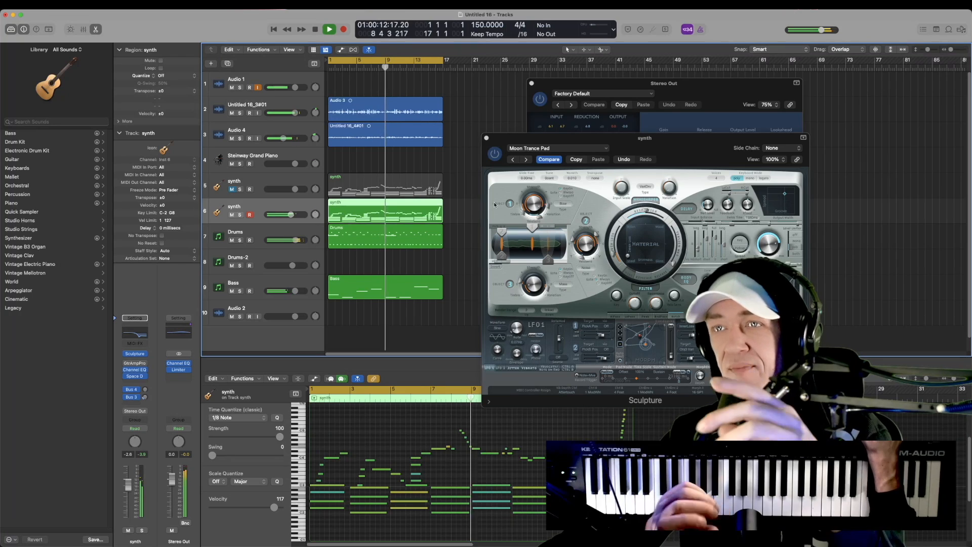
Step: Load the Moving Pad preset in Sculpture, set the synth track's volume to −9.2 dB and replay the song's opening
{"action": "left_click", "coordinate": [525, 160]}
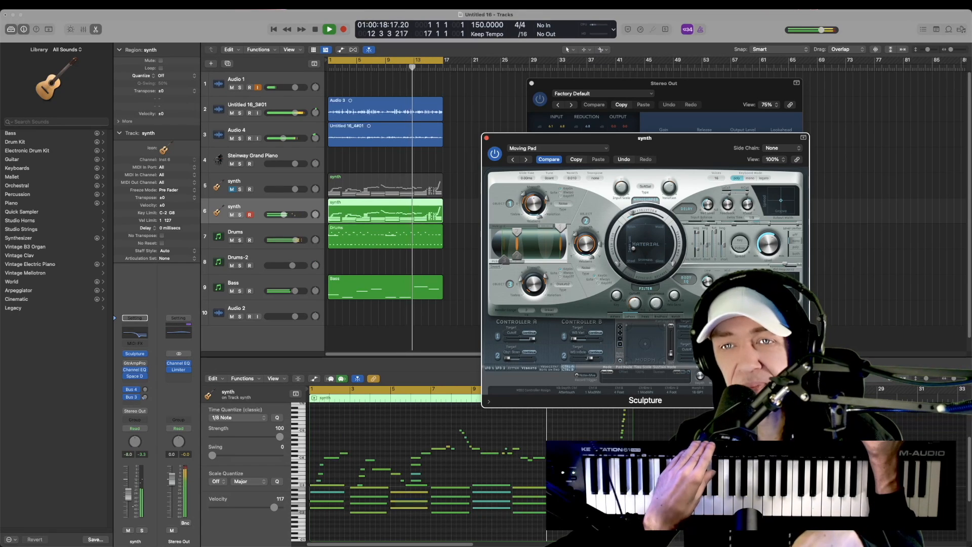
{"action": "left_click_drag", "start_coordinate": [130, 494], "coordinate": [132, 503]}
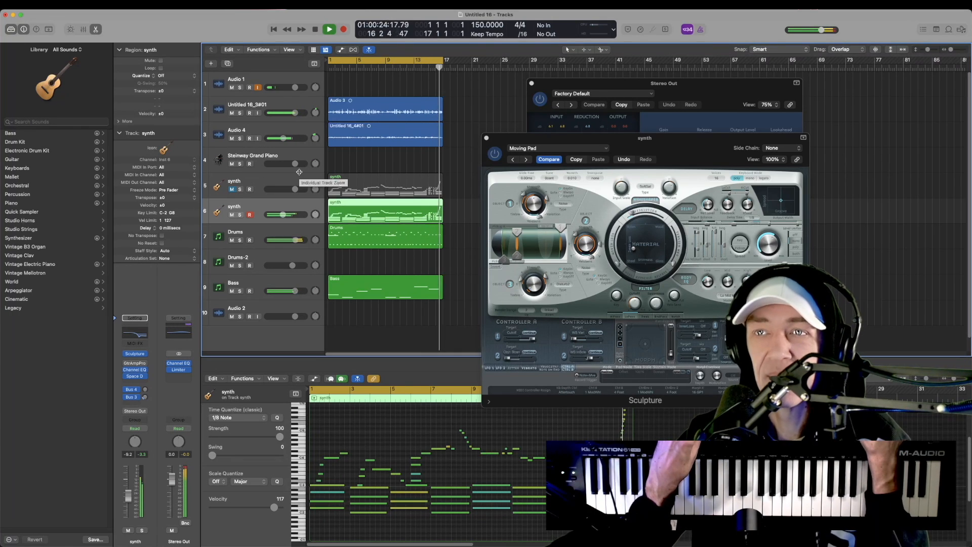
{"action": "key", "text": "space"}
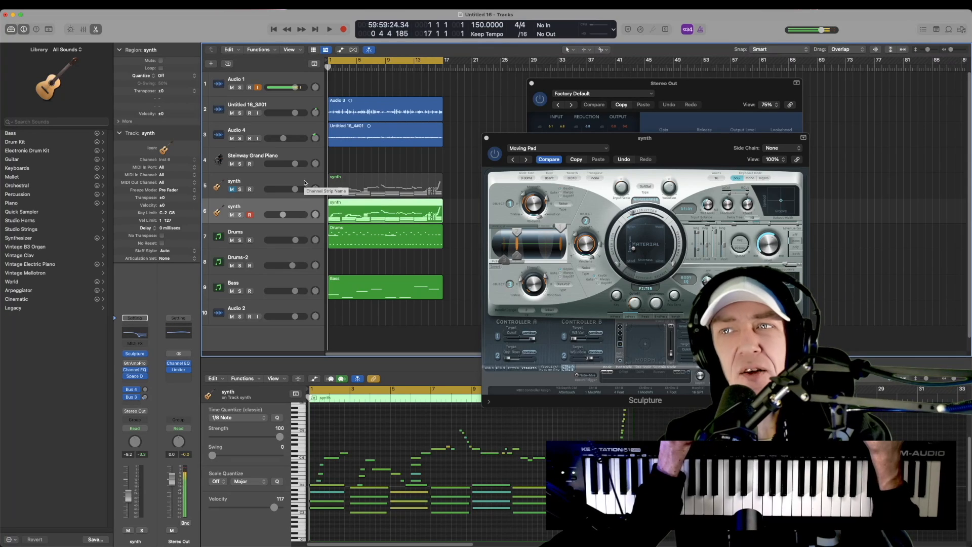
{"action": "key", "text": "space"}
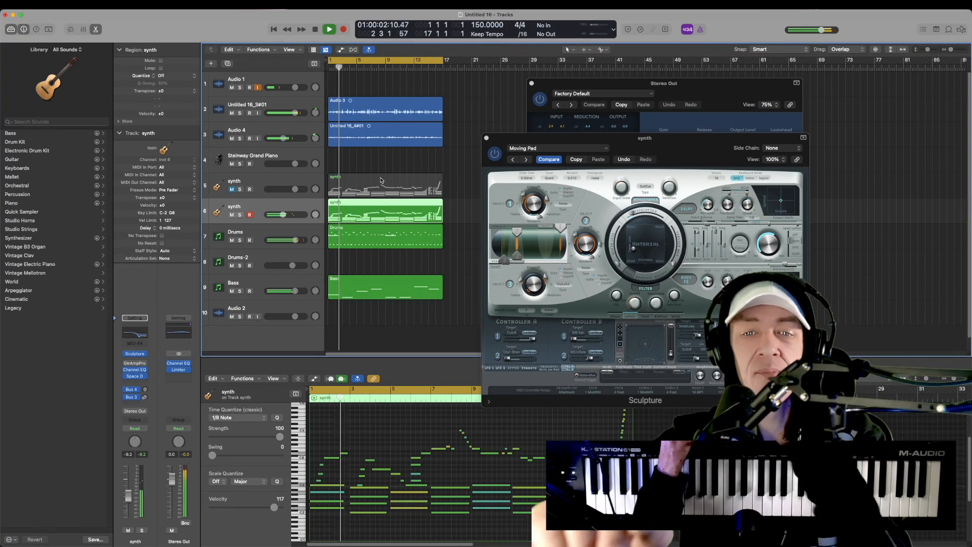
{"action": "key", "text": "space"}
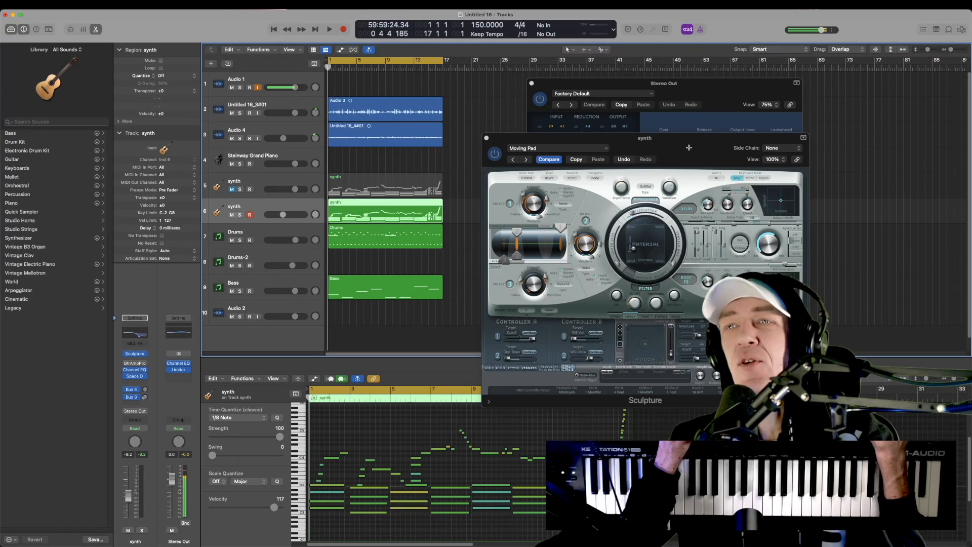
Step: Create one software instrument track with an empty channel strip directly below the Steinway Grand Piano track
{"action": "left_click_drag", "start_coordinate": [688, 147], "coordinate": [495, 157]}
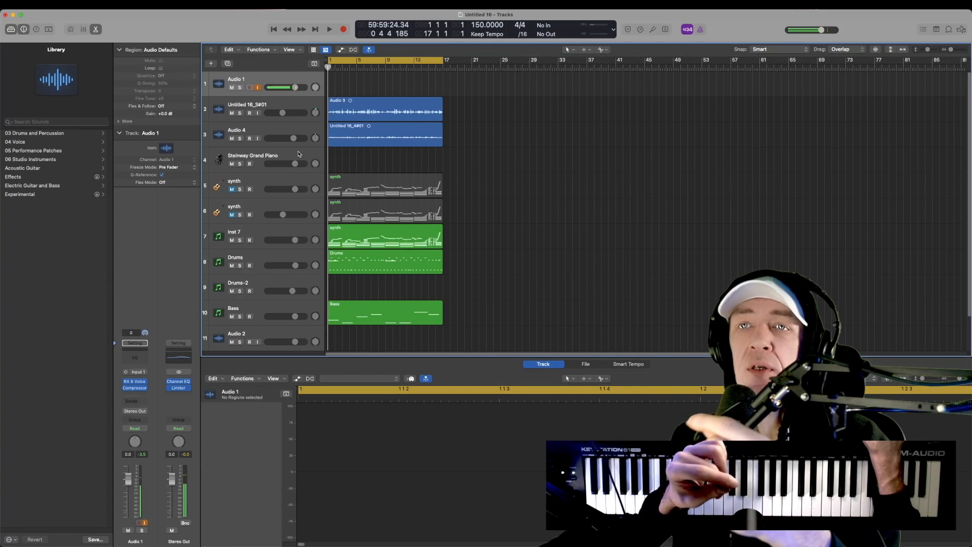
{"action": "left_click", "coordinate": [299, 154]}
{"action": "left_click", "coordinate": [209, 67]}
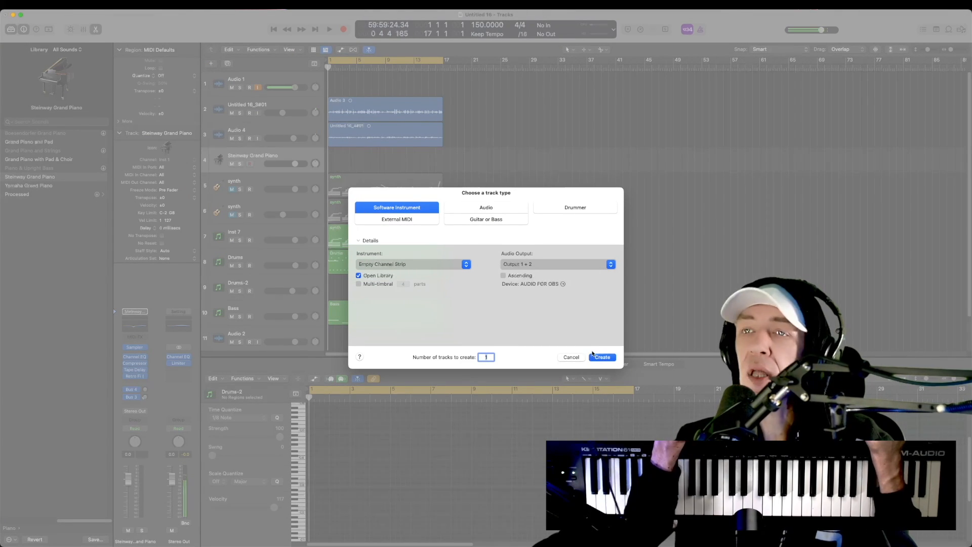
{"action": "left_click", "coordinate": [607, 357]}
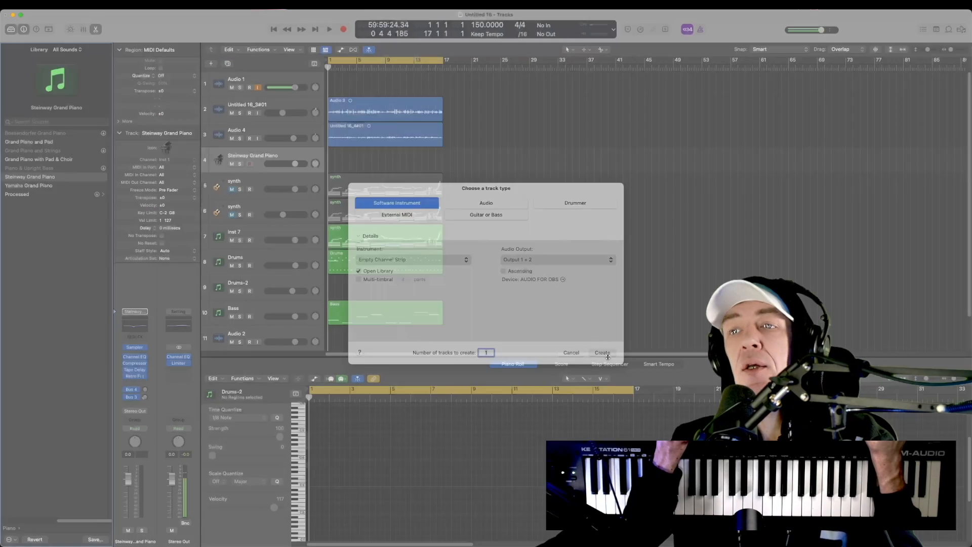
Step: Insert Alchemy on the new instrument track, filter its presets to the Pads category and move its window clear of the regions
{"action": "left_click", "coordinate": [144, 373]}
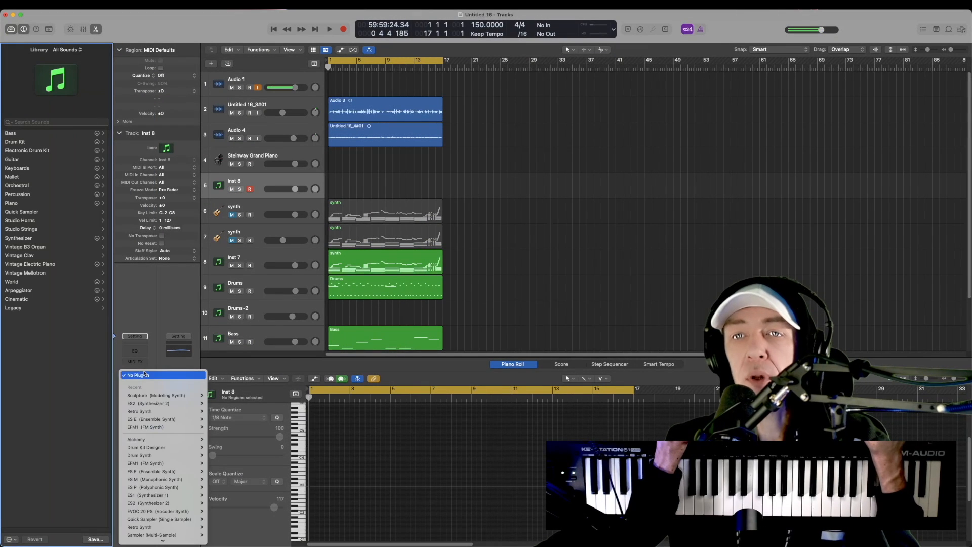
{"action": "left_click", "coordinate": [215, 439]}
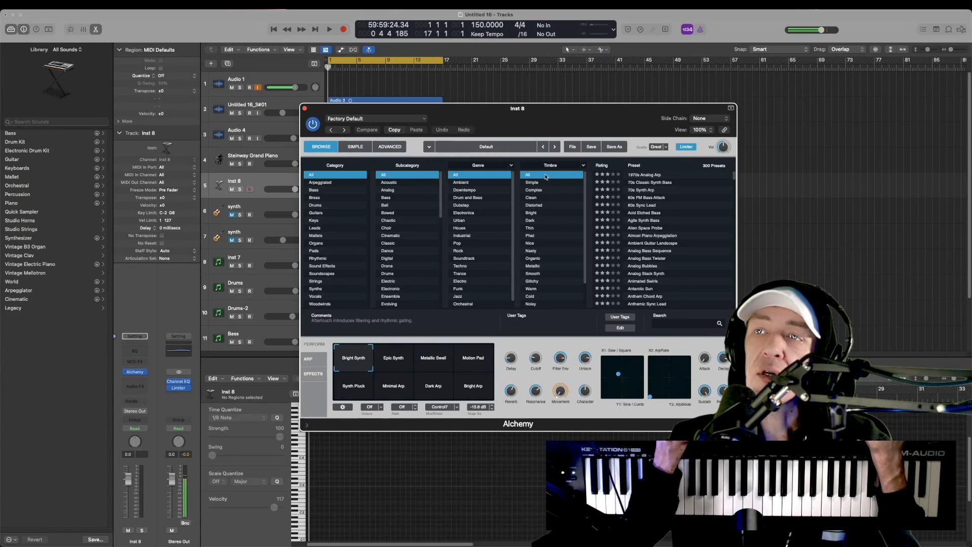
{"action": "left_click", "coordinate": [314, 251]}
{"action": "left_click_drag", "start_coordinate": [467, 117], "coordinate": [662, 153]}
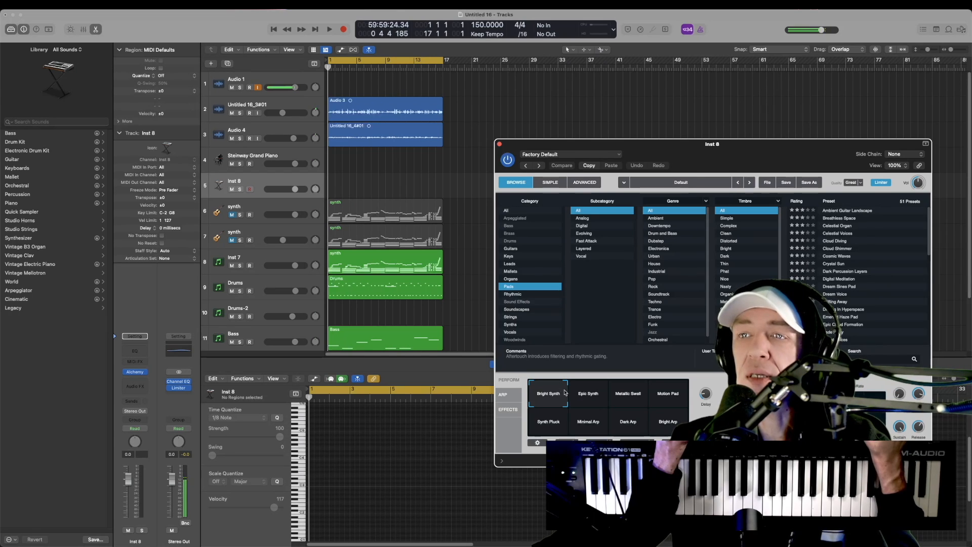
Step: Audition pads from Alchemy's preset list, including Light Harmonics and Mercury Lake
{"action": "scroll", "coordinate": [864, 255], "scroll_direction": "down", "scroll_amount": 3}
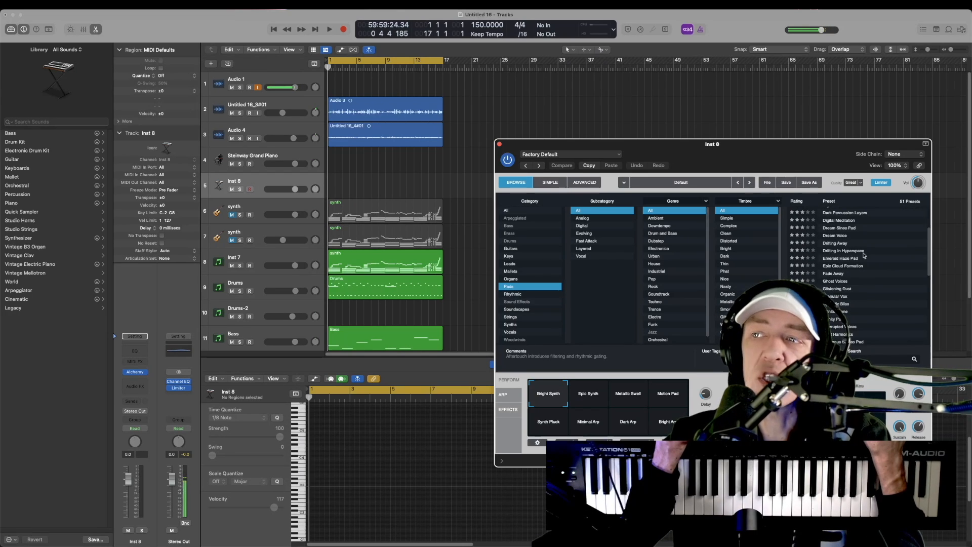
{"action": "mouse_move", "coordinate": [561, 395]}
{"action": "left_mouse_down"}
{"action": "mouse_move", "coordinate": [658, 400]}
{"action": "mouse_move", "coordinate": [661, 417]}
{"action": "mouse_move", "coordinate": [553, 398]}
{"action": "left_mouse_up"}
{"action": "left_click", "coordinate": [853, 244]}
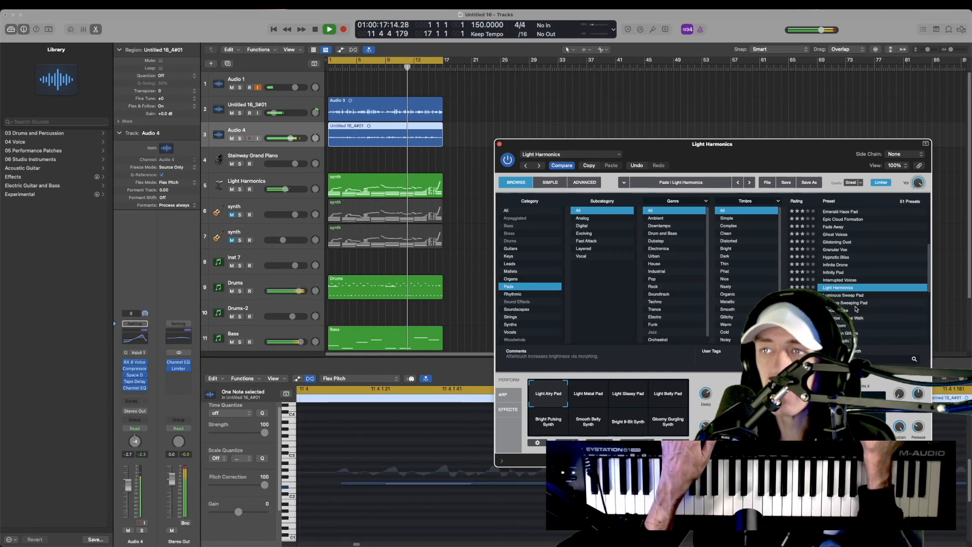
{"action": "left_click", "coordinate": [856, 310]}
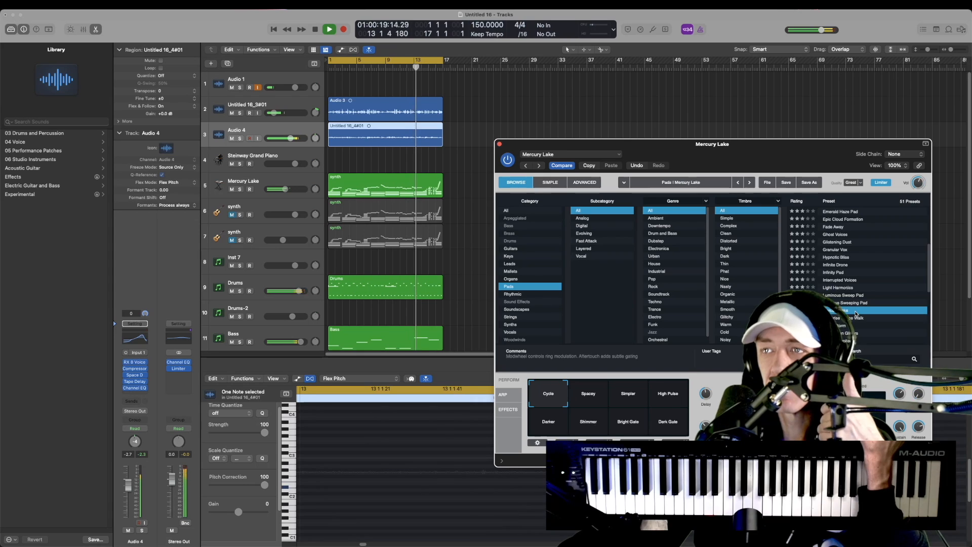
Step: Lower the Audio 4 track's volume to −3.1 dB and pan it to −21
{"action": "left_click_drag", "start_coordinate": [128, 484], "coordinate": [128, 485]}
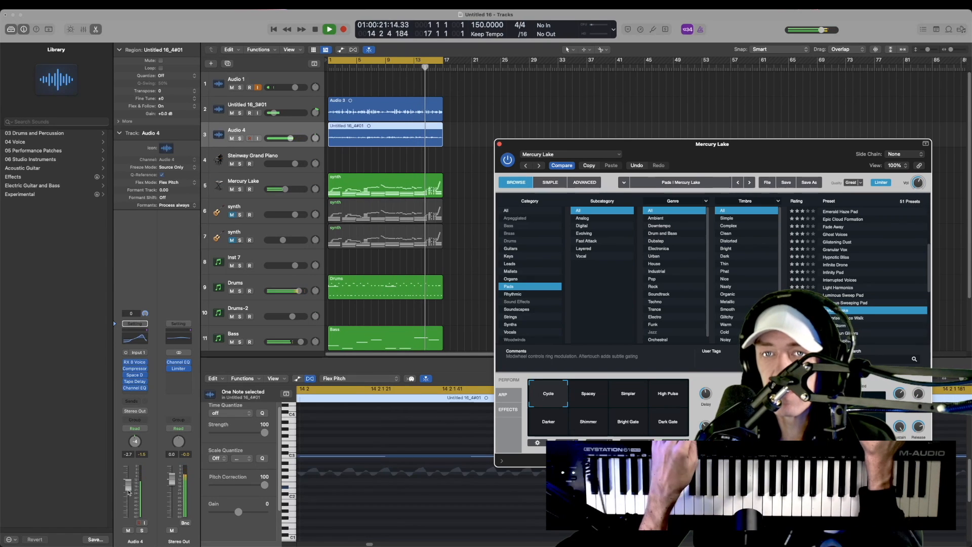
{"action": "left_click", "coordinate": [136, 337]}
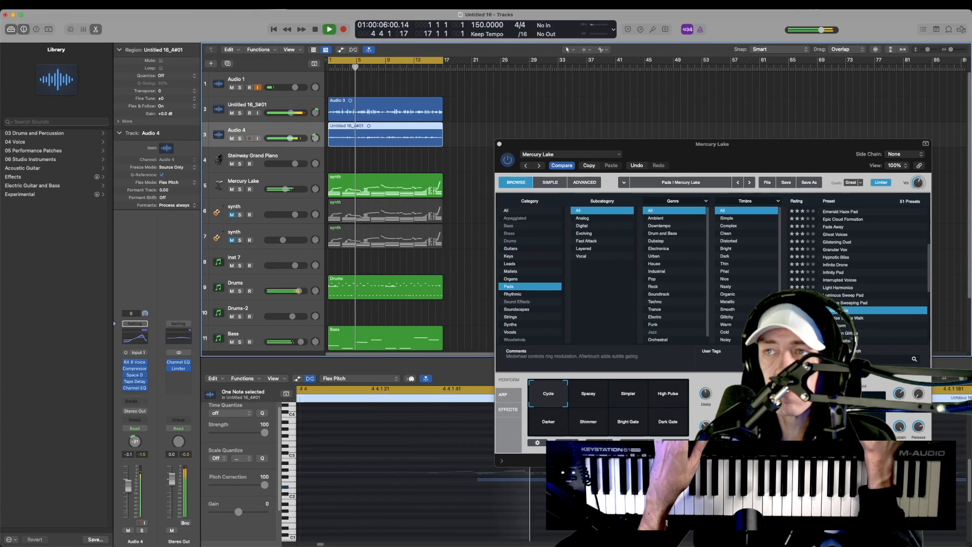
Step: Audition the Noise Storm, Orbiting Jupiter and Soft Synth Bells presets in Alchemy during playback
{"action": "left_click", "coordinate": [859, 325]}
{"action": "scroll", "coordinate": [859, 330], "scroll_direction": "down", "scroll_amount": 2}
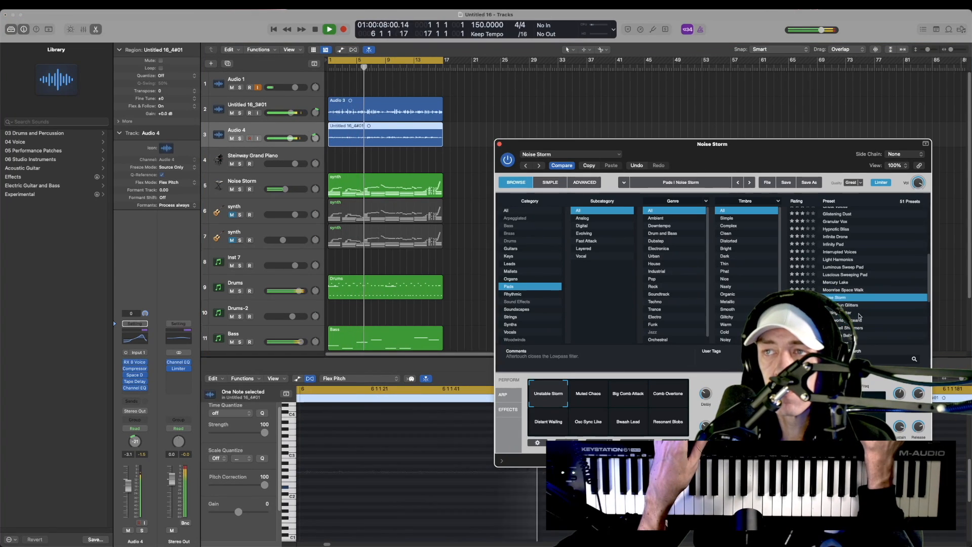
{"action": "left_click", "coordinate": [855, 313]}
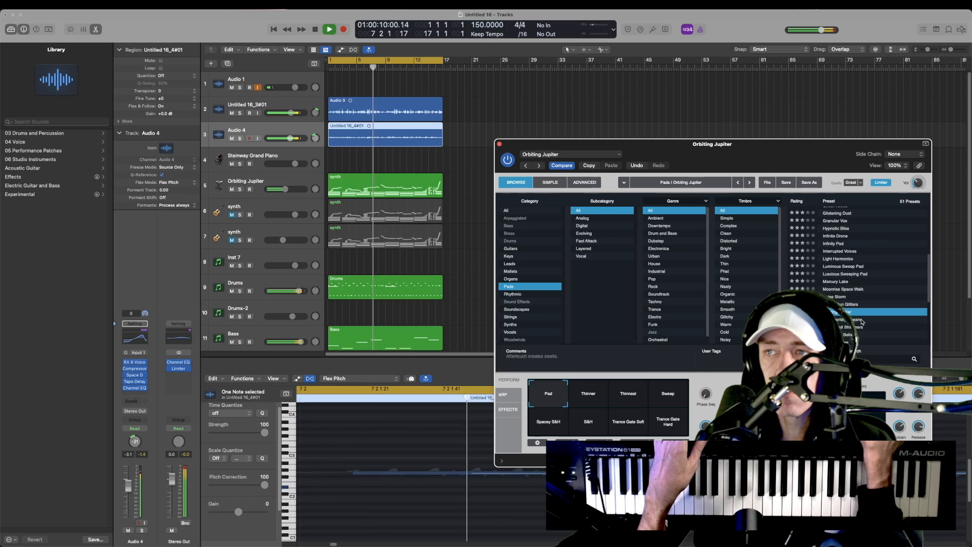
{"action": "scroll", "coordinate": [869, 324], "scroll_direction": "down", "scroll_amount": 1}
{"action": "left_click", "coordinate": [869, 328]}
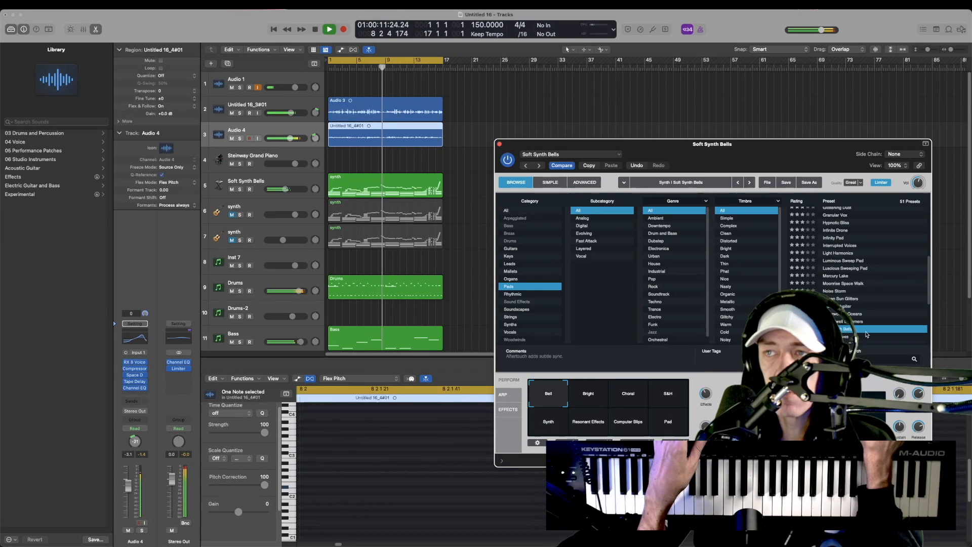
{"action": "scroll", "coordinate": [870, 328], "scroll_direction": "down", "scroll_amount": 2}
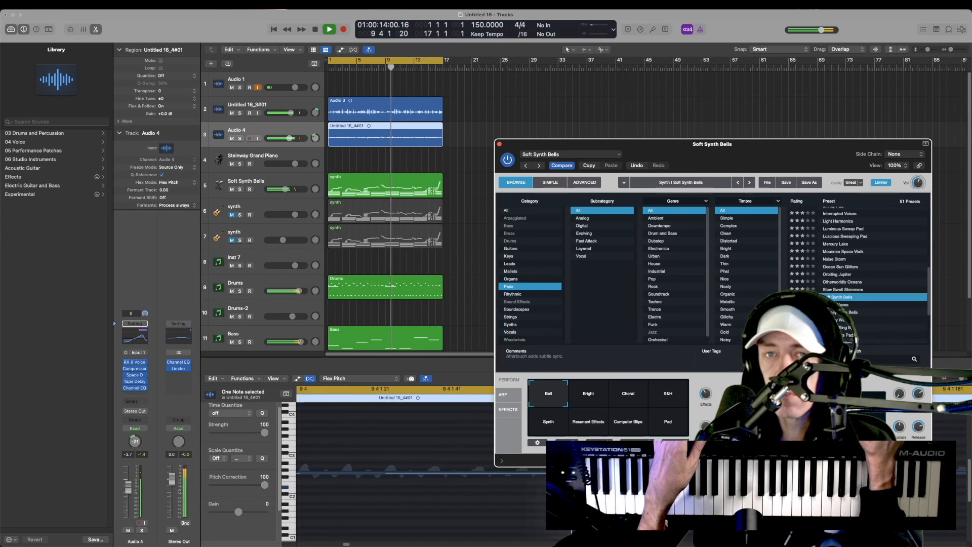
Step: Lower the Audio 4 track's volume to −5.0 dB
{"action": "left_click_drag", "start_coordinate": [128, 486], "coordinate": [128, 489]}
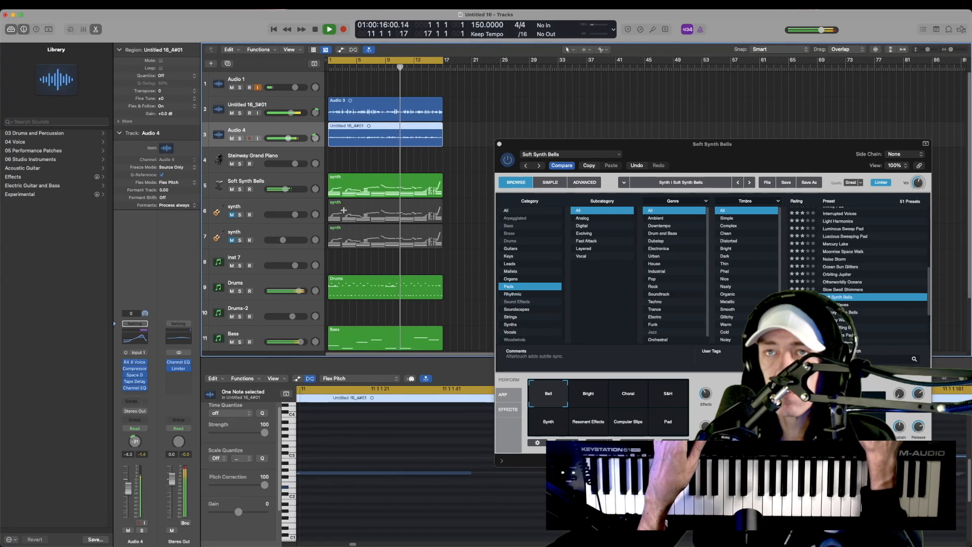
{"action": "left_click_drag", "start_coordinate": [128, 488], "coordinate": [129, 490]}
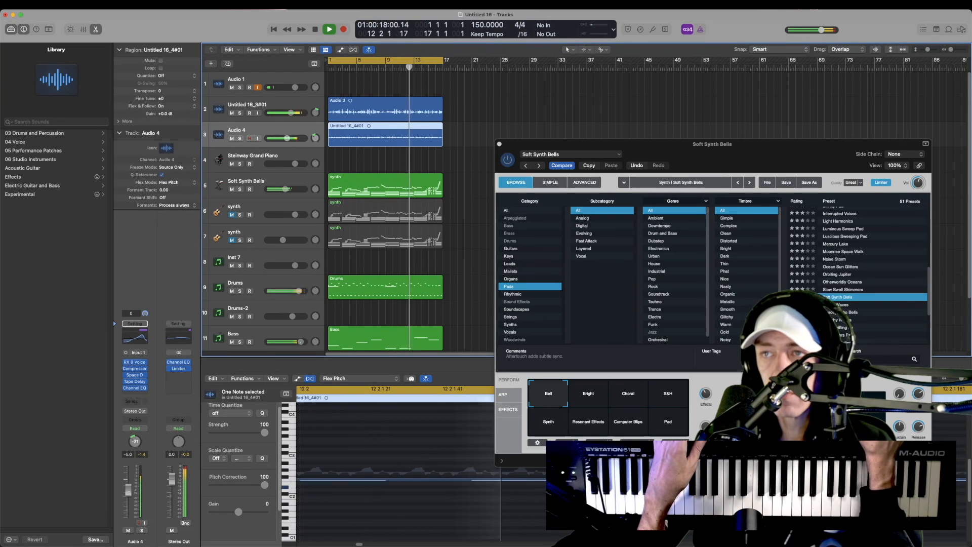
Step: Audition Alchemy's Spacey Echo Bells preset and load Sun Glitters Pad from the Pads list
{"action": "left_click", "coordinate": [870, 311]}
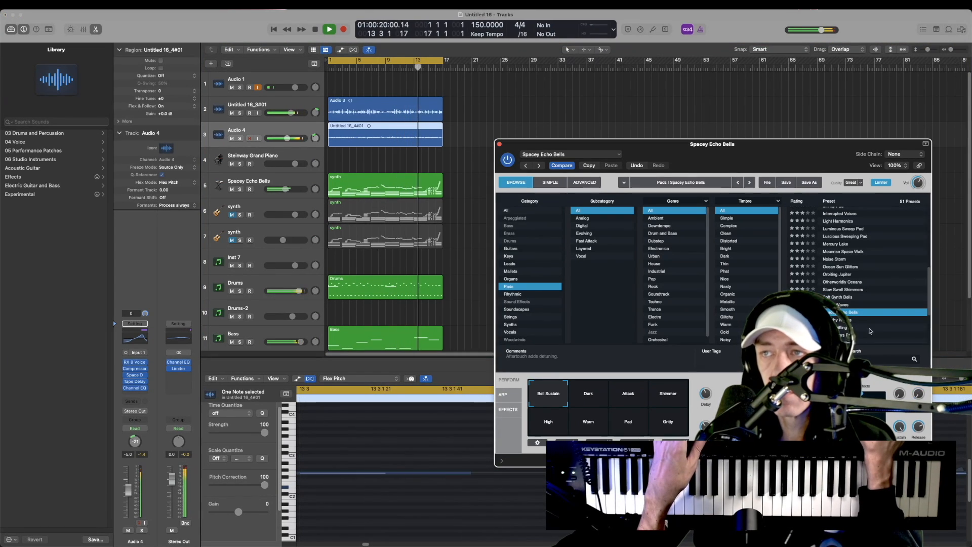
{"action": "scroll", "coordinate": [871, 324], "scroll_direction": "down", "scroll_amount": 1}
{"action": "scroll", "coordinate": [870, 324], "scroll_direction": "down", "scroll_amount": 1}
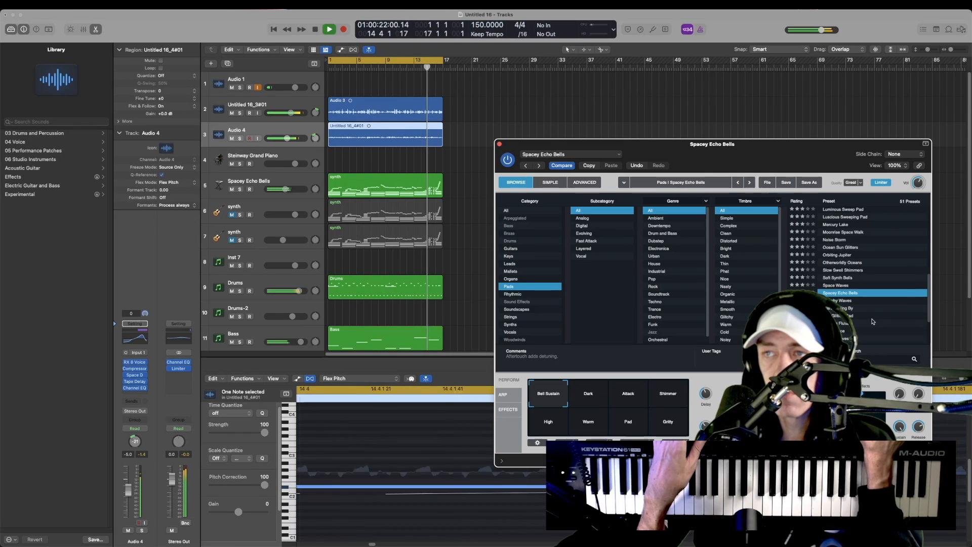
{"action": "left_click", "coordinate": [871, 316]}
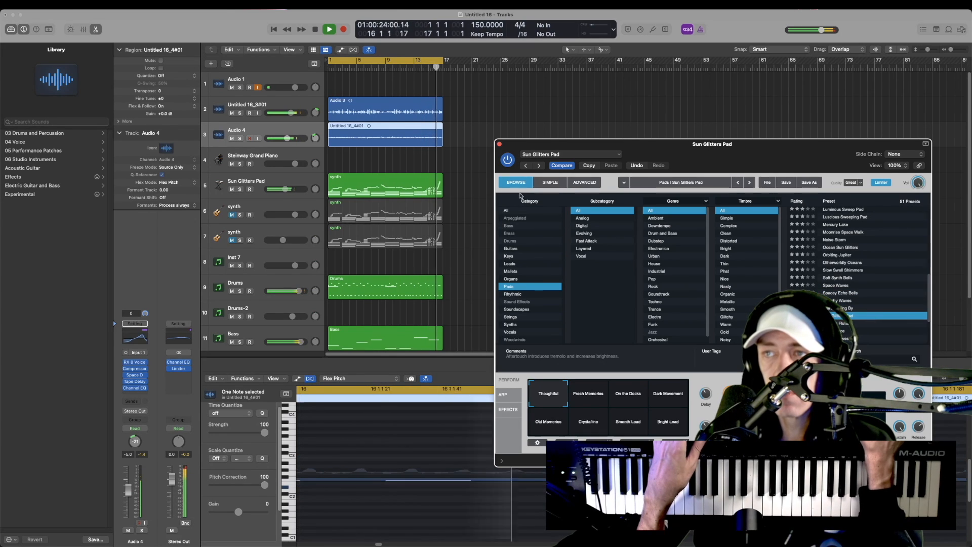
Step: Lower the Audio 4 track's volume to −52.0 dB and audition the Unstable Crystals and Vintage Sci-Fi Ambience presets in Alchemy during playback
{"action": "left_click_drag", "start_coordinate": [286, 138], "coordinate": [271, 138]}
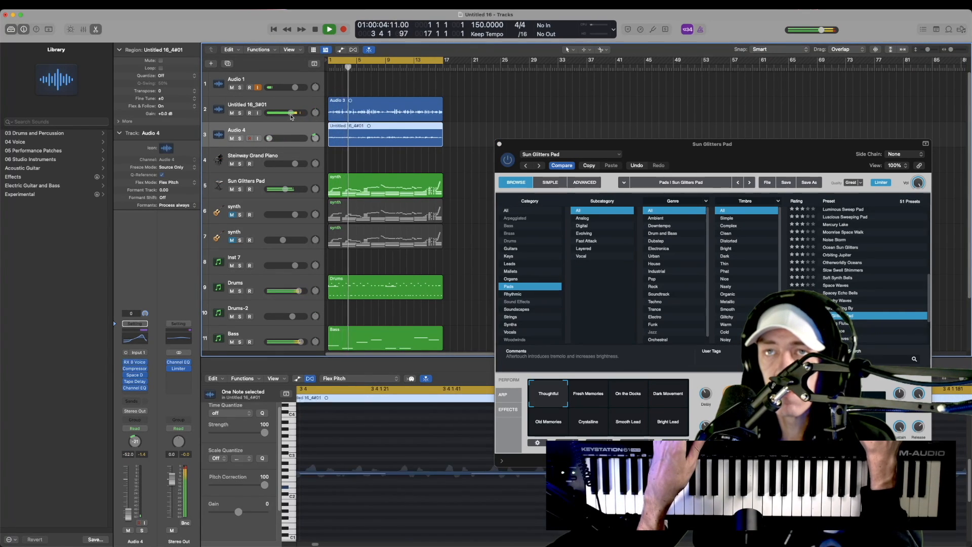
{"action": "scroll", "coordinate": [860, 284], "scroll_direction": "down", "scroll_amount": 2}
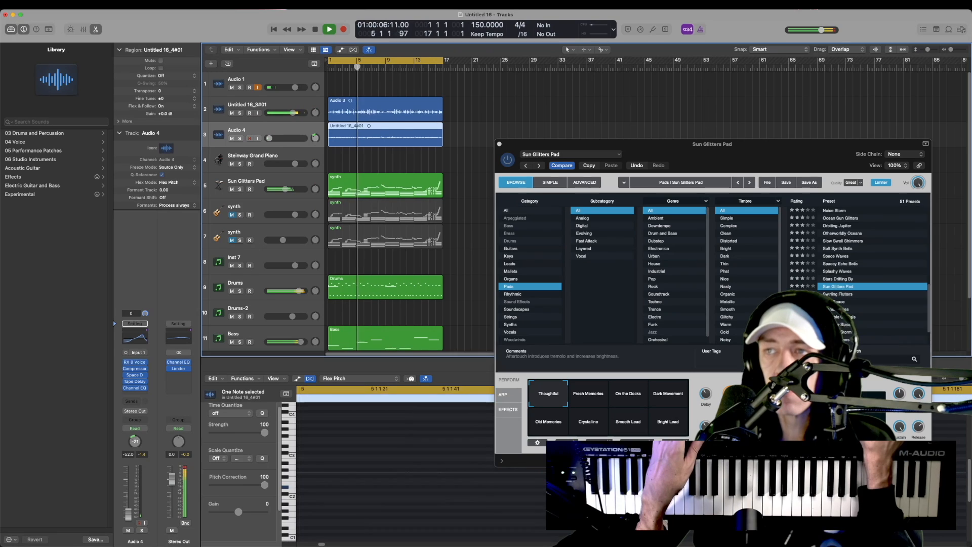
{"action": "left_click", "coordinate": [861, 317]}
{"action": "scroll", "coordinate": [869, 324], "scroll_direction": "down", "scroll_amount": 2}
{"action": "left_click", "coordinate": [884, 325]}
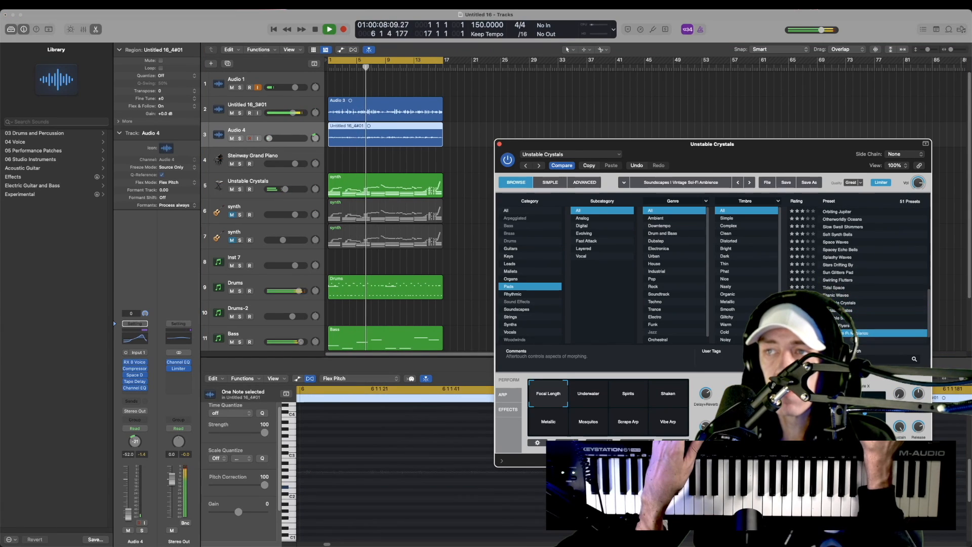
{"action": "scroll", "coordinate": [885, 321], "scroll_direction": "down", "scroll_amount": 1}
{"action": "left_click", "coordinate": [876, 326]}
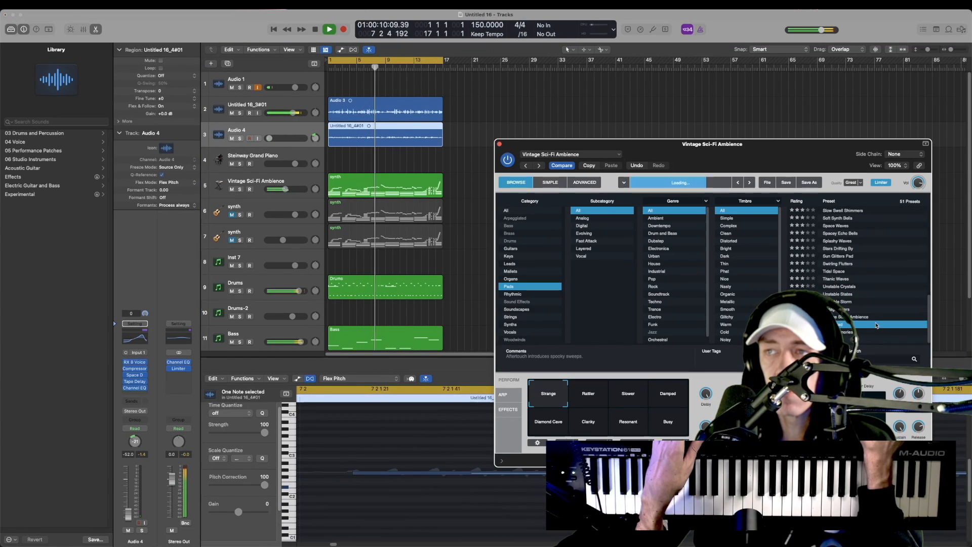
{"action": "left_click", "coordinate": [884, 256]}
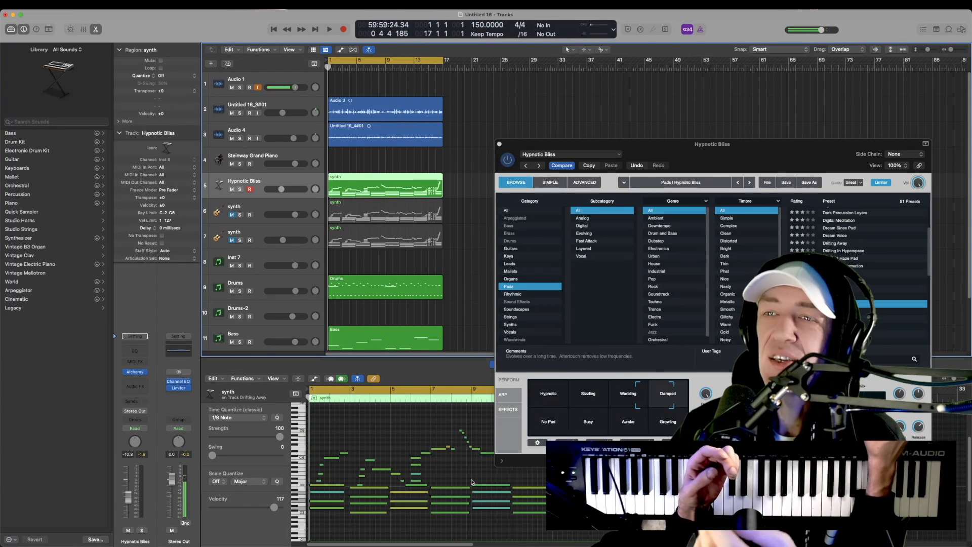
Step: Try the Busy performance snapshot of Alchemy's Hypnotic Bliss preset and return to the Hypnotic snapshot
{"action": "left_click", "coordinate": [549, 392]}
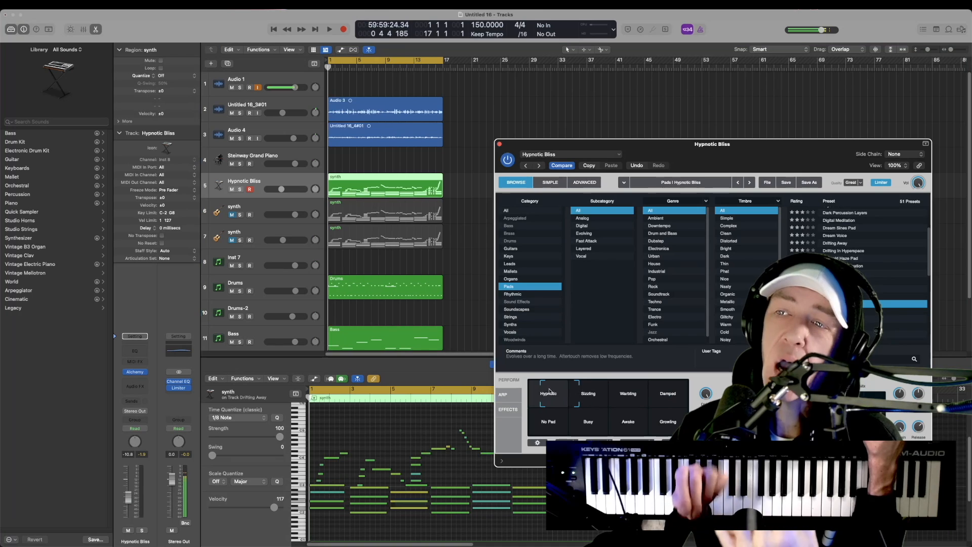
{"action": "left_click", "coordinate": [569, 396]}
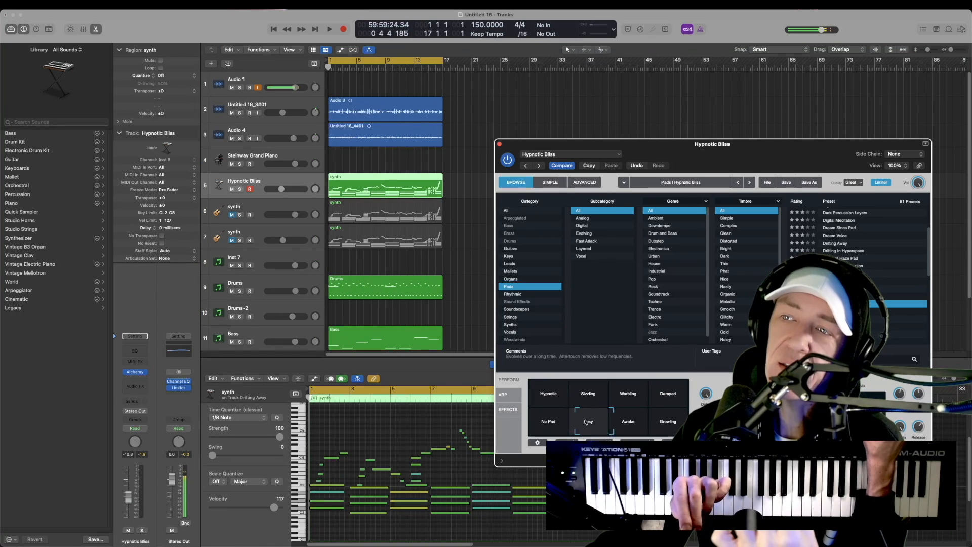
{"action": "left_click", "coordinate": [548, 394]}
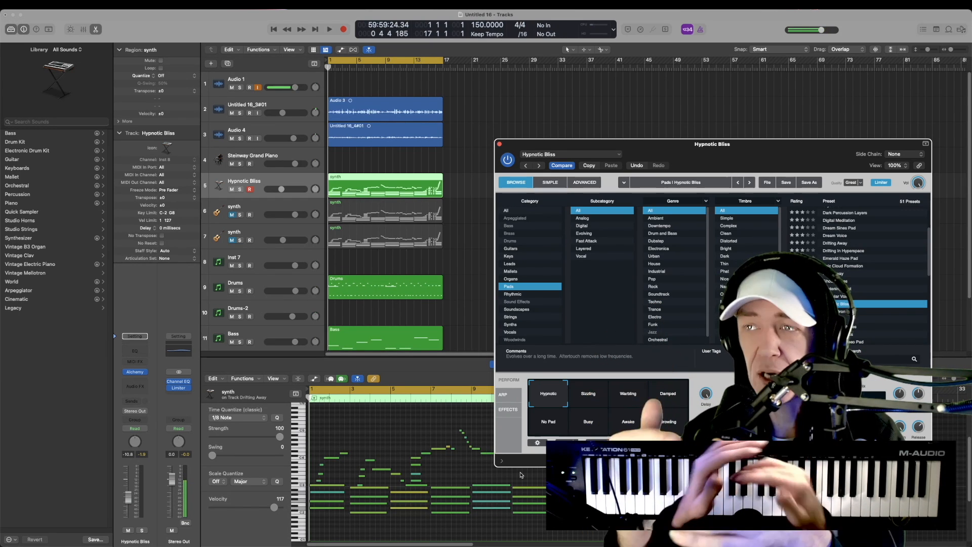
Step: Look through Alchemy's Simple and Advanced views and its preset list for Hypnotic Bliss, ending back in the Browse view
{"action": "left_click", "coordinate": [550, 183]}
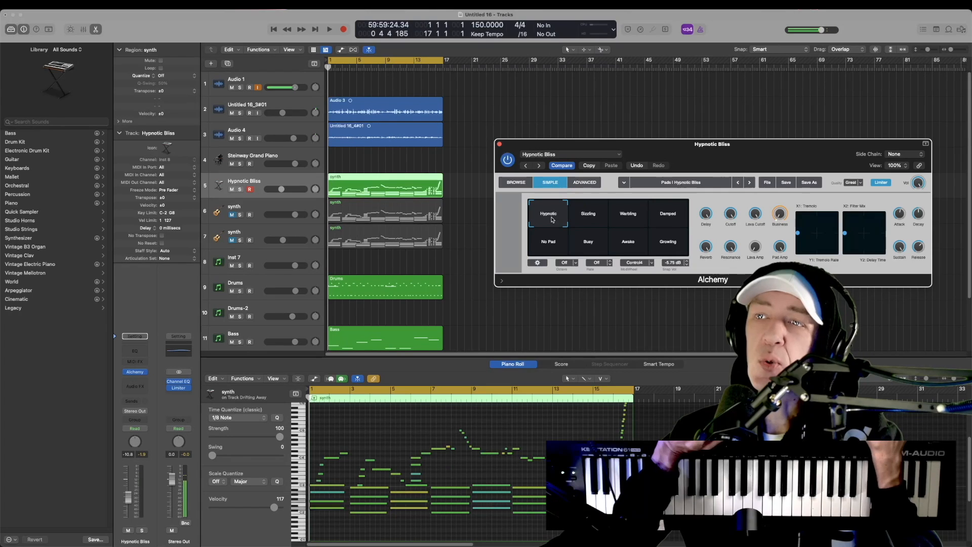
{"action": "left_click", "coordinate": [587, 182]}
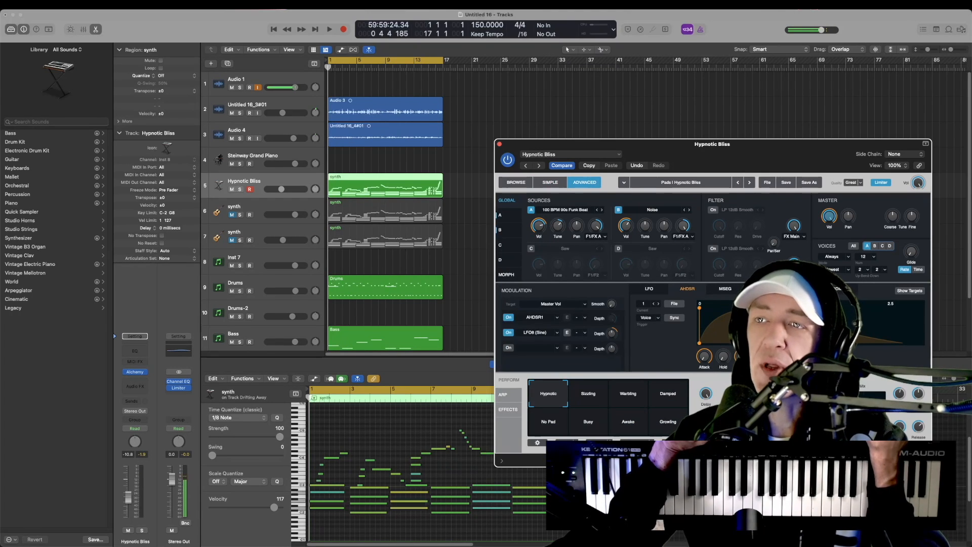
{"action": "left_click", "coordinate": [673, 183]}
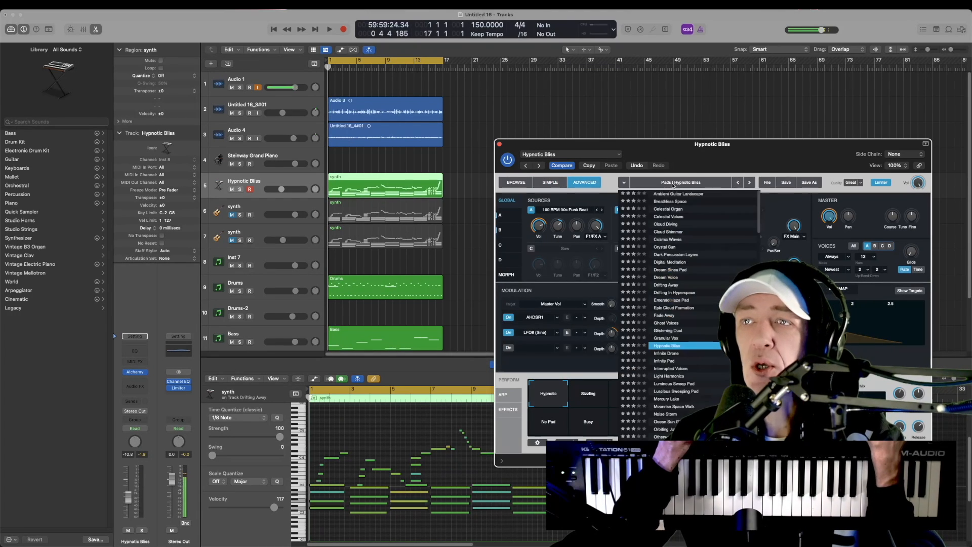
{"action": "left_click", "coordinate": [765, 185]}
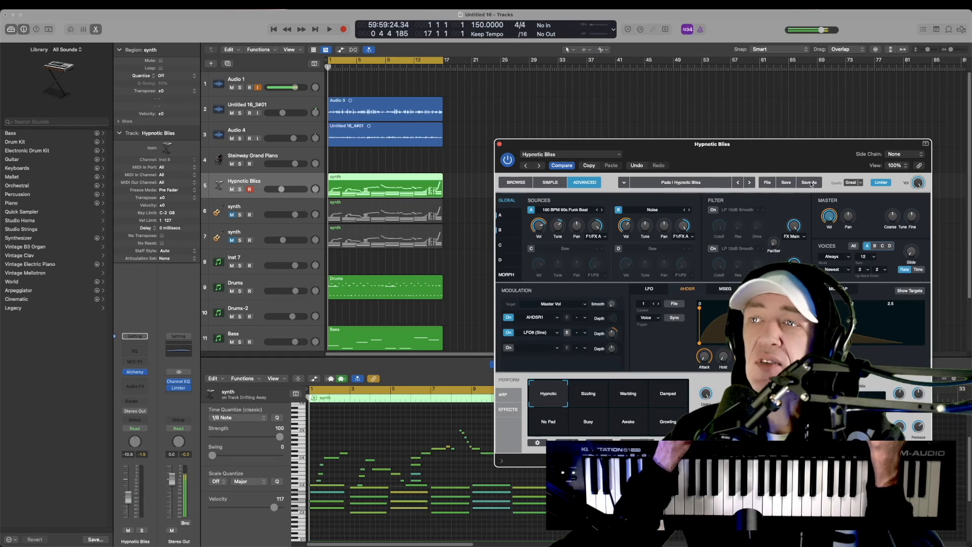
{"action": "left_click", "coordinate": [511, 183]}
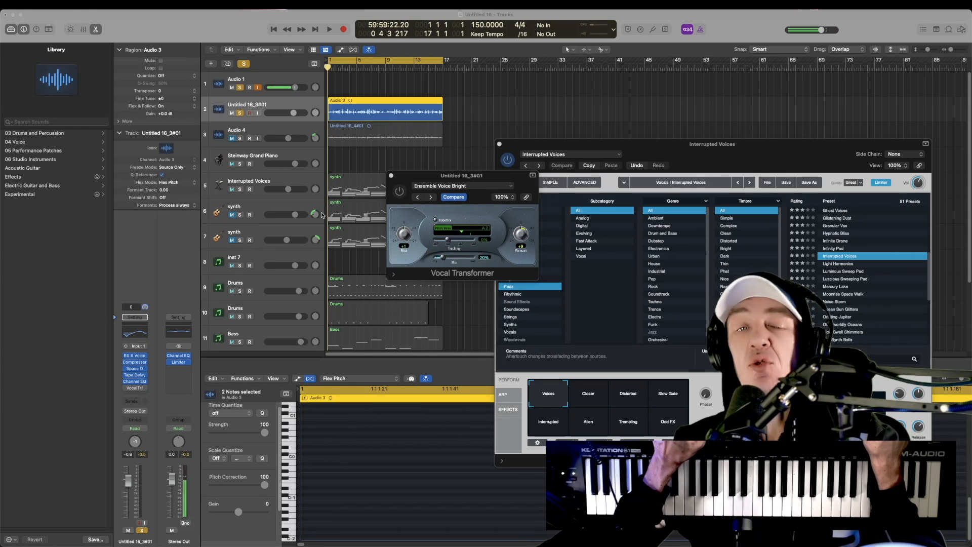
Step: Enable Vocal Transformer on the soloed vocal track and audition its Female Rap Double Dark, Male Voice Double and Male Voice Soft Double presets
{"action": "left_click", "coordinate": [134, 388]}
{"action": "mouse_move", "coordinate": [160, 496]}
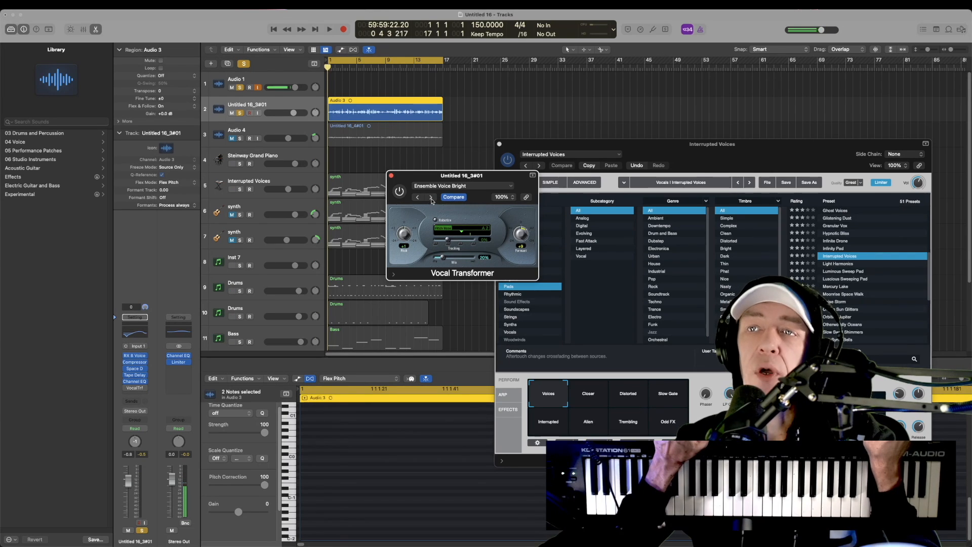
{"action": "key", "text": "space"}
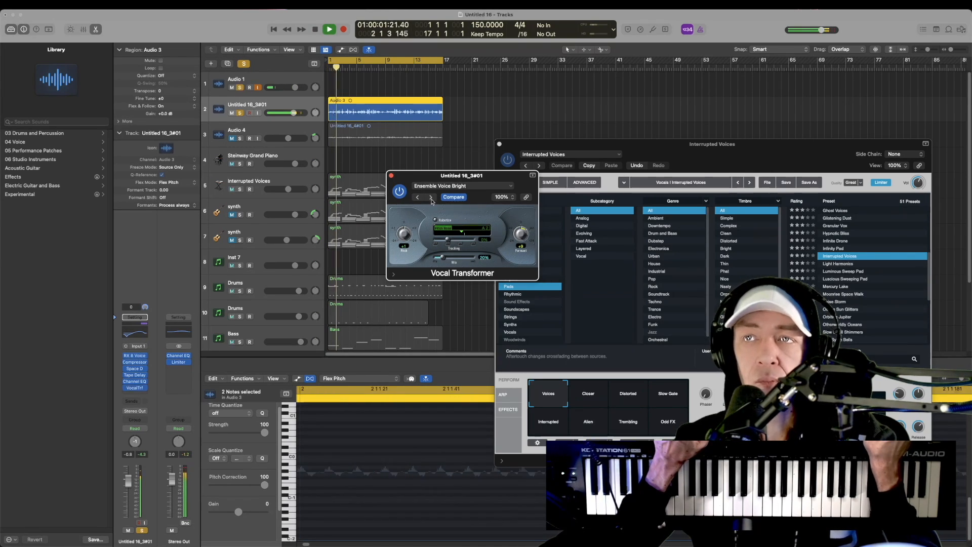
{"action": "left_click", "coordinate": [431, 198]}
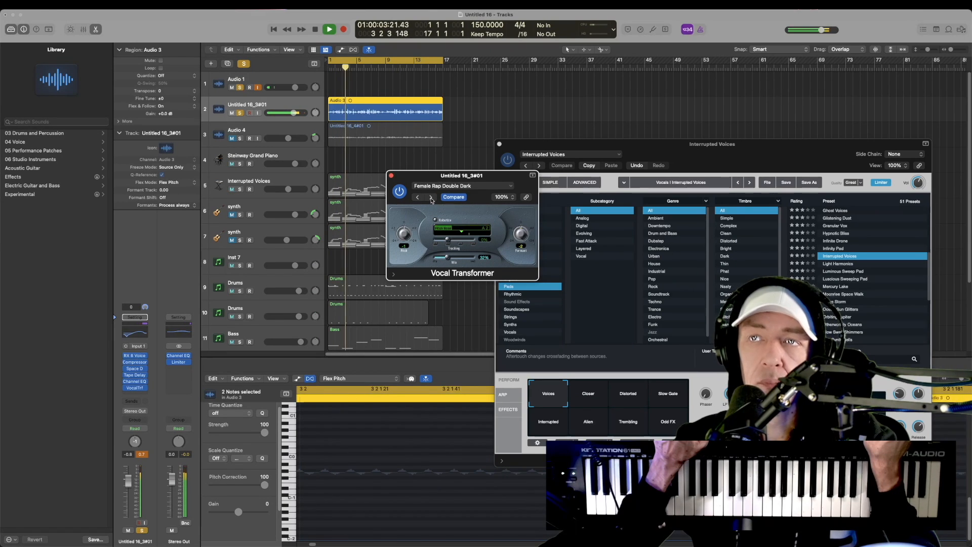
{"action": "left_click", "coordinate": [431, 198]}
{"action": "left_click", "coordinate": [431, 198]}
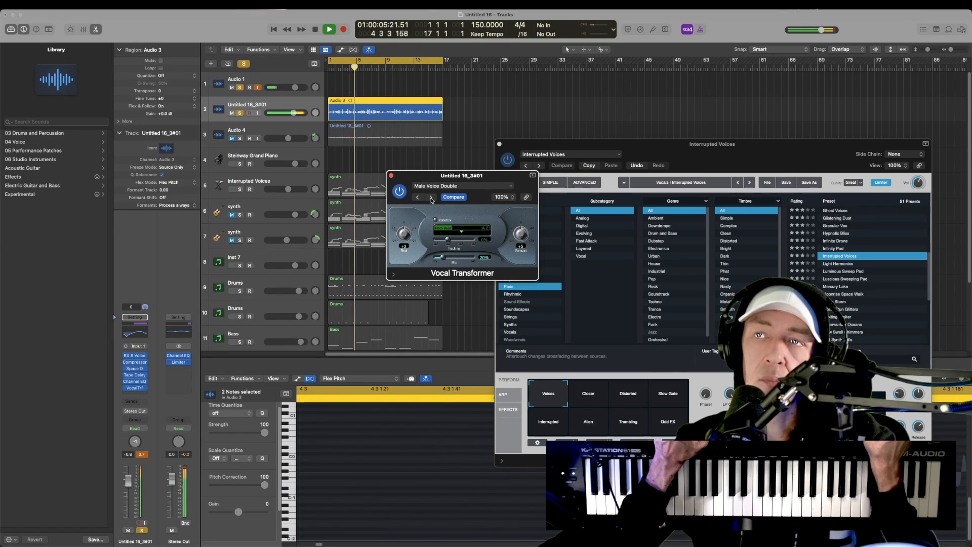
{"action": "left_click", "coordinate": [430, 197]}
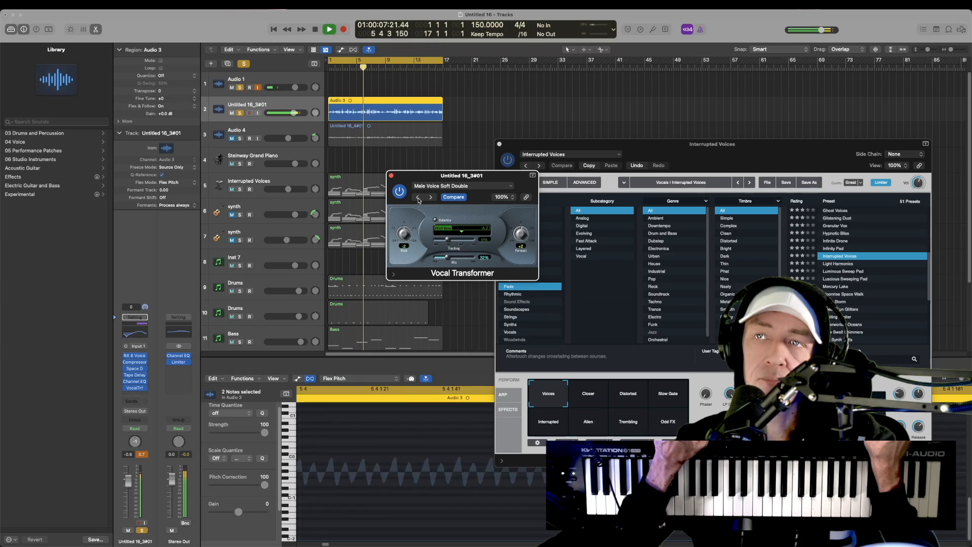
Step: Audition Vocal Transformer's Disguise Voice, Plasma Tunnel Alien, Electric Sizzle and Spunky Loops presets and shrink the plug-in window
{"action": "left_click", "coordinate": [431, 198]}
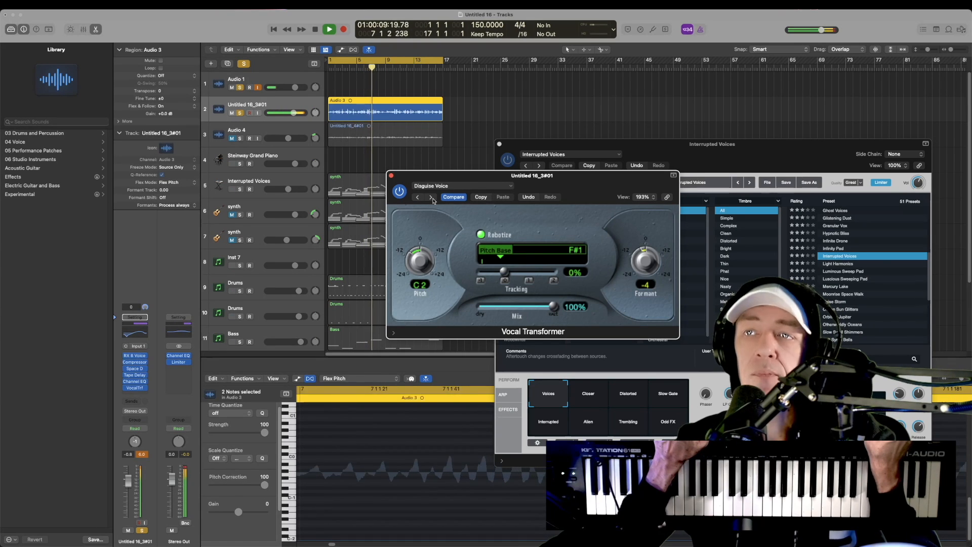
{"action": "left_click", "coordinate": [431, 198]}
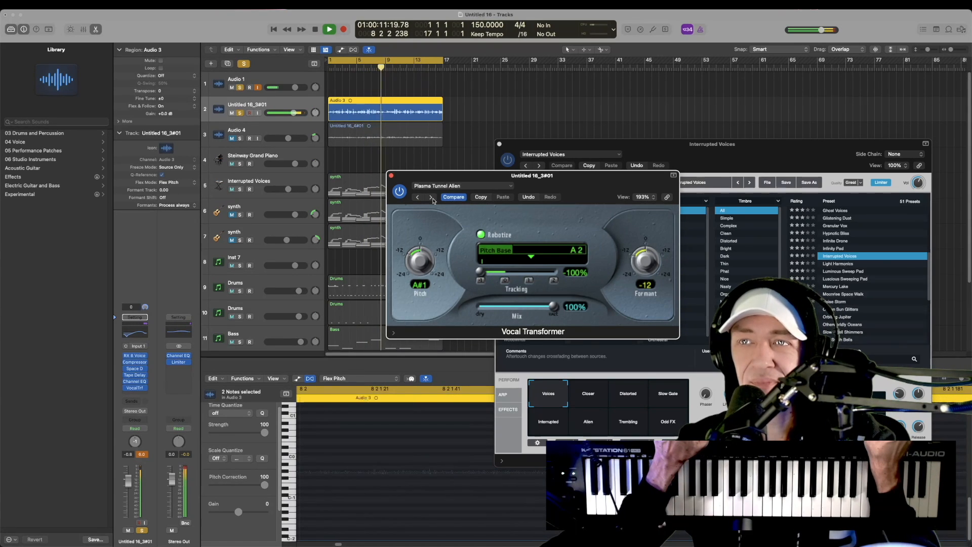
{"action": "left_click", "coordinate": [431, 197]}
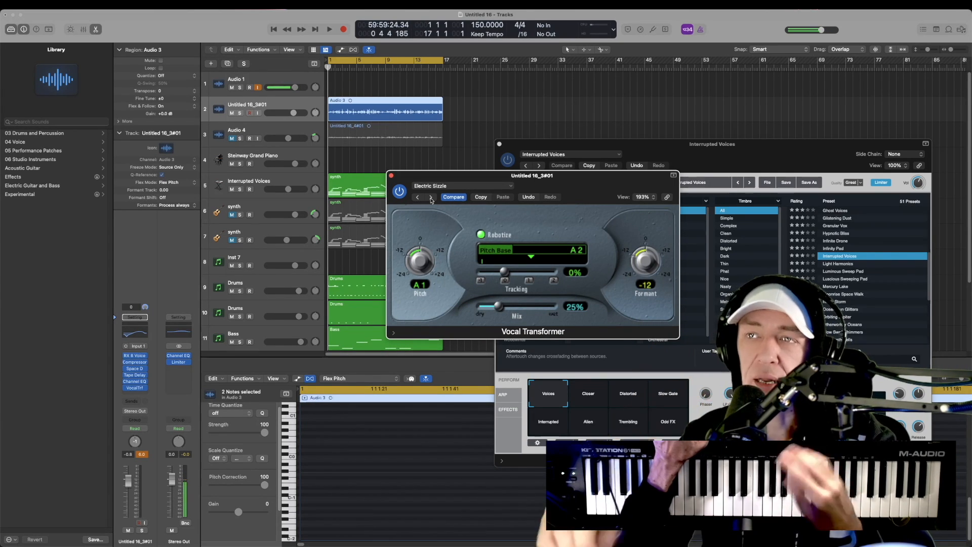
{"action": "left_click", "coordinate": [431, 197]}
{"action": "key", "text": "space"}
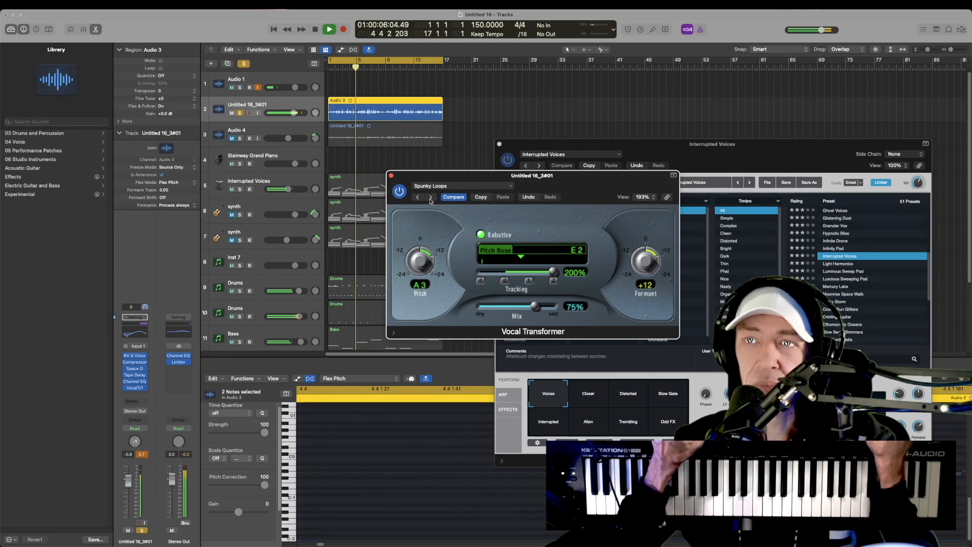
{"action": "key", "text": "space"}
{"action": "left_click_drag", "start_coordinate": [677, 338], "coordinate": [590, 293]}
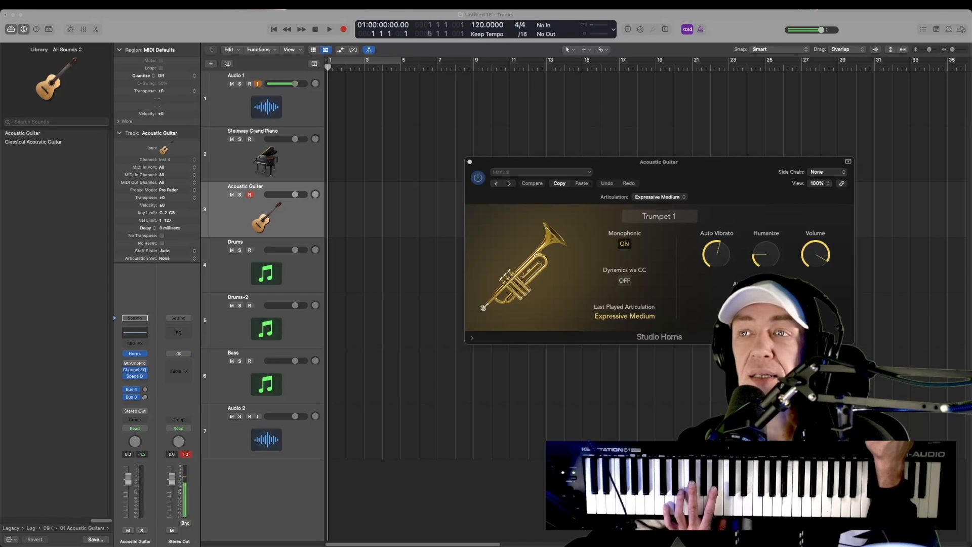
Step: Record a four-bar MIDI part on the Acoustic Guitar track using the Studio Horns Trumpet 1 instrument
{"action": "left_click_drag", "start_coordinate": [529, 196], "coordinate": [401, 288]}
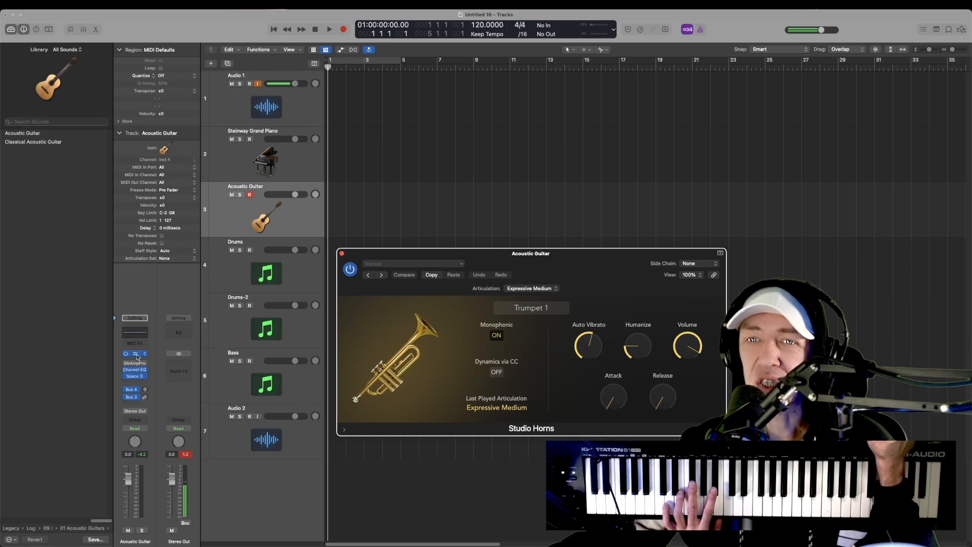
{"action": "left_click", "coordinate": [144, 354]}
{"action": "mouse_move", "coordinate": [178, 440]}
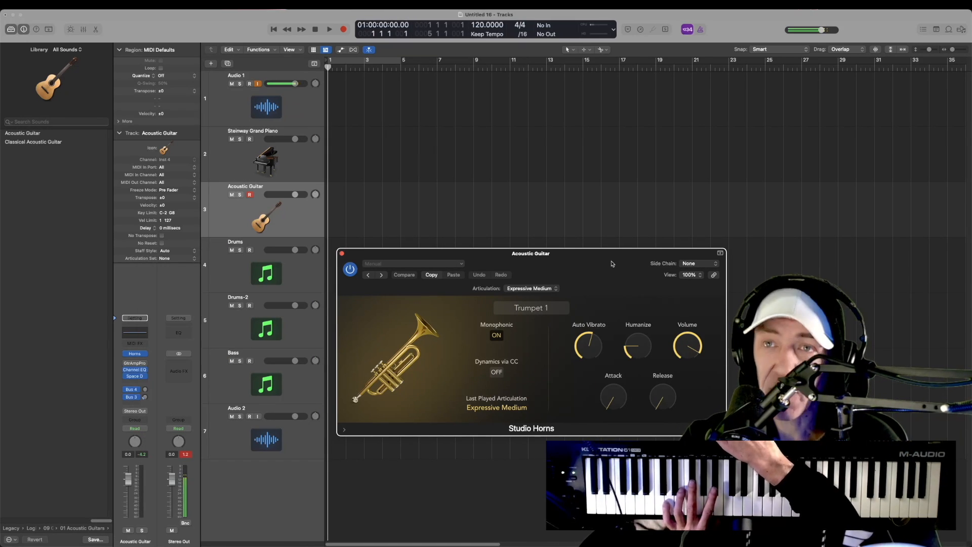
{"action": "key", "text": "r"}
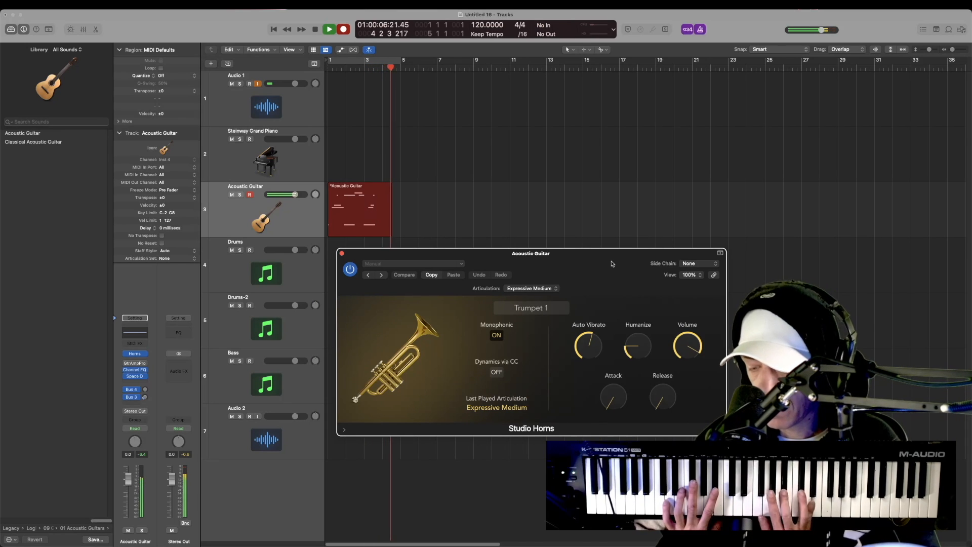
{"action": "key", "text": "space"}
Step: Show the recorded trumpet region's notes in the Piano Roll and record another pass over the same four bars
{"action": "key", "text": "p"}
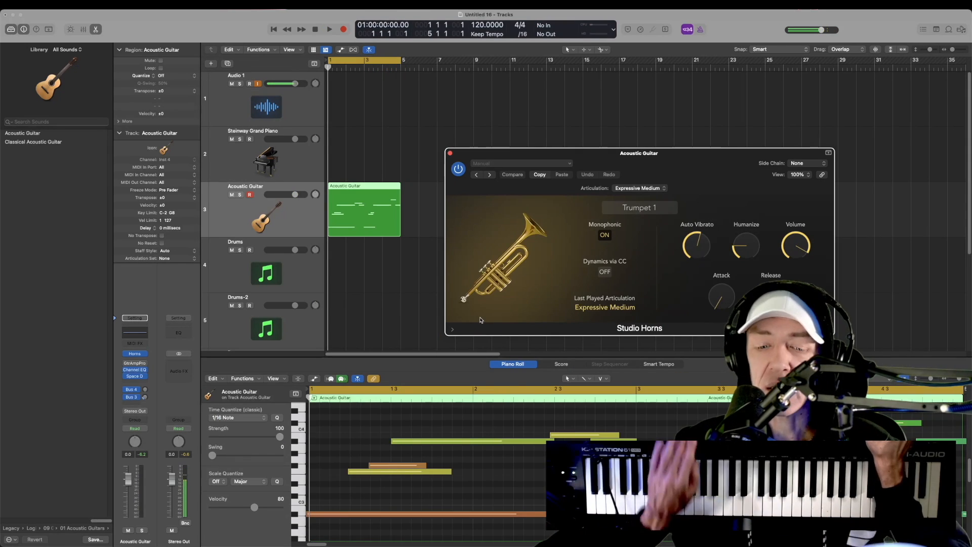
{"action": "key", "text": "super+Left"}
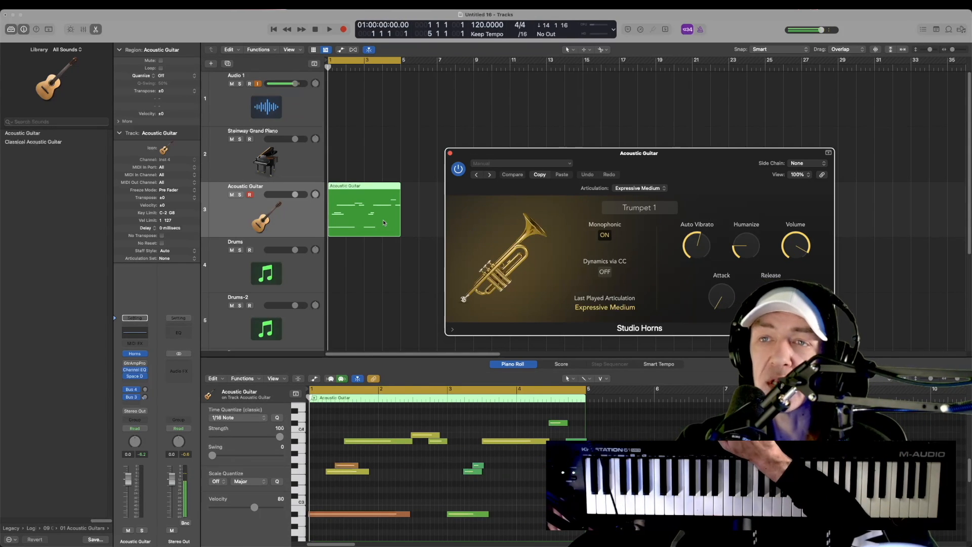
{"action": "key", "text": "r"}
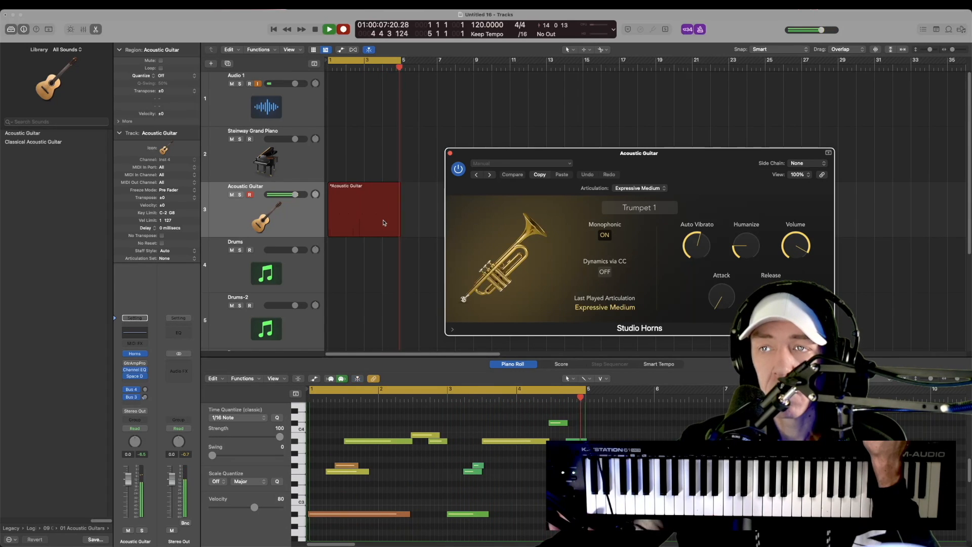
{"action": "key", "text": "space"}
Step: Insert the Tremolo modulation effect on the Acoustic Guitar channel and lower its depth to 48%, adjusting it further during playback
{"action": "left_click", "coordinate": [140, 384]}
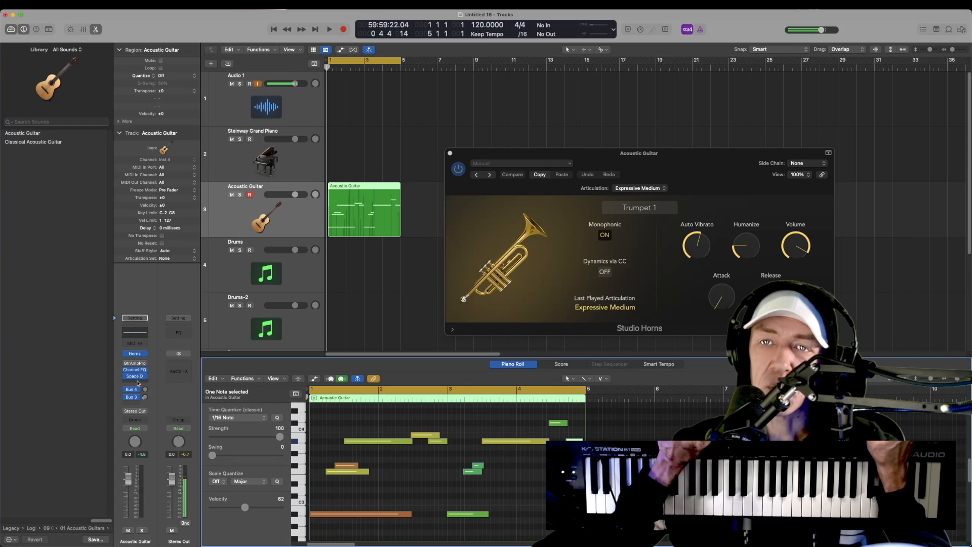
{"action": "mouse_move", "coordinate": [165, 525]}
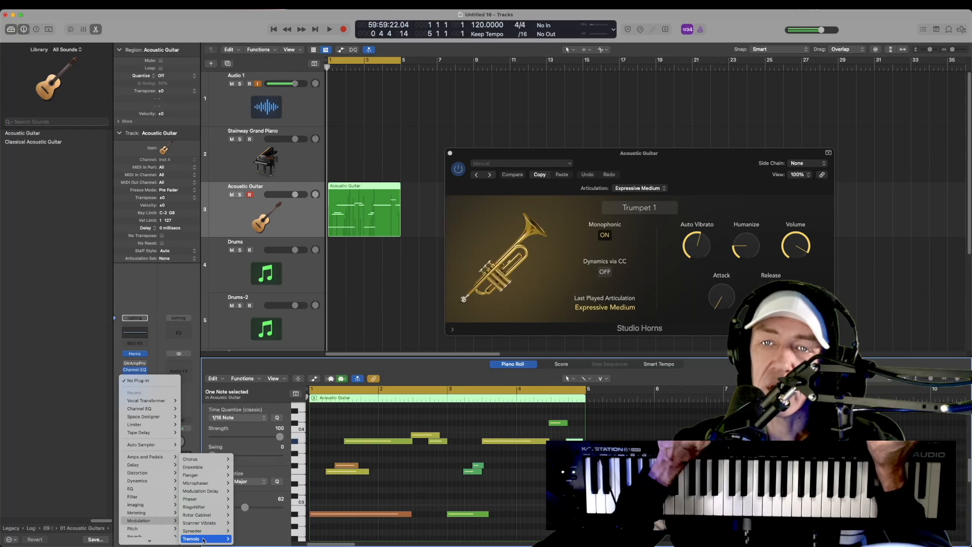
{"action": "left_click", "coordinate": [191, 539]}
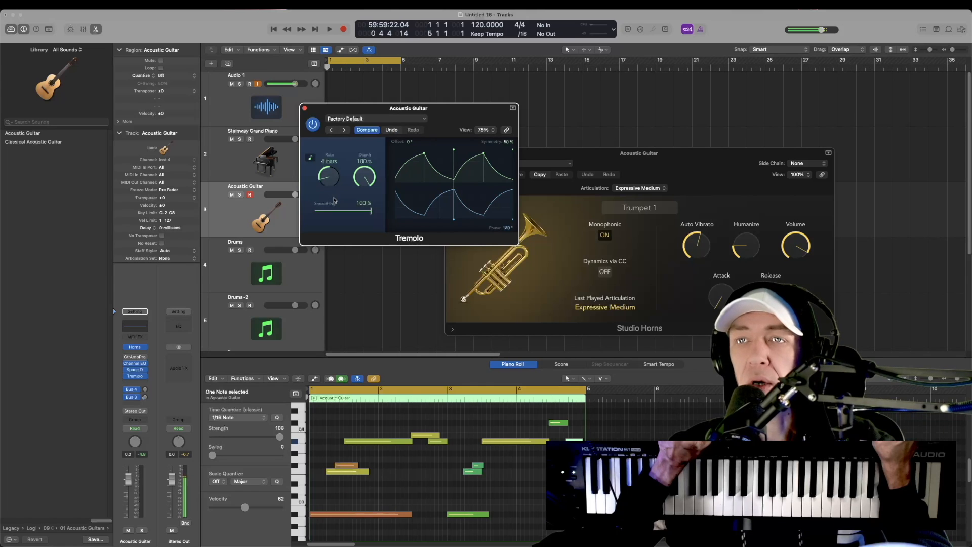
{"action": "left_click_drag", "start_coordinate": [375, 176], "coordinate": [370, 218]}
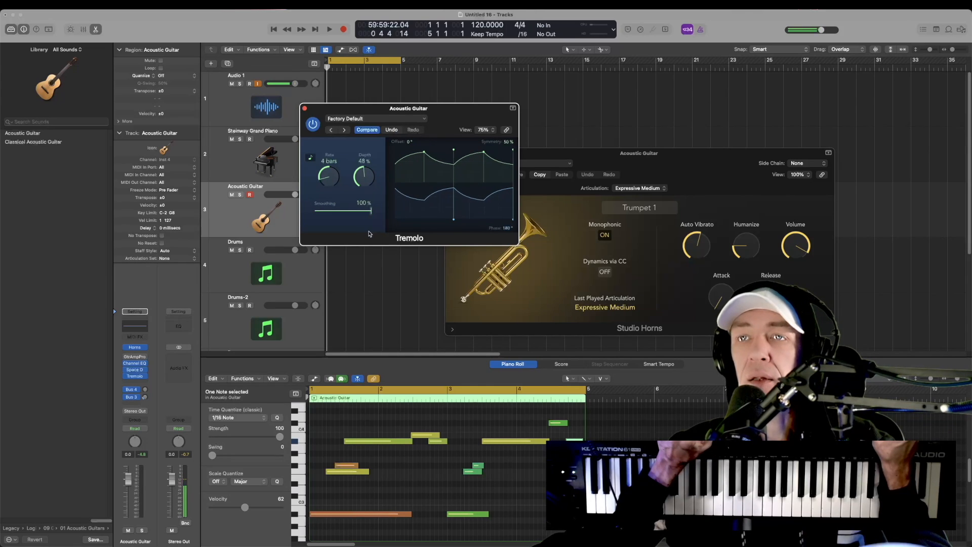
{"action": "key", "text": "space"}
{"action": "left_click_drag", "start_coordinate": [363, 180], "coordinate": [362, 162]}
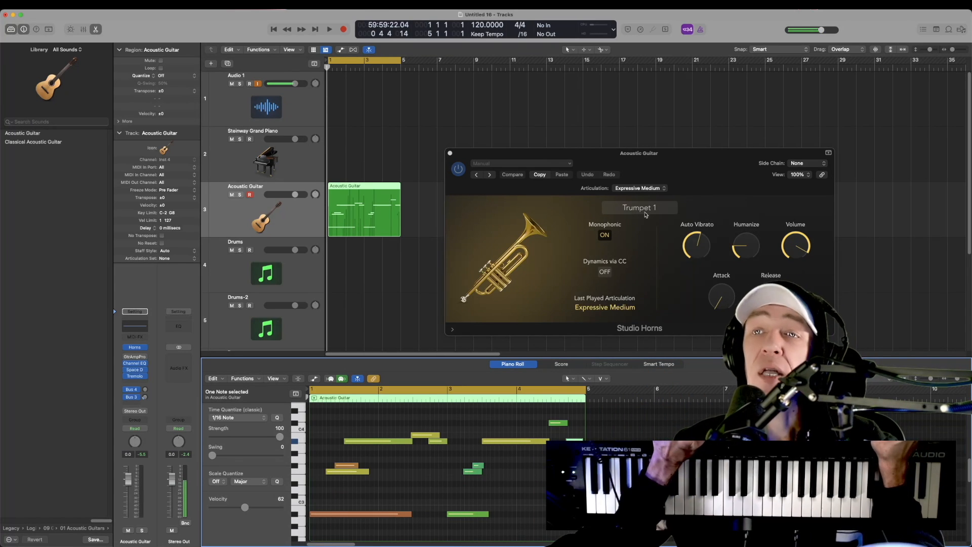
Step: Create a new track with duplicate settings from the Acoustic Guitar track
{"action": "left_click", "coordinate": [229, 64]}
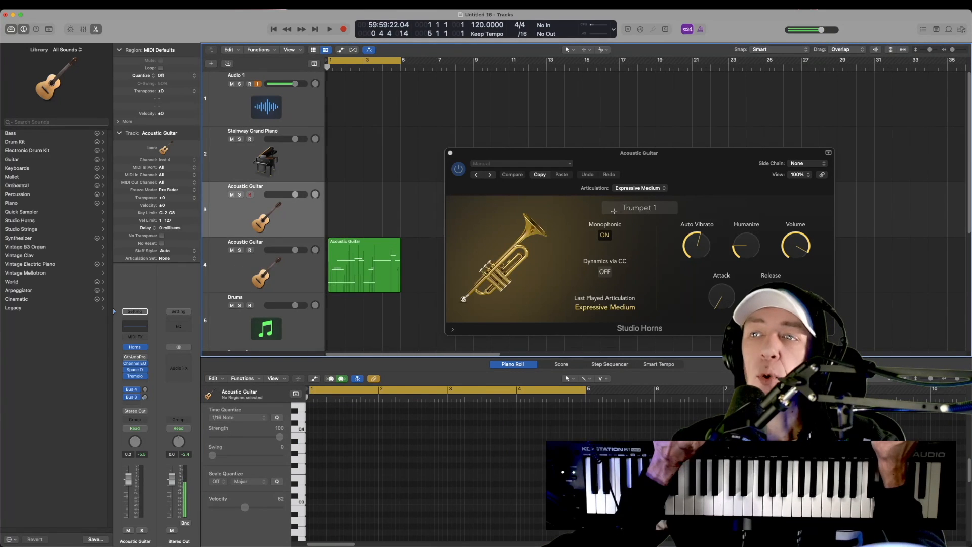
Step: Switch the Studio Horns instrument to Soul Section and record a four-bar MIDI part on the duplicated Acoustic Guitar track
{"action": "left_click", "coordinate": [641, 208]}
{"action": "left_click", "coordinate": [499, 257]}
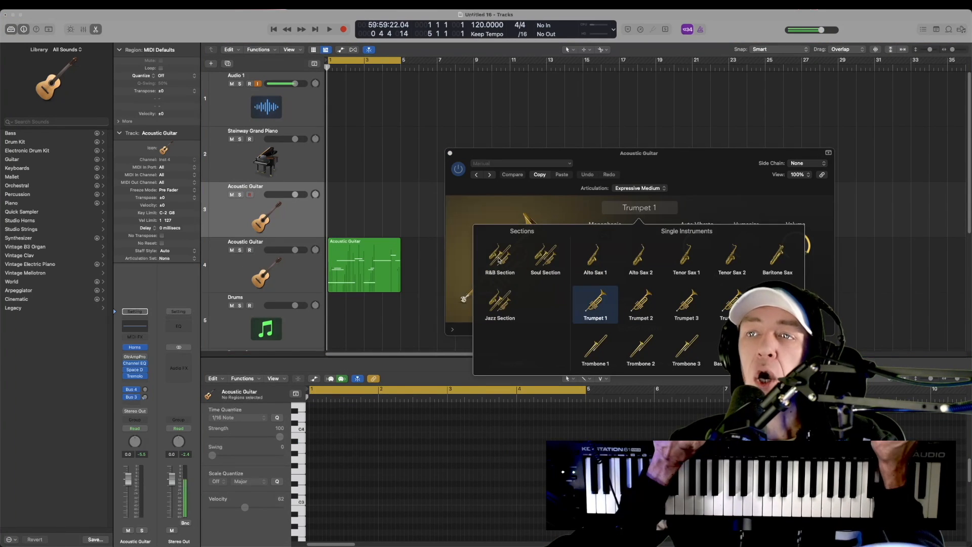
{"action": "left_click", "coordinate": [710, 196]}
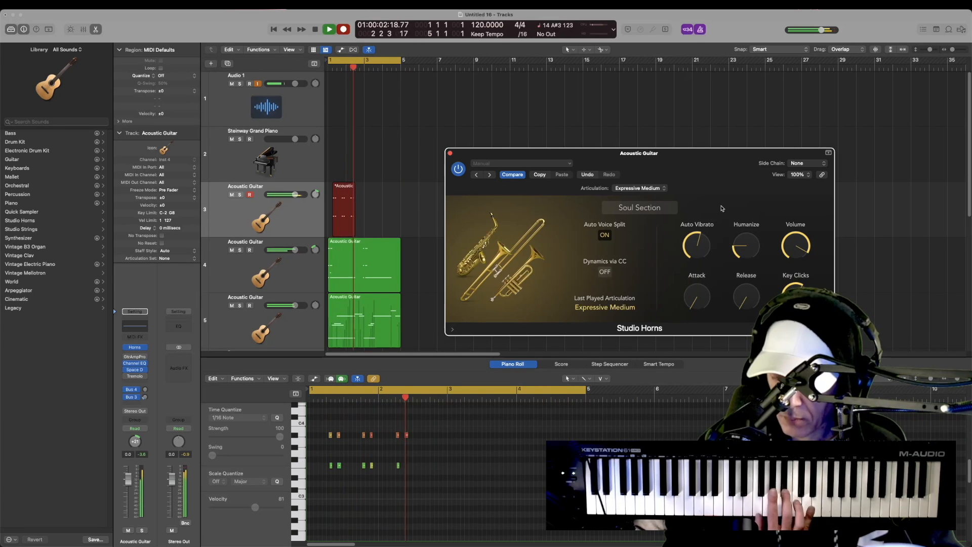
{"action": "key", "text": "space"}
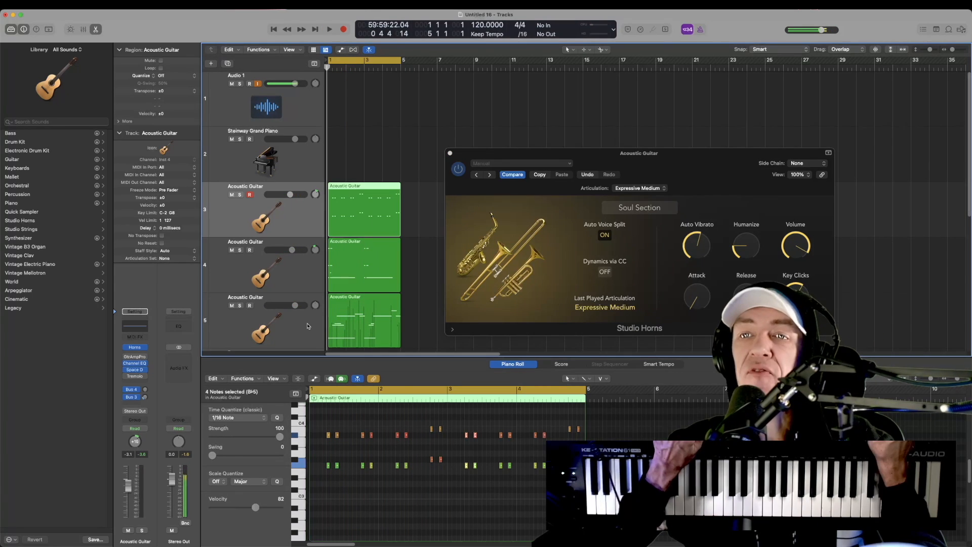
Step: Group the three Acoustic Guitar tracks into a summing track stack
{"action": "left_click", "coordinate": [307, 325], "text": "shift"}
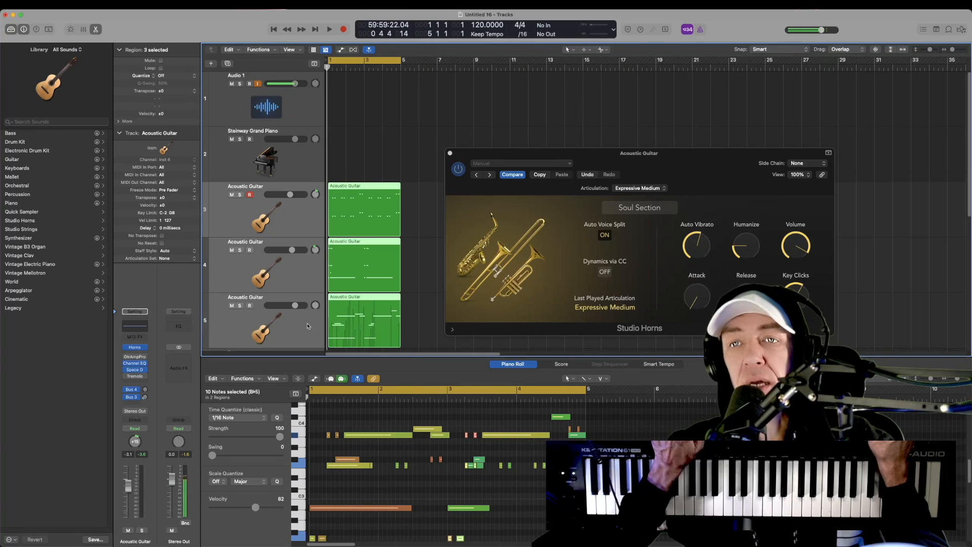
{"action": "right_click", "coordinate": [307, 326]}
{"action": "left_click", "coordinate": [362, 411]}
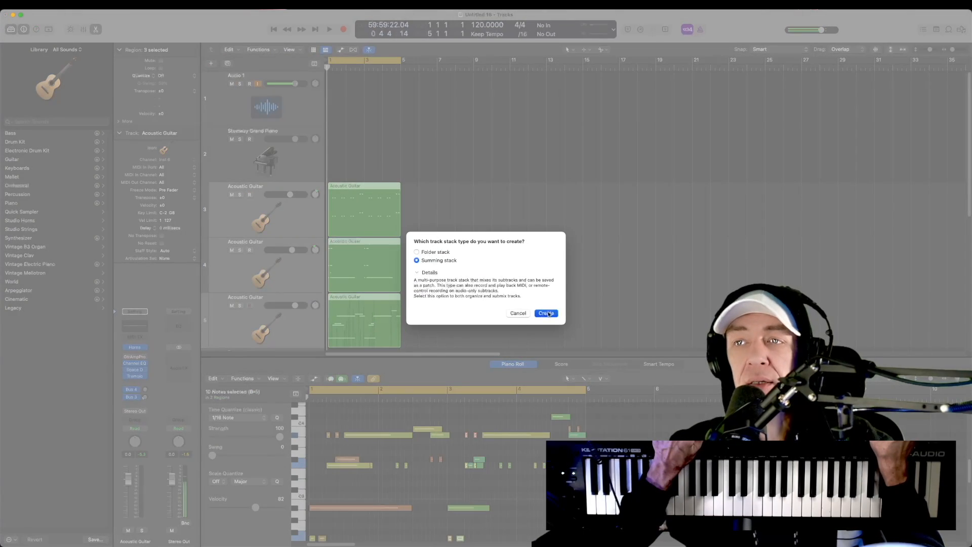
{"action": "left_click", "coordinate": [547, 314]}
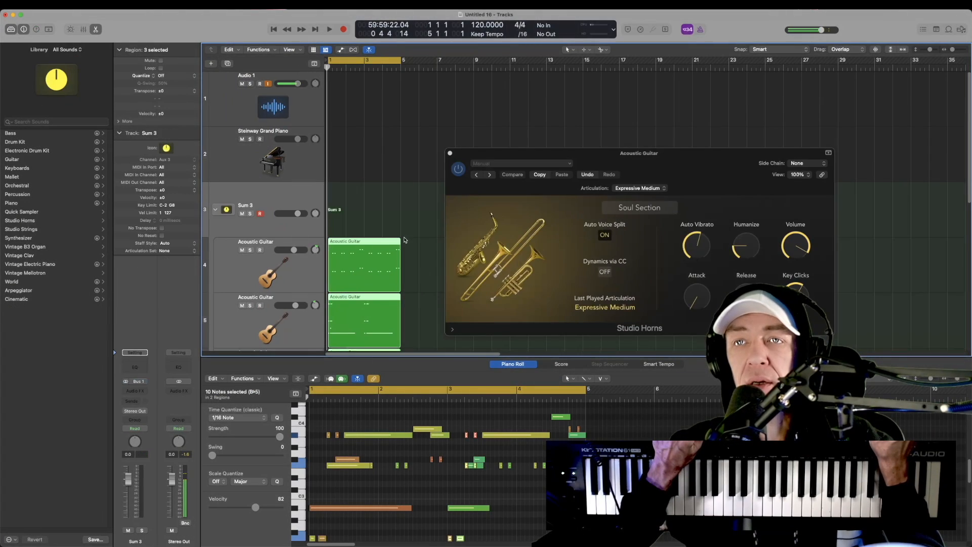
Step: Insert a Channel EQ on the Sum 3 stack and shape it with a low cut and a high cut
{"action": "left_click", "coordinate": [296, 200]}
{"action": "left_click", "coordinate": [135, 368]}
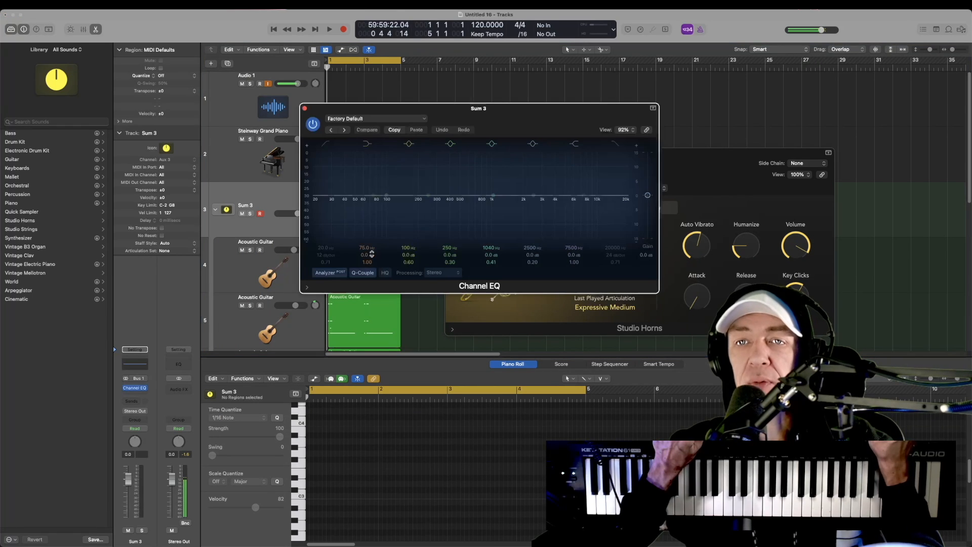
{"action": "left_click", "coordinate": [324, 144]}
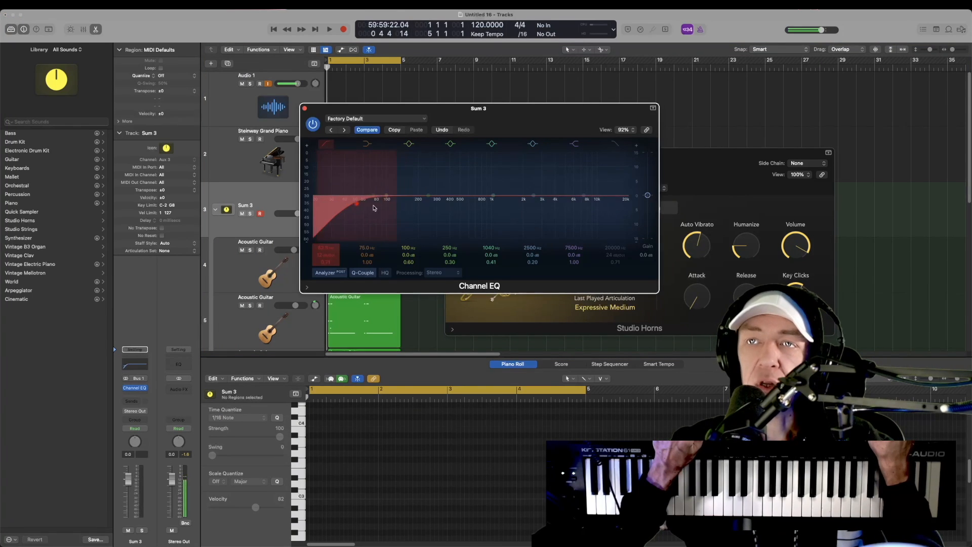
{"action": "left_click_drag", "start_coordinate": [612, 173], "coordinate": [590, 174]}
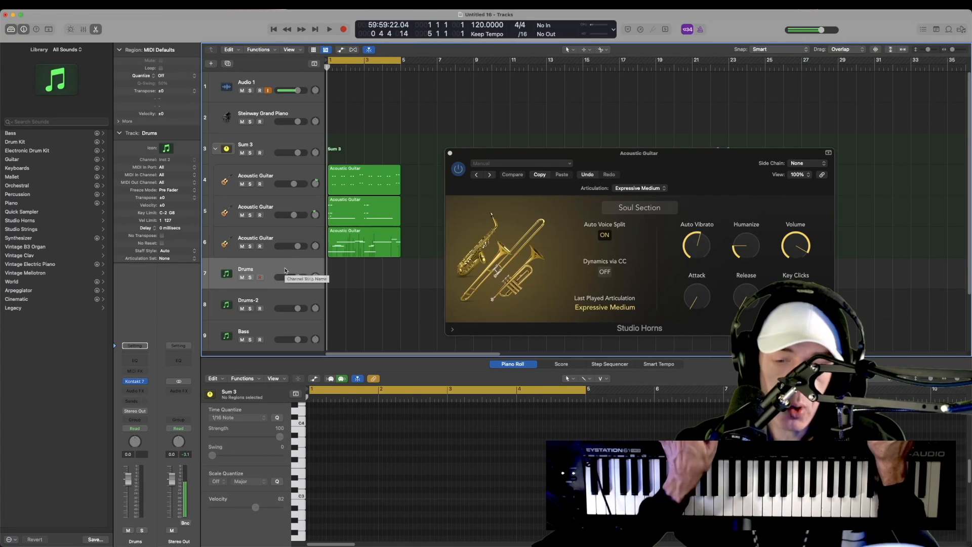
Step: Record four-bar MIDI parts on the two Drums tracks and the Bass track
{"action": "key", "text": "ctrl+shift+r"}
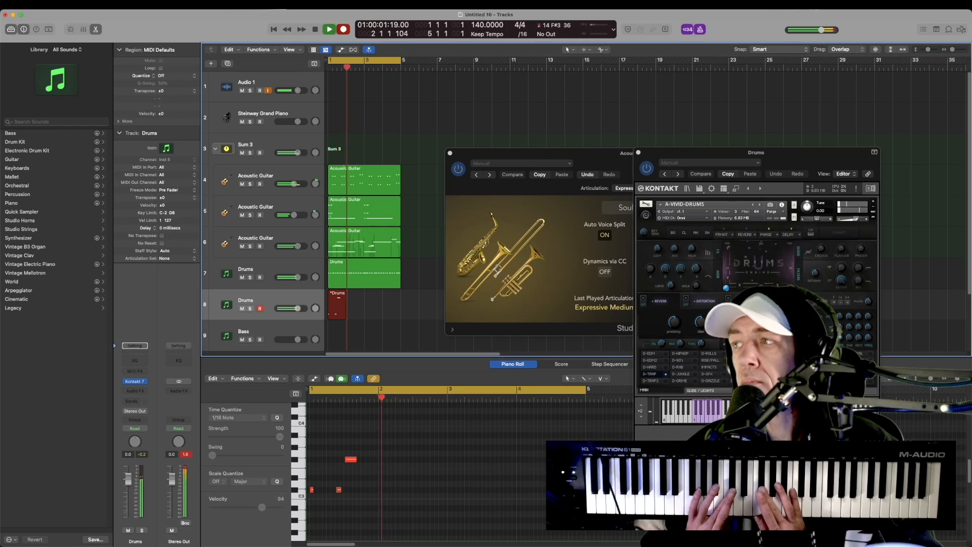
{"action": "left_click", "coordinate": [292, 329]}
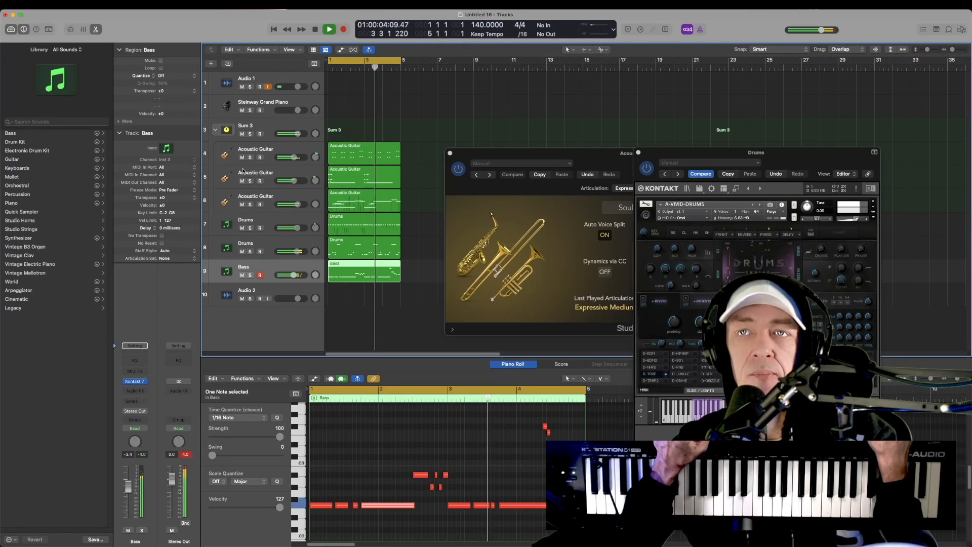
Step: Compare the horn layers during playback by toggling mute on the lower Acoustic Guitar tracks in the stack
{"action": "left_click", "coordinate": [243, 204]}
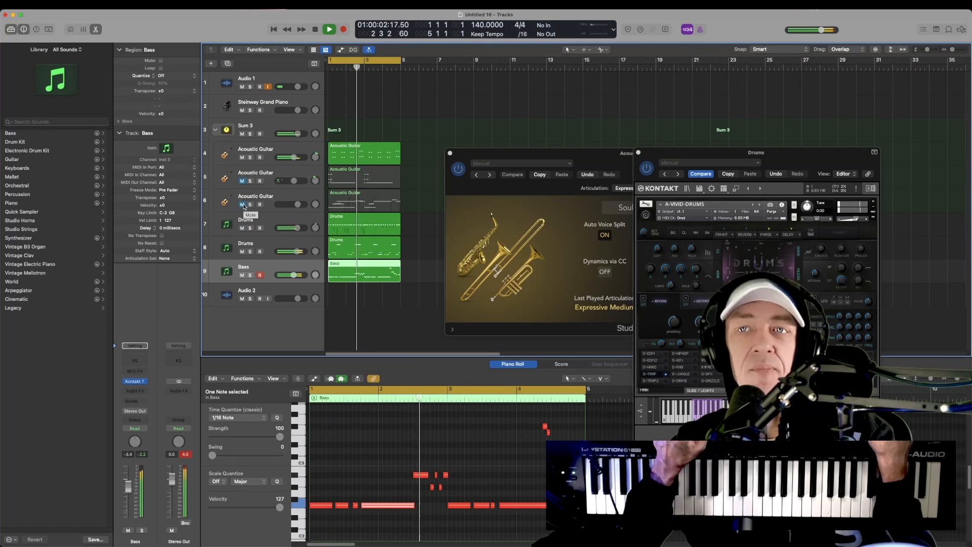
{"action": "left_click", "coordinate": [242, 205]}
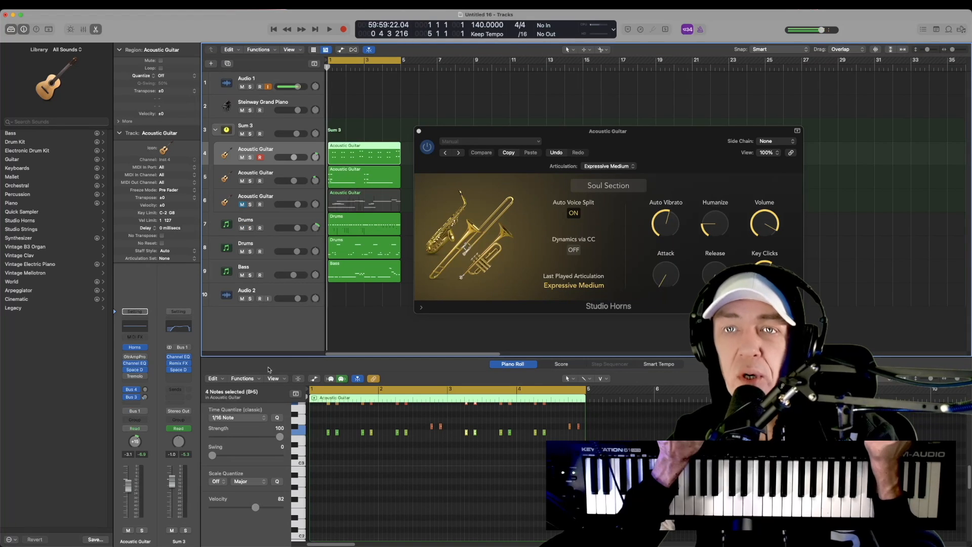
Step: Replace Studio Horns with Studio Strings on the first Acoustic Guitar track in the stack and look through its instruments and articulations
{"action": "left_click", "coordinate": [142, 356]}
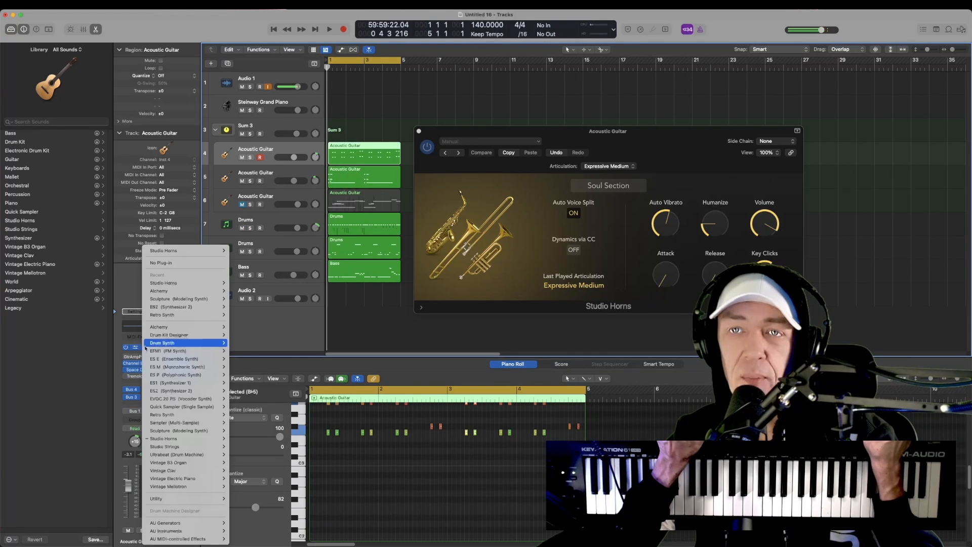
{"action": "mouse_move", "coordinate": [212, 447]}
{"action": "left_click", "coordinate": [244, 451]}
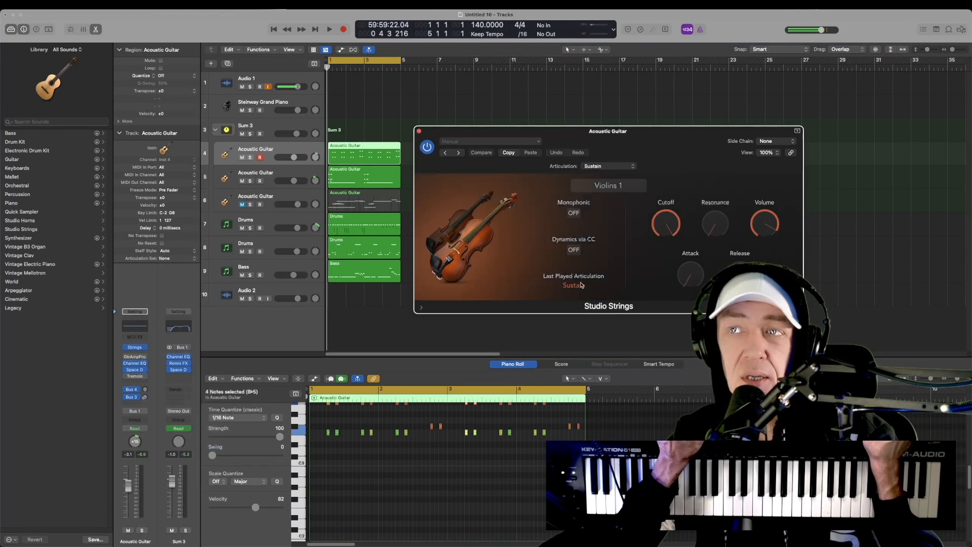
{"action": "left_click", "coordinate": [603, 186]}
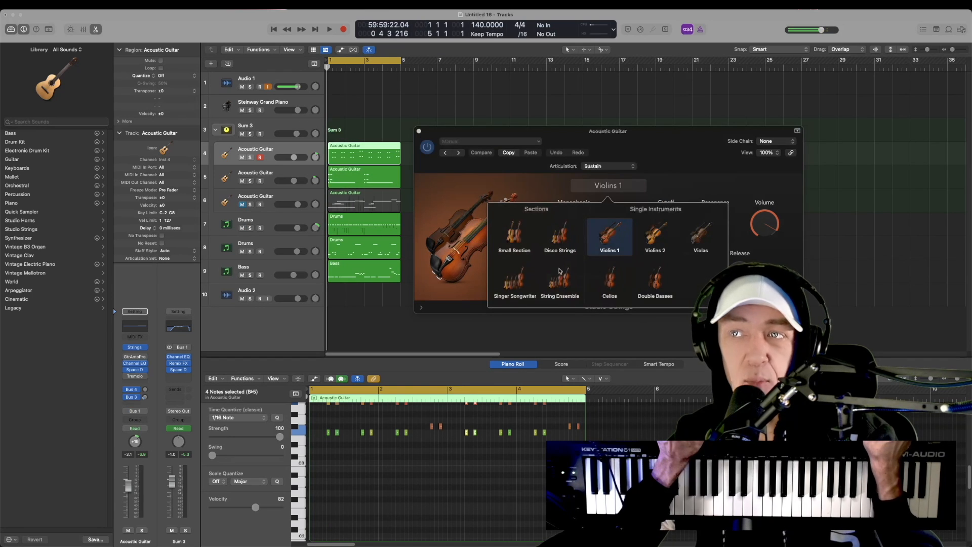
{"action": "left_click", "coordinate": [672, 145]}
{"action": "left_click", "coordinate": [628, 167]}
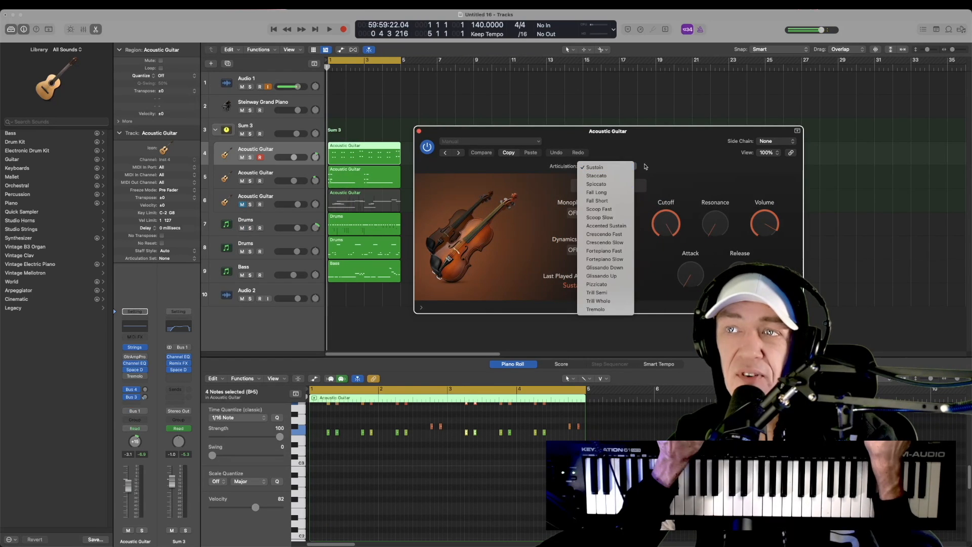
{"action": "left_click", "coordinate": [674, 161]}
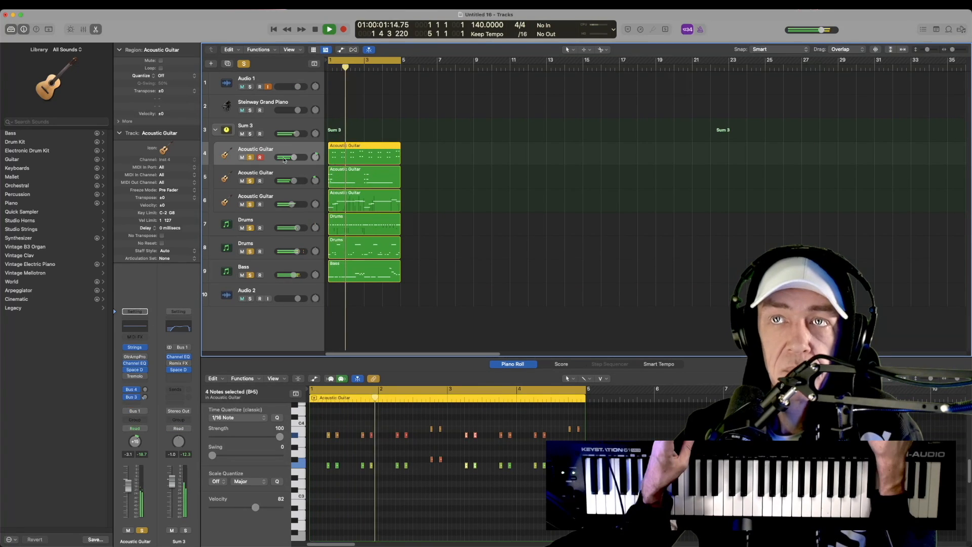
Step: Raise the Sum 3 stack's volume to 1.3 dB during playback and listen to the full four-bar arrangement
{"action": "left_click", "coordinate": [293, 134]}
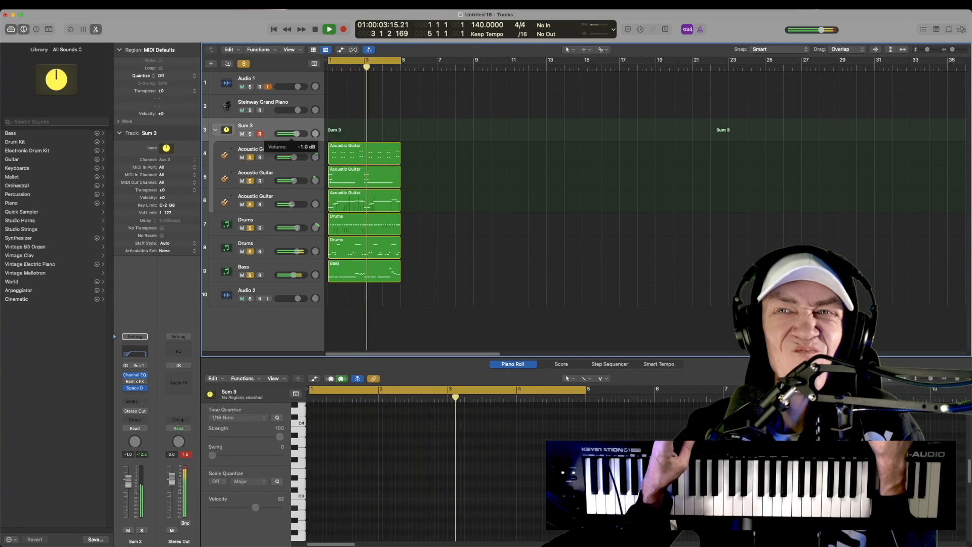
{"action": "left_click_drag", "start_coordinate": [296, 135], "coordinate": [302, 138]}
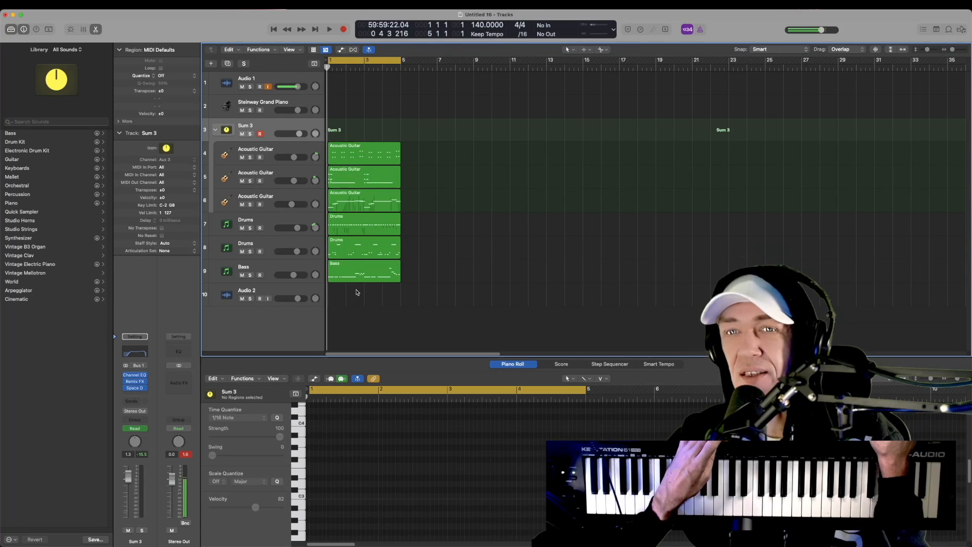
{"action": "key", "text": "space"}
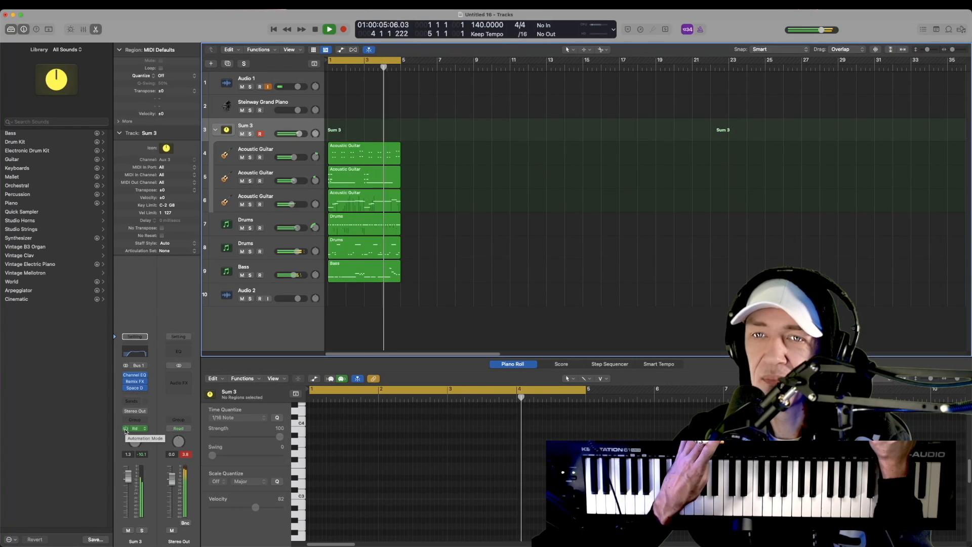
{"action": "key", "text": "space"}
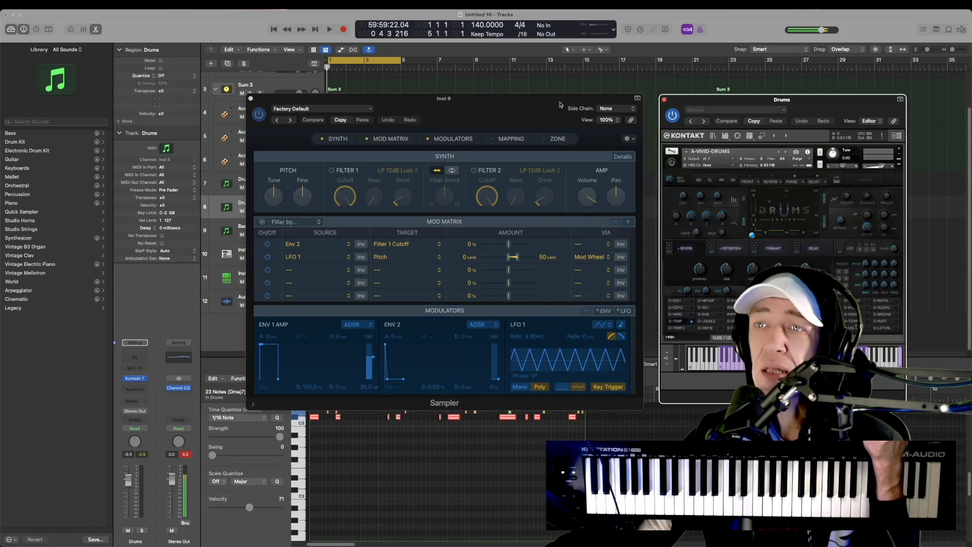
Step: Arrange the Ultrabeat, Sampler and Kontakt 7 plug-in windows side by side
{"action": "left_click_drag", "start_coordinate": [564, 108], "coordinate": [576, 154]}
{"action": "left_click_drag", "start_coordinate": [516, 117], "coordinate": [256, 105]}
{"action": "left_click_drag", "start_coordinate": [499, 163], "coordinate": [585, 100]}
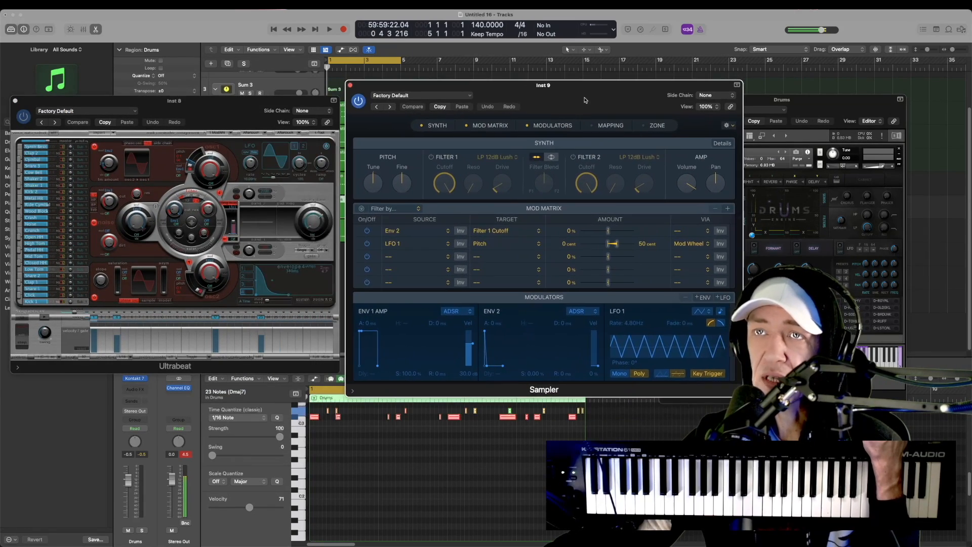
{"action": "left_click", "coordinate": [783, 97]}
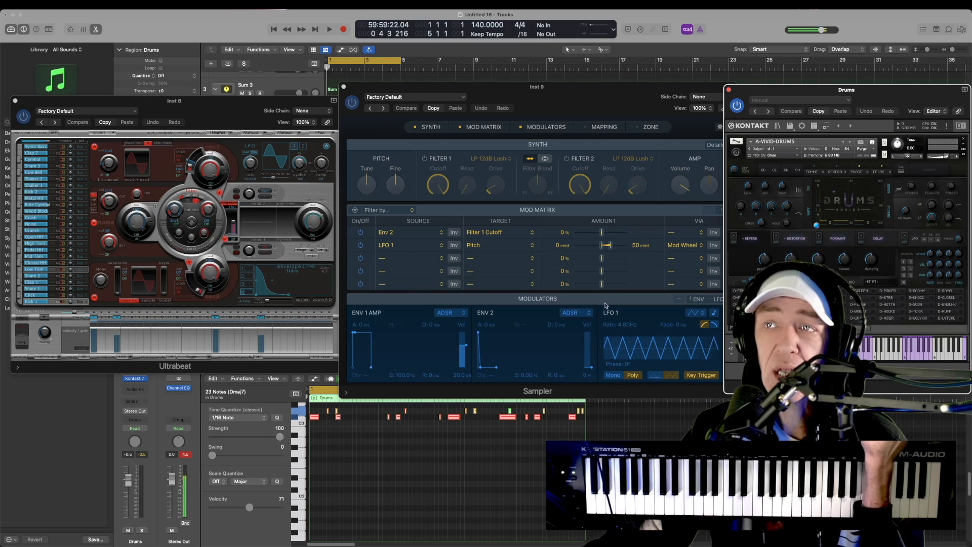
Step: Show the Sampler's Mapping pane and browse its preset categories, including the HIPHOP presets
{"action": "left_click", "coordinate": [604, 126]}
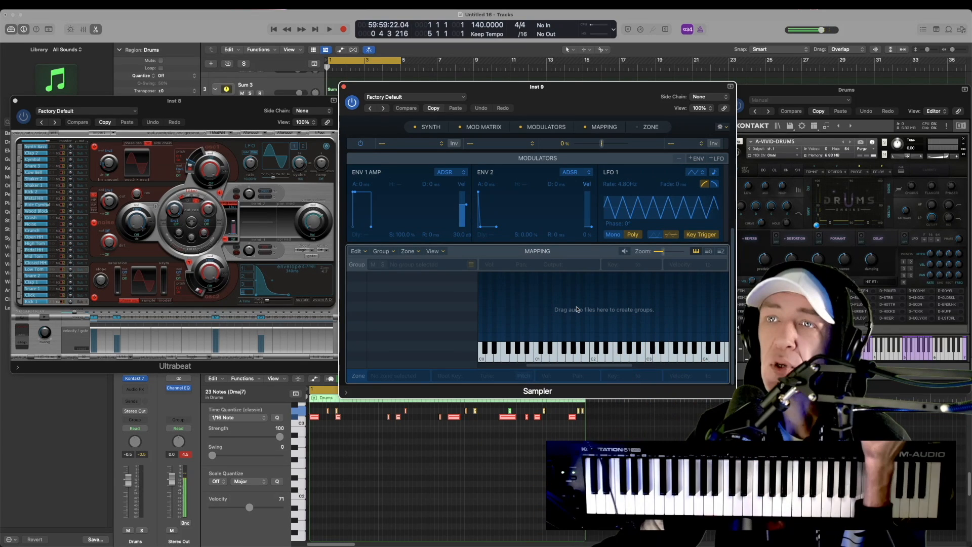
{"action": "left_click", "coordinate": [409, 100]}
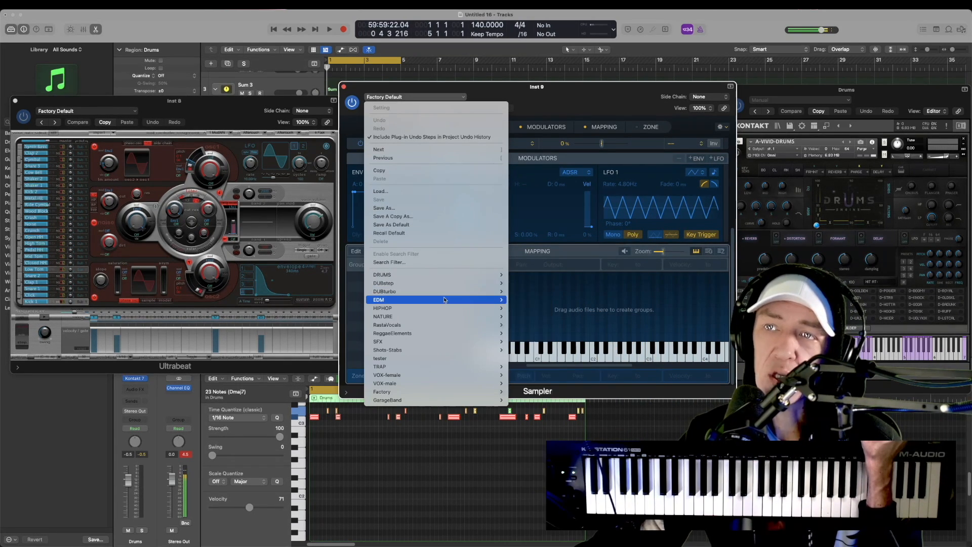
{"action": "mouse_move", "coordinate": [445, 296]}
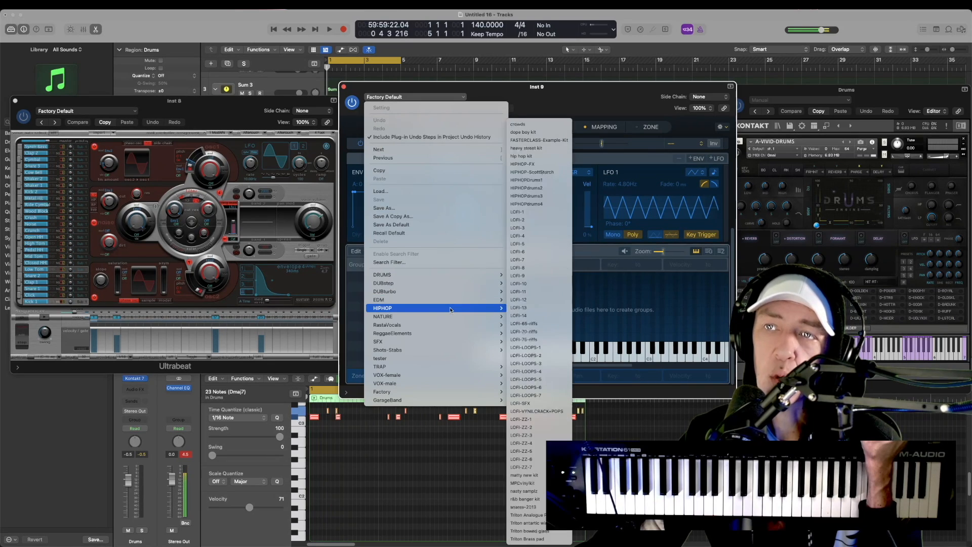
{"action": "left_click", "coordinate": [867, 99]}
Step: Bring the Kontakt 7 drums window in front of the Sampler for viewing and move it back beside it
{"action": "left_click_drag", "start_coordinate": [867, 100], "coordinate": [550, 157]}
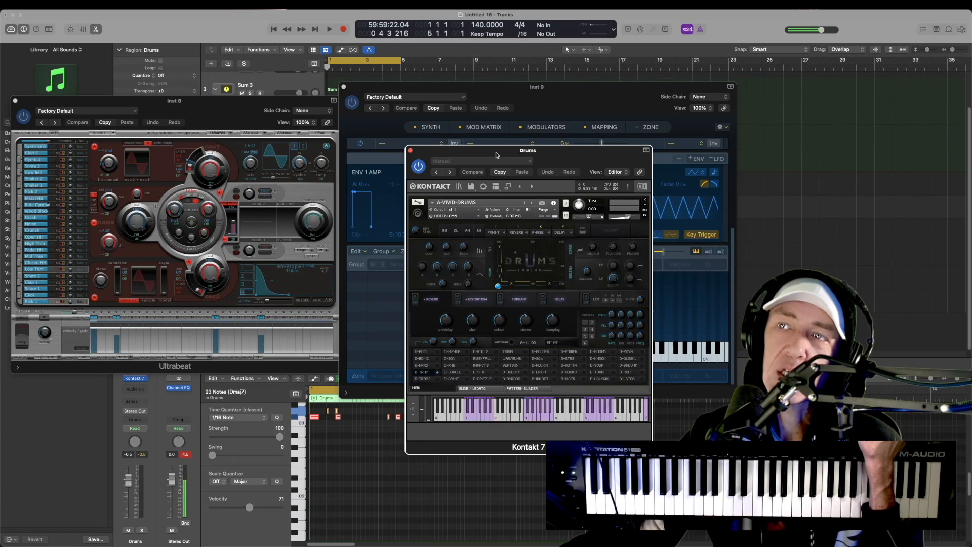
{"action": "left_click_drag", "start_coordinate": [497, 155], "coordinate": [810, 105]}
{"action": "left_click_drag", "start_coordinate": [809, 105], "coordinate": [812, 93]}
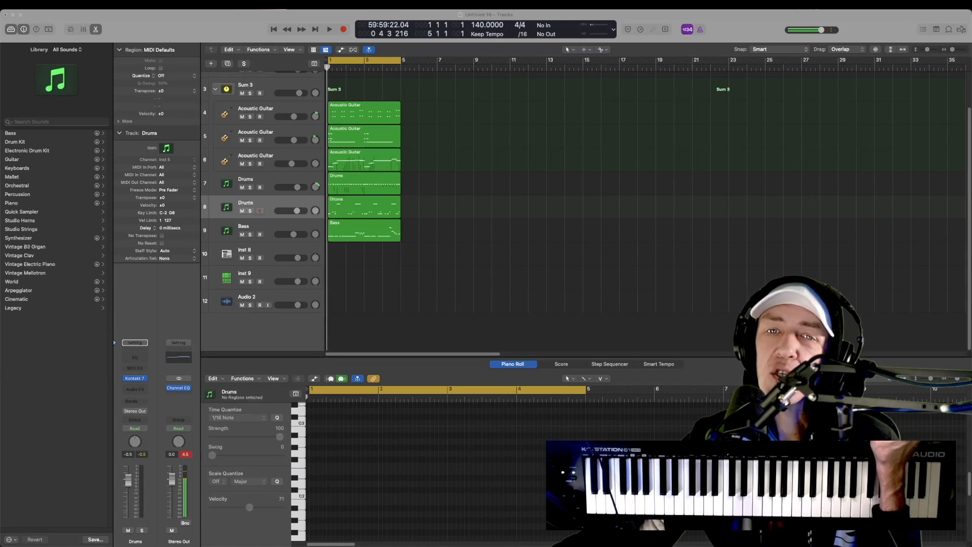
Step: Create a Quick Sampler (Original) track from the SR_DRUMS_05_140_UKDT2 loop and play its slices in Slice mode
{"action": "left_click_drag", "start_coordinate": [967, 228], "coordinate": [327, 321]}
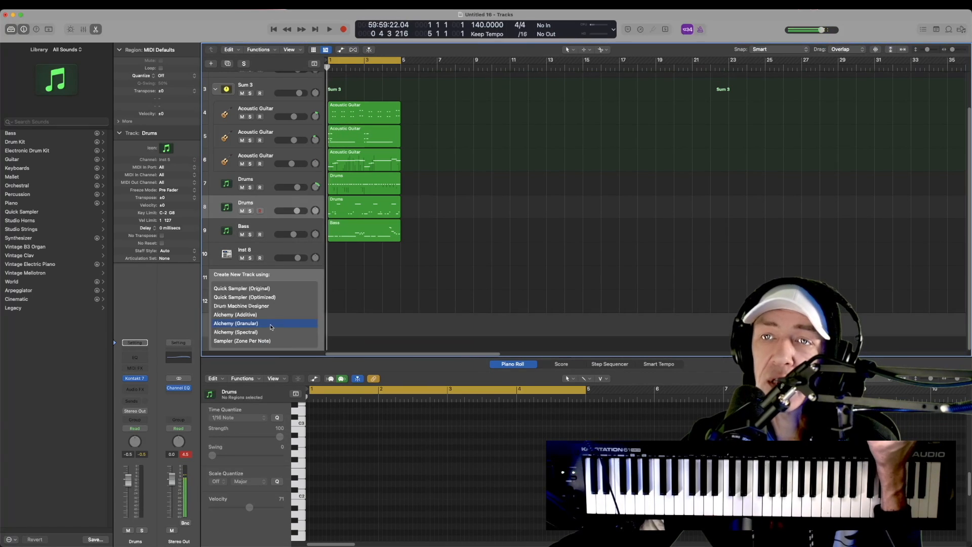
{"action": "left_click", "coordinate": [263, 288]}
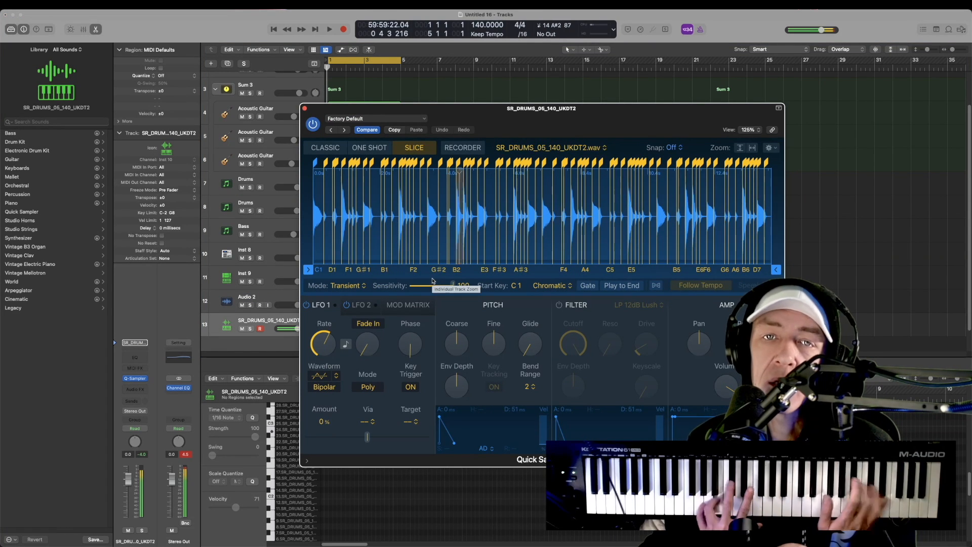
{"action": "left_click", "coordinate": [371, 118]}
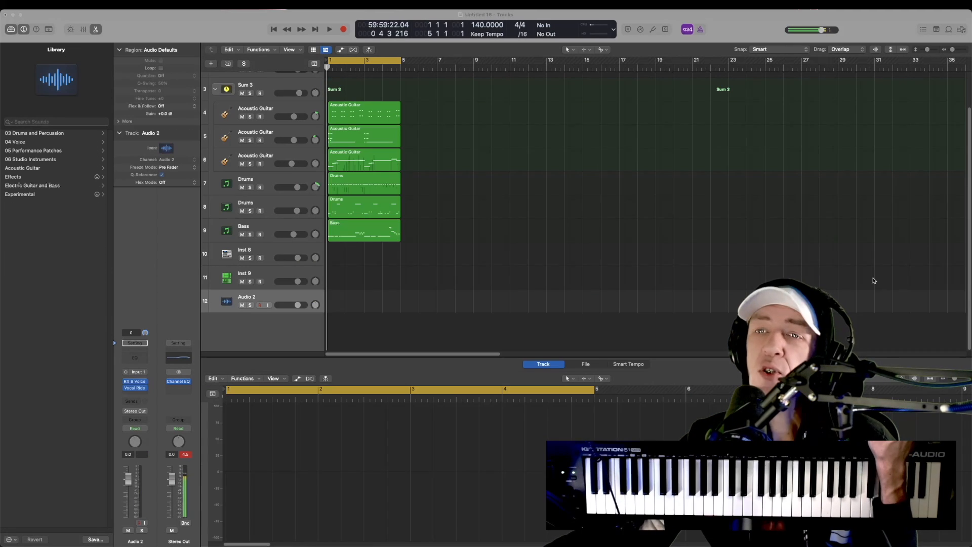
Step: Place the SR_DRUMS_08_140_UKDT2 loop on a new audio track at bar 1 and mute the two Drums tracks
{"action": "left_click_drag", "start_coordinate": [547, 304], "coordinate": [330, 329]}
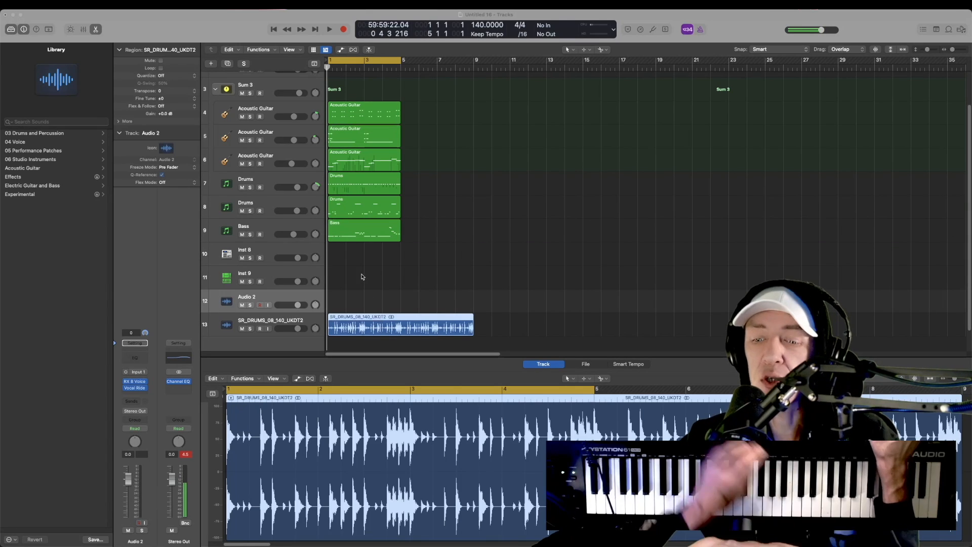
{"action": "left_click_drag", "start_coordinate": [242, 188], "coordinate": [242, 222]}
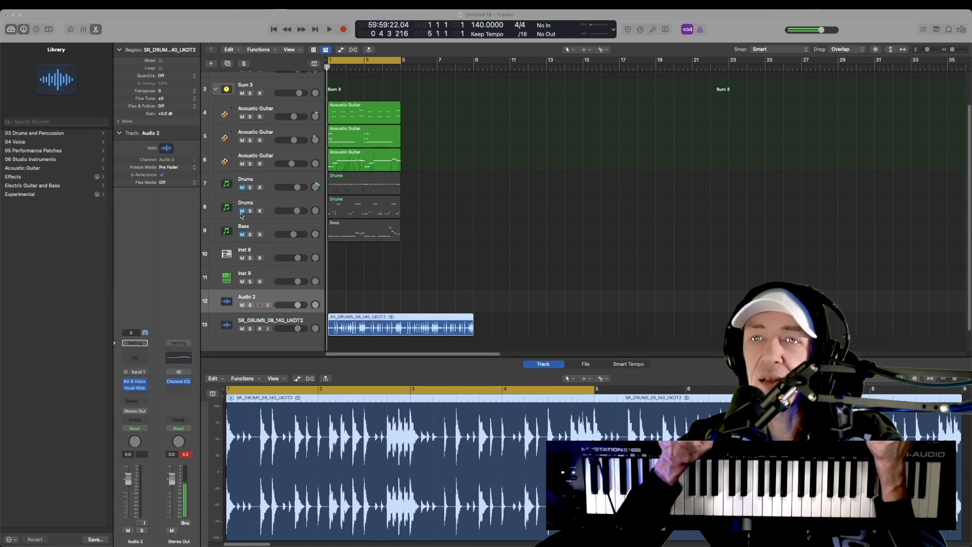
{"action": "left_click", "coordinate": [243, 235]}
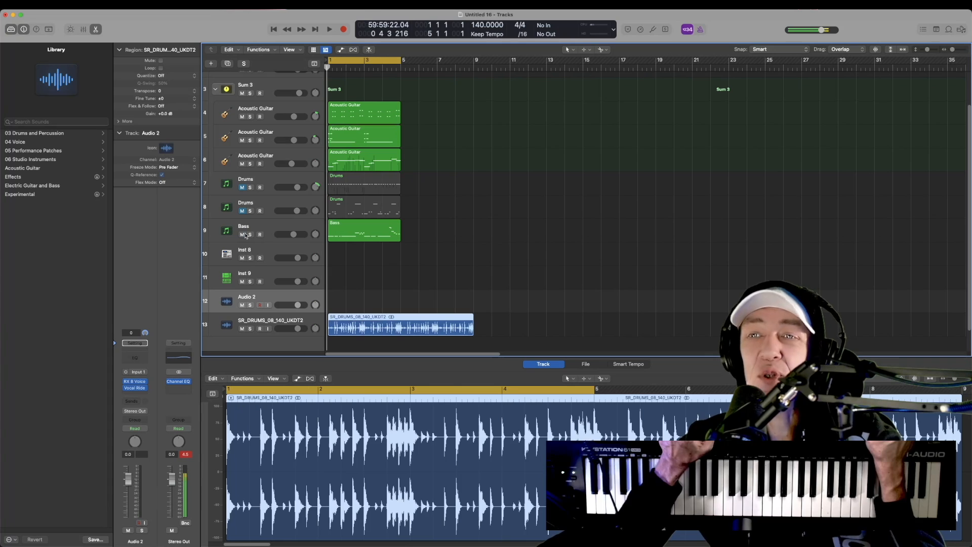
Step: Load the Reggae Organ preset in the Vintage B3 on the Inst 8 track and record a four-bar organ part
{"action": "key", "text": "space"}
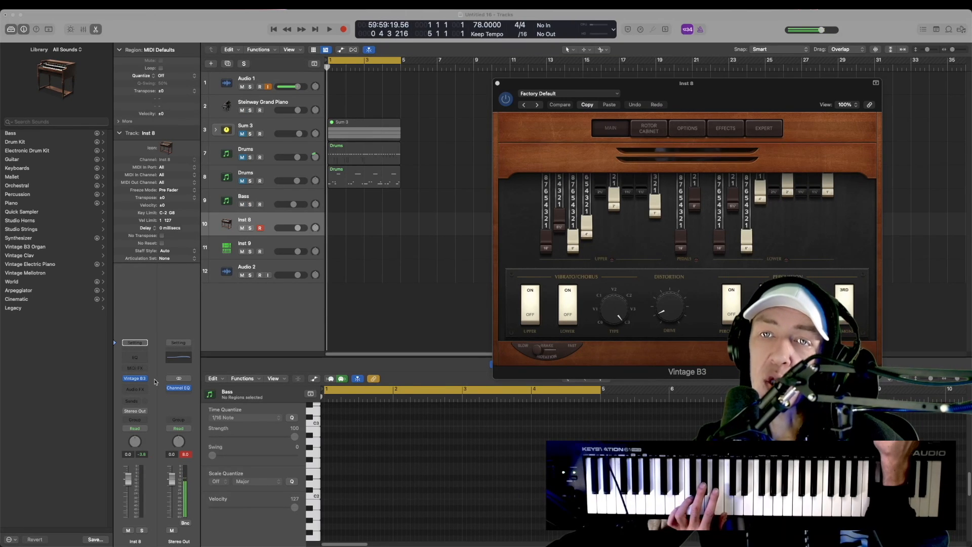
{"action": "left_click", "coordinate": [147, 381]}
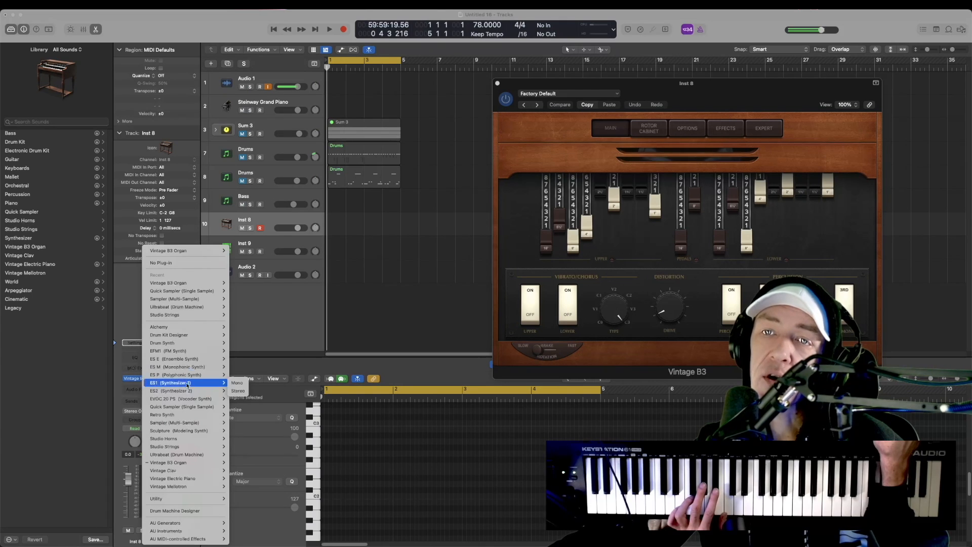
{"action": "mouse_move", "coordinate": [187, 462]}
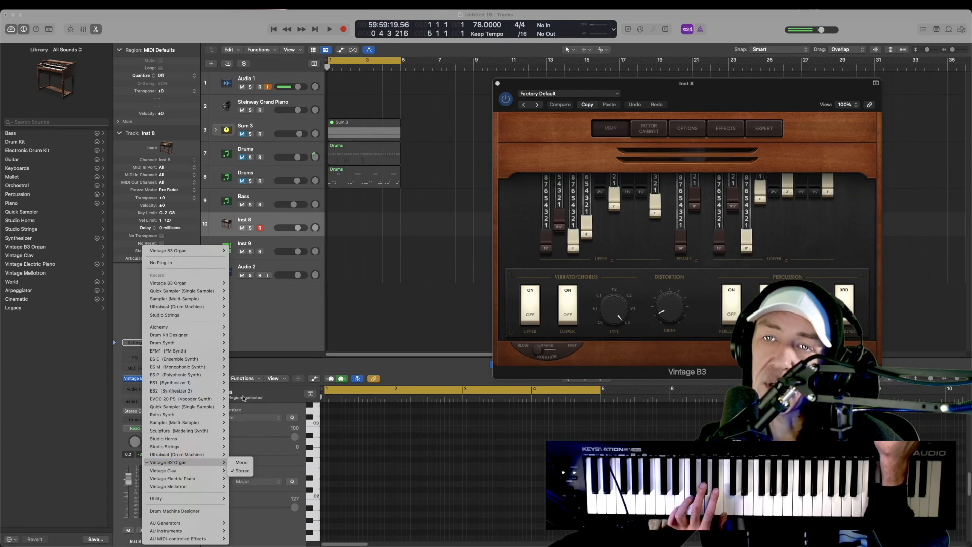
{"action": "left_click_drag", "start_coordinate": [629, 81], "coordinate": [569, 105]}
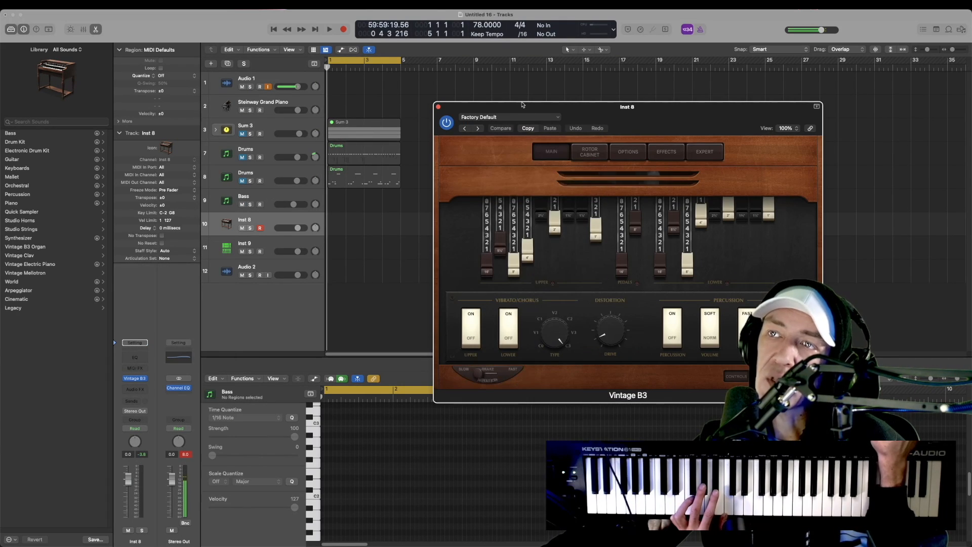
{"action": "left_click", "coordinate": [503, 119]}
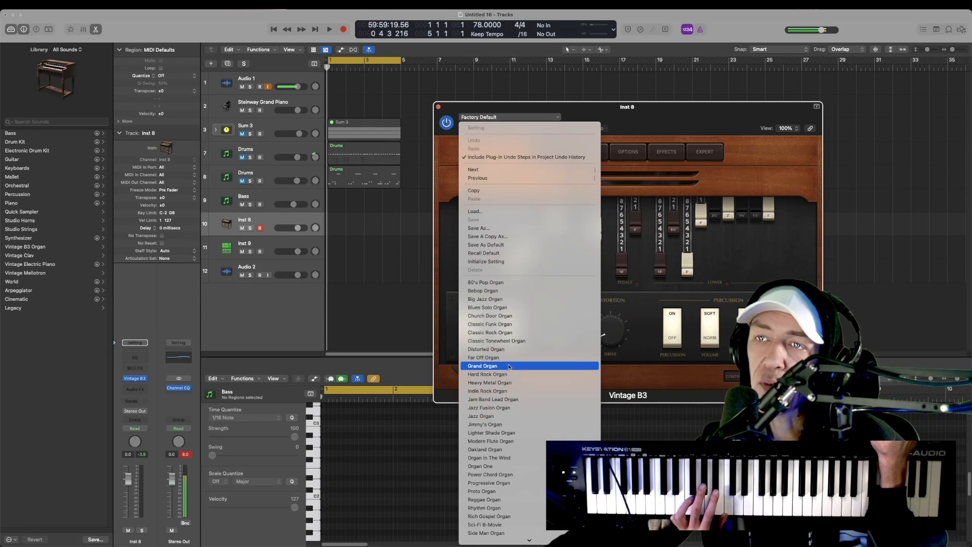
{"action": "left_click", "coordinate": [516, 501]}
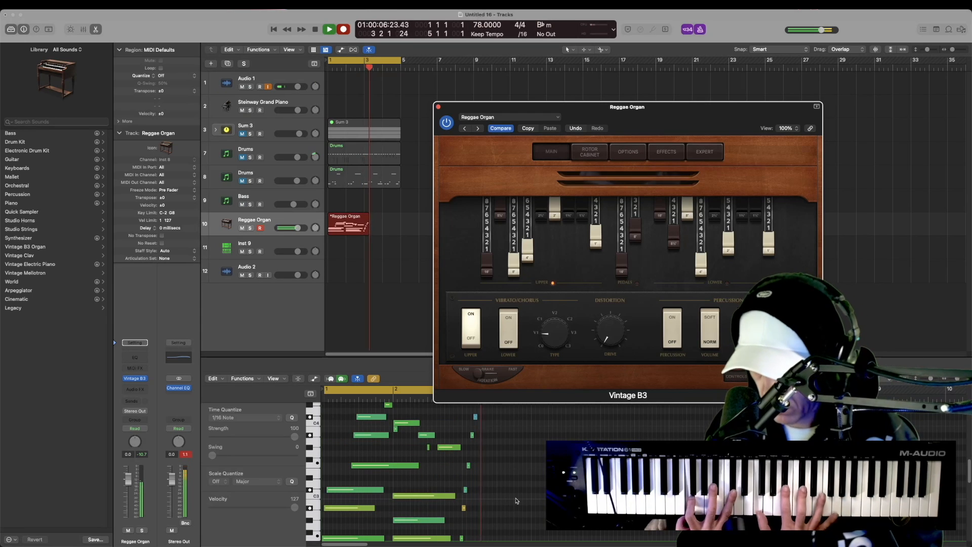
{"action": "key", "text": "space"}
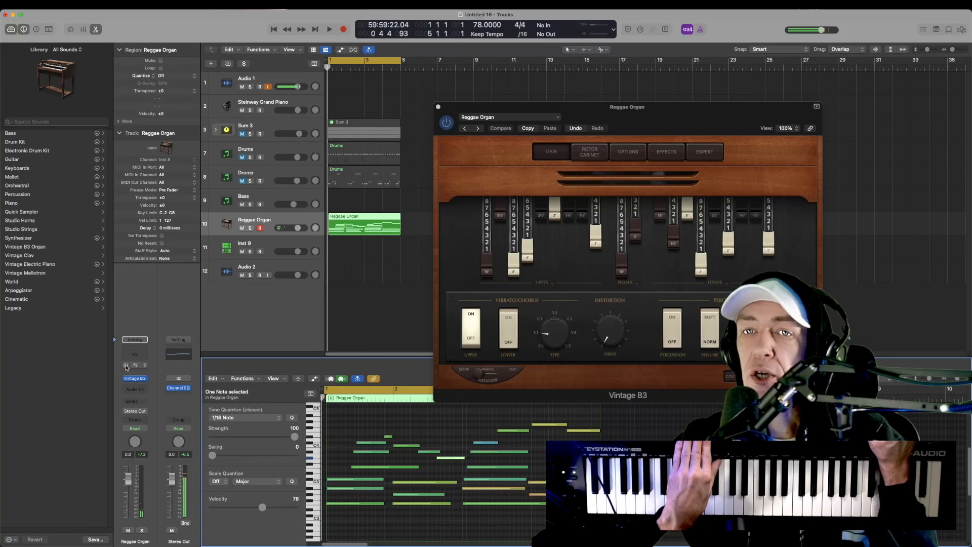
Step: Insert the Modulator MIDI effect with the Decelerating Vibrato preset on the Reggae Organ track
{"action": "left_click", "coordinate": [135, 367]}
{"action": "left_click", "coordinate": [142, 366]}
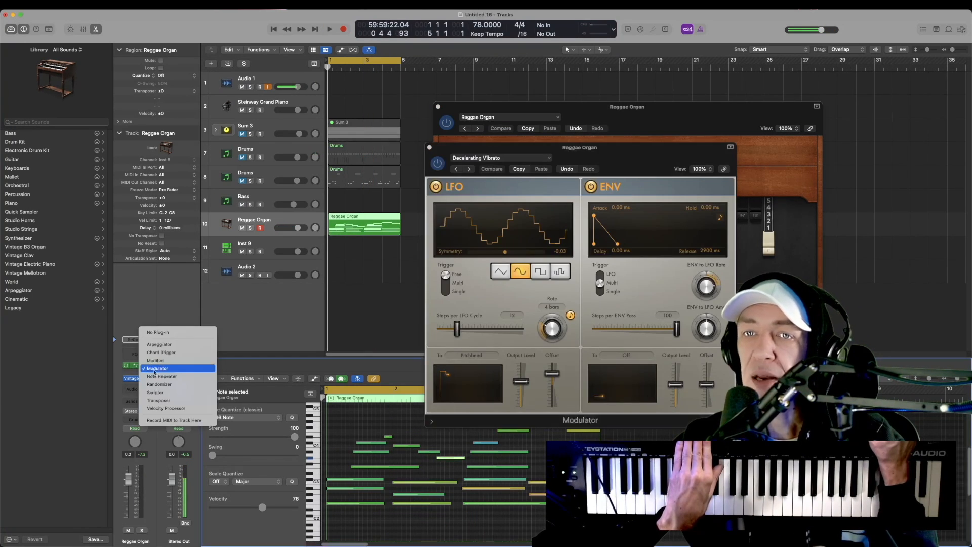
{"action": "left_click", "coordinate": [505, 277]}
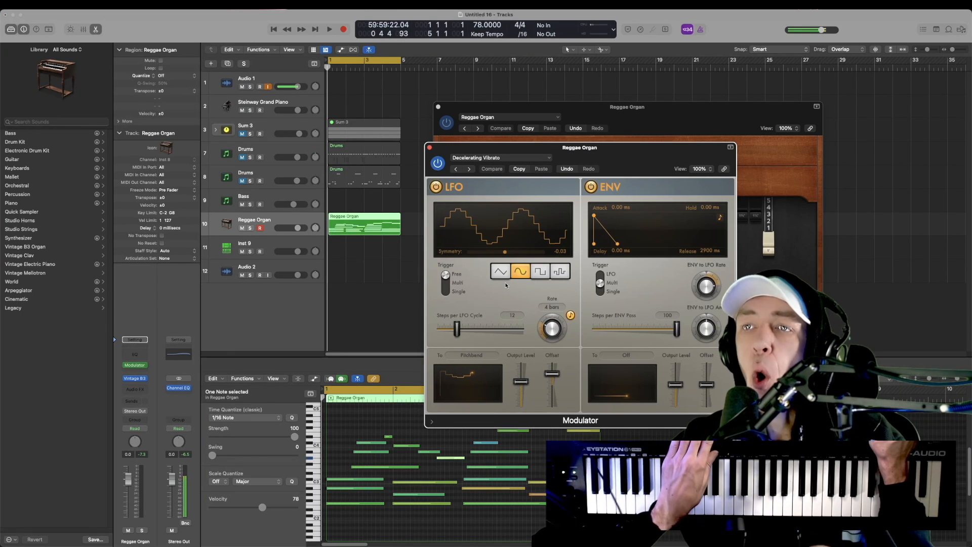
Step: During playback, set the Modulator's LFO Offset to about 31% and Steps per LFO Cycle to 23
{"action": "key", "text": "space"}
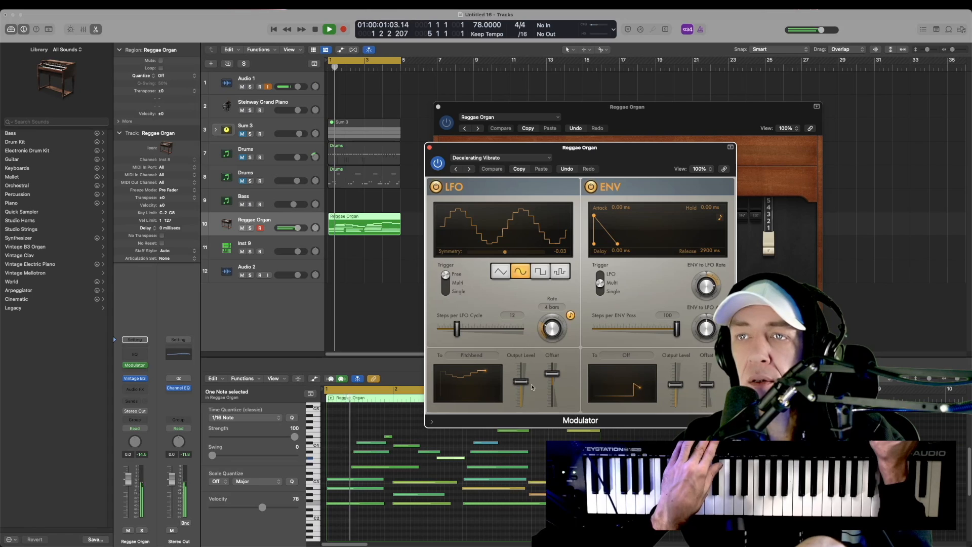
{"action": "mouse_move", "coordinate": [556, 374]}
{"action": "left_click_drag", "start_coordinate": [555, 375], "coordinate": [563, 374]}
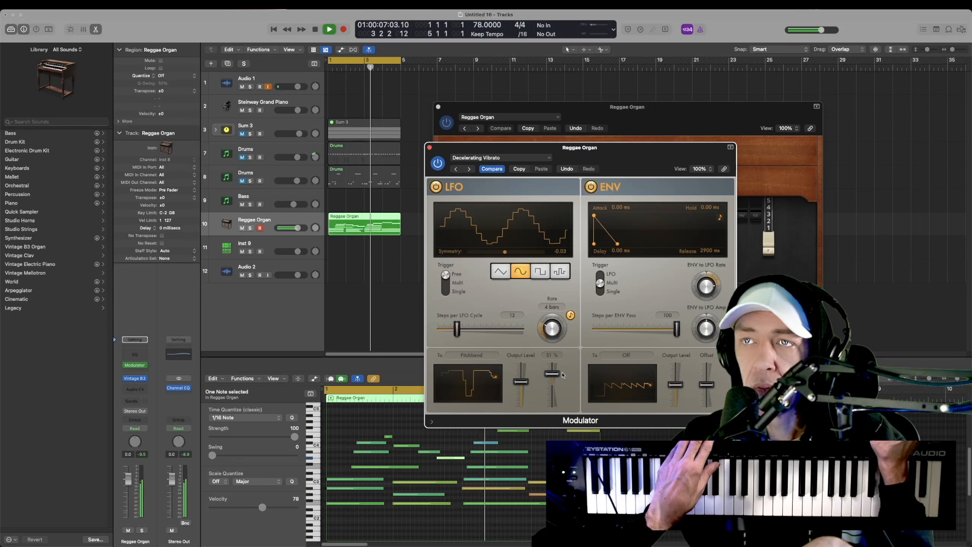
{"action": "left_click_drag", "start_coordinate": [457, 329], "coordinate": [485, 331]}
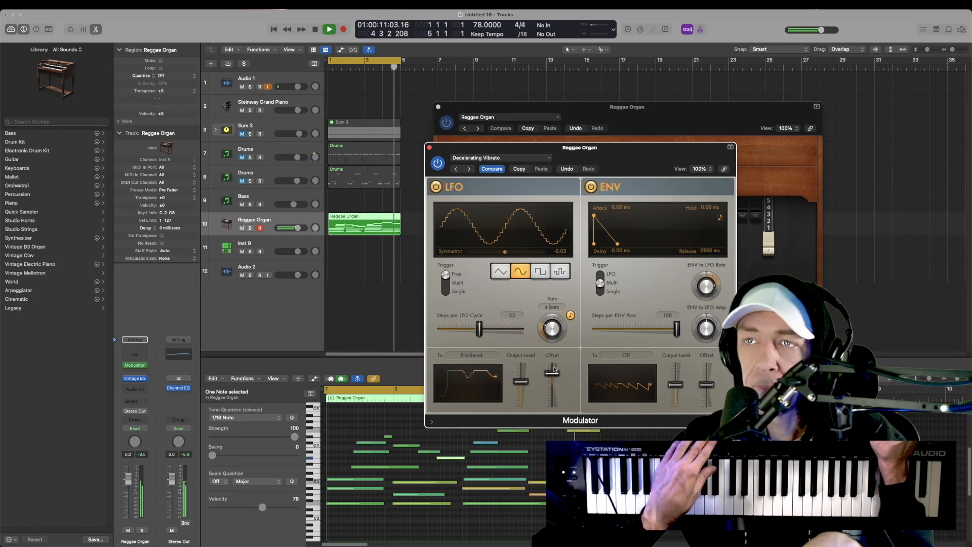
{"action": "key", "text": "space"}
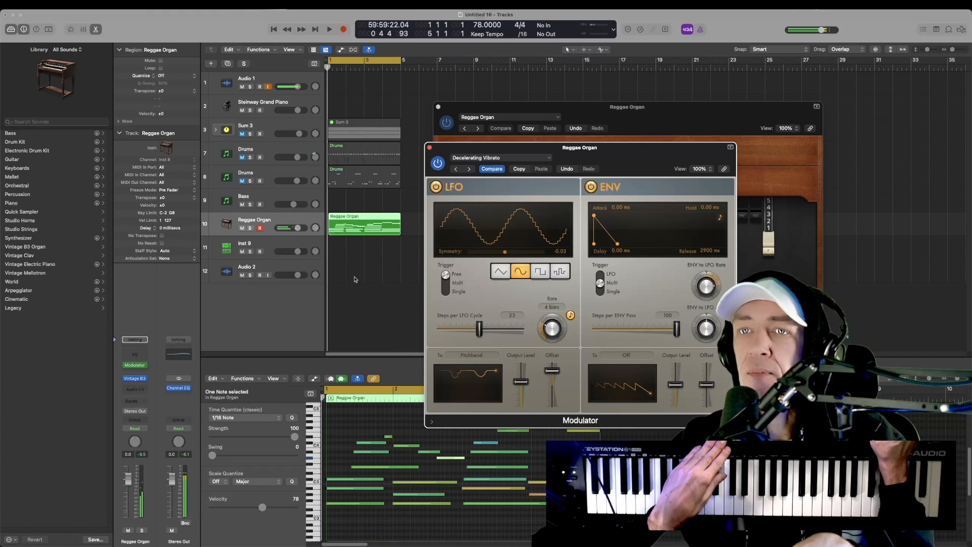
Step: Insert the Vinyl plug-in on the Stereo Out and try its 2000 and 1930 year settings
{"action": "left_click", "coordinate": [177, 395]}
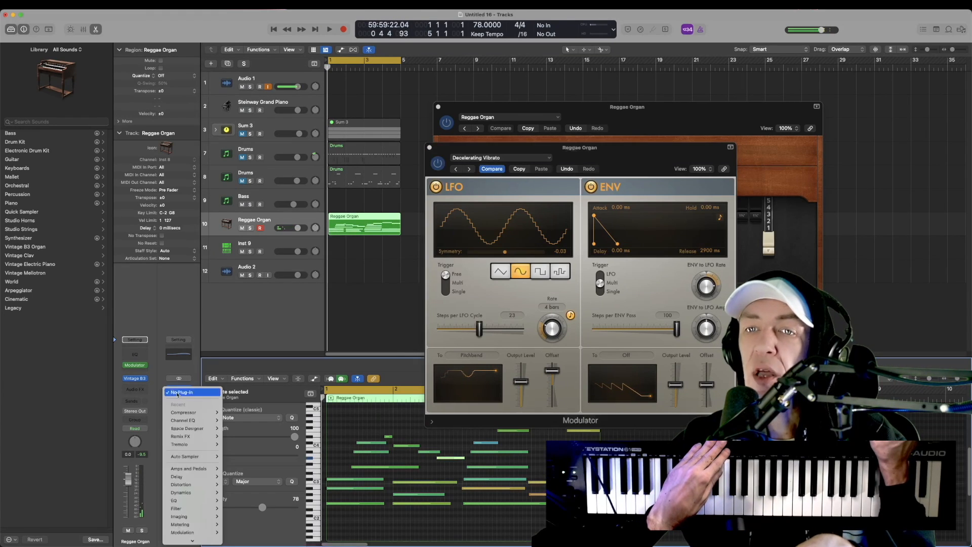
{"action": "mouse_move", "coordinate": [196, 539]}
{"action": "mouse_move", "coordinate": [259, 540]}
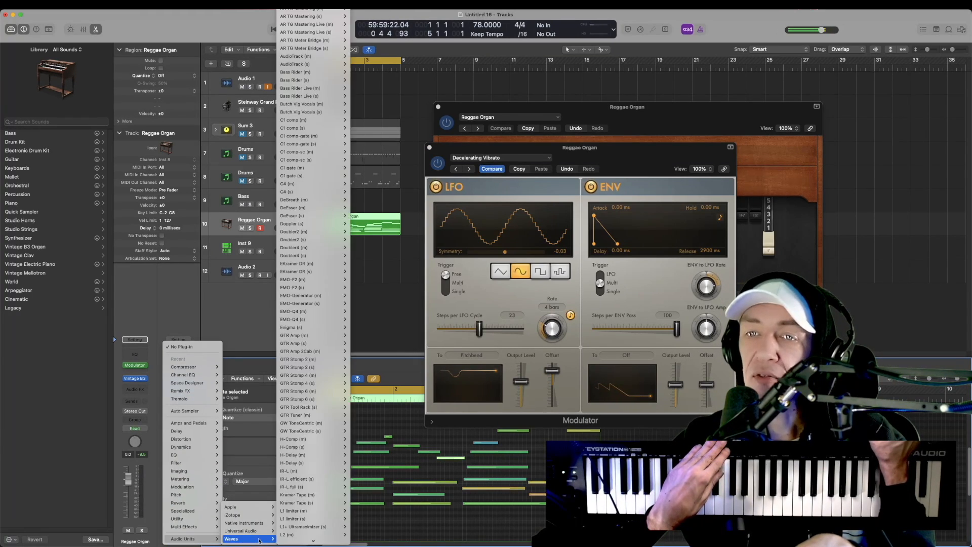
{"action": "left_click", "coordinate": [304, 534]}
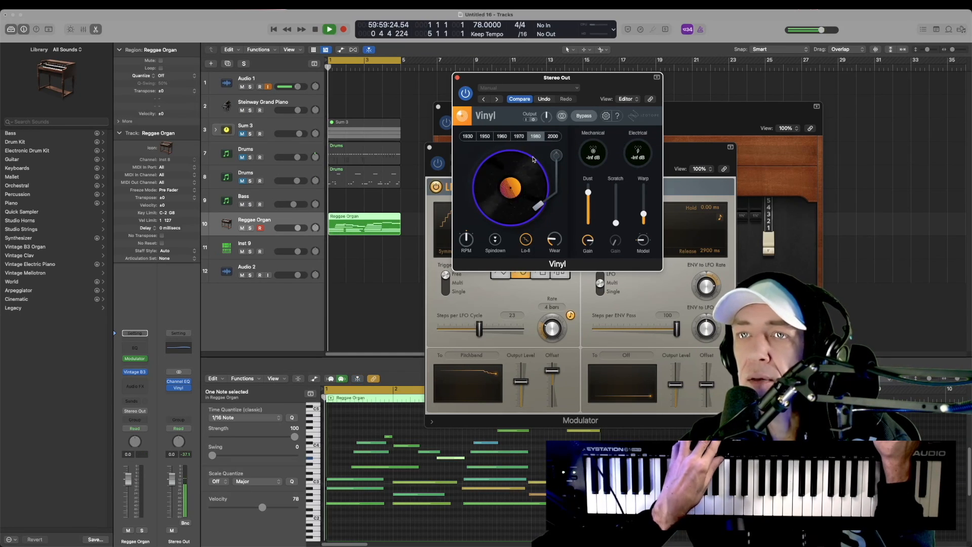
{"action": "left_click", "coordinate": [552, 136]}
{"action": "left_click", "coordinate": [468, 136]}
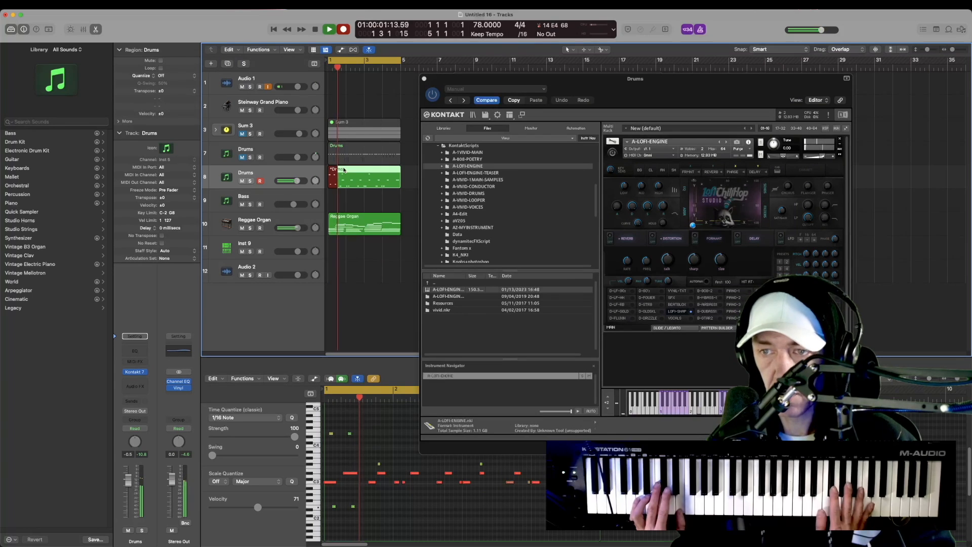
Step: Record a four-bar bass part on the Bass track and play back the beat with drums and organ
{"action": "left_click", "coordinate": [261, 199]}
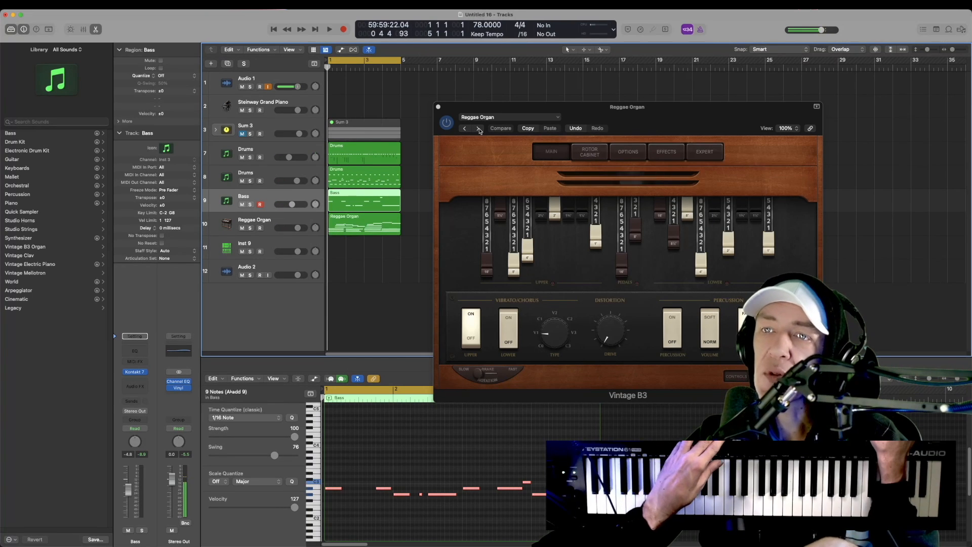
{"action": "key", "text": "space"}
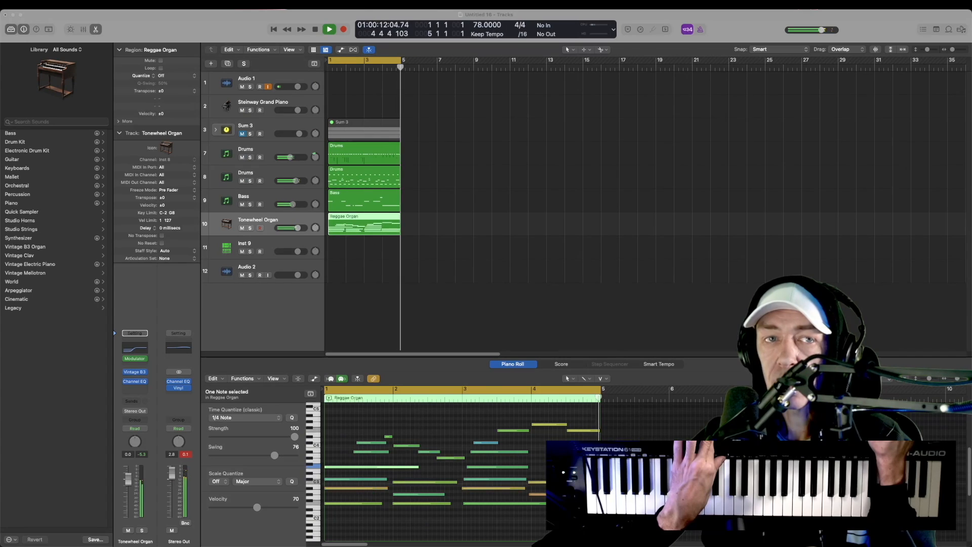
{"action": "key", "text": "space"}
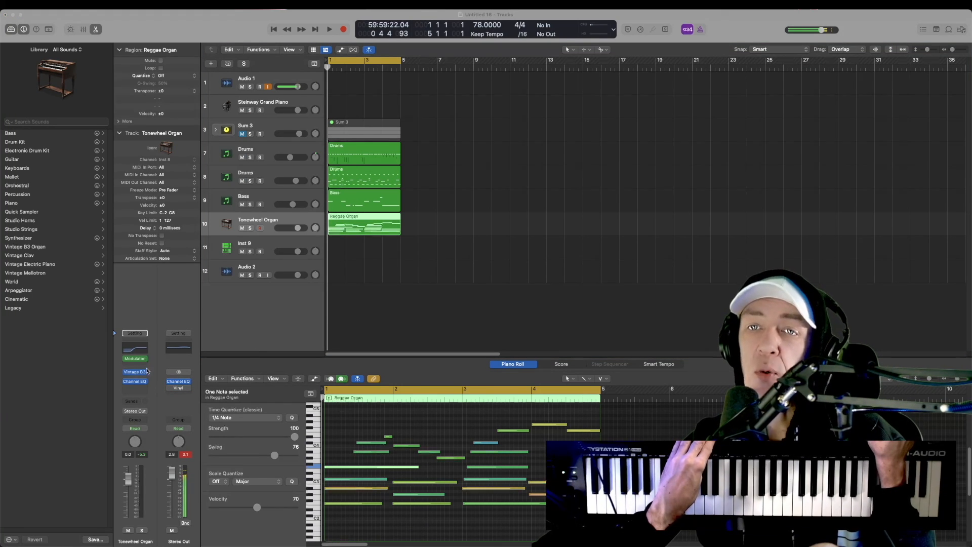
Step: Replace the organ with a stereo Vintage Electric Piano and play the beat with the Bright Suitcase preset
{"action": "left_click", "coordinate": [146, 371]}
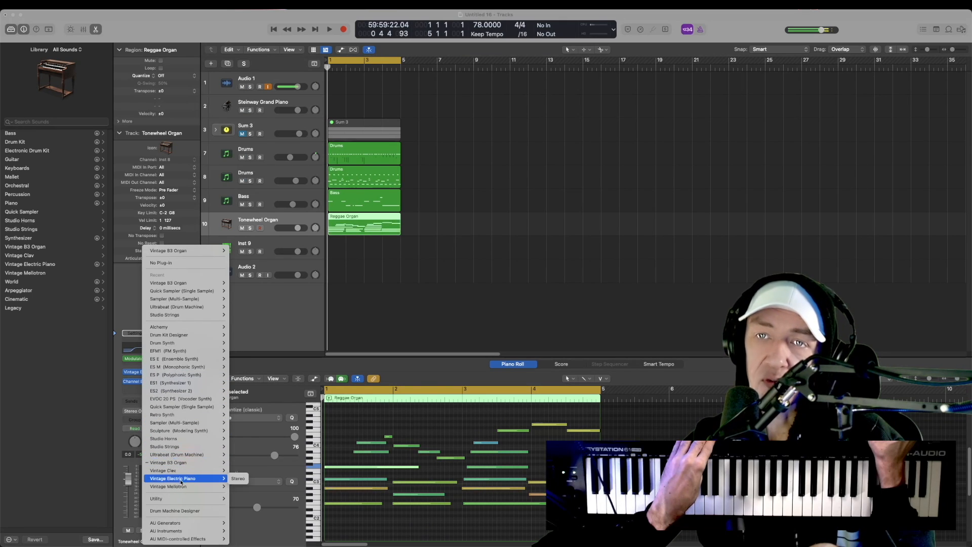
{"action": "left_click", "coordinate": [238, 478]}
{"action": "left_click_drag", "start_coordinate": [321, 110], "coordinate": [439, 87]}
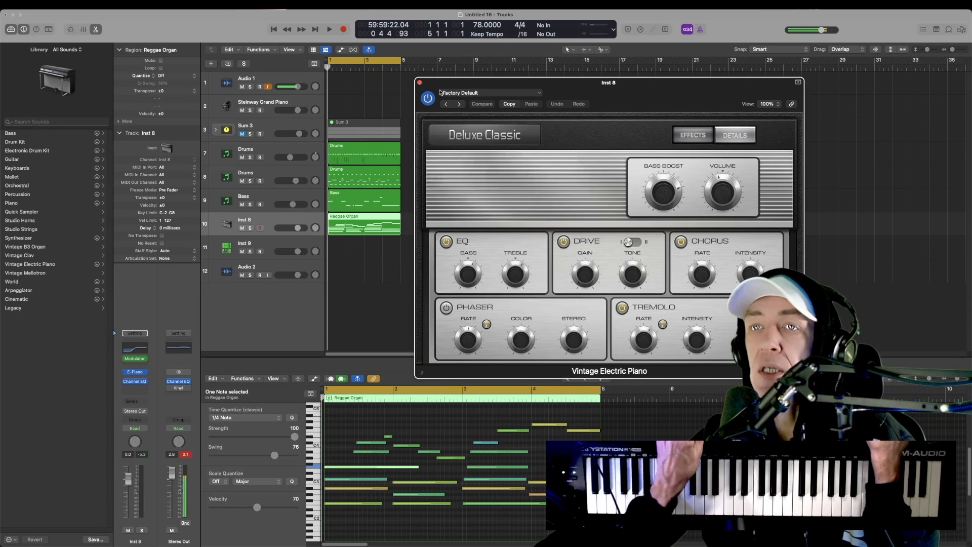
{"action": "key", "text": "s"}
{"action": "key", "text": "space"}
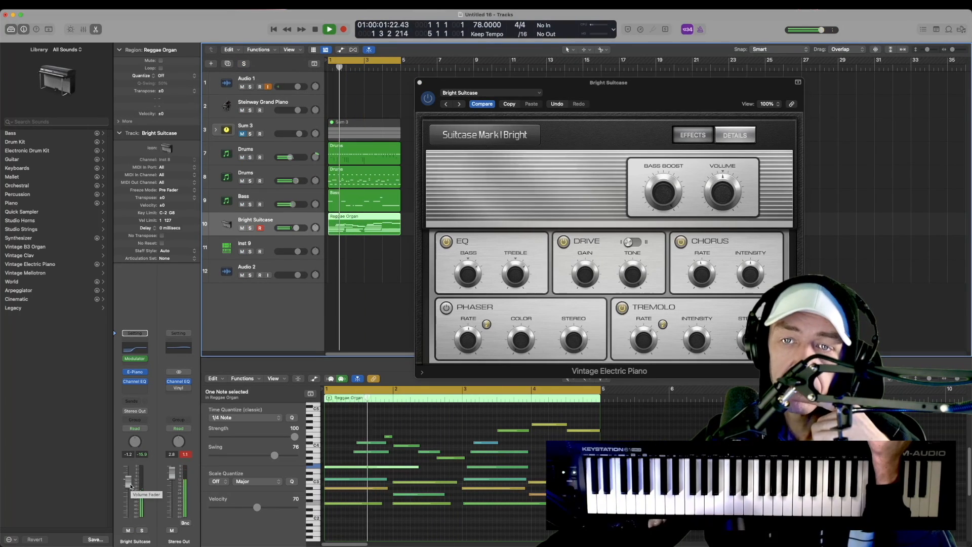
Step: Audition electric piano presets through Classic Electric Piano to Classic Suitcase Mk IV, turning Vinyl back on at the Stereo Out
{"action": "left_click", "coordinate": [460, 105]}
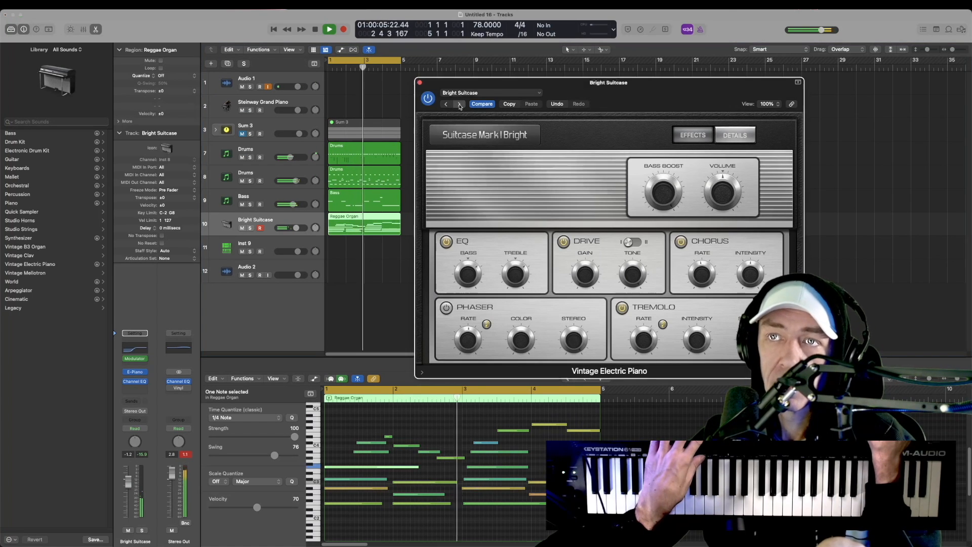
{"action": "left_click", "coordinate": [459, 105]}
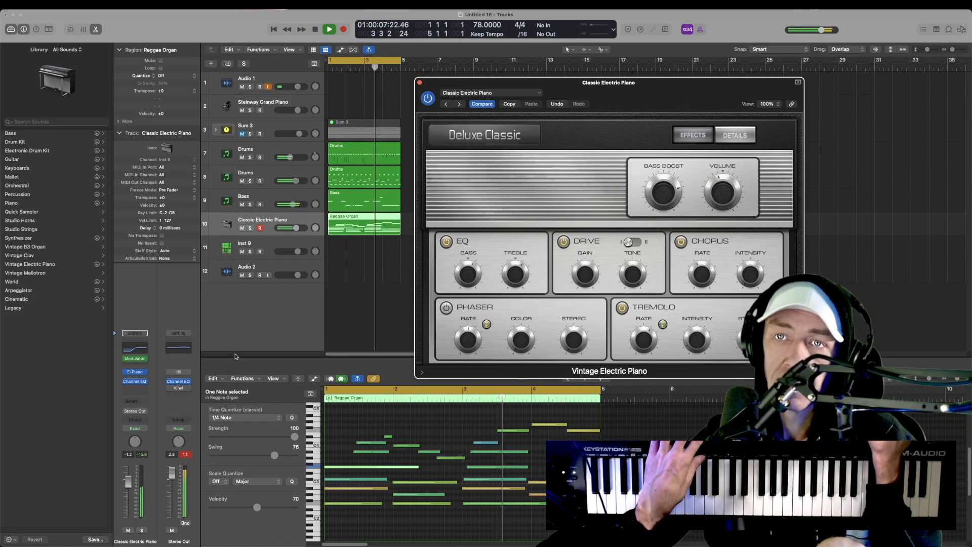
{"action": "left_click", "coordinate": [170, 388]}
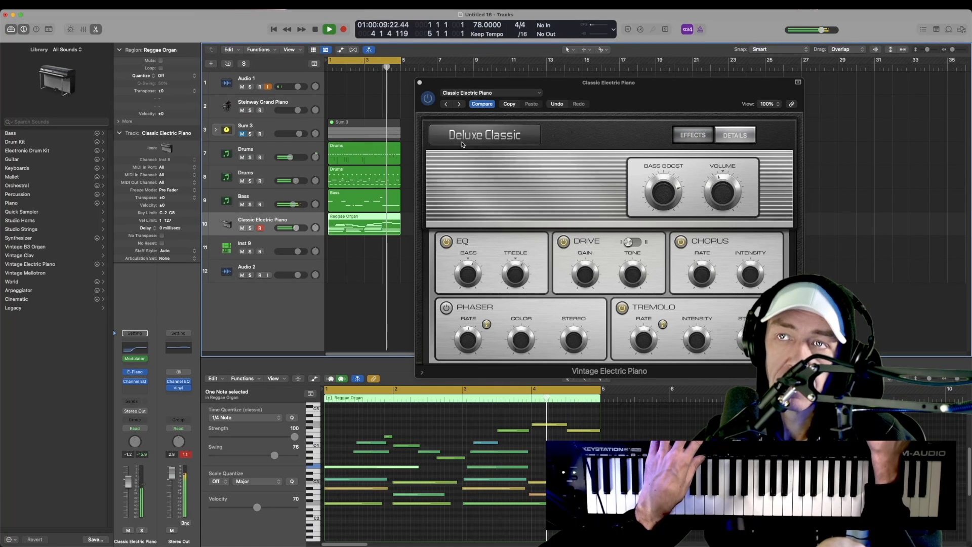
{"action": "left_click", "coordinate": [460, 105]}
{"action": "key", "text": "space"}
Step: Show the Modulator settings and bypass the Modulator and the Stereo Out's Vinyl plug-in
{"action": "left_click", "coordinate": [136, 359]}
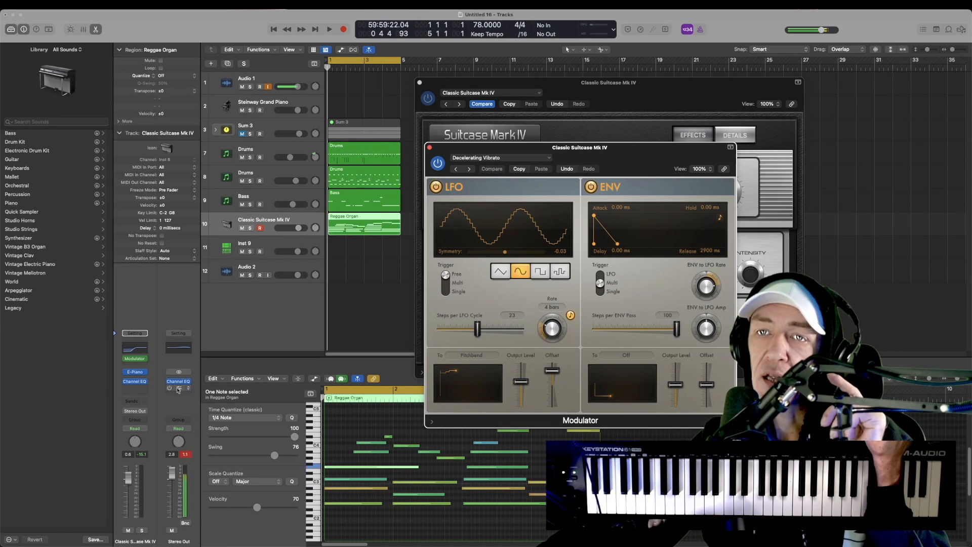
{"action": "left_click", "coordinate": [179, 389]}
{"action": "left_click", "coordinate": [169, 389]}
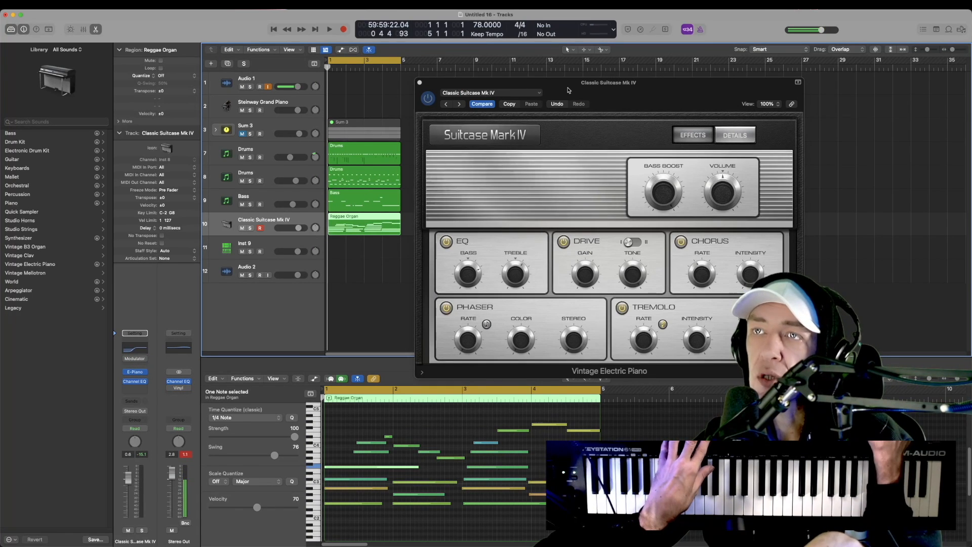
Step: Play the beat and audition the Classic Wurlitzer, Clean Tines Are Mine and Deluxe Classic presets in the Vintage Electric Piano
{"action": "left_click_drag", "start_coordinate": [516, 81], "coordinate": [523, 143]}
{"action": "key", "text": "space"}
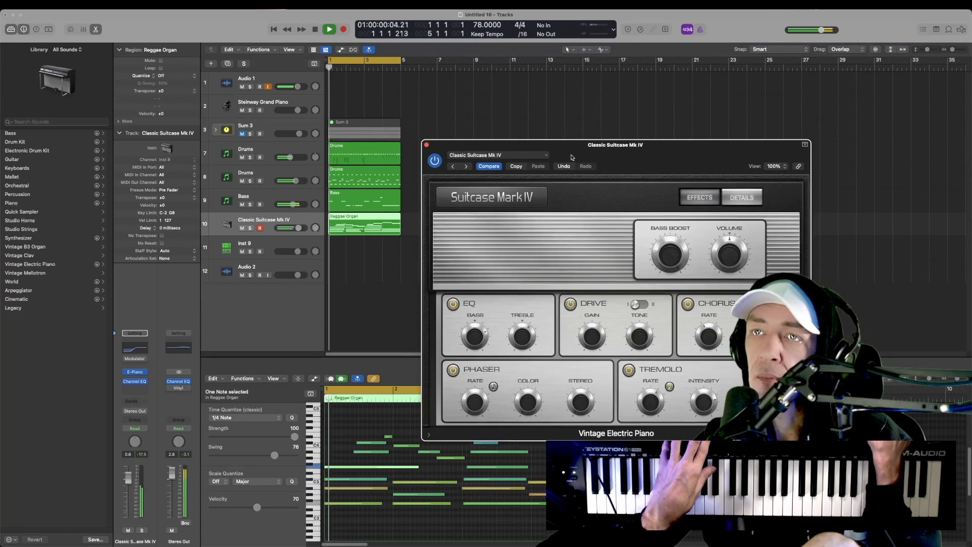
{"action": "left_click", "coordinate": [467, 167]}
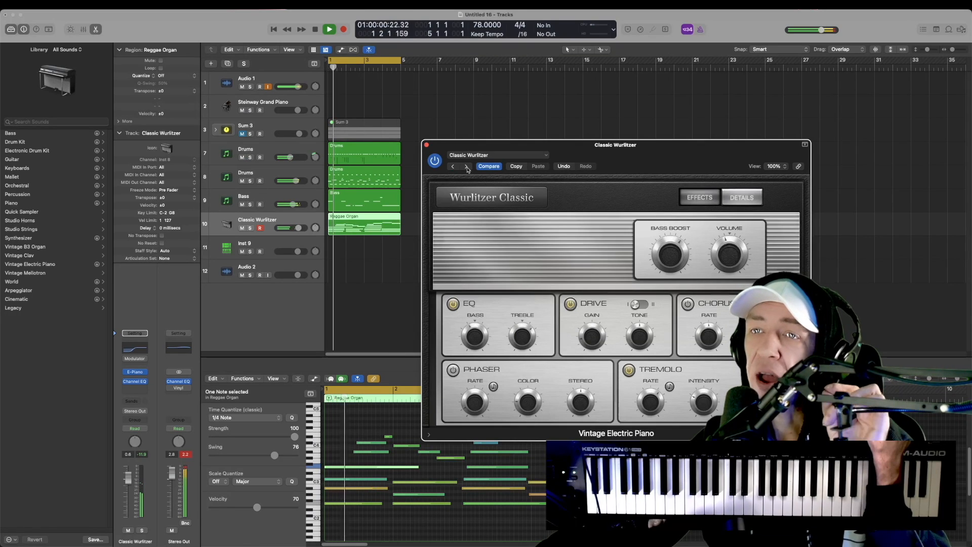
{"action": "left_click", "coordinate": [466, 167]}
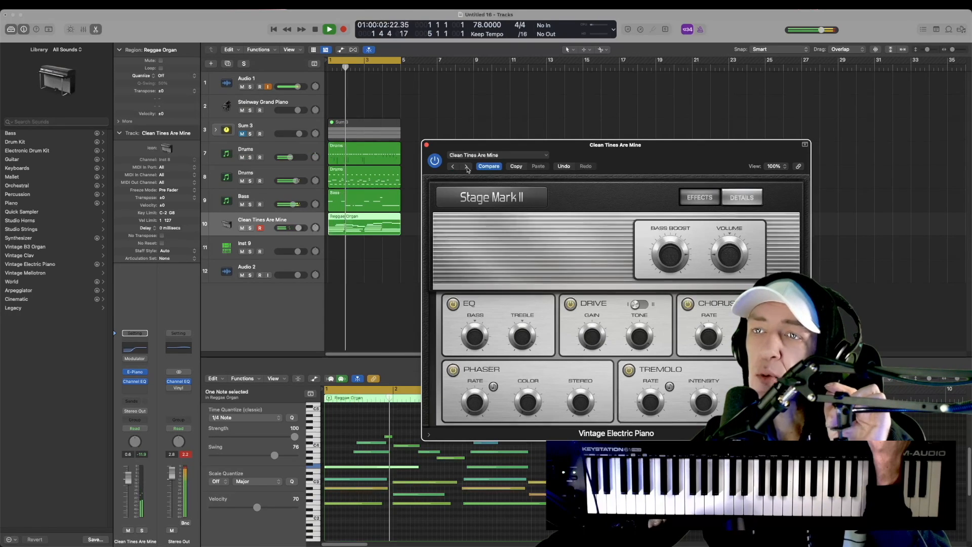
{"action": "left_click", "coordinate": [467, 167]}
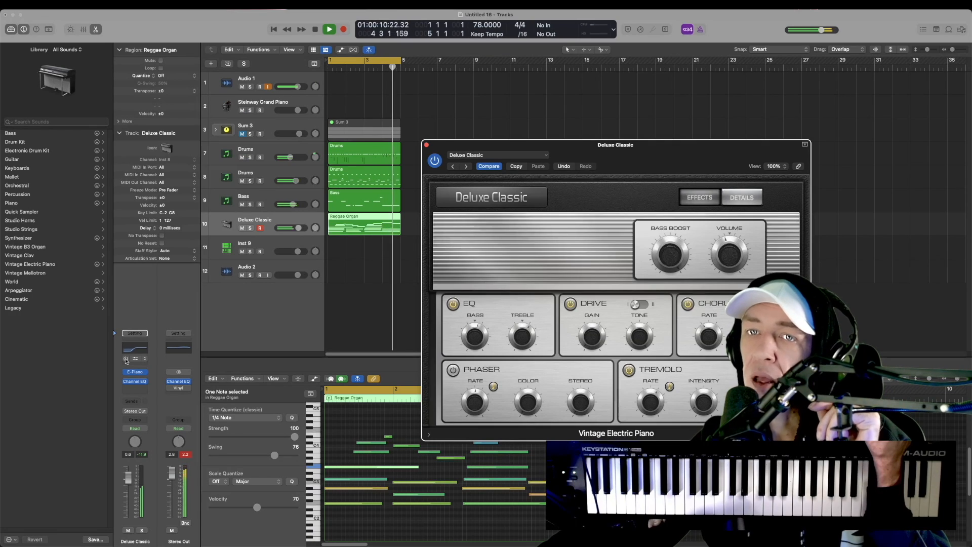
Step: Re-enable the Modulator and Vinyl effects and switch the electric piano to the Deluxe Modern preset during playback
{"action": "left_click", "coordinate": [126, 359]}
{"action": "left_click", "coordinate": [169, 388]}
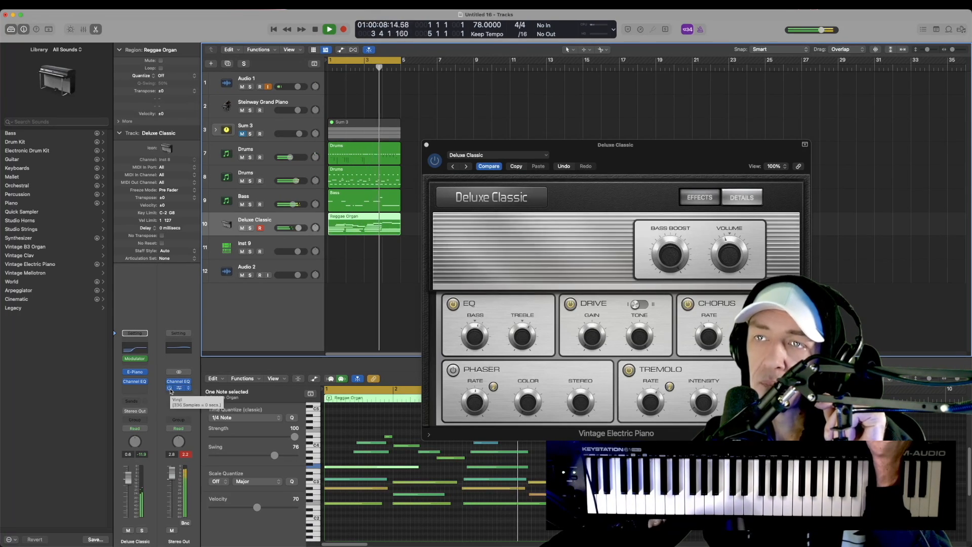
{"action": "left_click", "coordinate": [467, 167]}
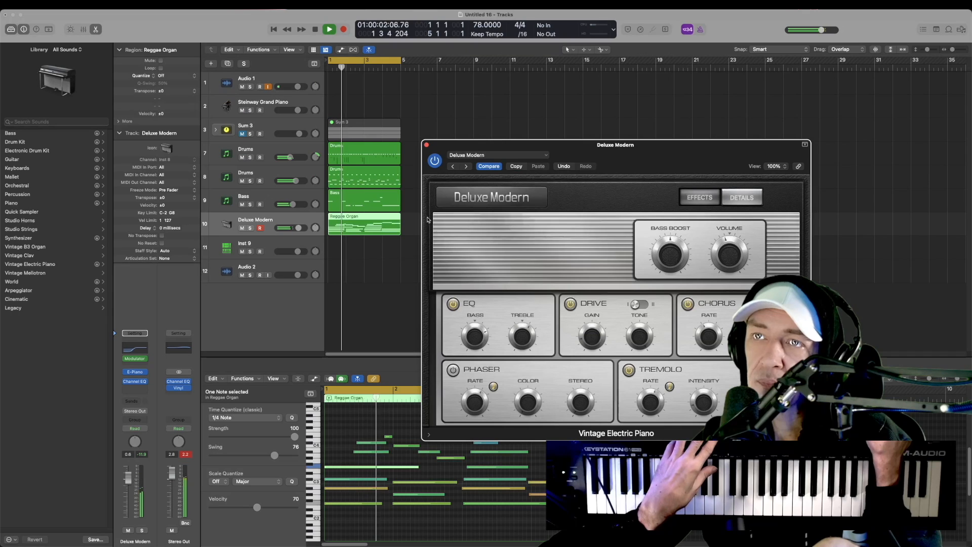
{"action": "key", "text": "space"}
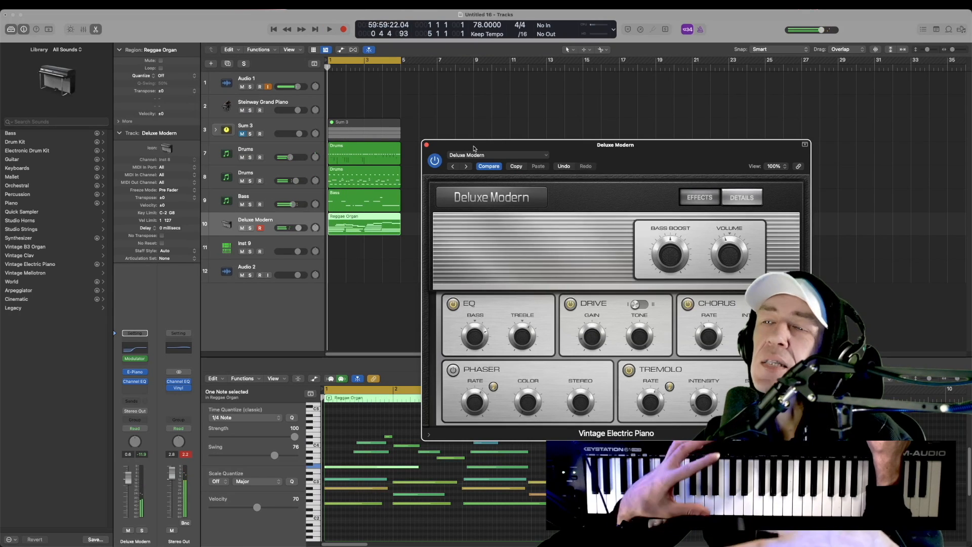
Step: Bypass the Modulator and replace the Vintage Electric Piano on track 10 with the Vintage Mellotron
{"action": "left_click", "coordinate": [125, 360]}
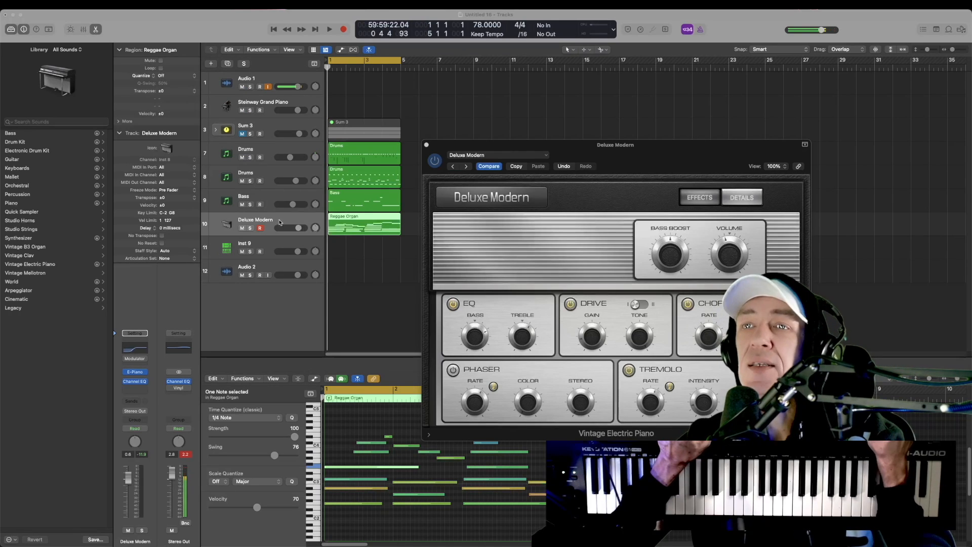
{"action": "left_click", "coordinate": [426, 146]}
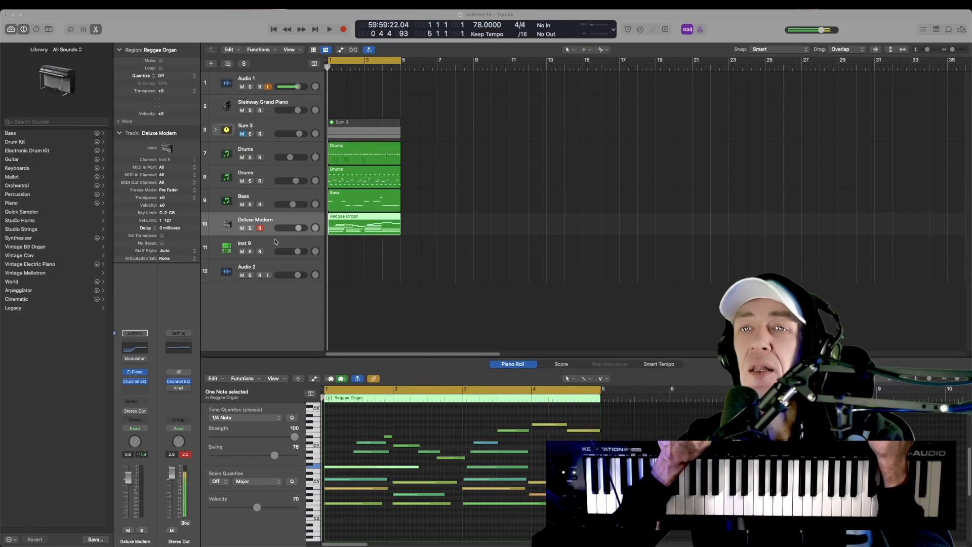
{"action": "left_click", "coordinate": [144, 374]}
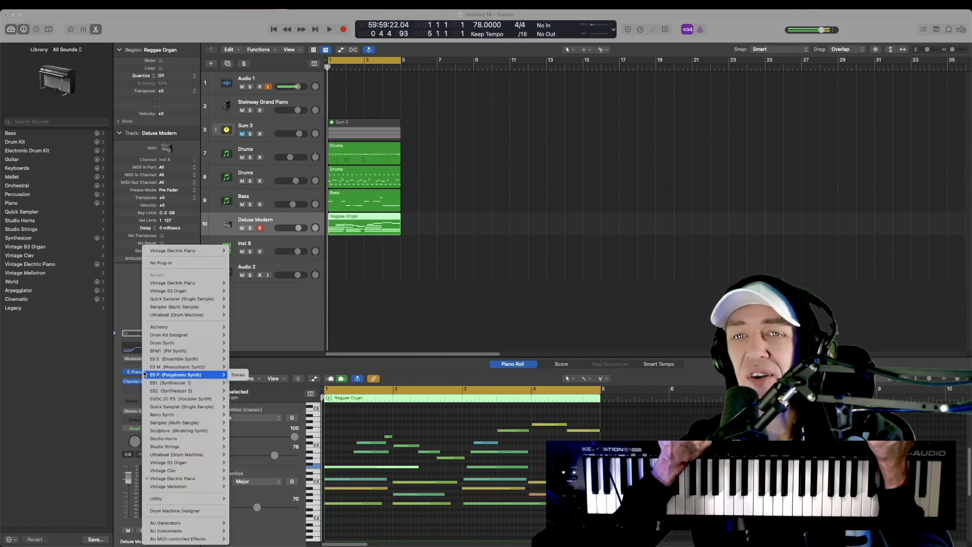
{"action": "left_click", "coordinate": [169, 487]}
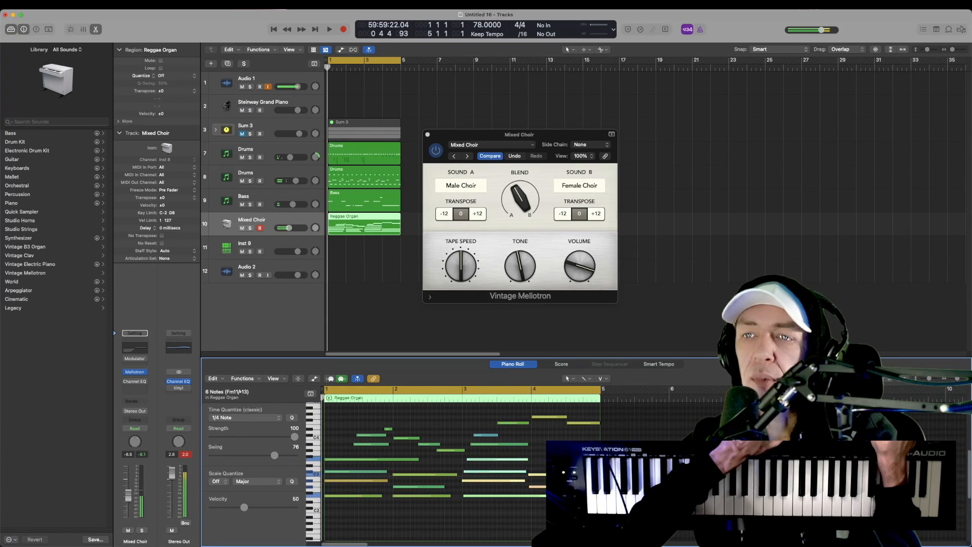
Step: Delete the low notes from the Reggae Organ region and audition the Mellotron presets Strings & Flute, 3 Violins, 8 Choir & Flute and Brass during playback
{"action": "key", "text": "Delete"}
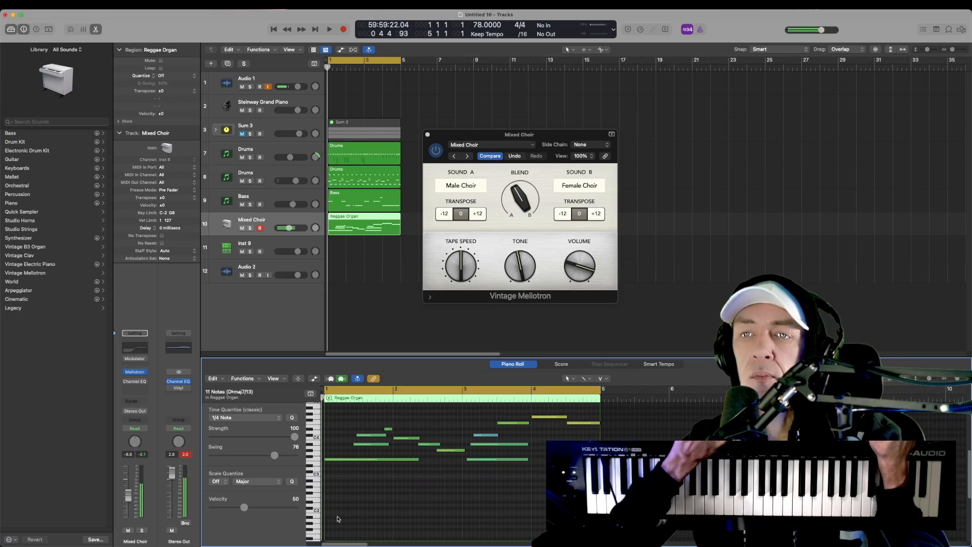
{"action": "key", "text": "space"}
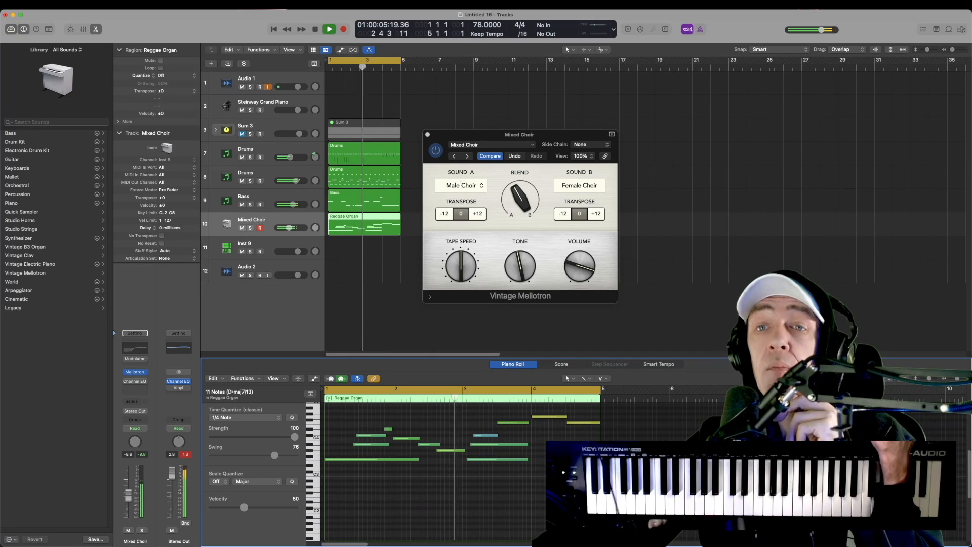
{"action": "left_click", "coordinate": [468, 156]}
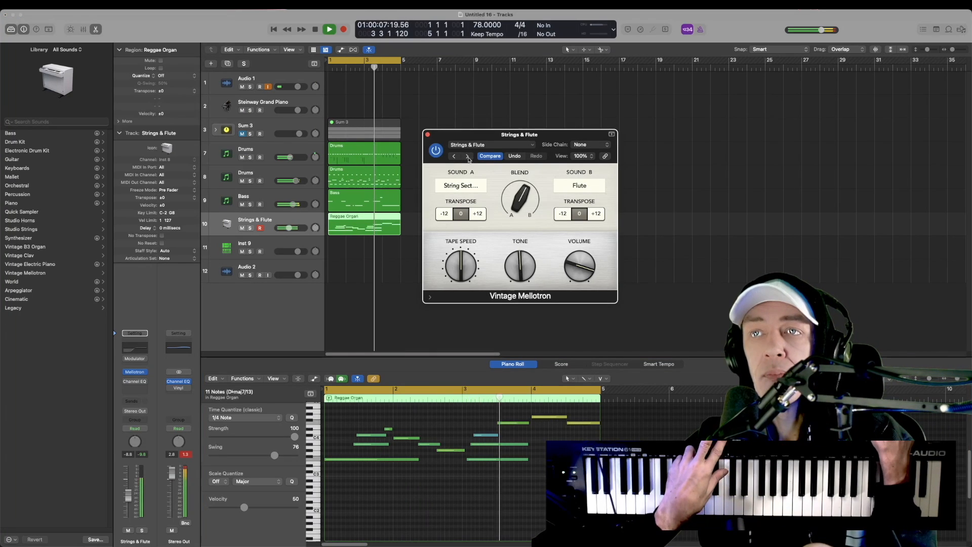
{"action": "left_click", "coordinate": [468, 157]}
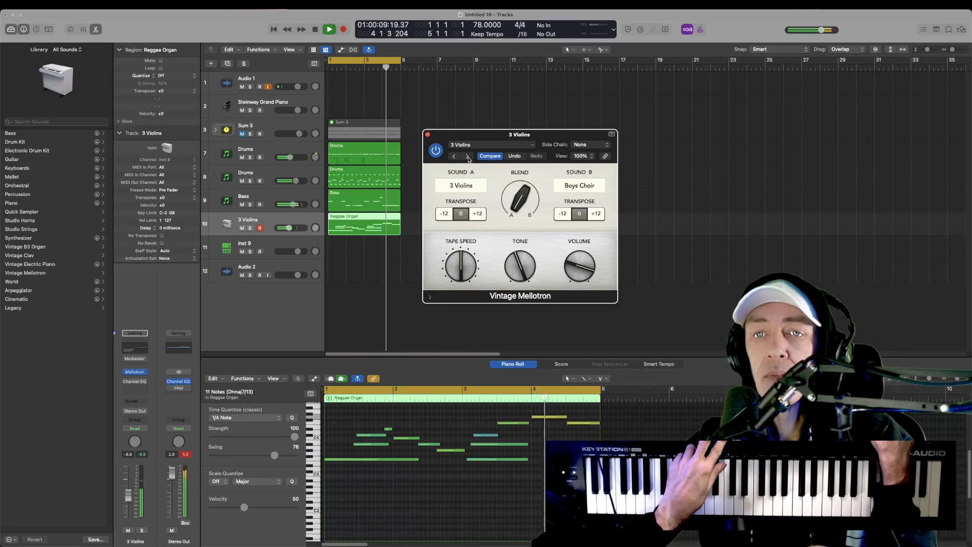
{"action": "left_click", "coordinate": [467, 157]}
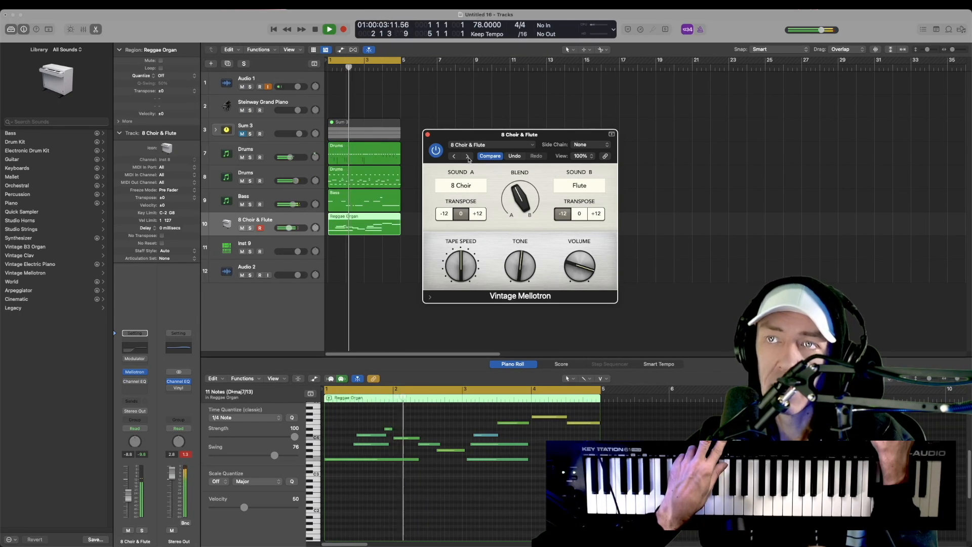
{"action": "left_click", "coordinate": [467, 157]}
{"action": "left_click", "coordinate": [468, 157]}
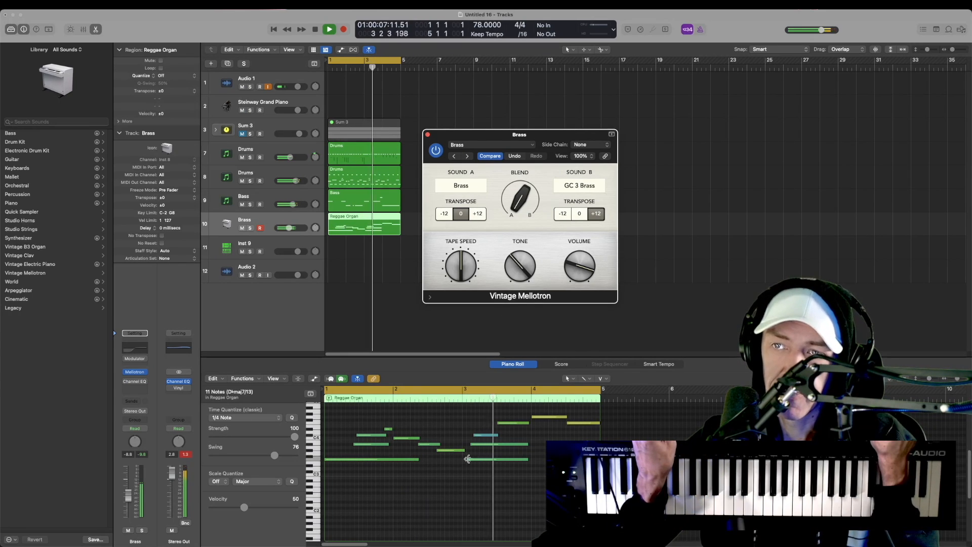
Step: Try transposing all the notes in the Reggae Organ region down an octave, and close the Vintage Mellotron window
{"action": "left_click", "coordinate": [465, 476]}
{"action": "key", "text": "super+a"}
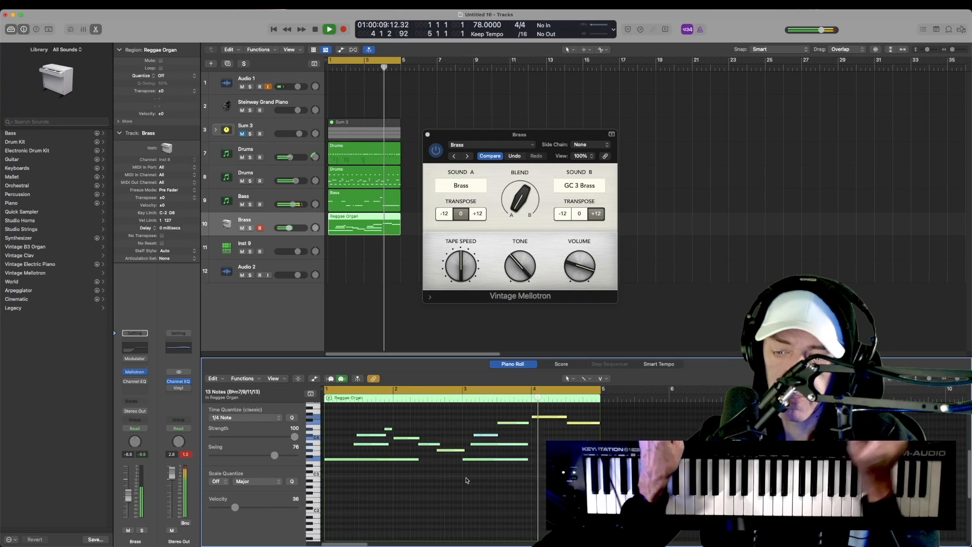
{"action": "key", "text": "alt+shift+Down"}
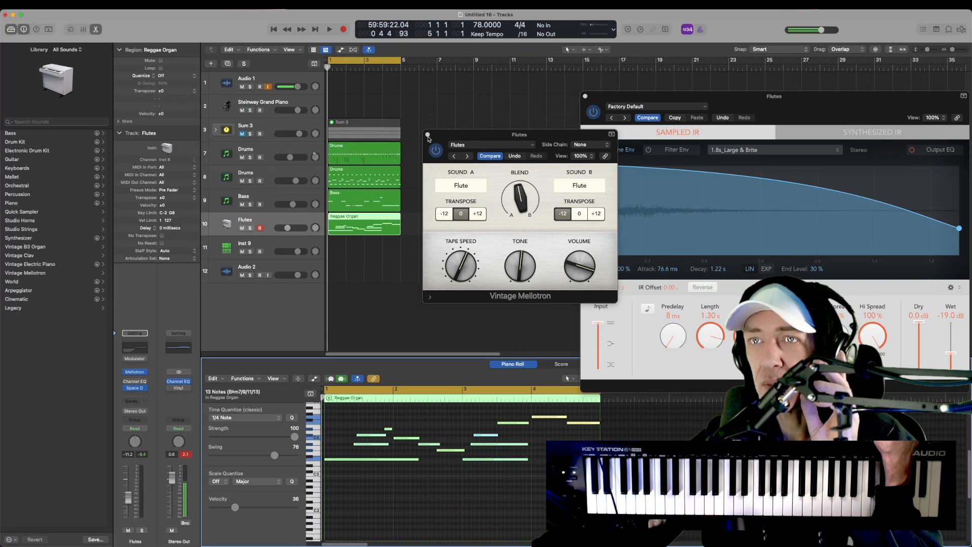
{"action": "left_click_drag", "start_coordinate": [470, 143], "coordinate": [270, 347]}
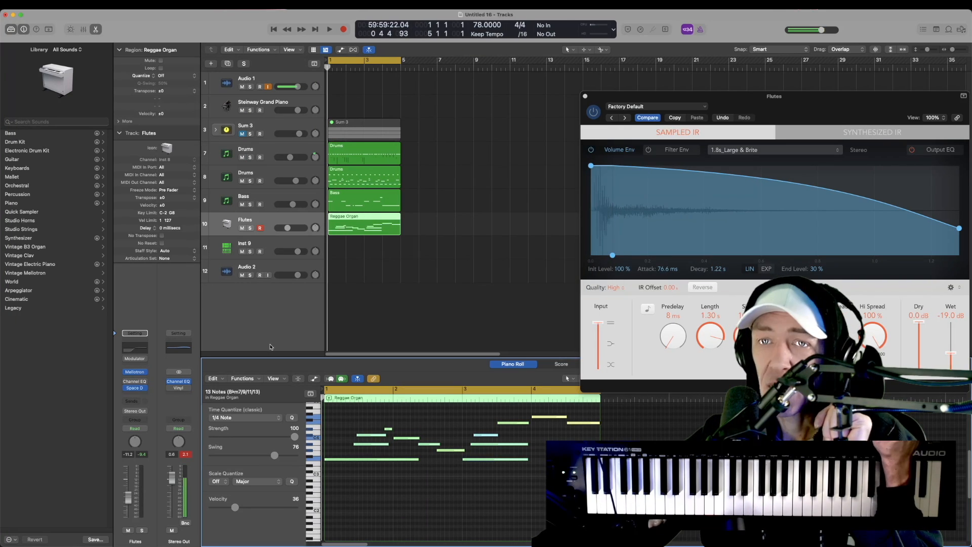
Step: In the TXT project, locate the Test Oscillator among the WHITE NOISE track's utility instruments and examine its Test Tone and Sine Sweep modes
{"action": "left_click", "coordinate": [139, 374]}
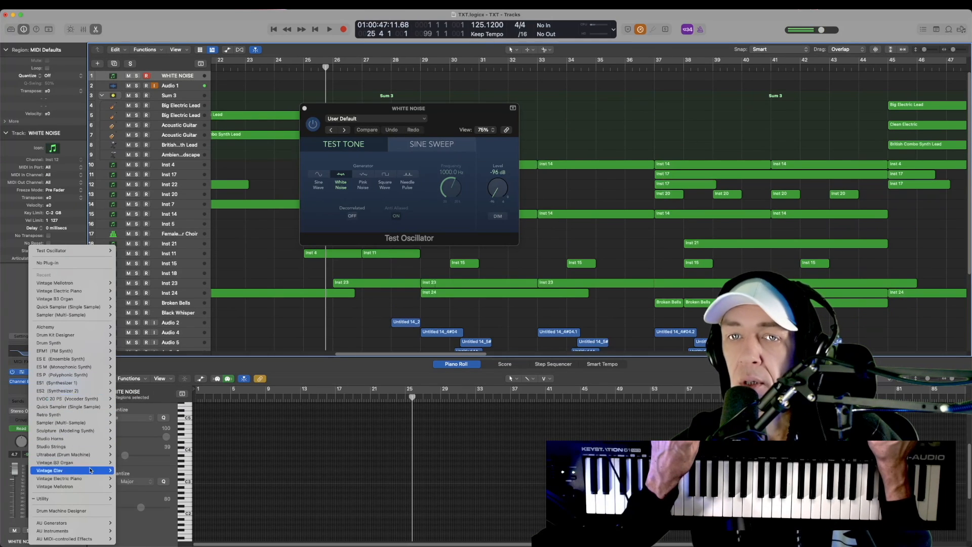
{"action": "mouse_move", "coordinate": [92, 498]}
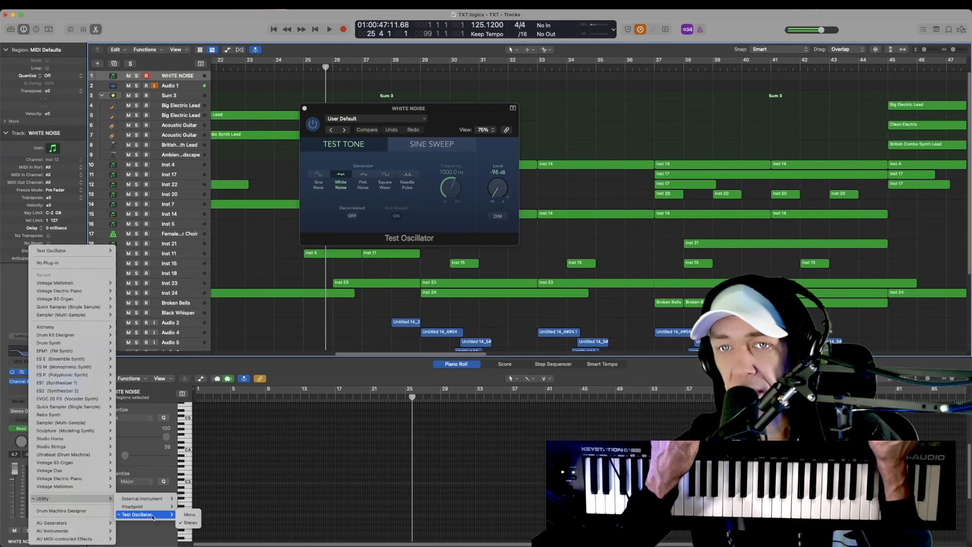
{"action": "left_click", "coordinate": [425, 158]}
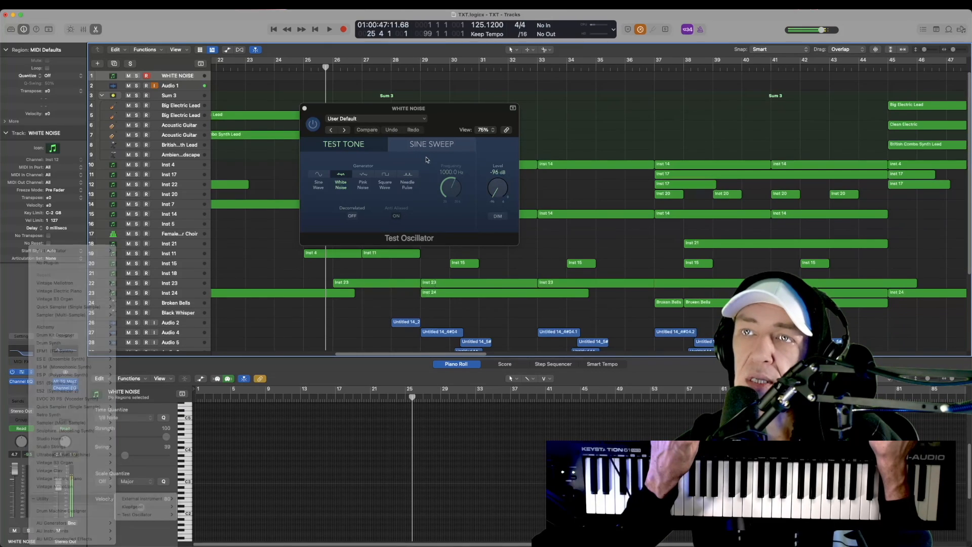
{"action": "left_click", "coordinate": [343, 152]}
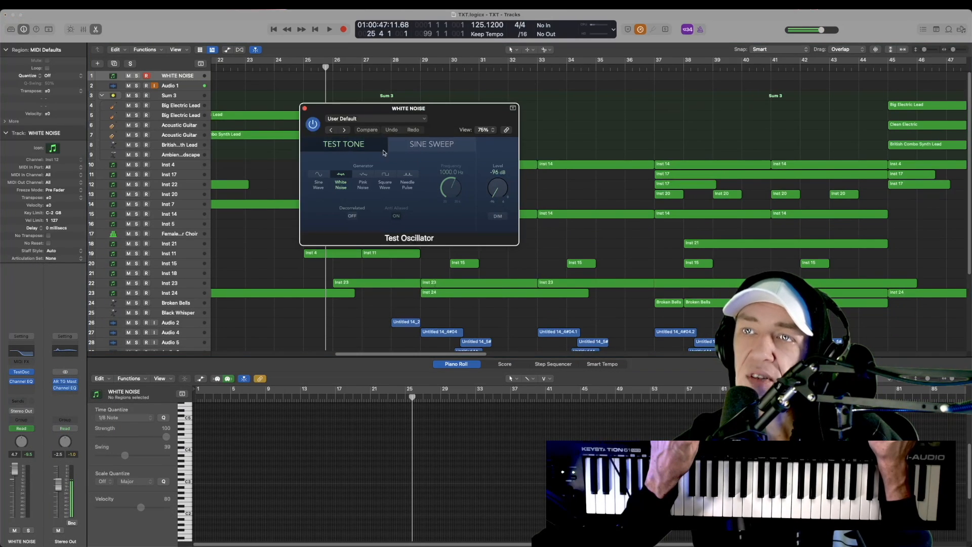
{"action": "left_click", "coordinate": [422, 148]}
{"action": "left_click", "coordinate": [371, 146]}
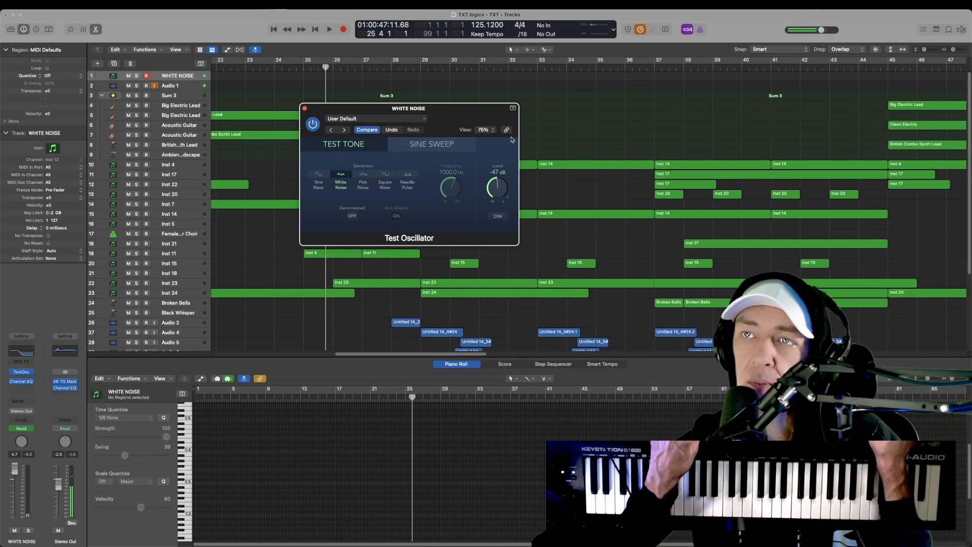
Step: Audition the Test Oscillator's Needle Pulse, Square Wave and White Noise generators at -29 dB, ending on Pink Noise
{"action": "left_click", "coordinate": [363, 179]}
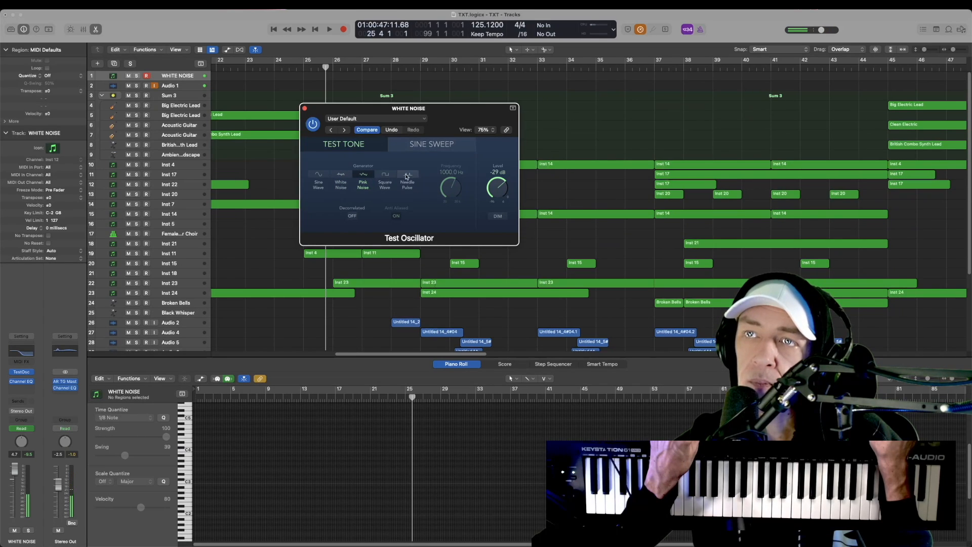
{"action": "left_click", "coordinate": [388, 177]}
{"action": "left_click", "coordinate": [406, 177]}
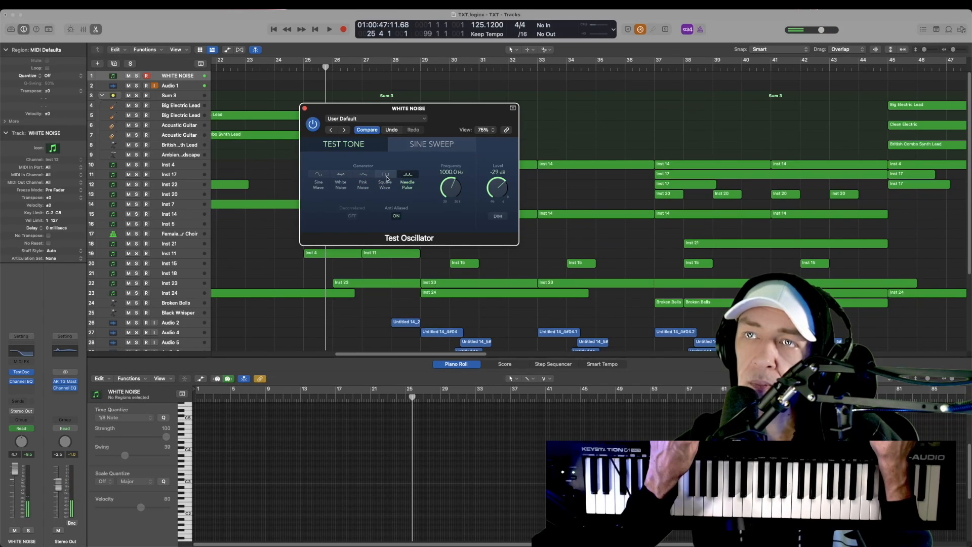
{"action": "left_click", "coordinate": [385, 178]}
{"action": "left_click", "coordinate": [323, 177]}
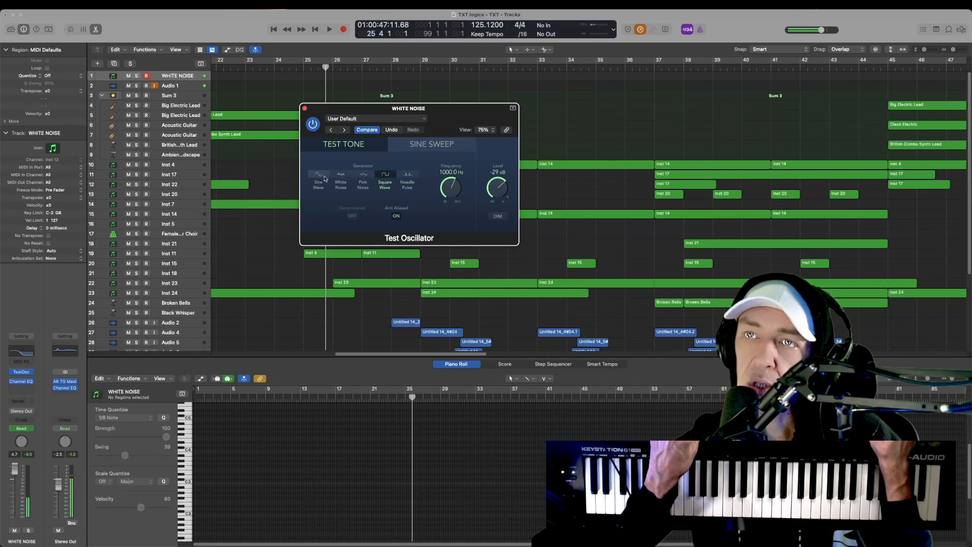
{"action": "left_click", "coordinate": [358, 179]}
{"action": "left_click", "coordinate": [341, 177]}
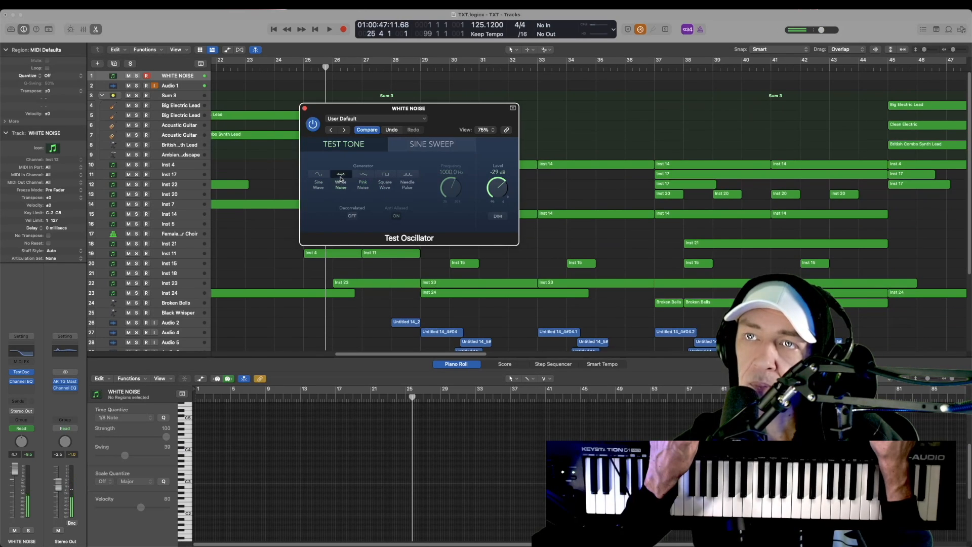
{"action": "left_click", "coordinate": [363, 177]}
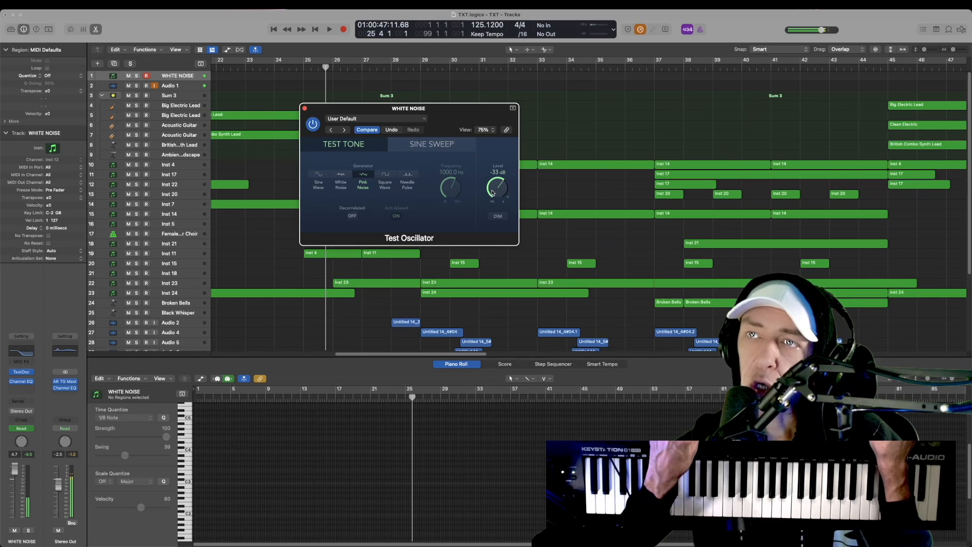
Step: Lower the Test Oscillator's pink noise through several audible levels such as -41 and -53 dB, finishing at -96 dB
{"action": "left_click_drag", "start_coordinate": [493, 193], "coordinate": [495, 200]}
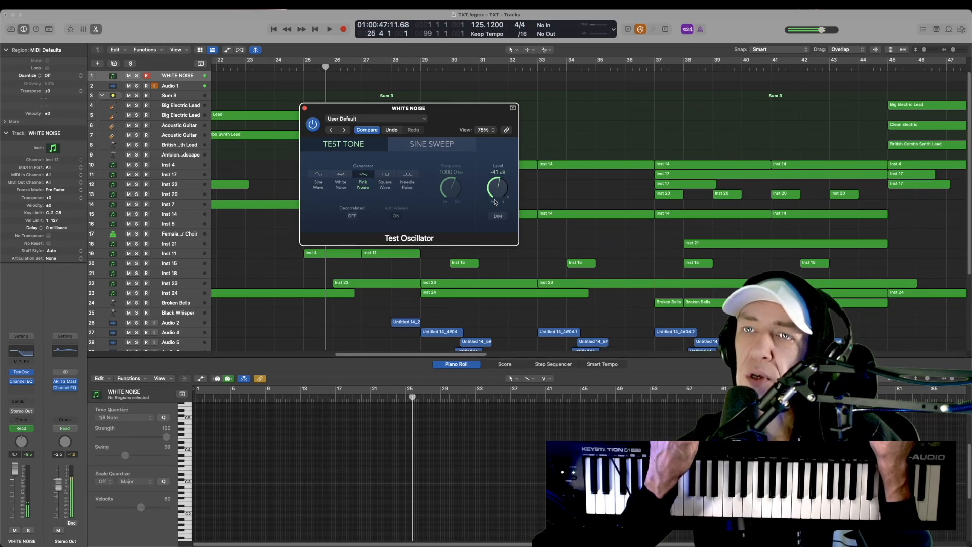
{"action": "left_click_drag", "start_coordinate": [495, 204], "coordinate": [493, 242]}
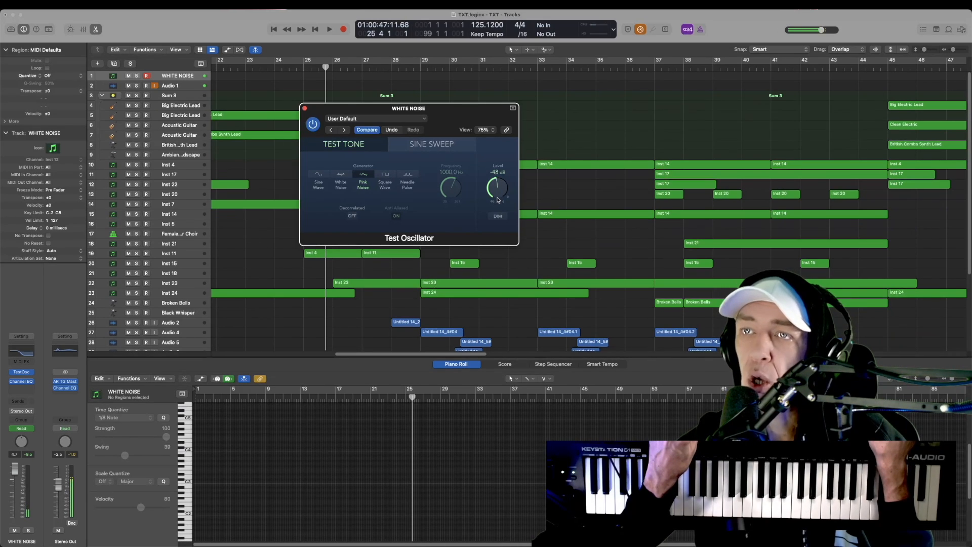
{"action": "left_click_drag", "start_coordinate": [498, 200], "coordinate": [498, 204]}
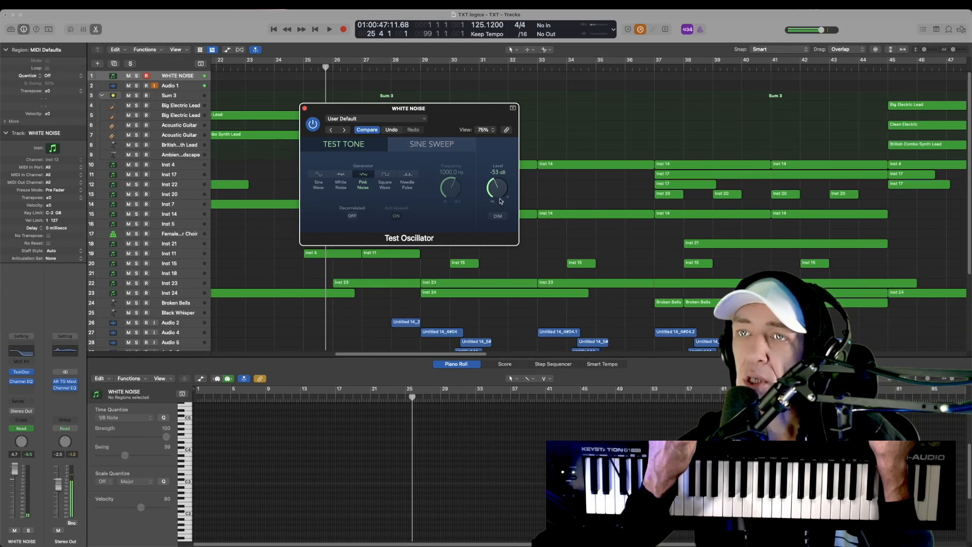
{"action": "left_click_drag", "start_coordinate": [500, 200], "coordinate": [505, 199]}
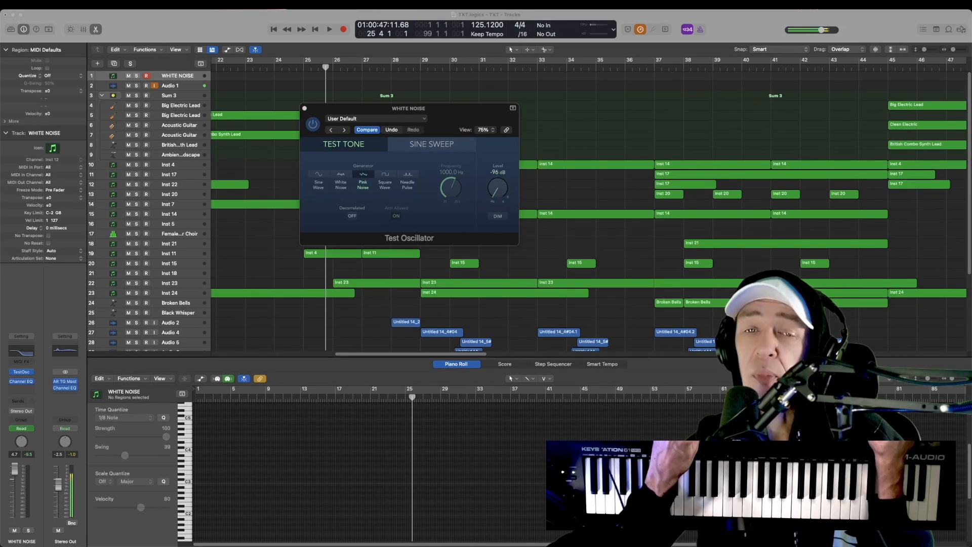
Step: Move the Test Oscillator window aside, show track automation and examine the WHITE NOISE track's Level curve between bars 26 and 29
{"action": "left_click_drag", "start_coordinate": [367, 110], "coordinate": [790, 135]}
{"action": "key", "text": "super+Left"}
{"action": "key", "text": "super+Up"}
{"action": "key", "text": "a"}
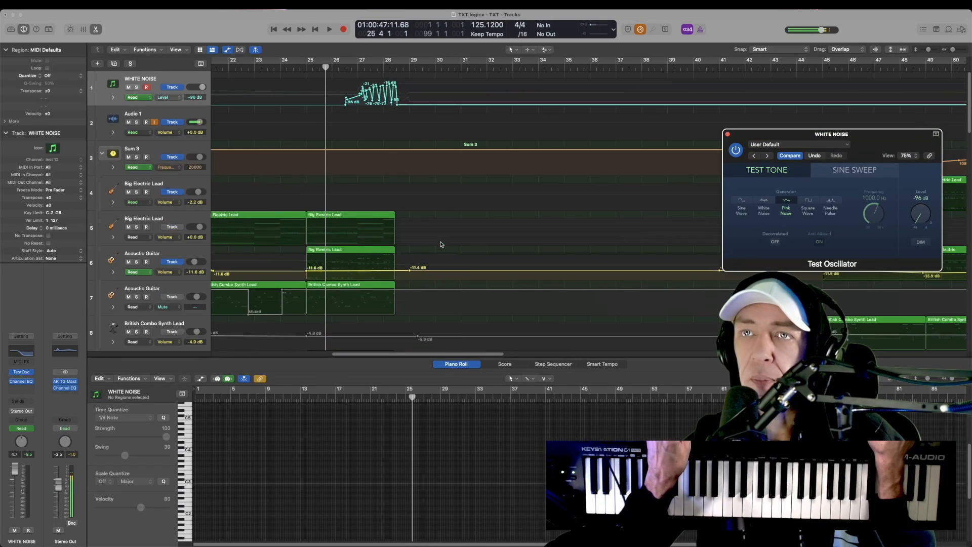
{"action": "scroll", "coordinate": [412, 223], "scroll_direction": "right", "scroll_amount": 5}
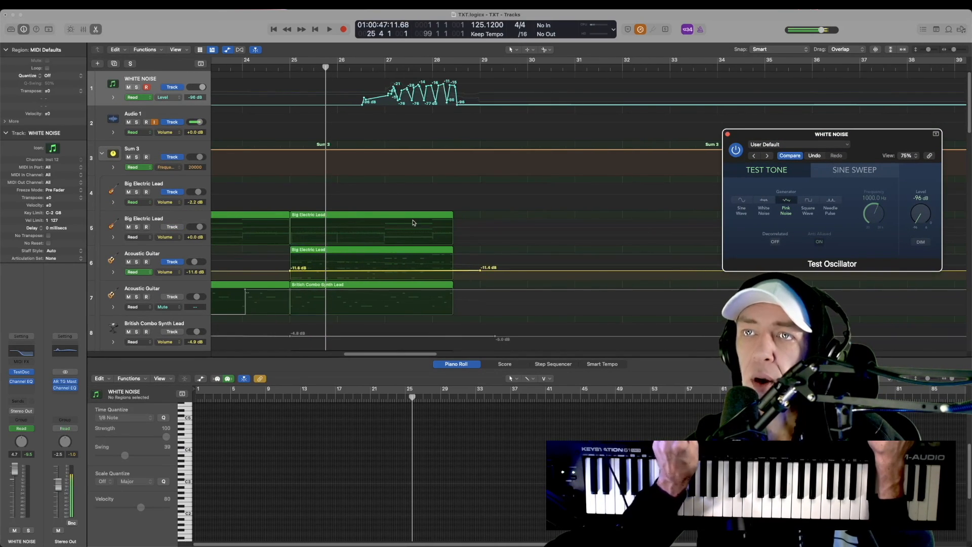
{"action": "scroll", "coordinate": [419, 222], "scroll_direction": "down", "scroll_amount": 4}
{"action": "scroll", "coordinate": [423, 220], "scroll_direction": "right", "scroll_amount": 5}
{"action": "scroll", "coordinate": [423, 219], "scroll_direction": "right", "scroll_amount": 4}
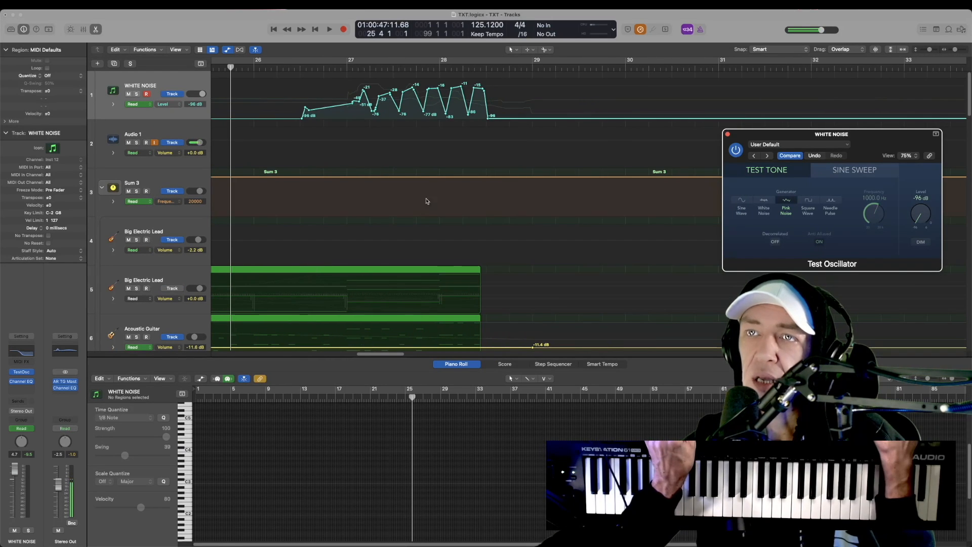
Step: Open the WHITE NOISE track's Channel EQ beside the automation and play the track soloed to hear its automated noise sweep
{"action": "left_click", "coordinate": [27, 354]}
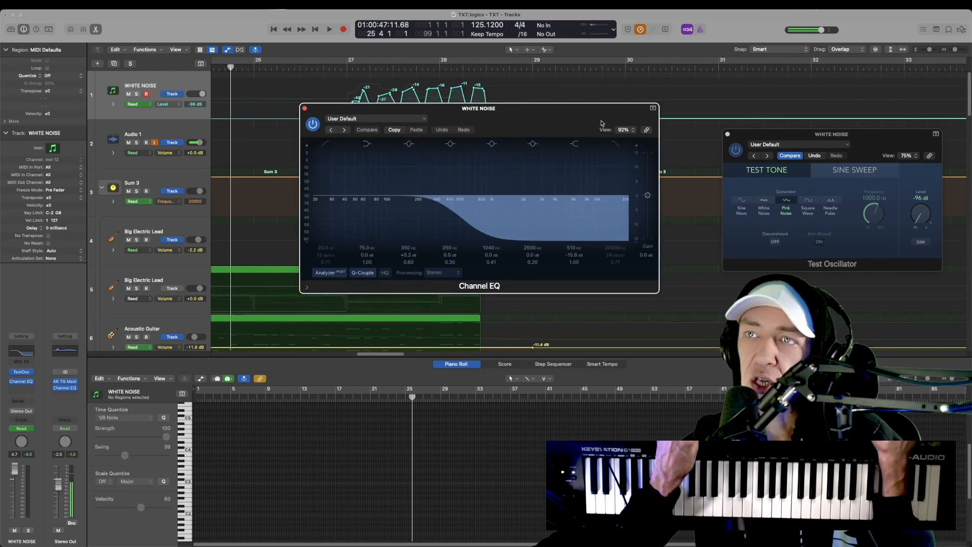
{"action": "left_click_drag", "start_coordinate": [473, 105], "coordinate": [578, 196]}
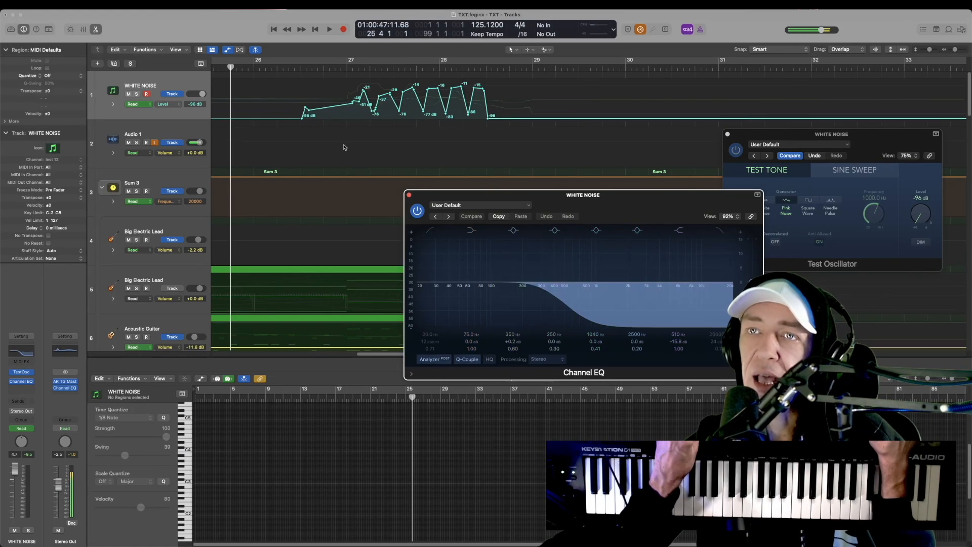
{"action": "left_click", "coordinate": [238, 102]}
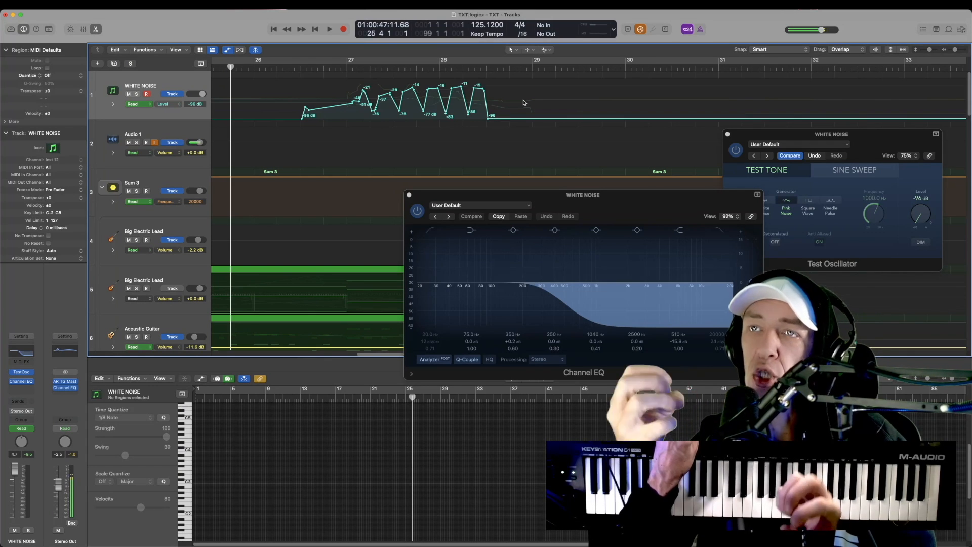
{"action": "key", "text": "s"}
{"action": "key", "text": "space"}
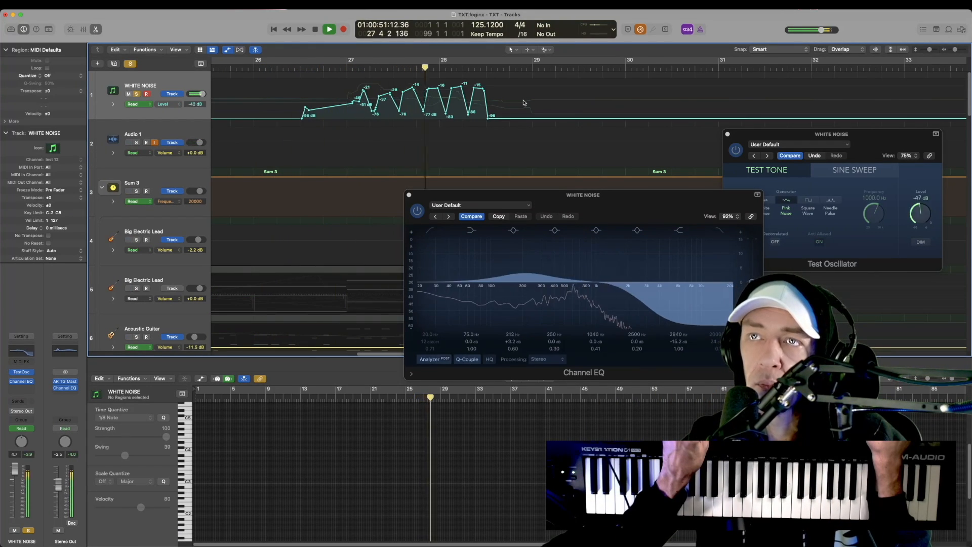
{"action": "key", "text": "space"}
{"action": "key", "text": "s"}
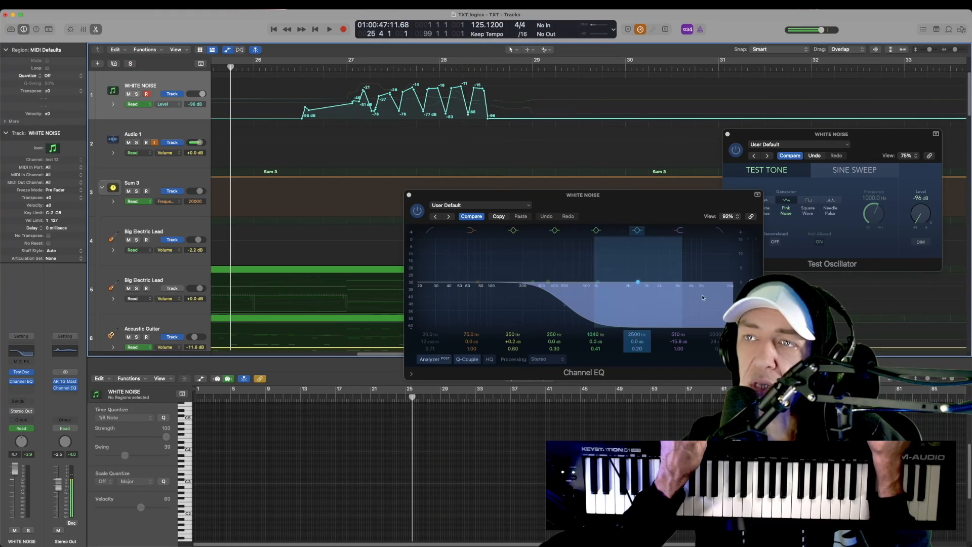
Step: Solo the WHITE NOISE track, play its noise sweep from bar 25 with the Channel EQ in view, and unsolo it
{"action": "key", "text": "s"}
{"action": "key", "text": "space"}
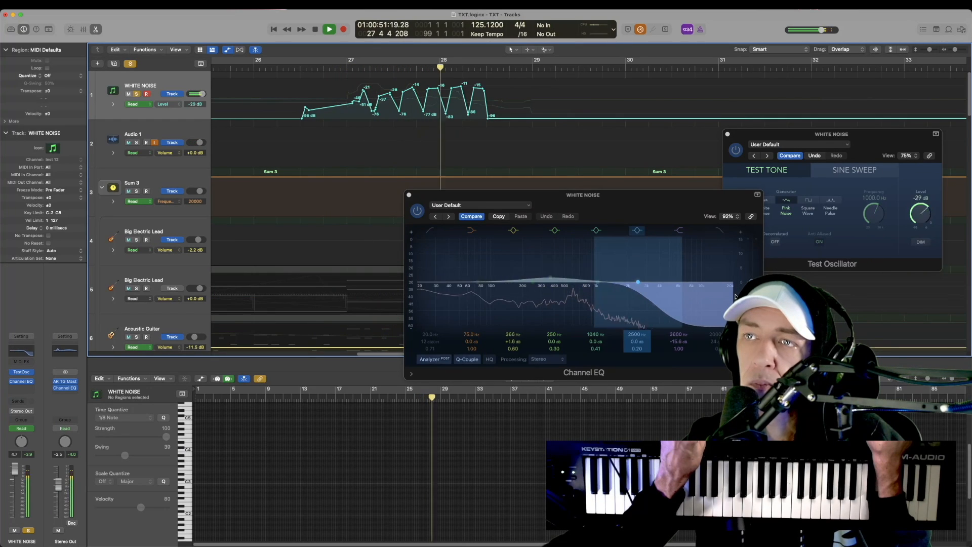
{"action": "key", "text": "space"}
{"action": "key", "text": "s"}
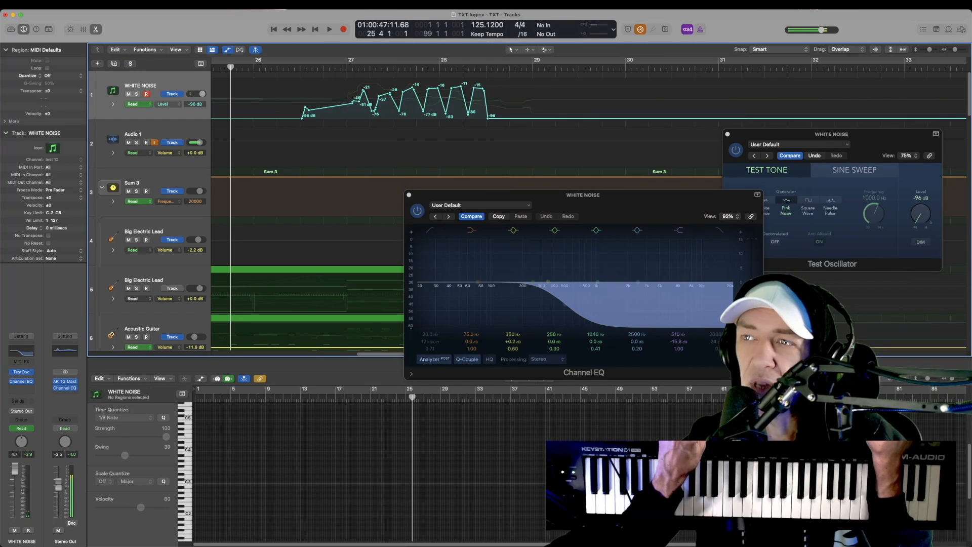
Step: Play the full arrangement from bar 25 past bar 31 to hear the noise sweep within the whole mix
{"action": "scroll", "coordinate": [637, 281], "scroll_direction": "down", "scroll_amount": 1}
{"action": "scroll", "coordinate": [469, 171], "scroll_direction": "down", "scroll_amount": 10}
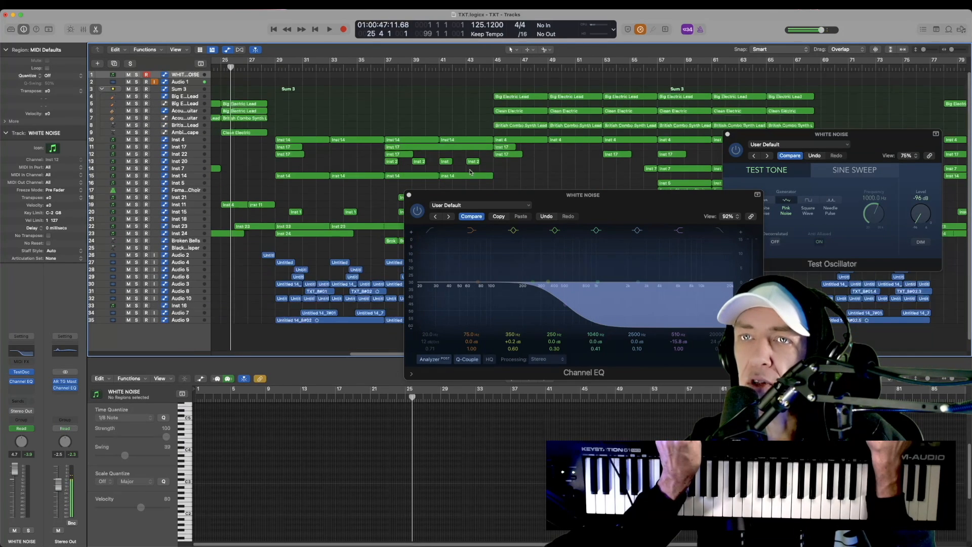
{"action": "key", "text": "space"}
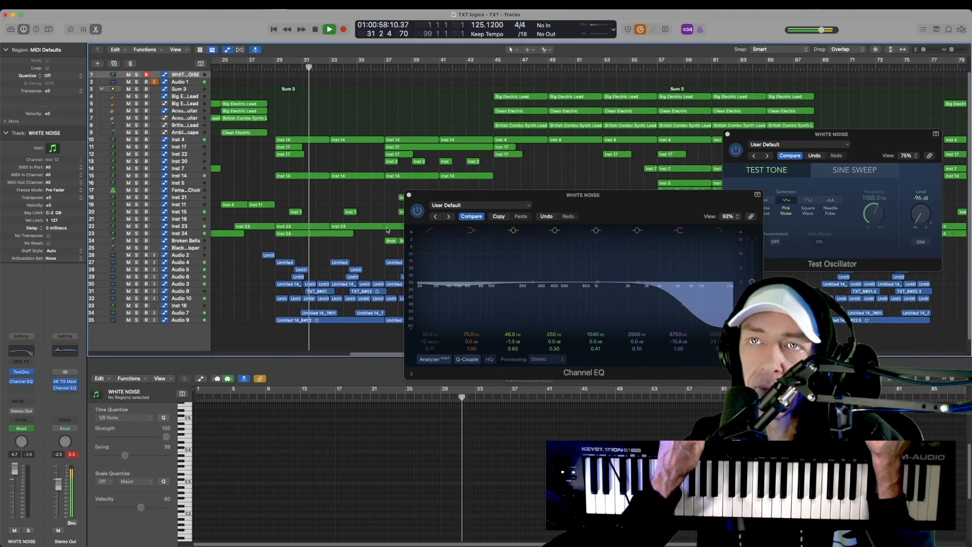
{"action": "left_click", "coordinate": [315, 126], "text": "ctrl+alt"}
{"action": "key", "text": "space"}
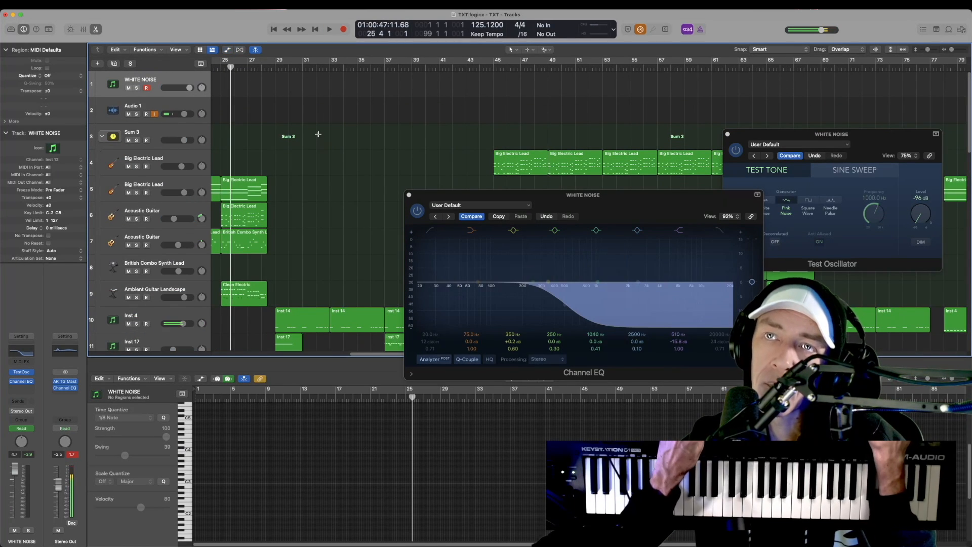
Step: Show track automation and play the full mix through the WHITE NOISE track's Level curve between bars 26 and 29
{"action": "key", "text": "a"}
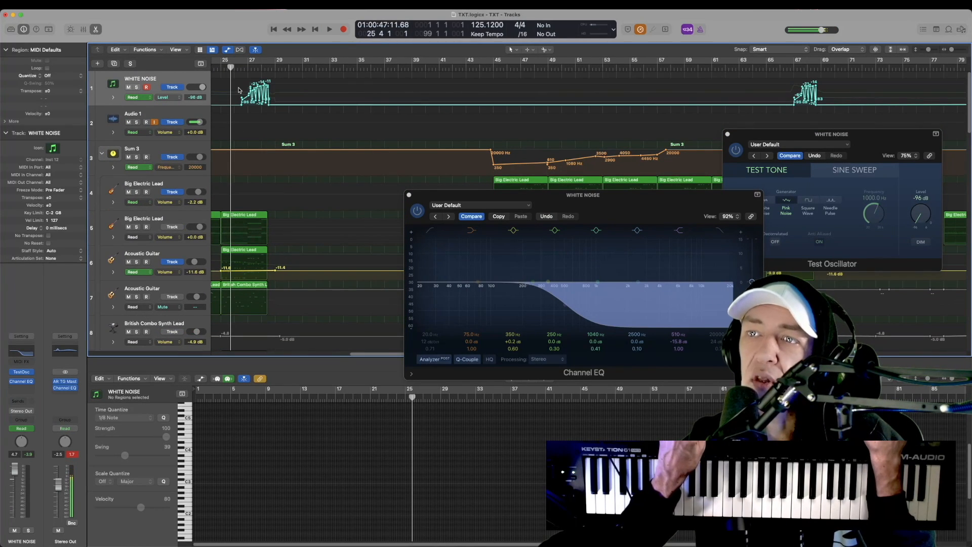
{"action": "scroll", "coordinate": [263, 99], "scroll_direction": "up", "scroll_amount": 10}
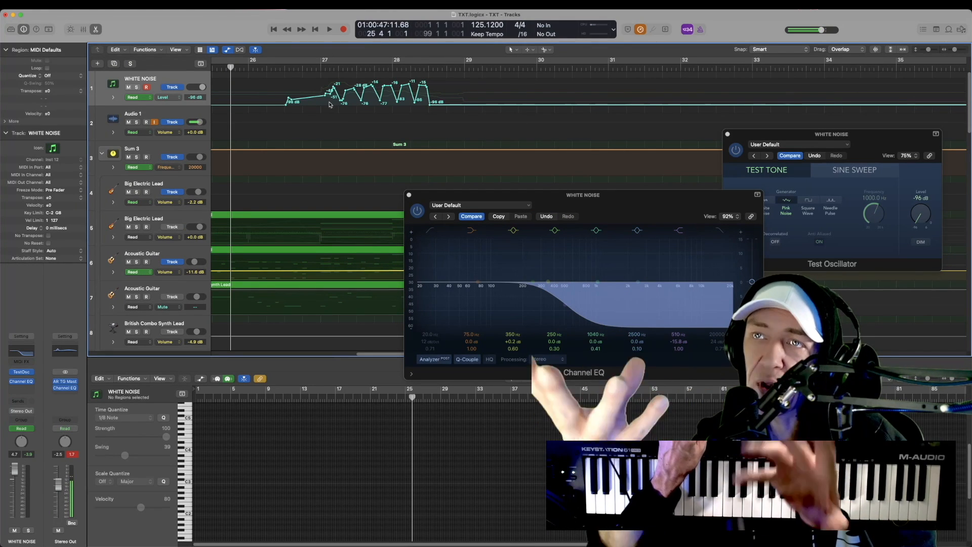
{"action": "key", "text": "space"}
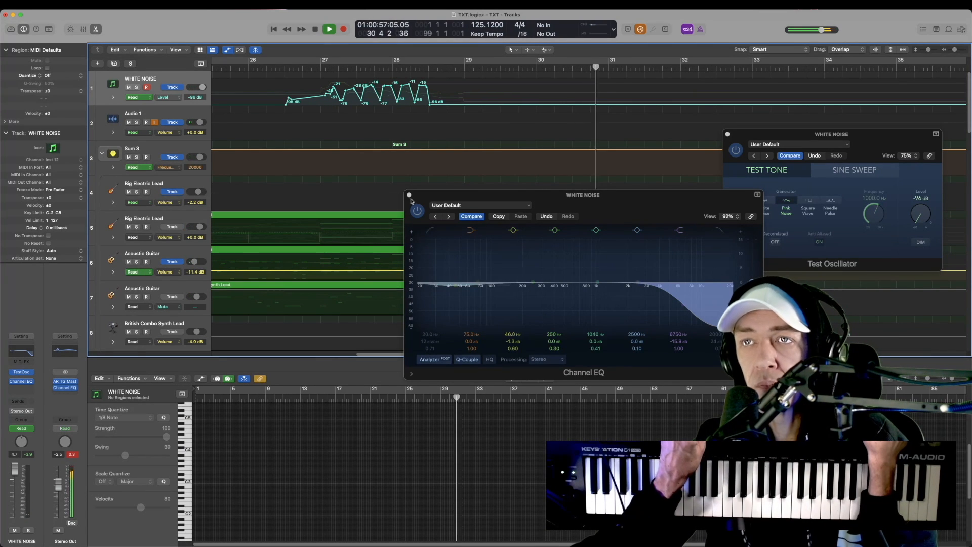
{"action": "key", "text": "space"}
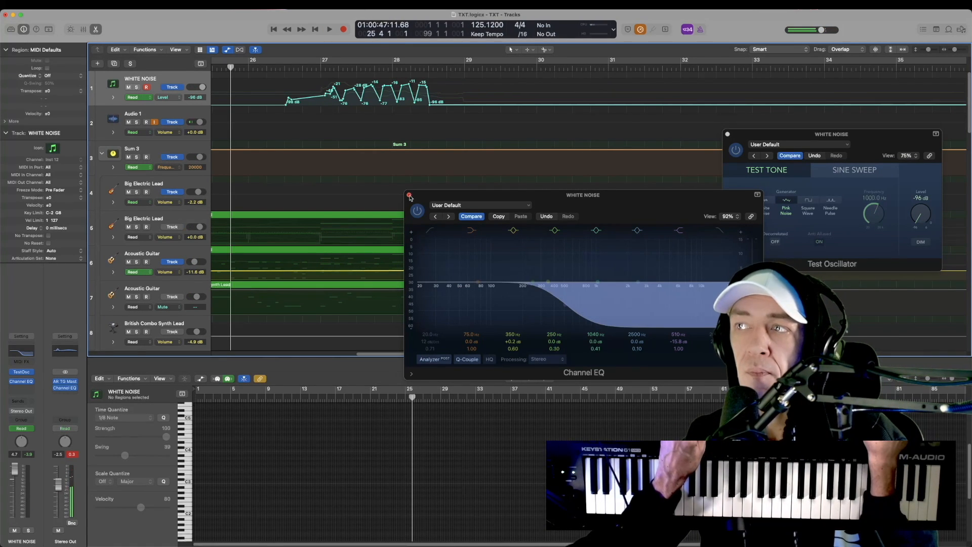
Step: Hide the track automation and view an overview of the arrangement's regions from bar 25 onward
{"action": "key", "text": "z"}
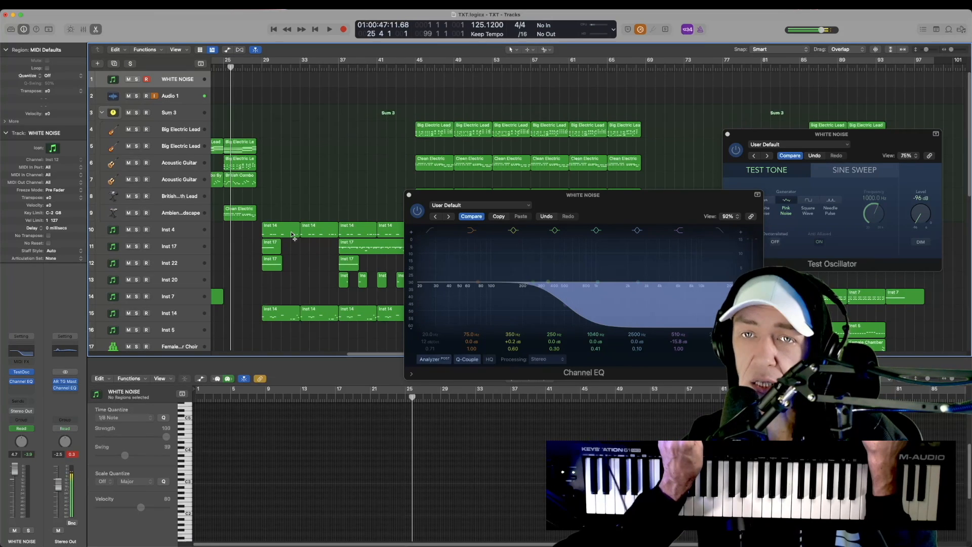
{"action": "key", "text": "super+Right"}
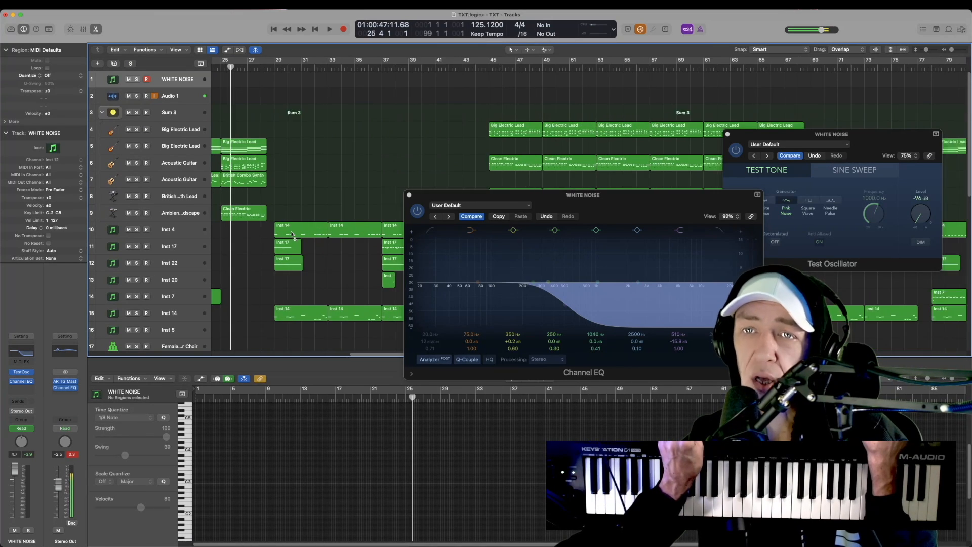